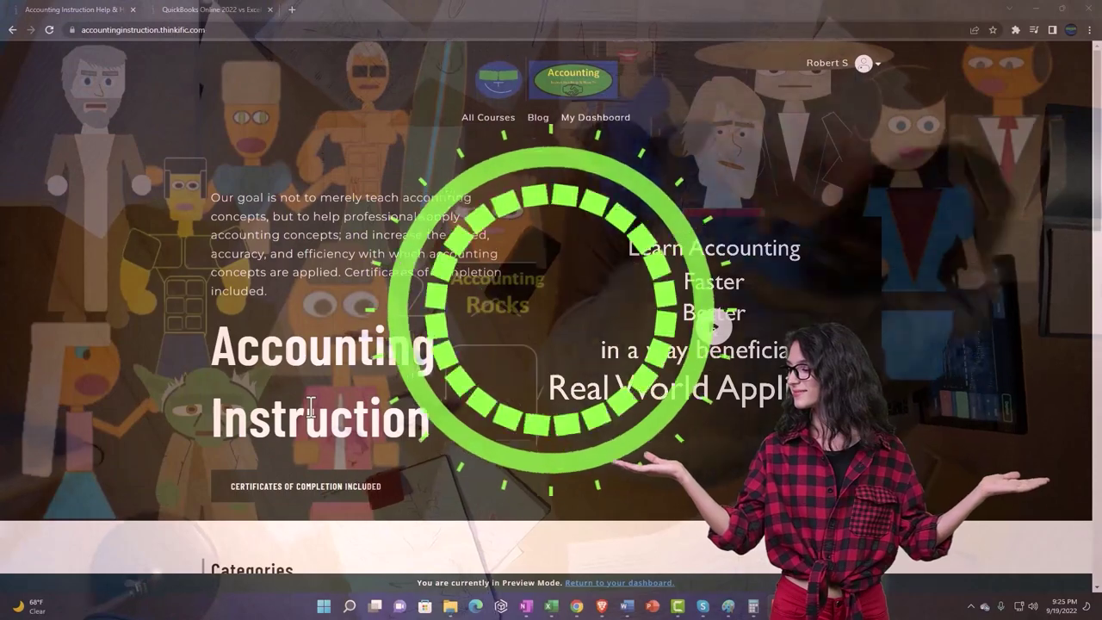
Step: Browse the course categories on the Accounting Instruction site and the section list of the QuickBooks Online 2022 course
scroll(152, 480, down, 6)
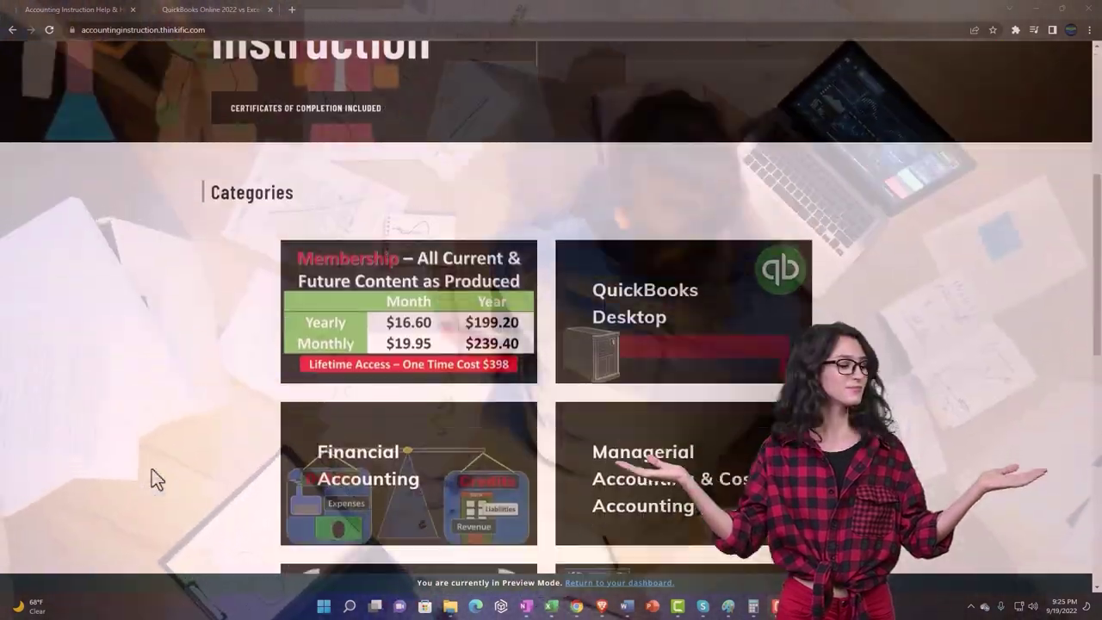
scroll(152, 472, down, 5)
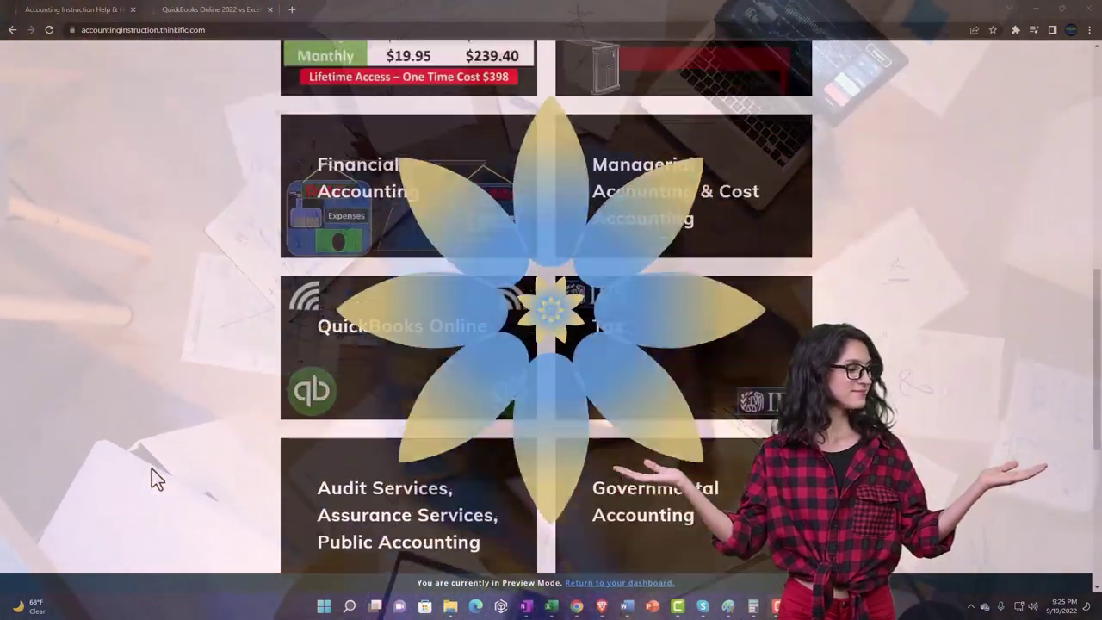
scroll(152, 479, down, 1)
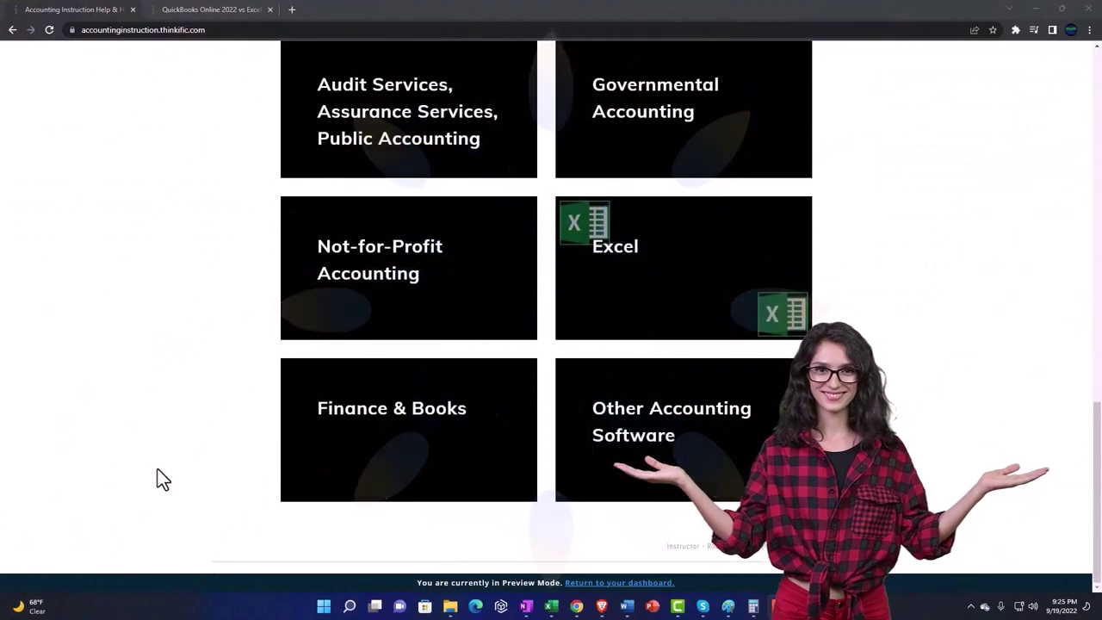
click(196, 8)
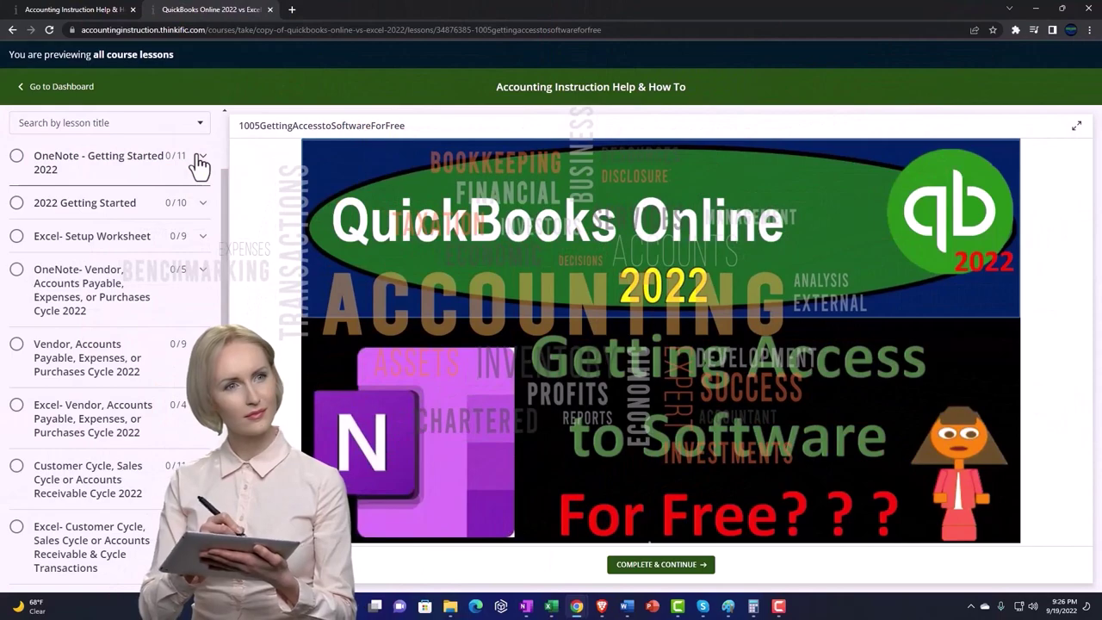
click(198, 160)
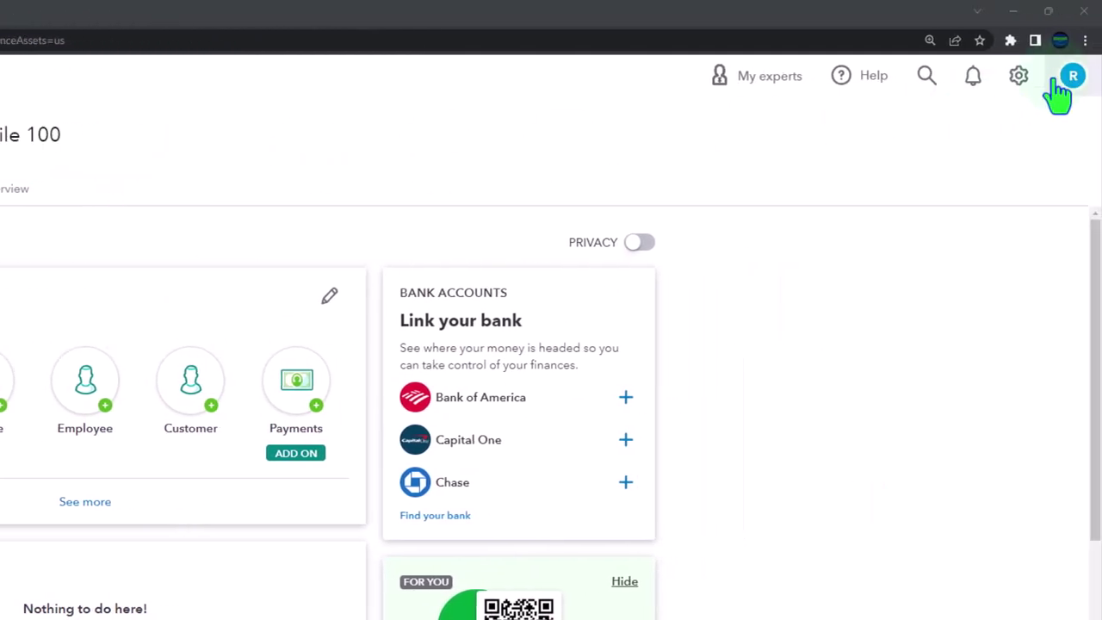
Step: Check whether the company file is being shown in Accountant view or Business view
click(1021, 79)
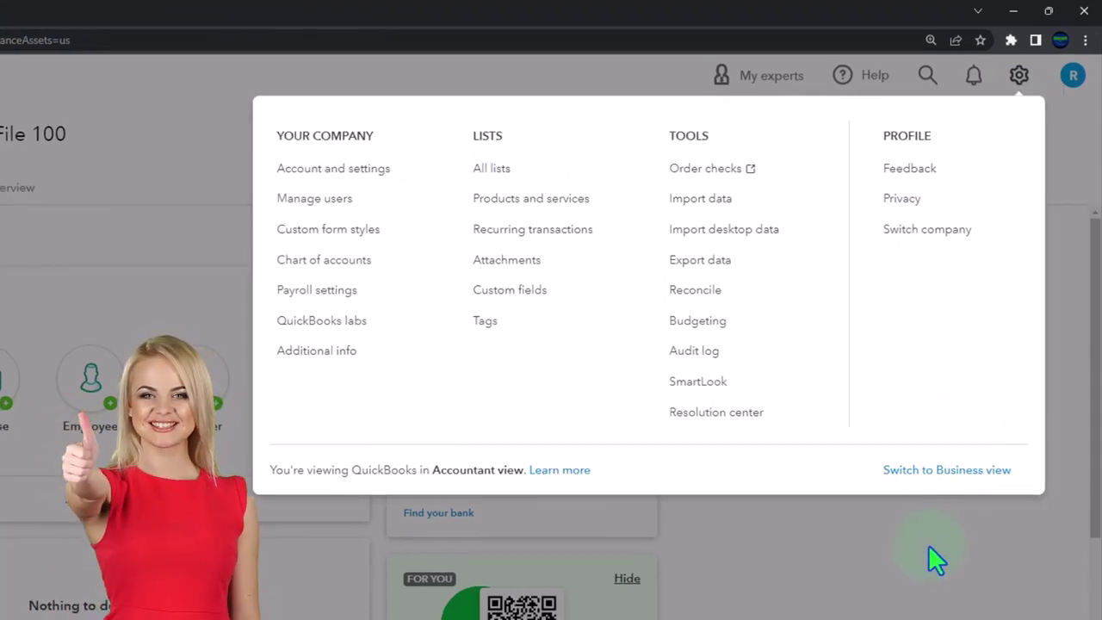
click(928, 546)
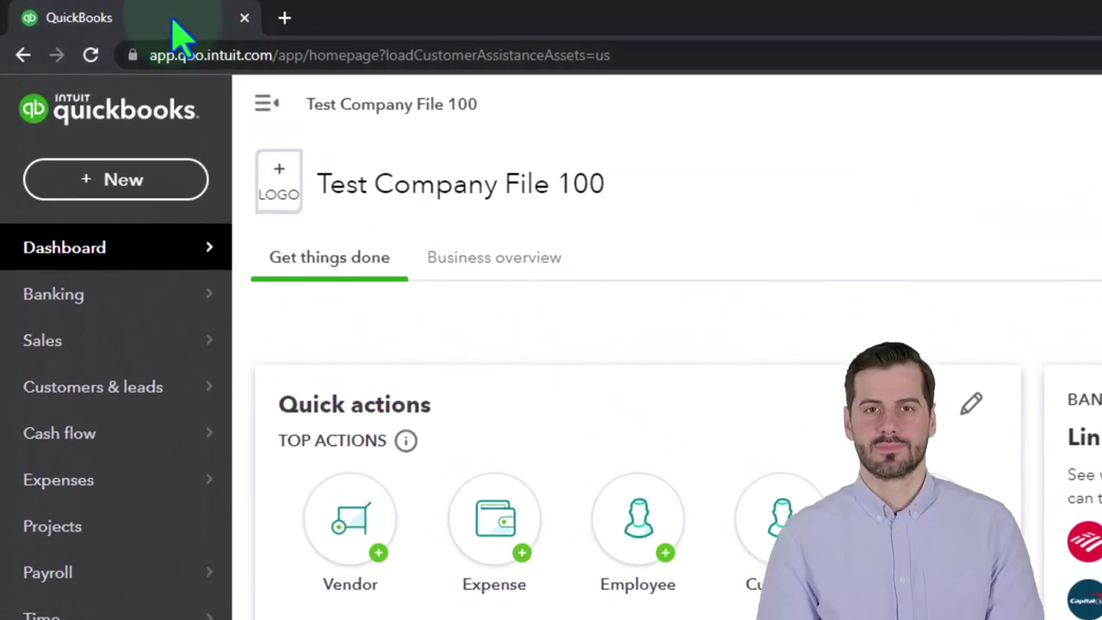
Step: Duplicate the company file's browser tab twice so that three tabs are open
right_click(179, 37)
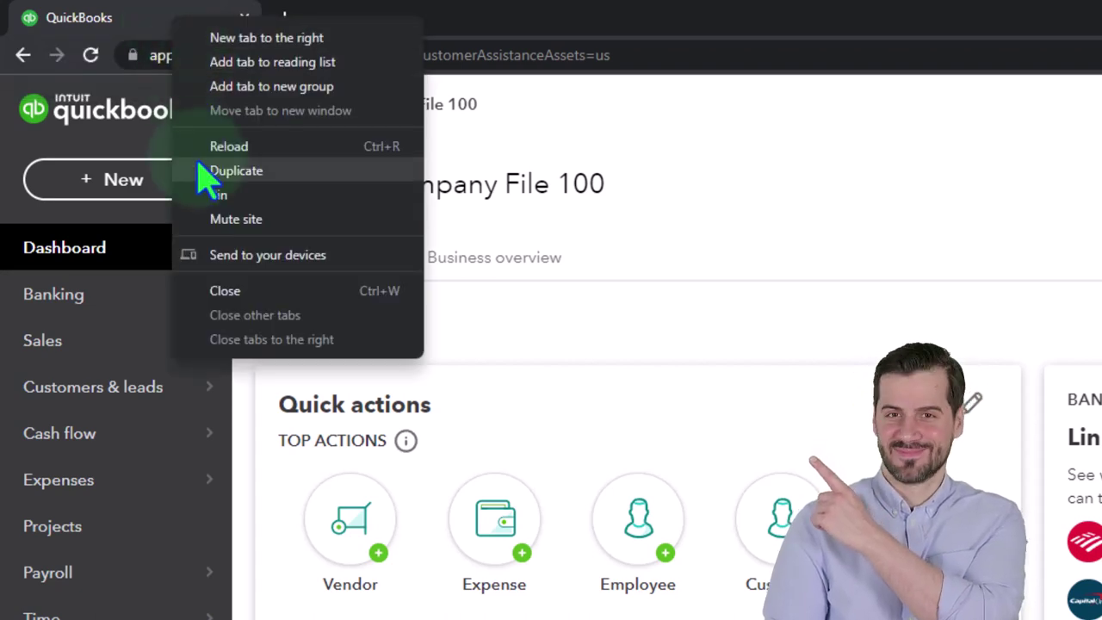
click(280, 173)
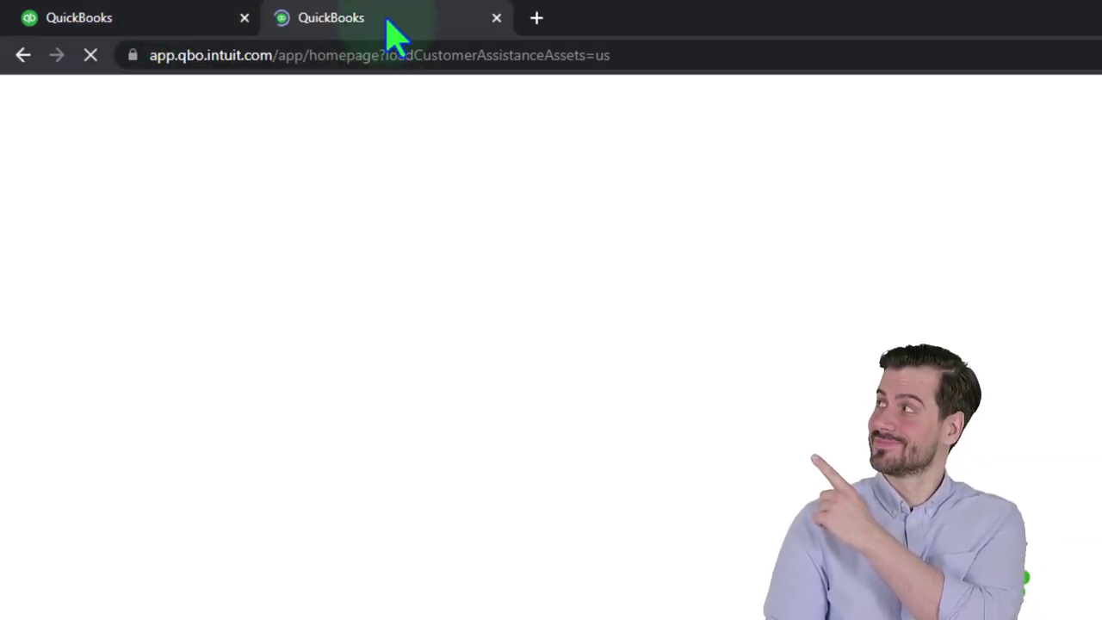
right_click(392, 34)
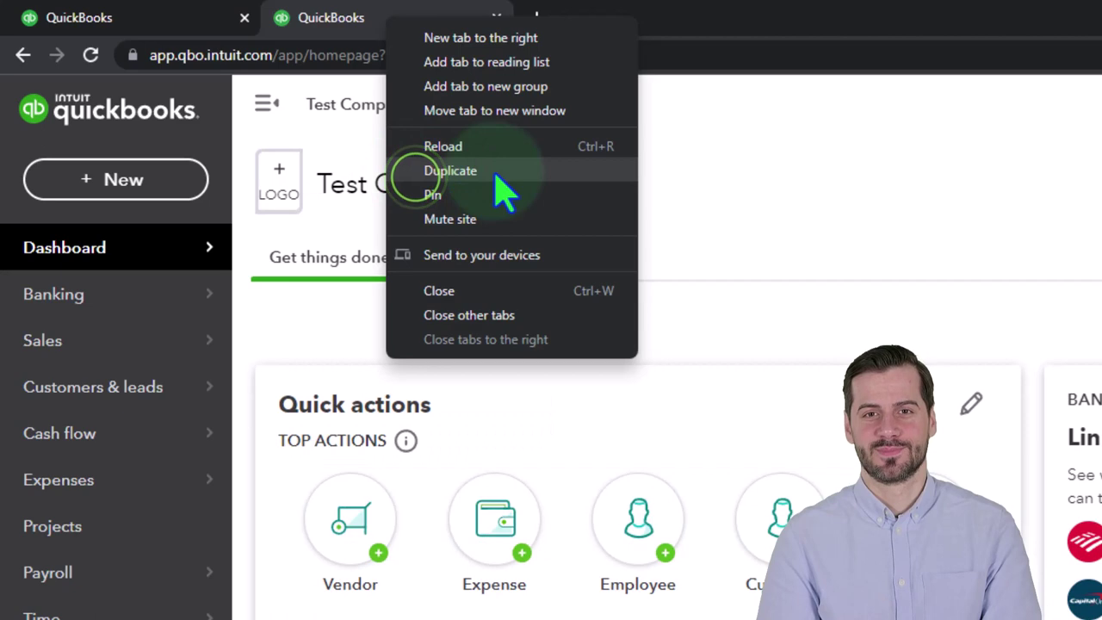
click(497, 173)
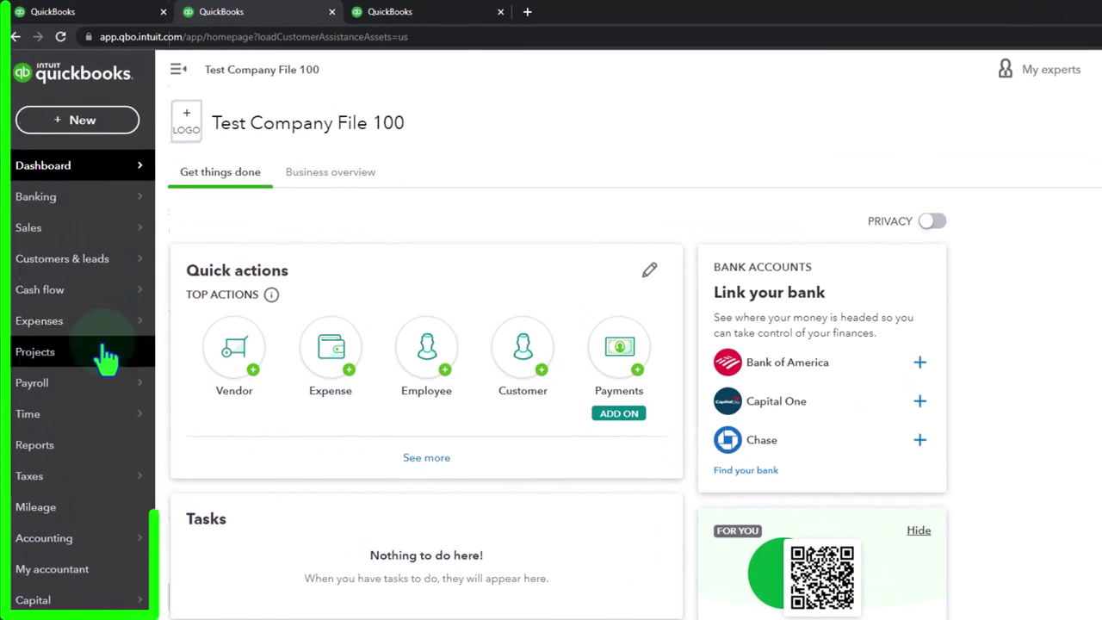
Step: Open the favorite Balance Sheet report in the second browser tab
click(50, 454)
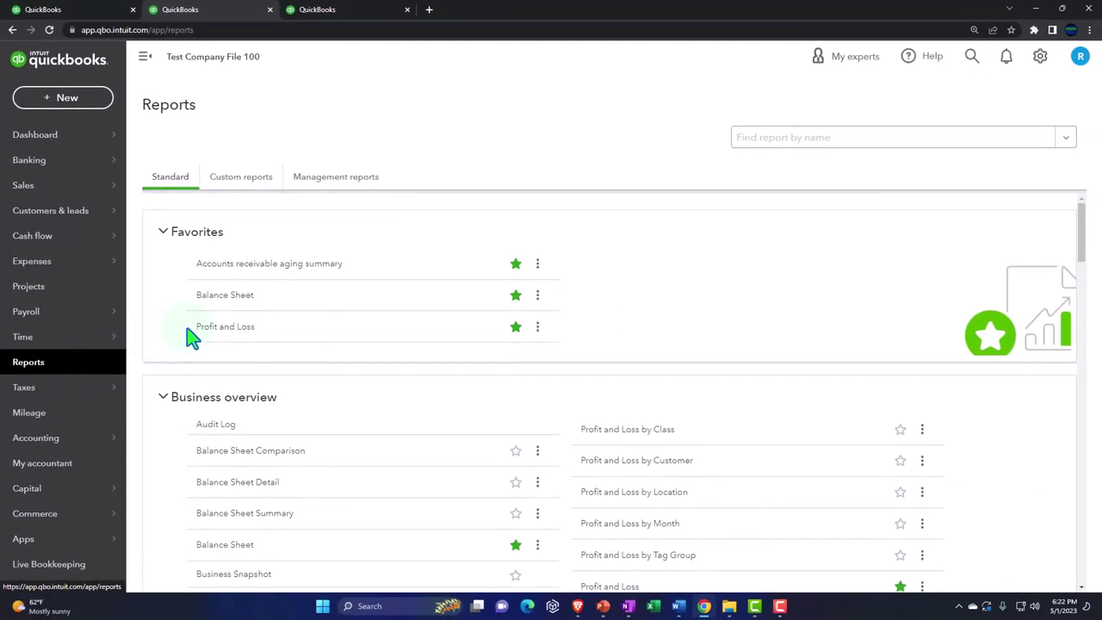
click(221, 297)
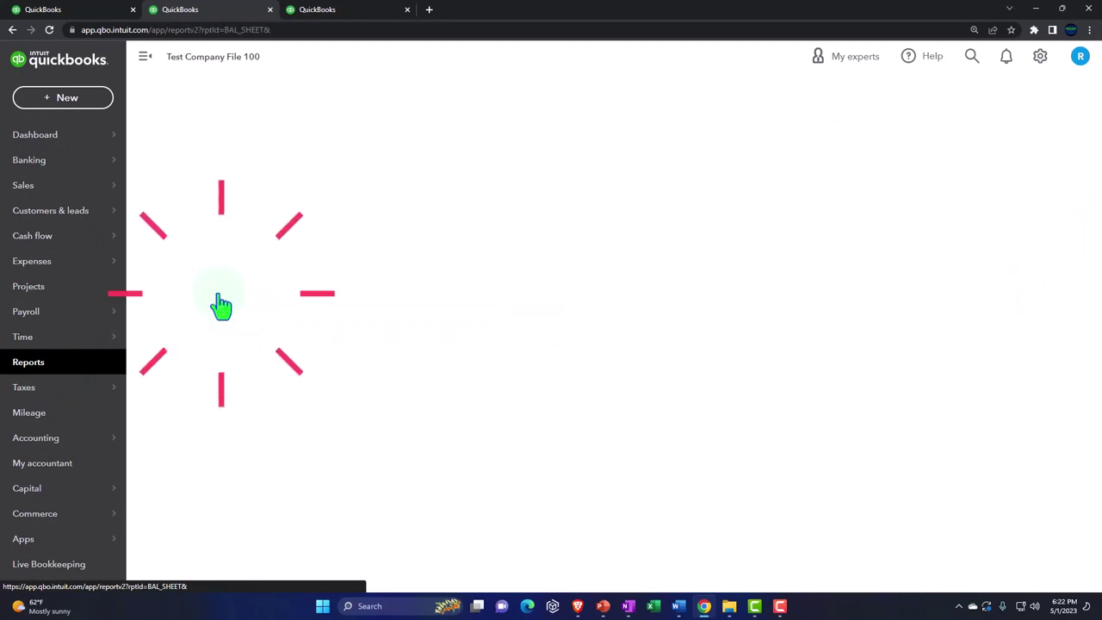
Step: Open the Profit and Loss report in the third browser tab and run it for 01/01/2026 to 12/31/2026
click(334, 12)
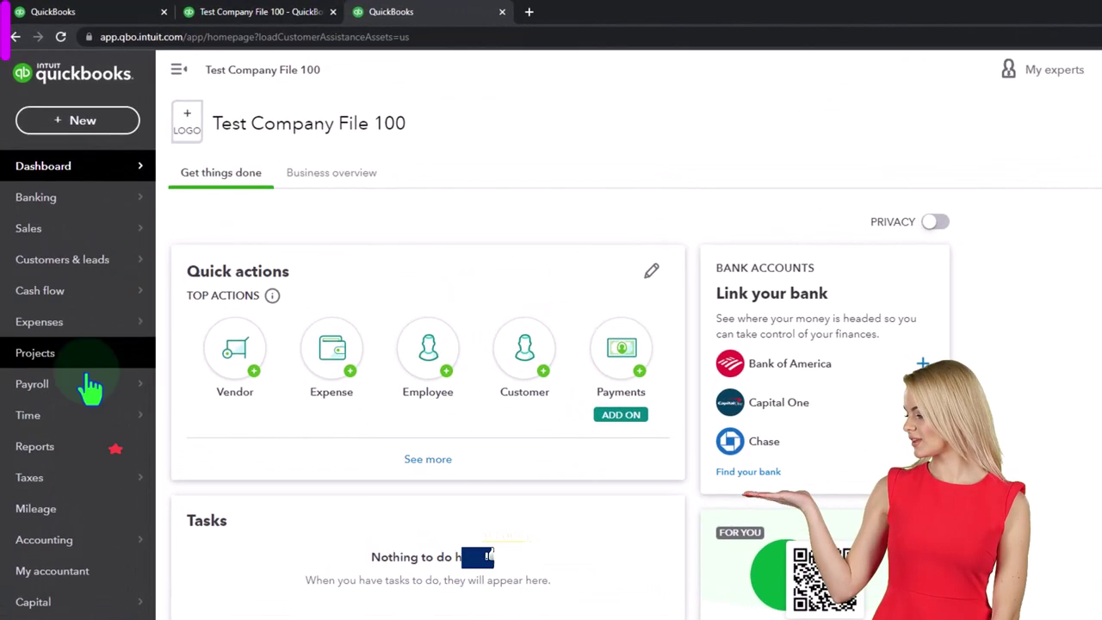
click(55, 456)
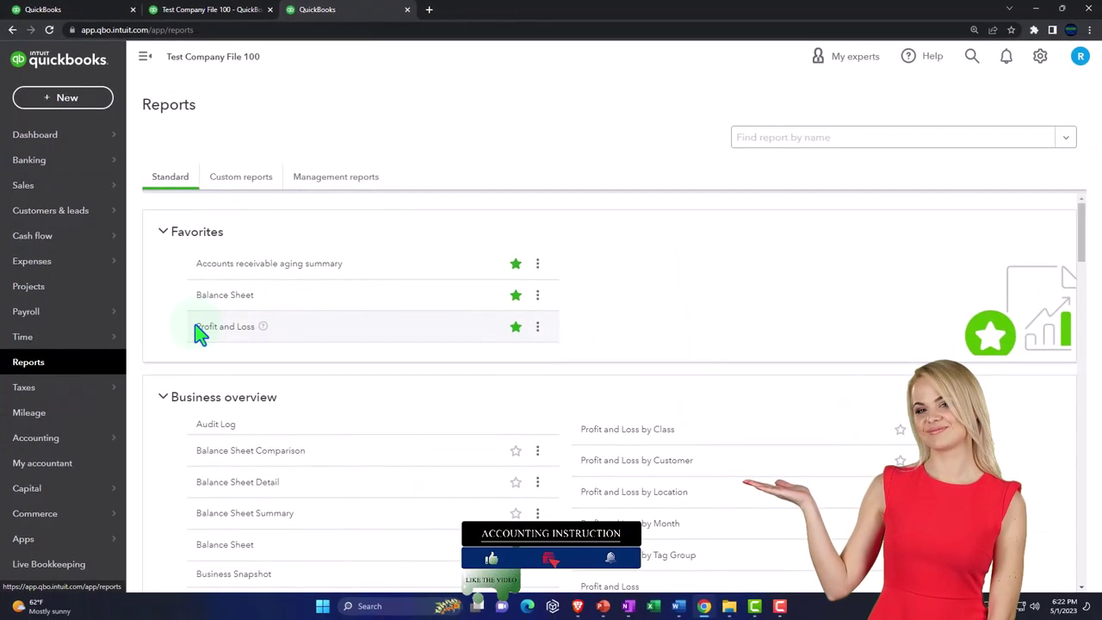
click(202, 332)
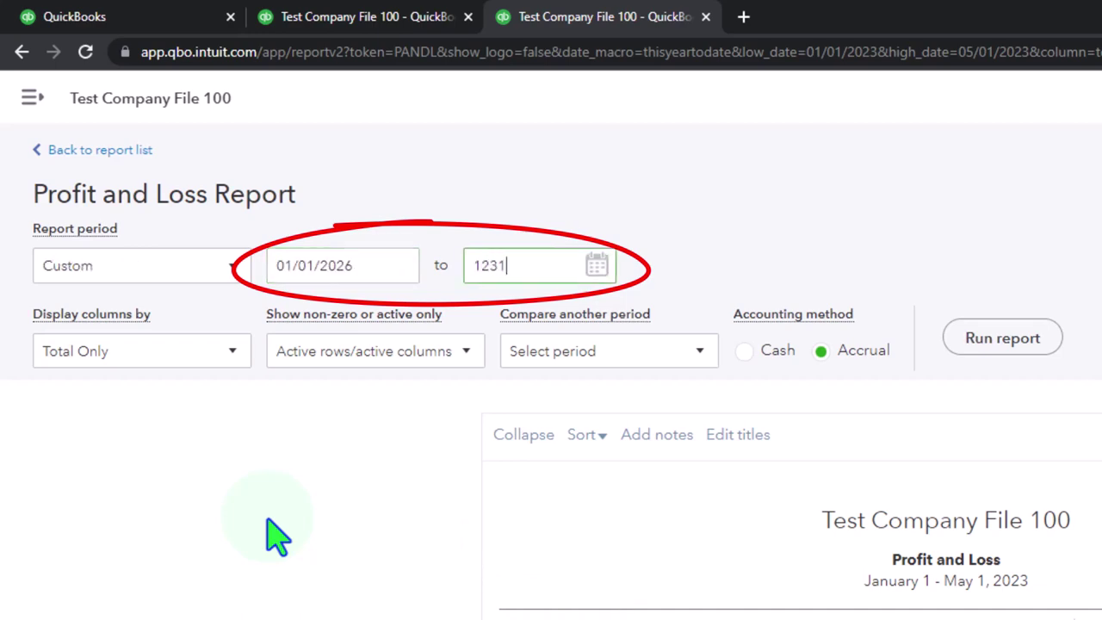
click(998, 340)
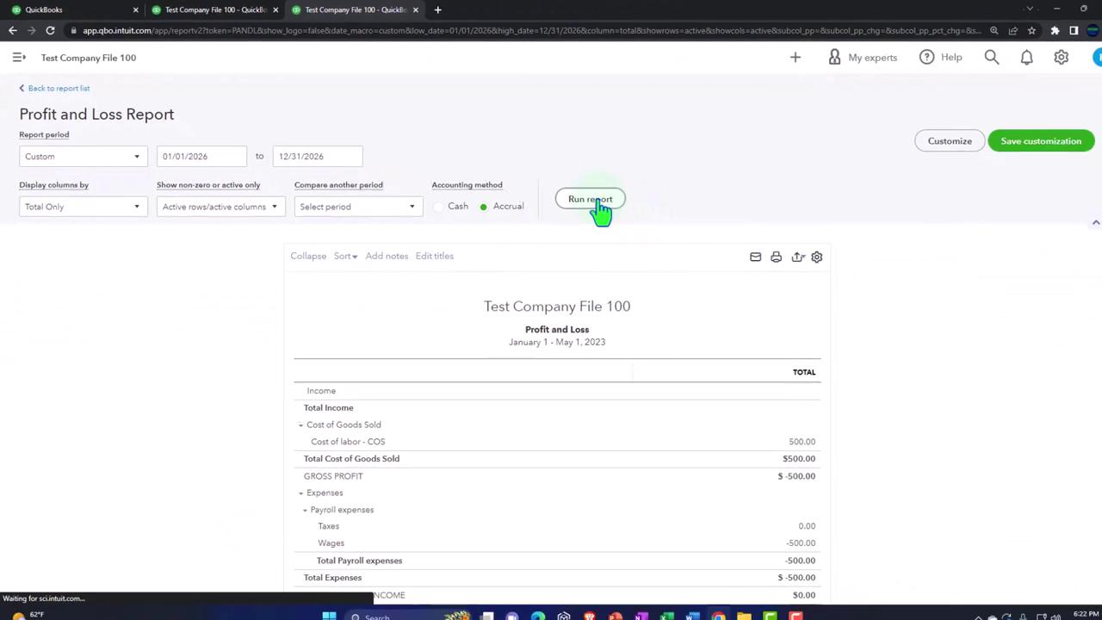
Step: Run the Balance Sheet report in the second tab for 01/01/2026 to 12/31/2026 and collapse the navigation sidebar
click(234, 11)
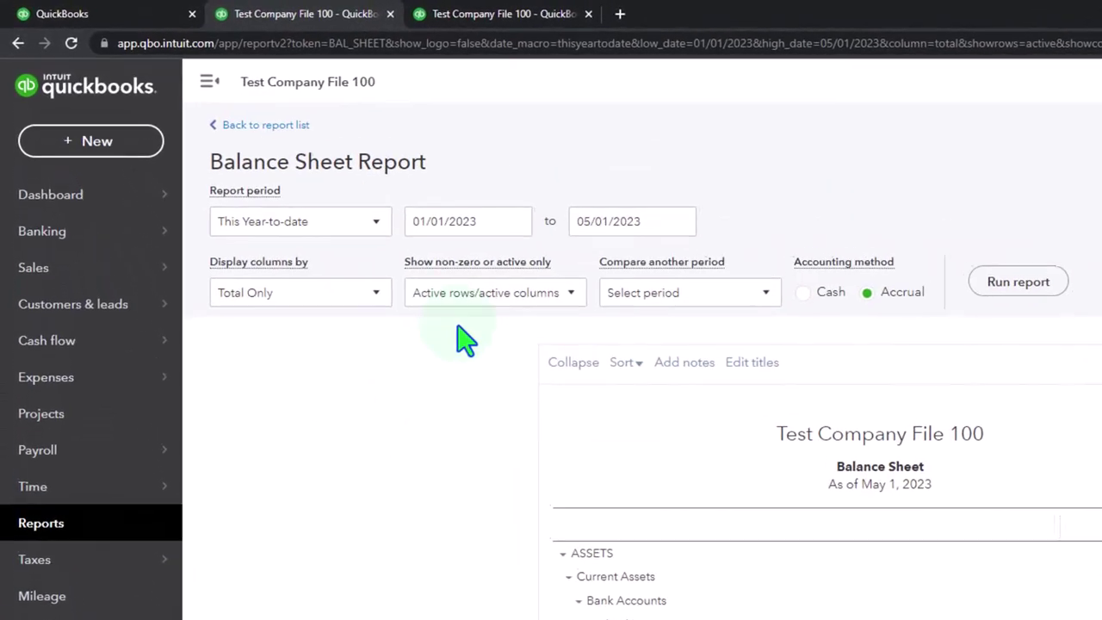
click(482, 222)
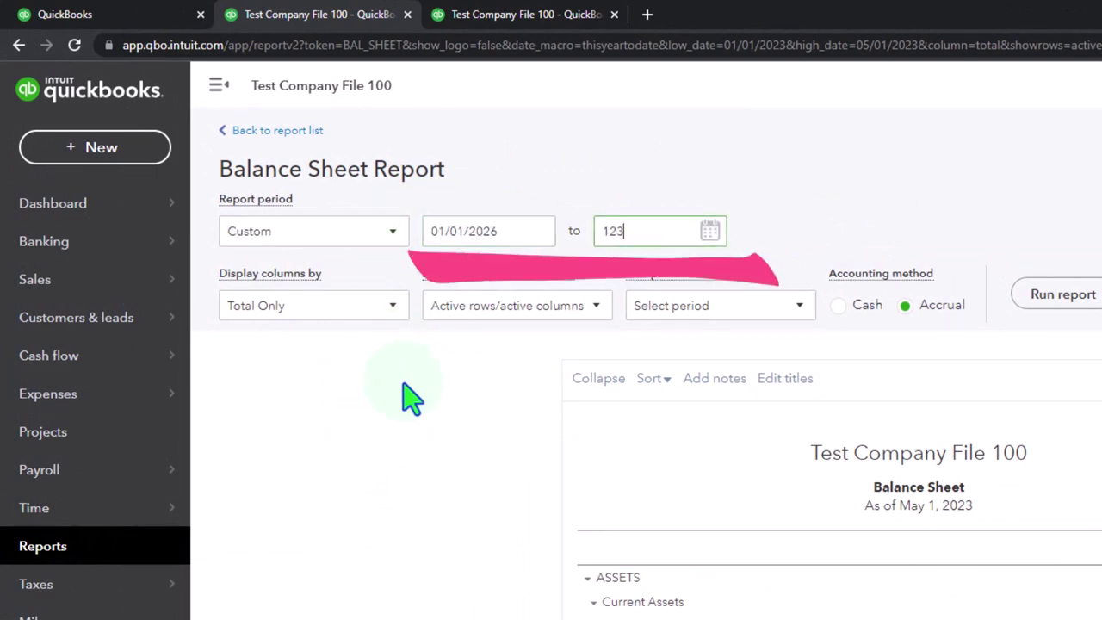
click(1063, 293)
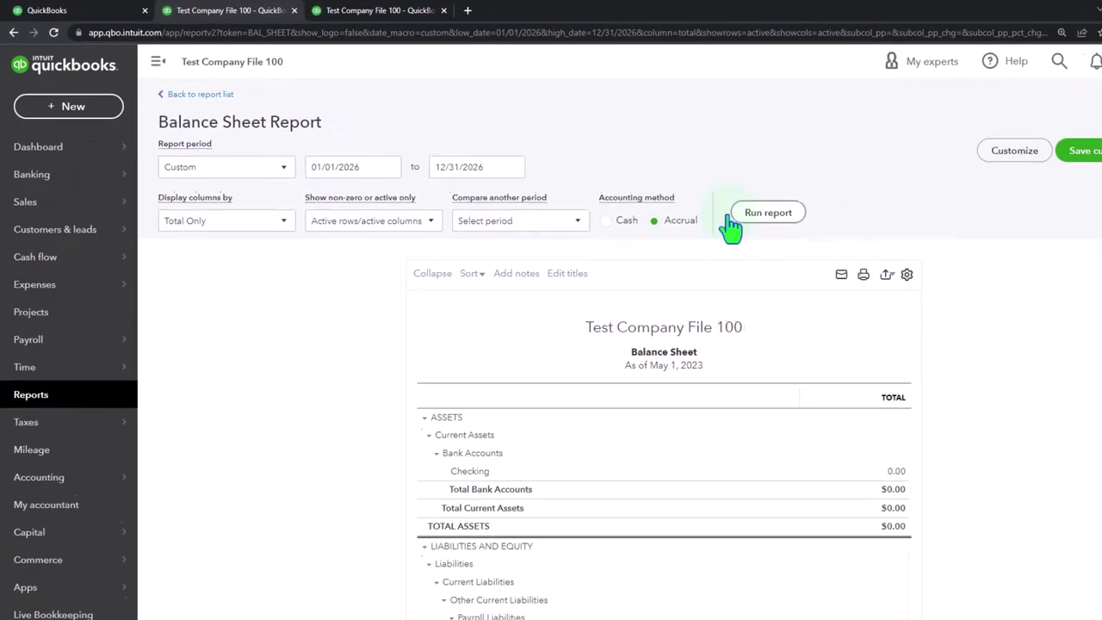
scroll(329, 189, down, 3)
click(146, 59)
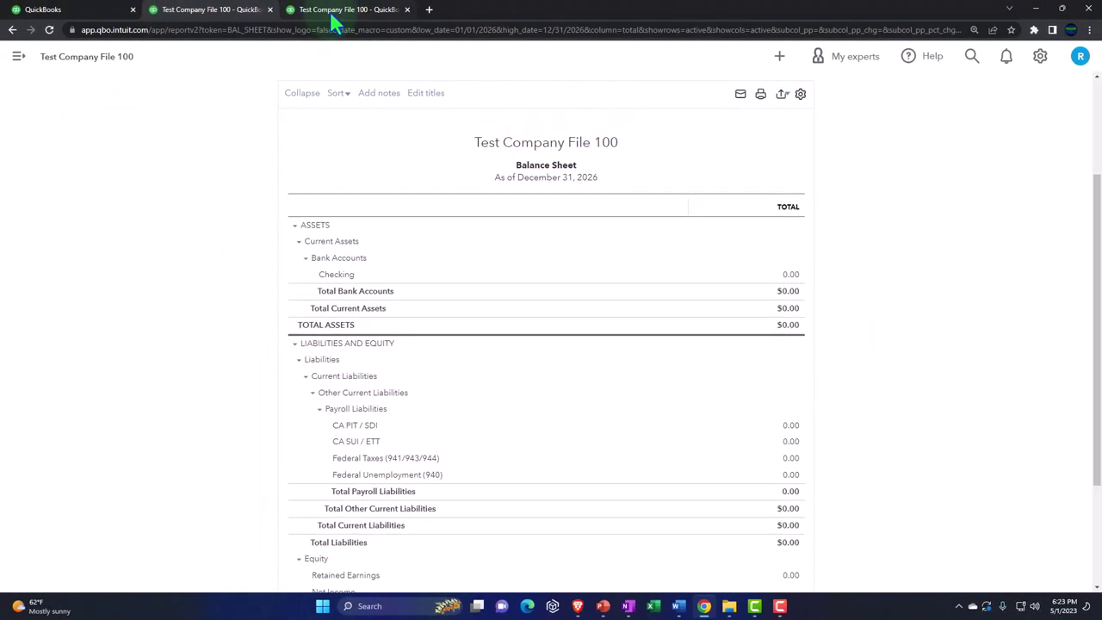
Step: Check the 2026 Profit and Loss report and open the sales customer list in the first browser tab
click(334, 19)
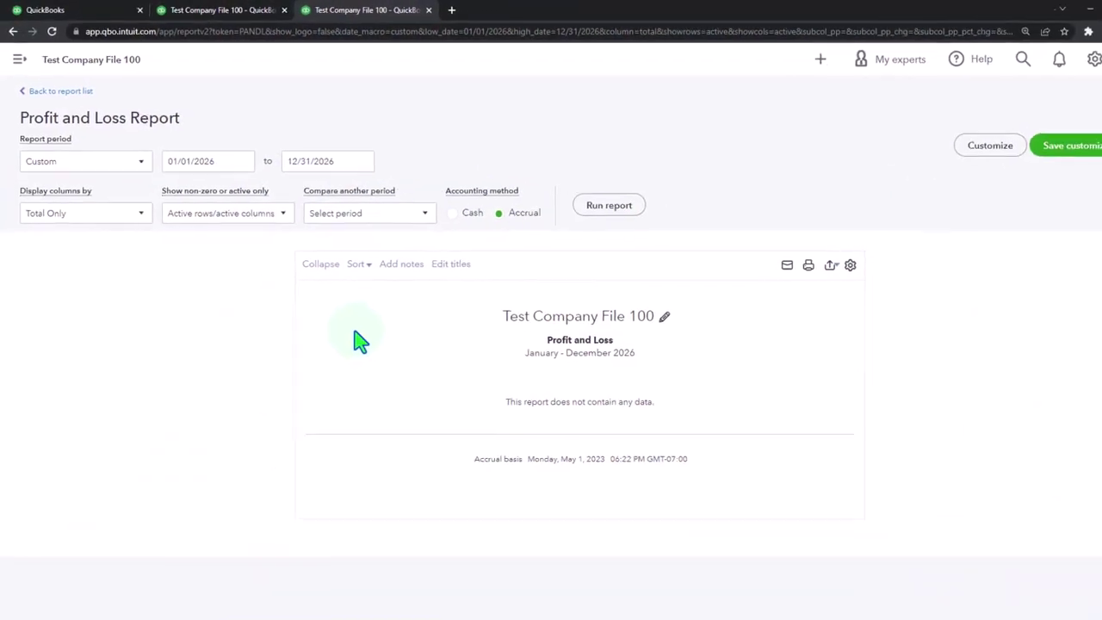
click(93, 17)
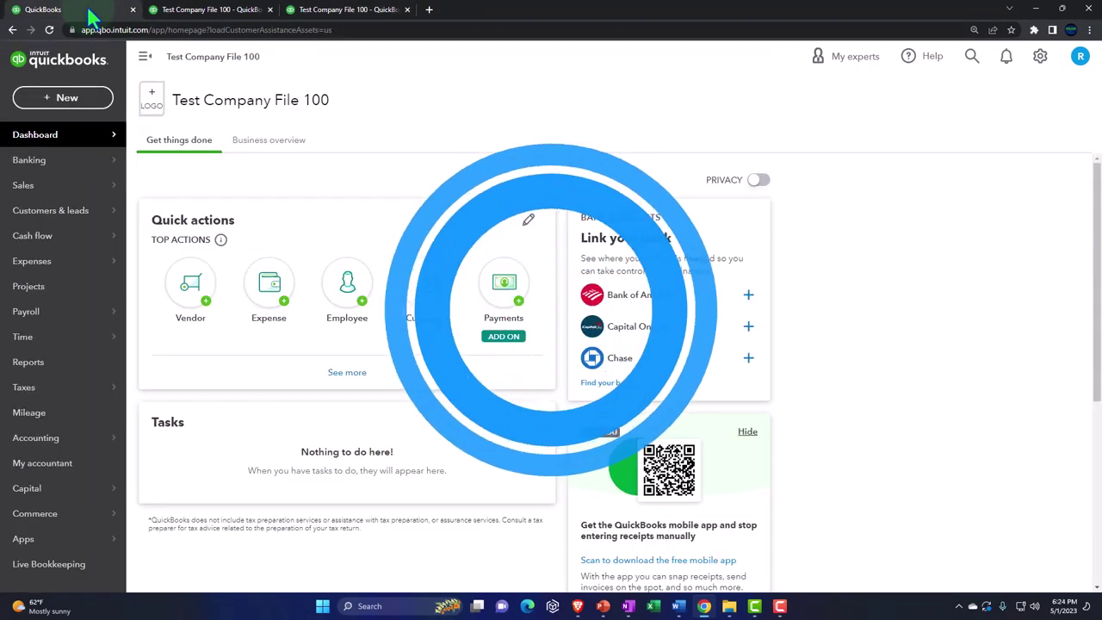
mouse_move(45, 191)
click(50, 215)
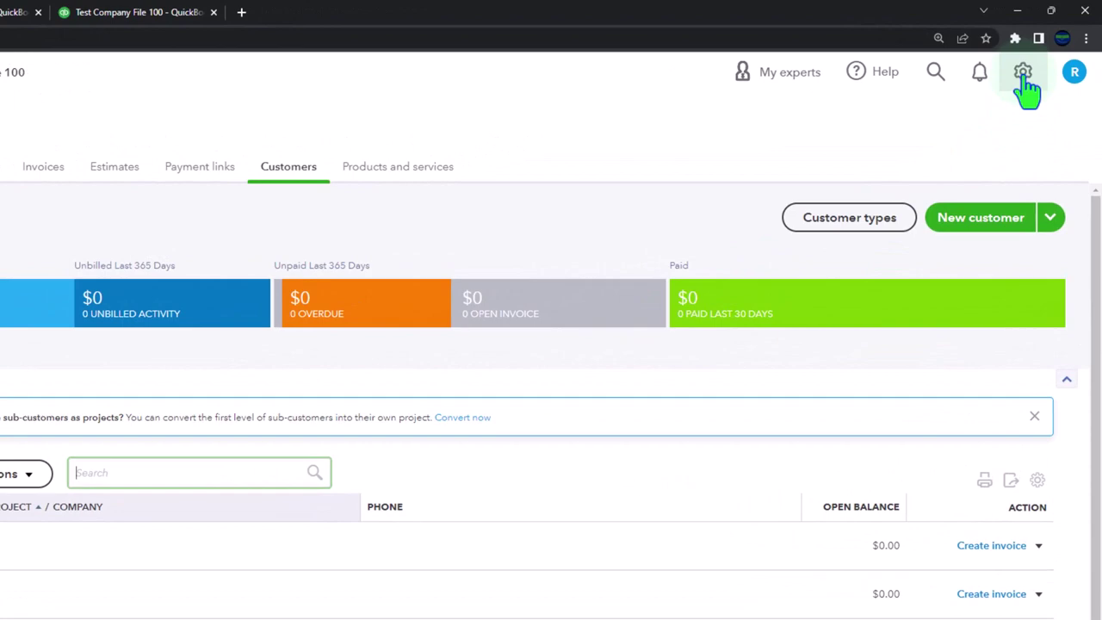
Step: In the account's expense settings, turn off the default markup rate for billable expenses and items, and save the settings
click(1023, 78)
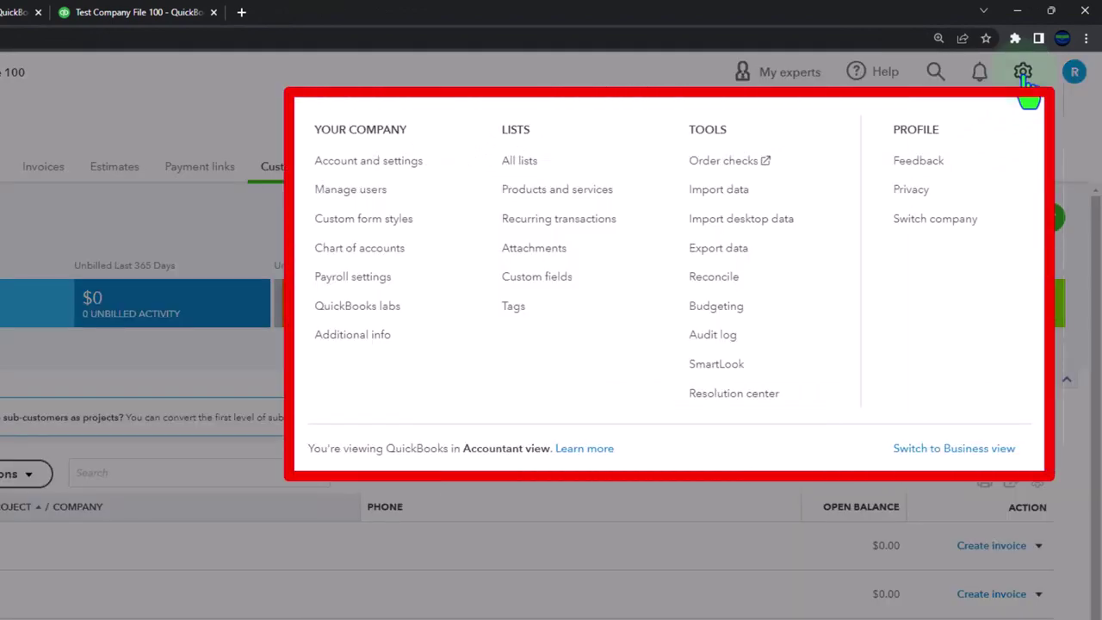
click(394, 166)
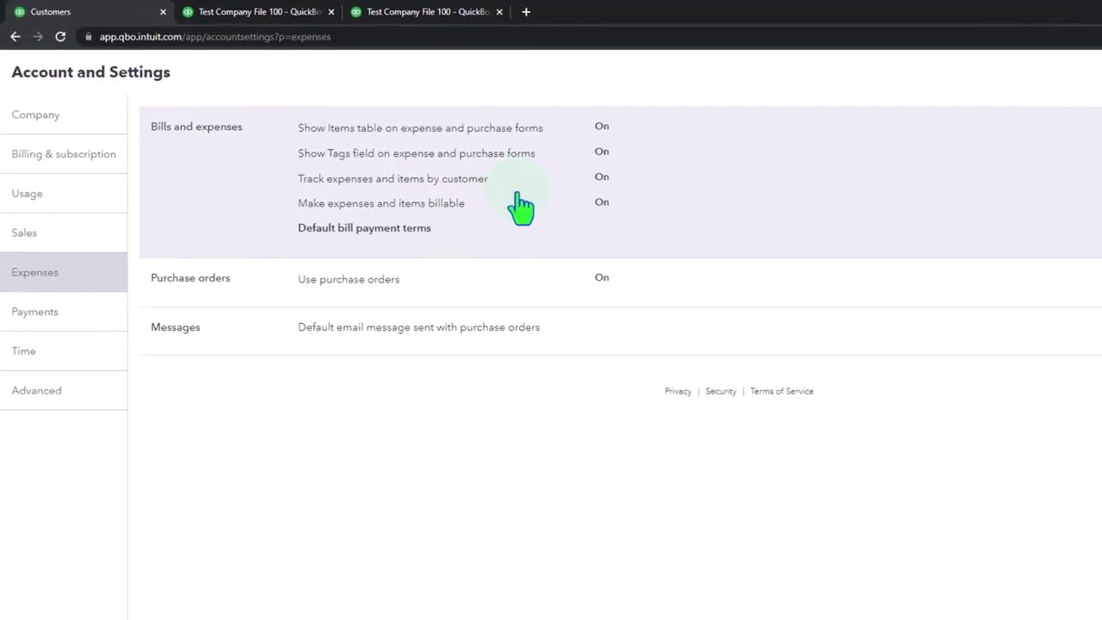
click(515, 204)
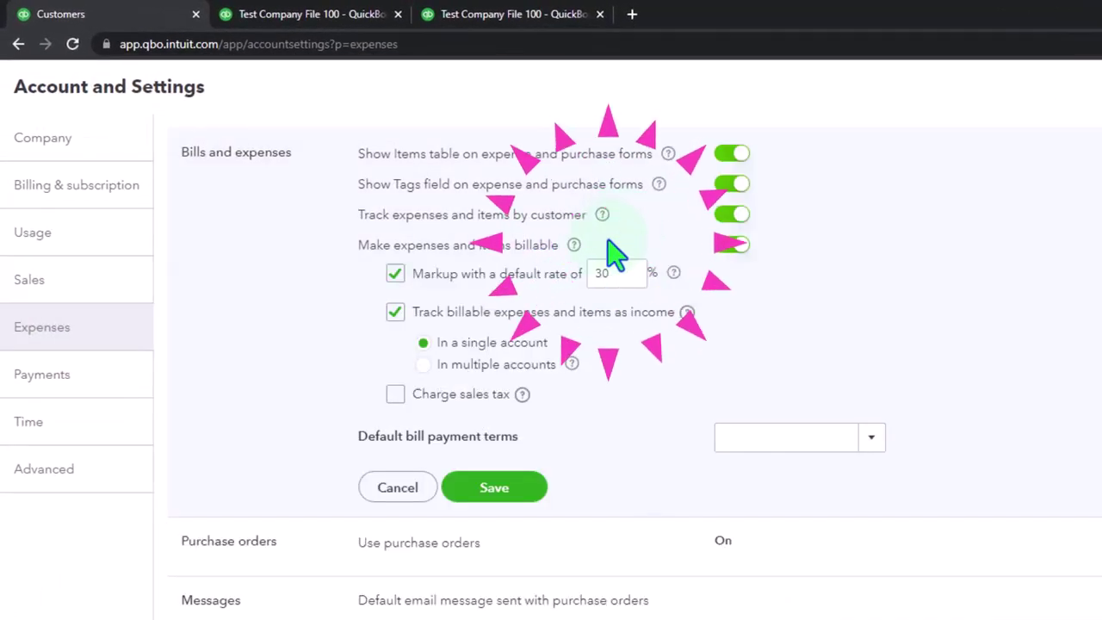
click(396, 276)
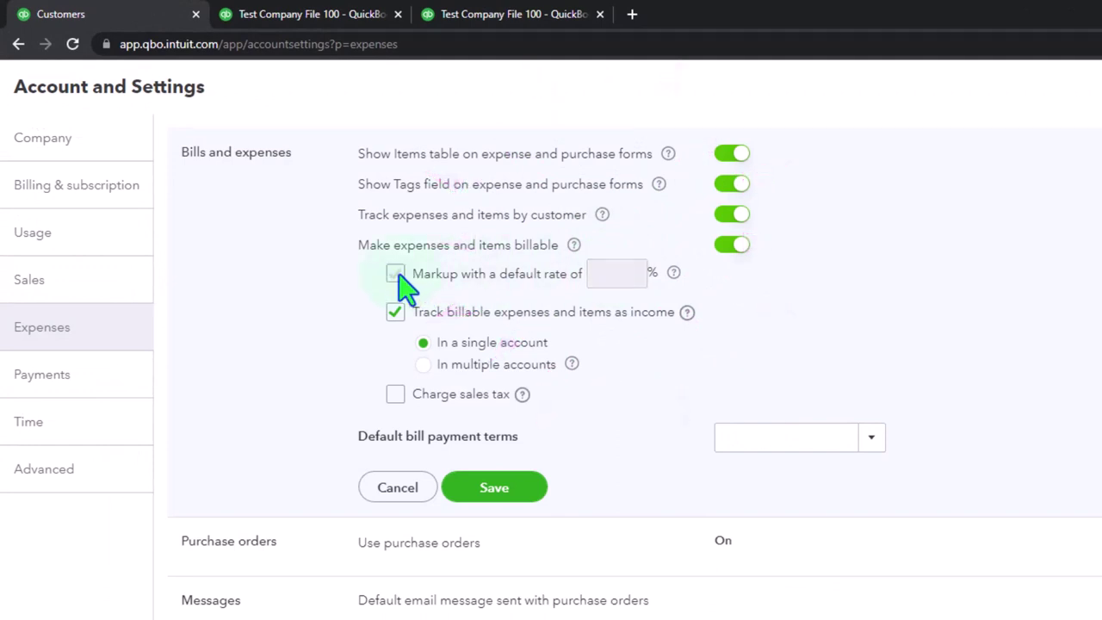
click(394, 274)
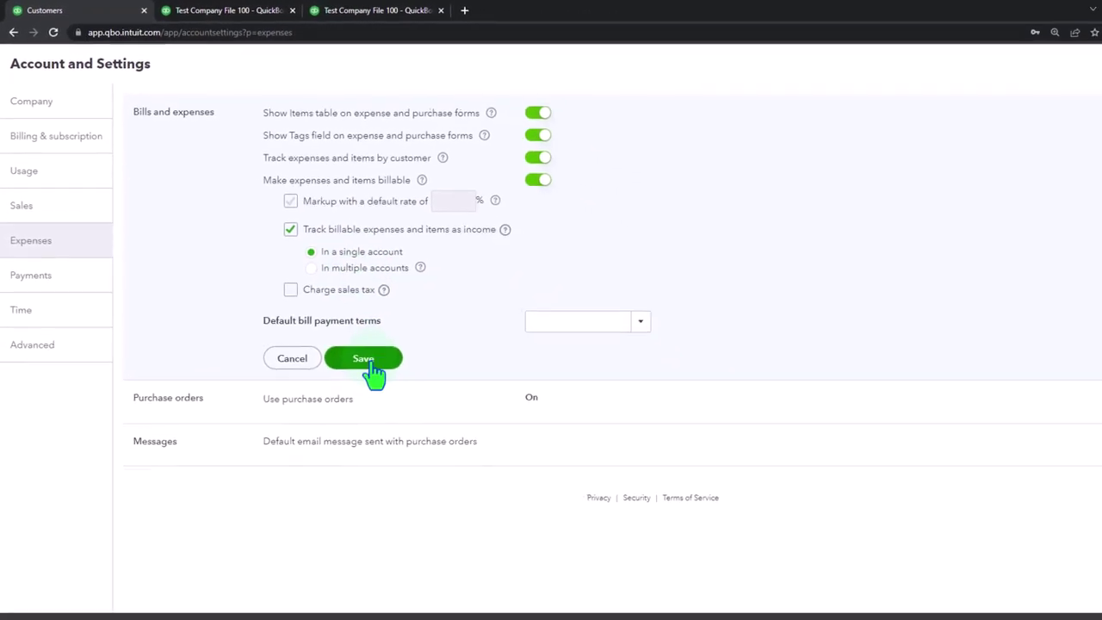
click(371, 360)
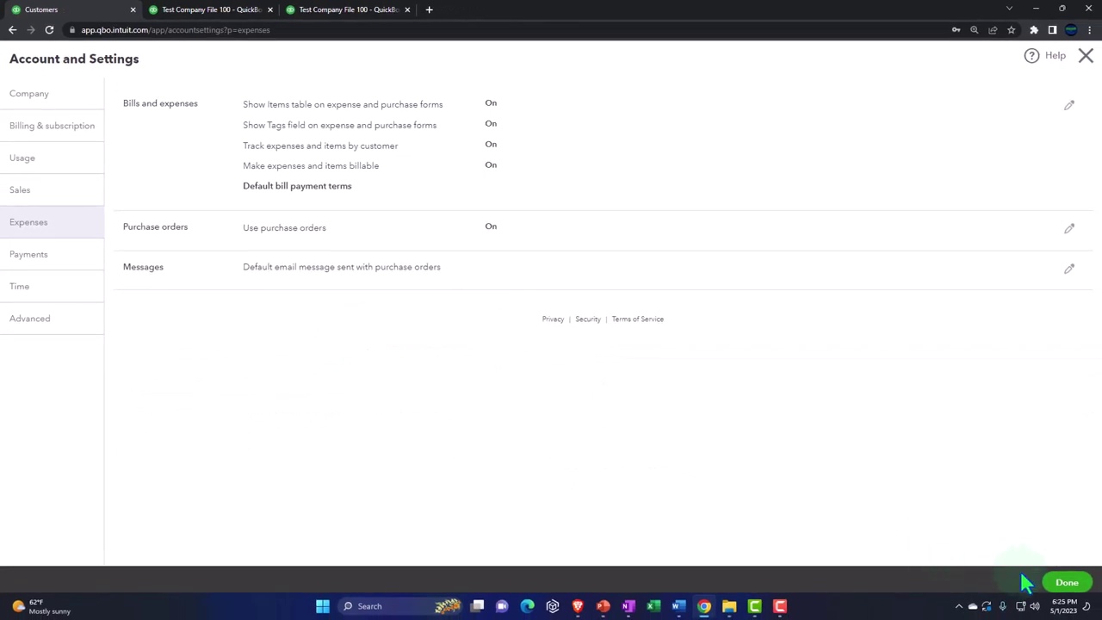
click(1064, 584)
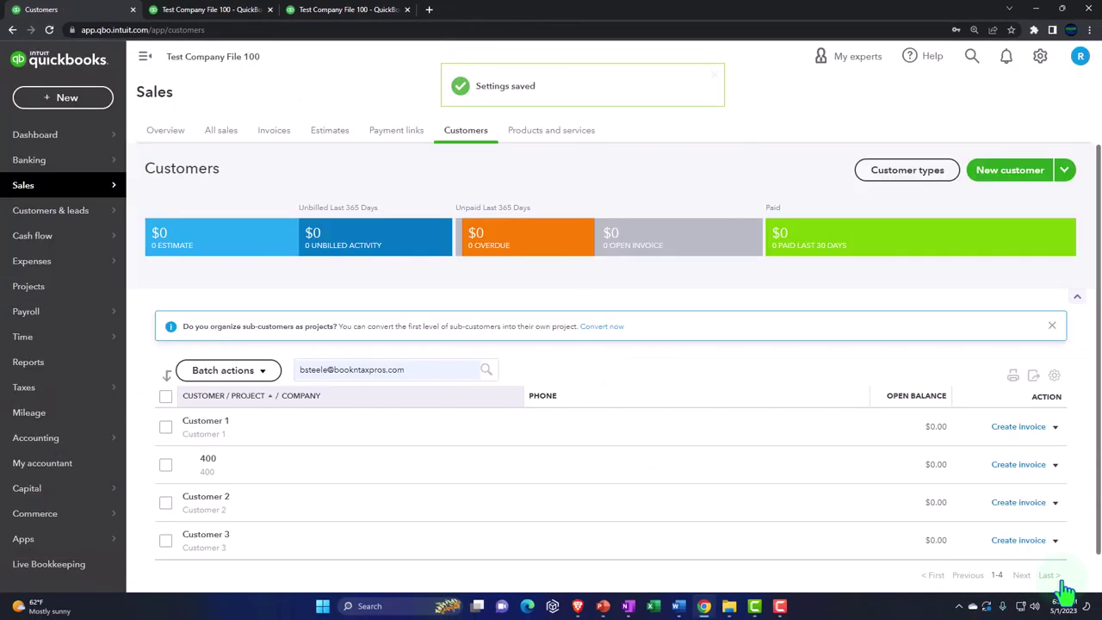
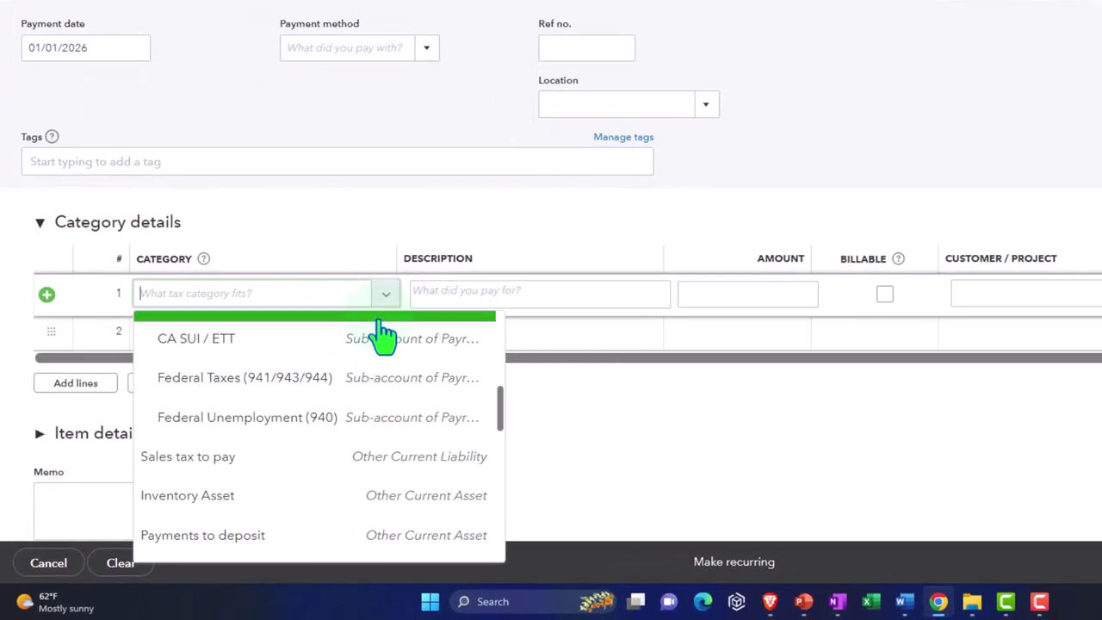
Step: Add a new account named Supplies from the first category line of the expense, with account type Expenses
scroll(383, 336, down, 2)
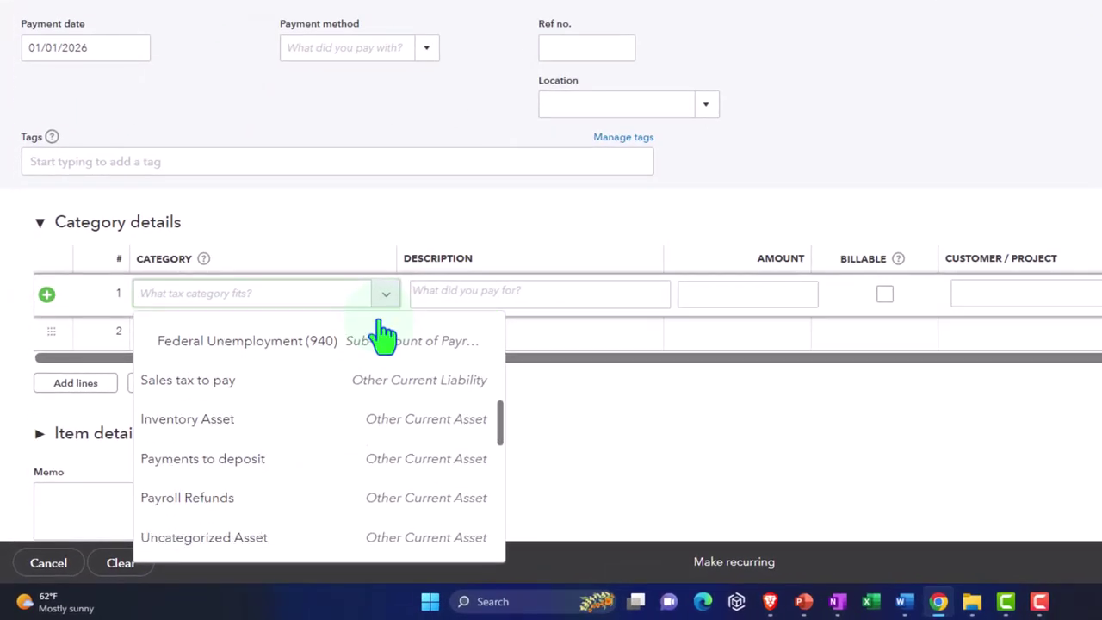
text(Supplies)
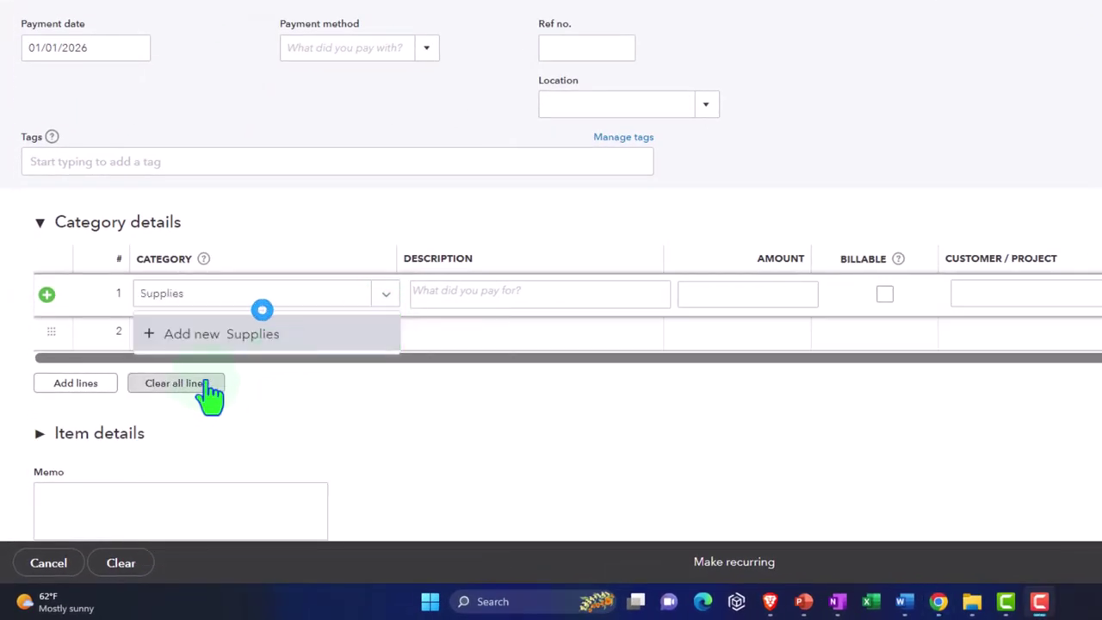
click(235, 342)
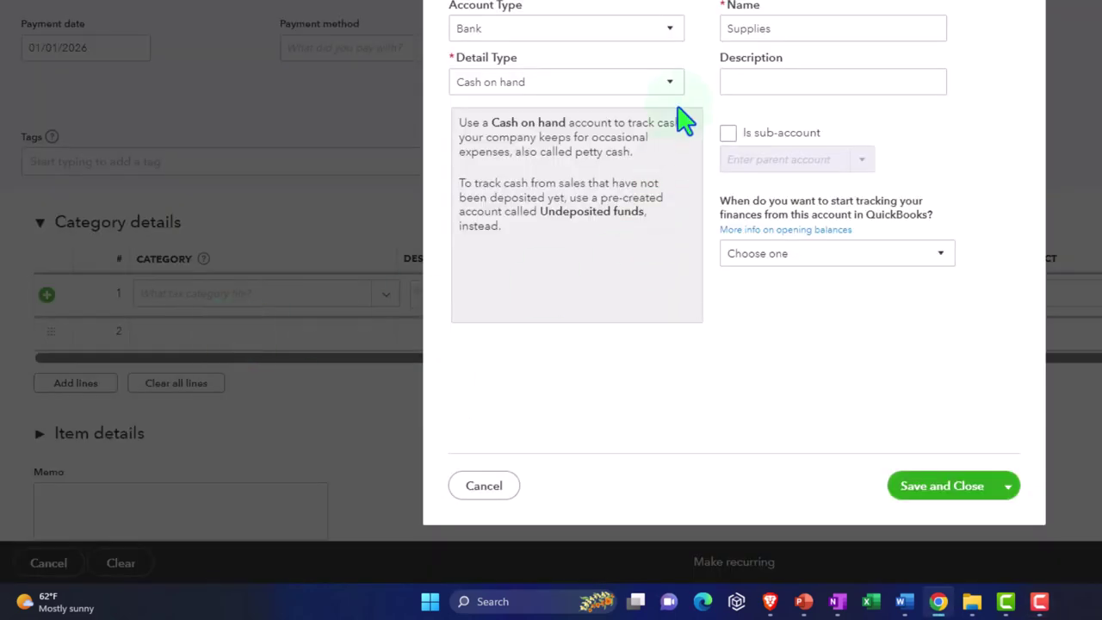
click(667, 29)
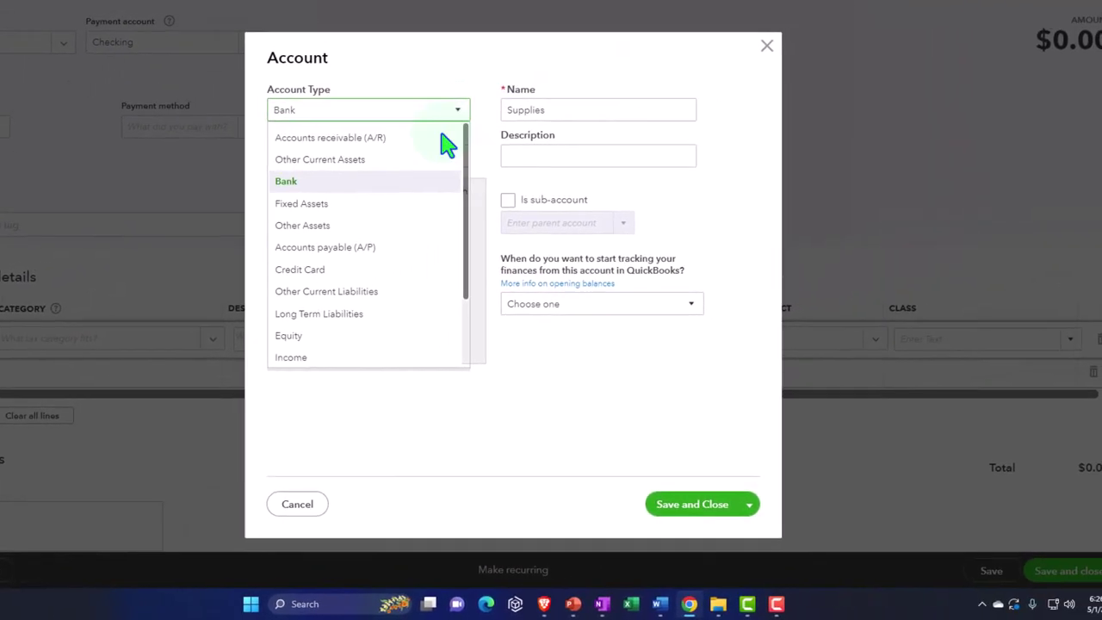
scroll(394, 251, down, 1)
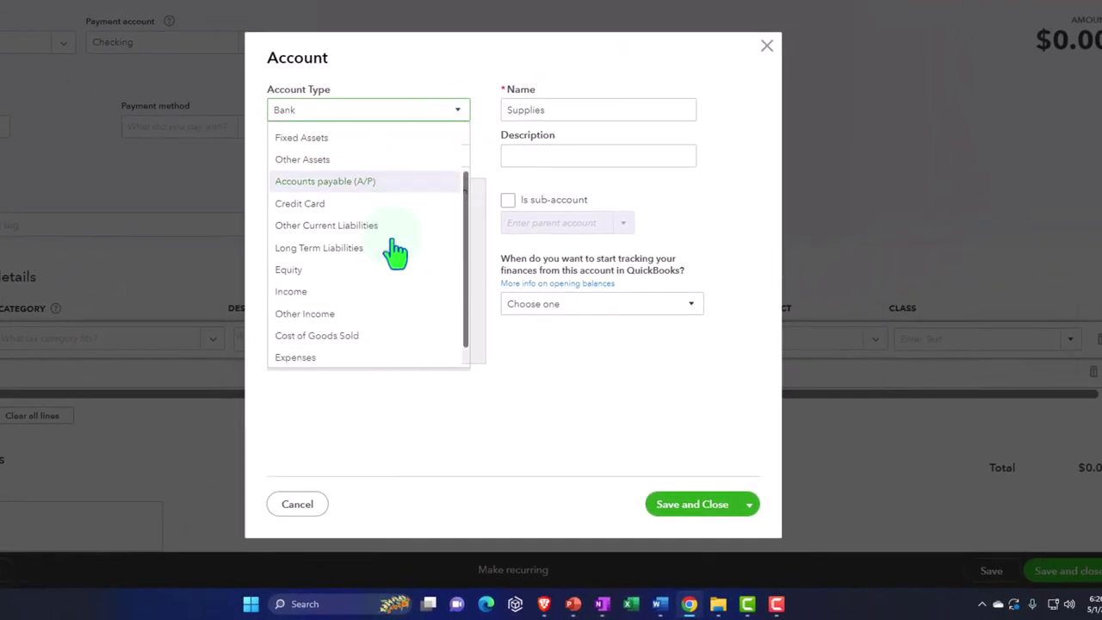
click(317, 357)
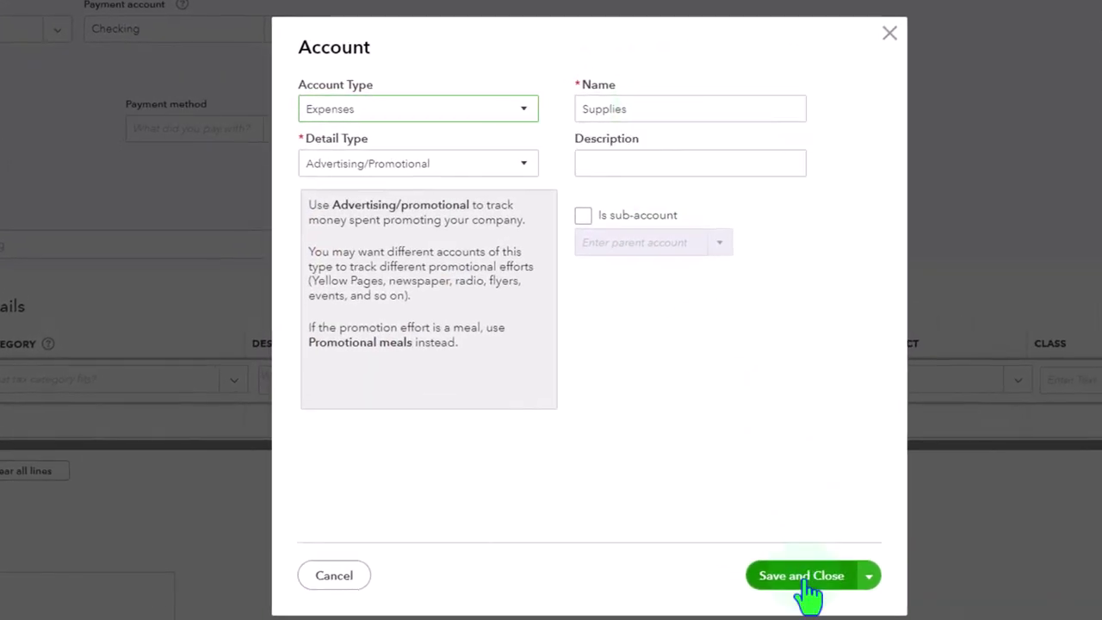
Step: Set the Supplies account's detail type to Other Business Expenses and save the account
click(527, 166)
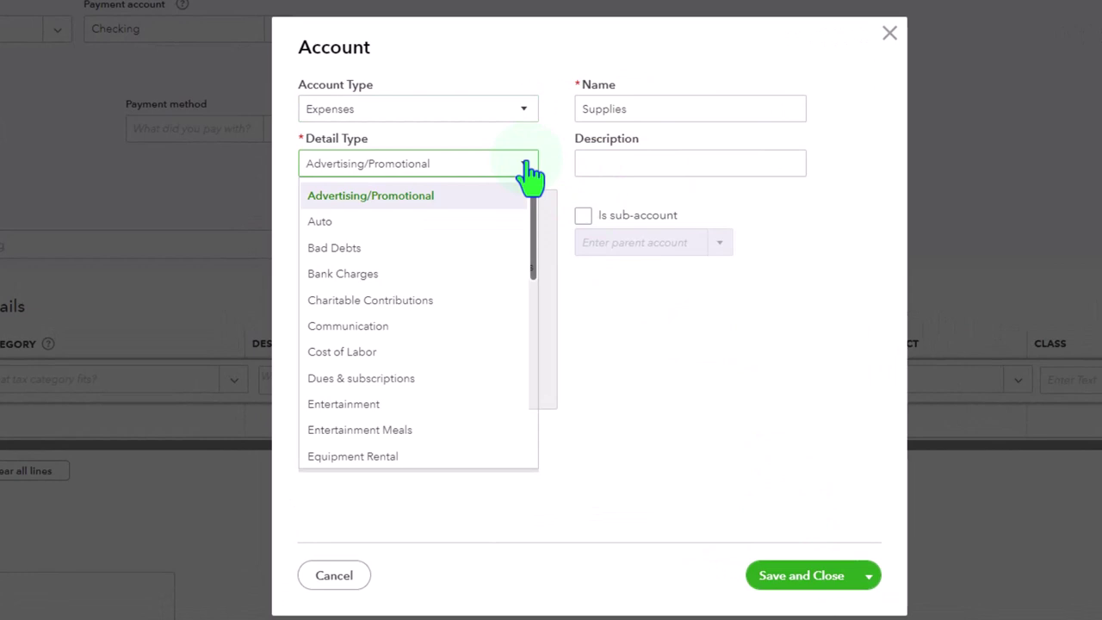
scroll(492, 308, down, 6)
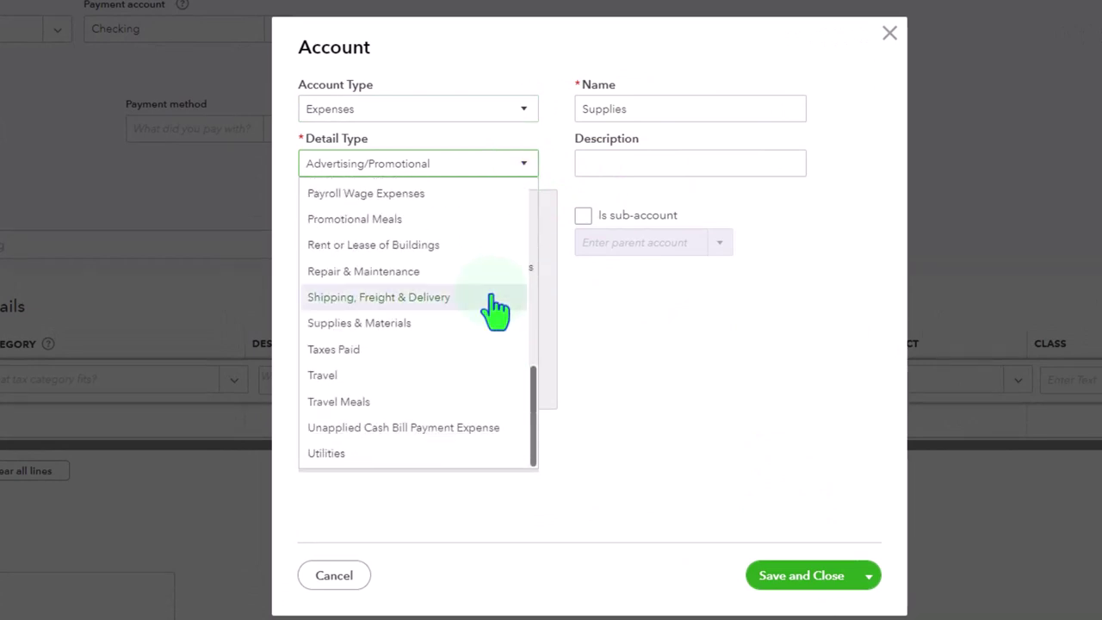
click(428, 430)
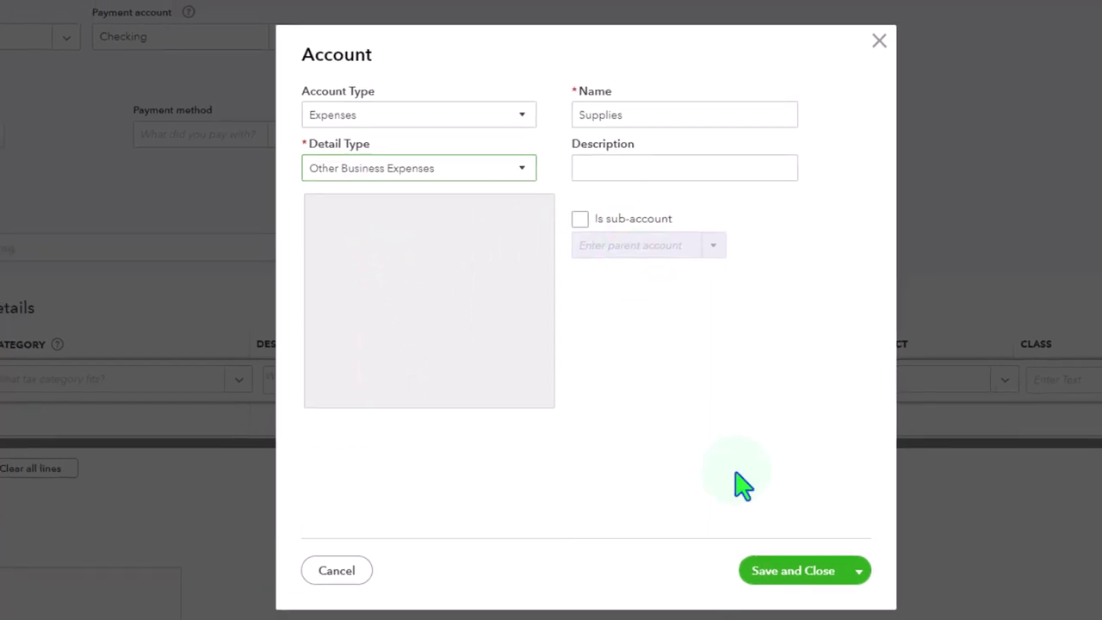
click(792, 575)
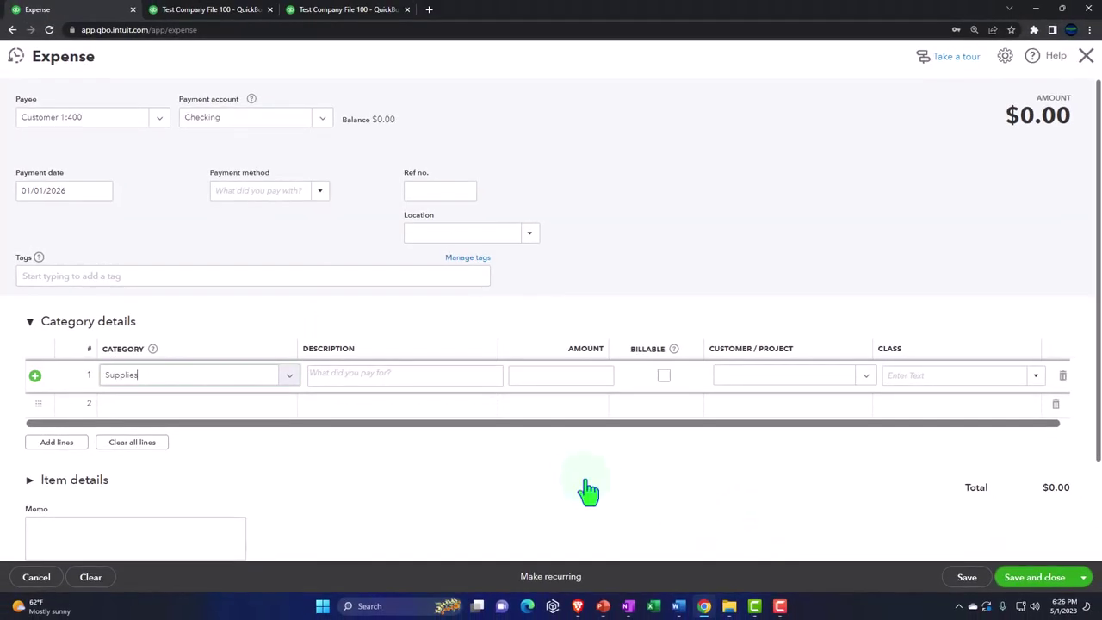
Step: Enter 1,000.00 on the Supplies line, mark it billable to sub-customer 400 of Customer 1, and save and close the expense
key(Tab)
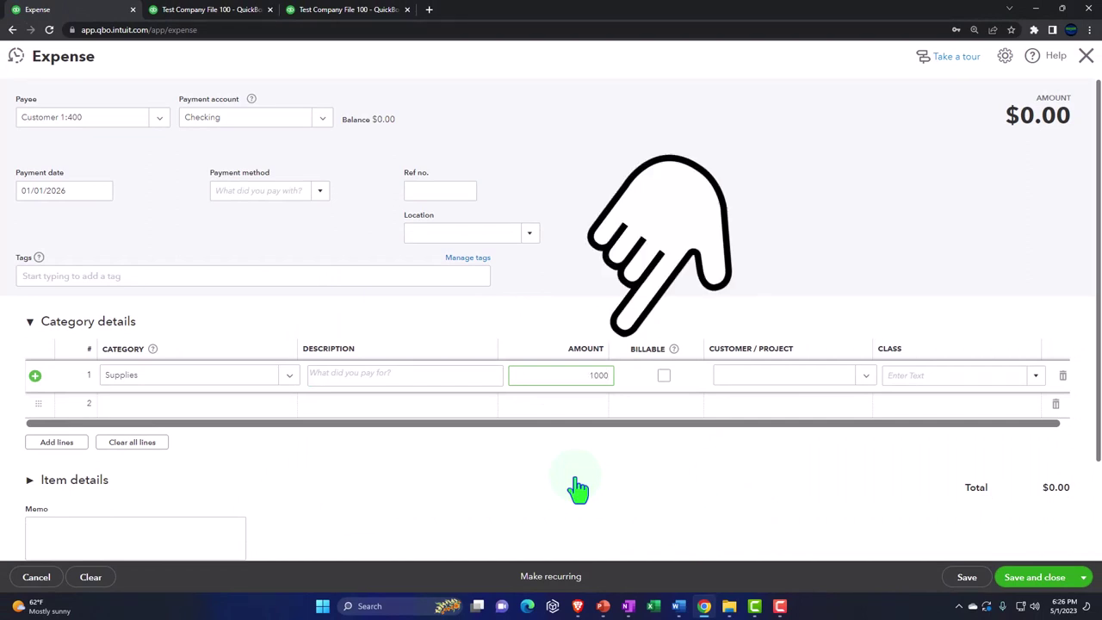
key(Tab)
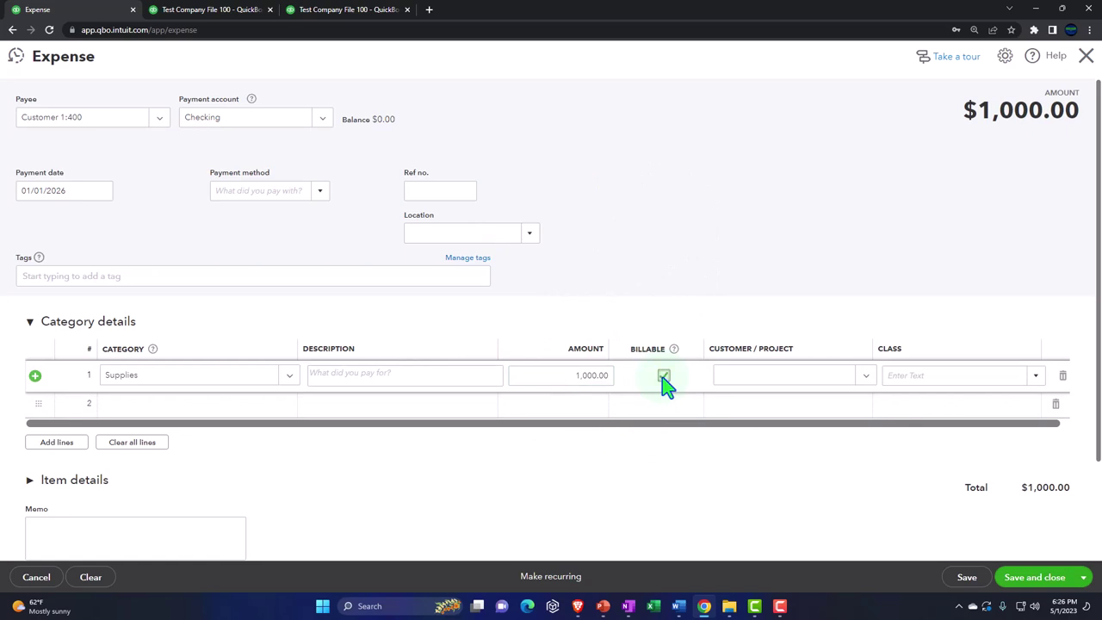
click(866, 377)
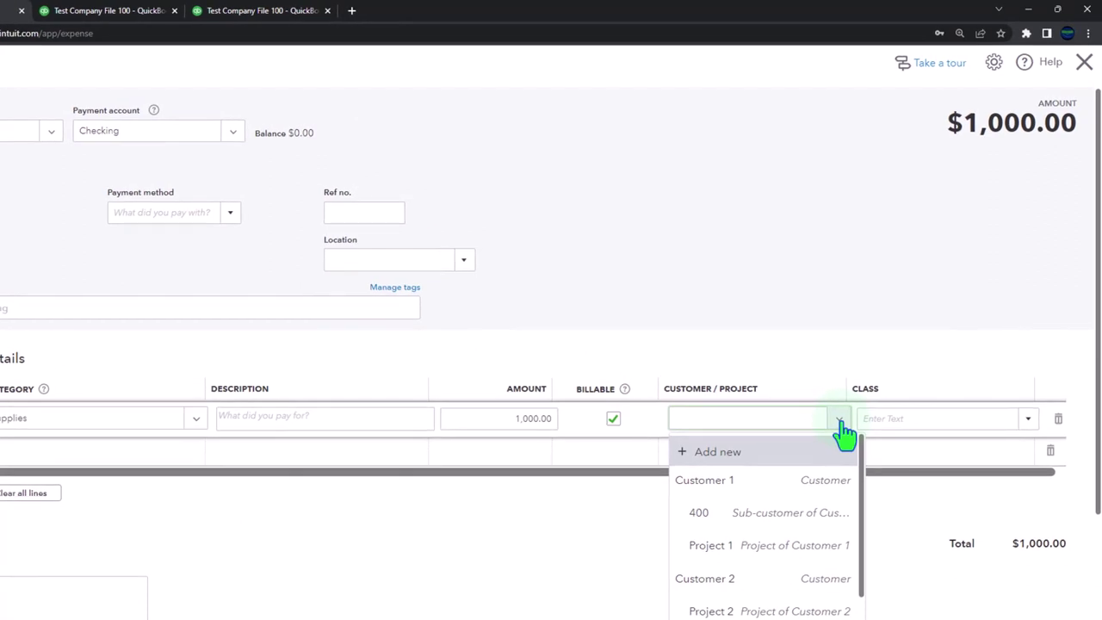
click(819, 517)
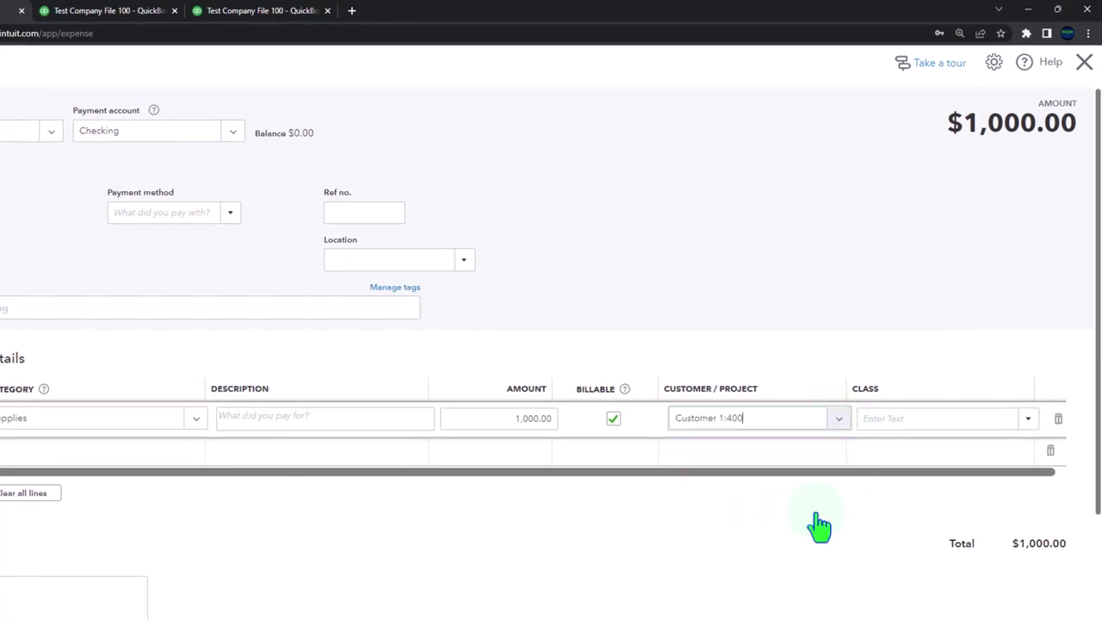
key(Tab)
click(987, 449)
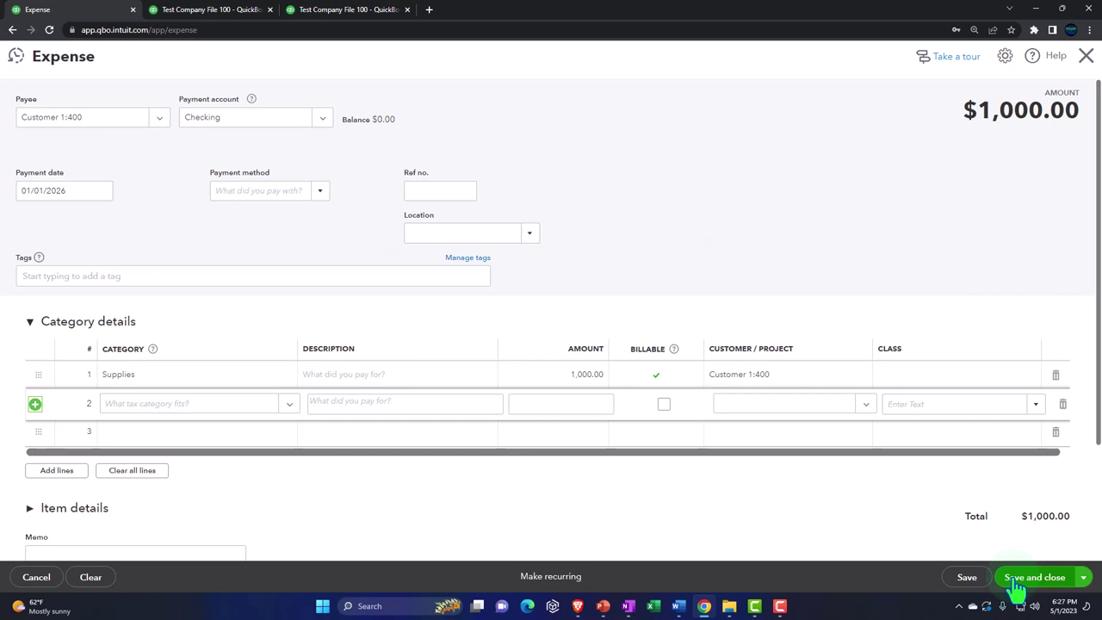
click(1016, 579)
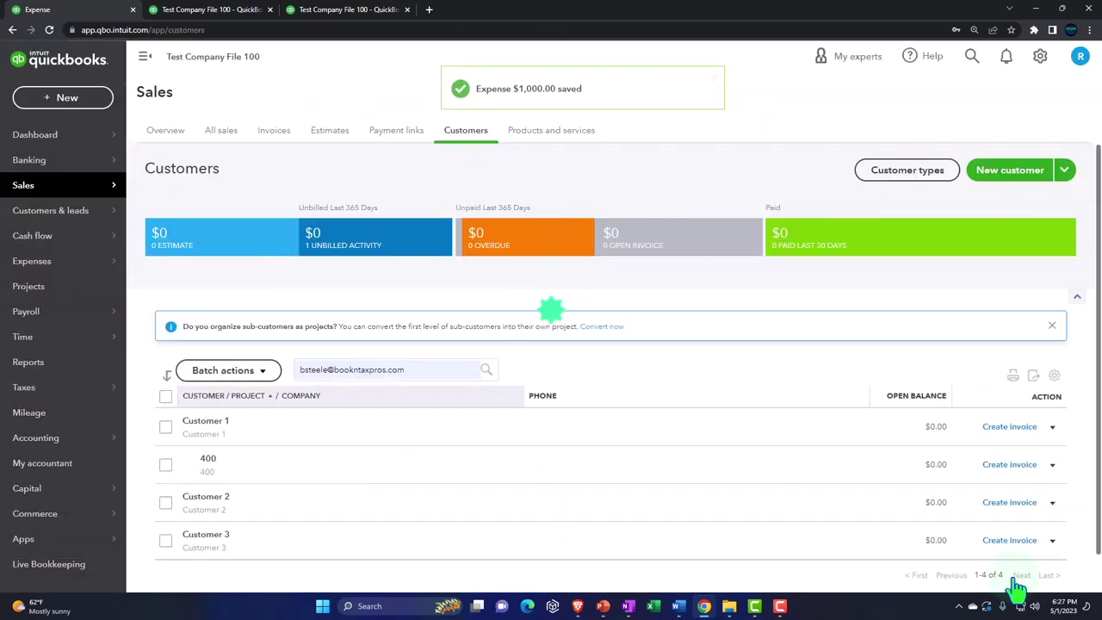
Step: Rerun the 2026 Balance Sheet report in the second browser tab and check the Checking account balance
click(207, 10)
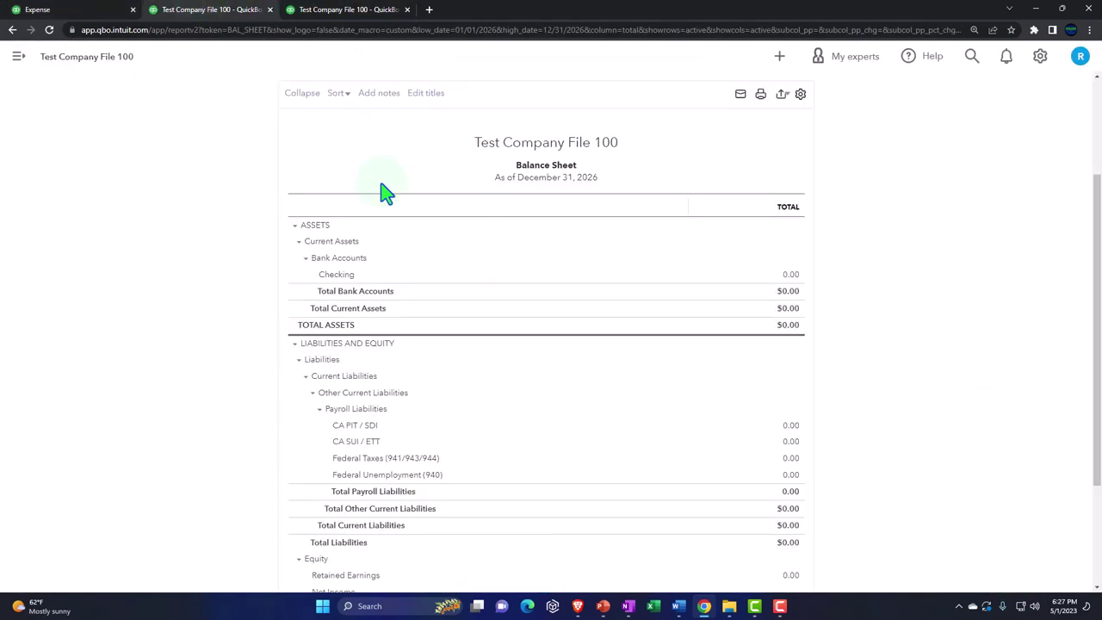
scroll(533, 241, up, 2)
click(578, 196)
scroll(583, 232, down, 2)
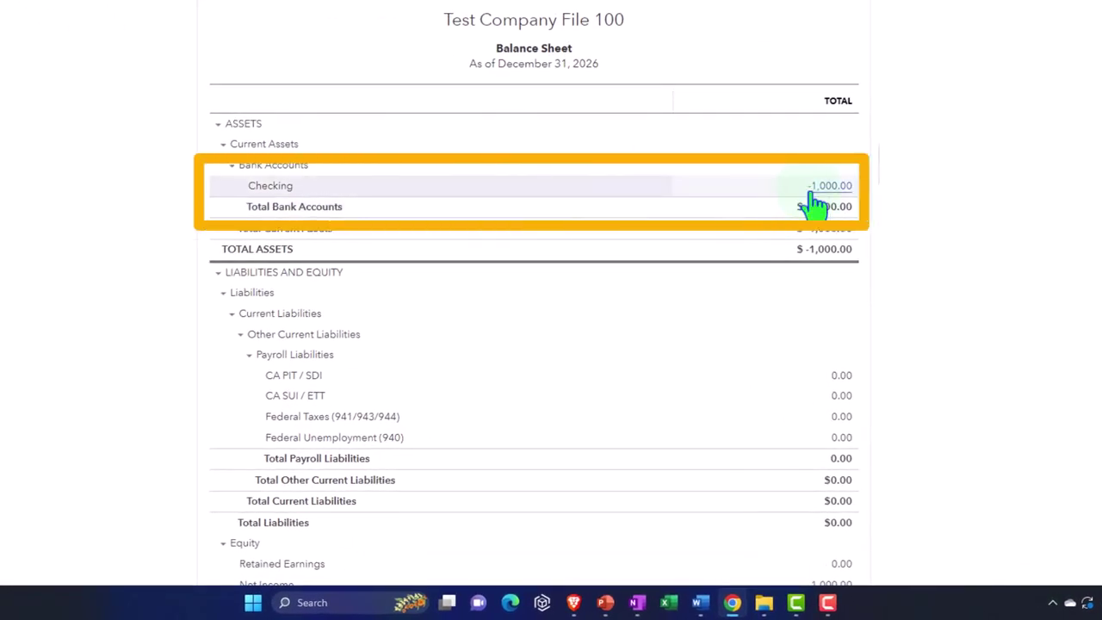
scroll(812, 205, down, 2)
click(809, 192)
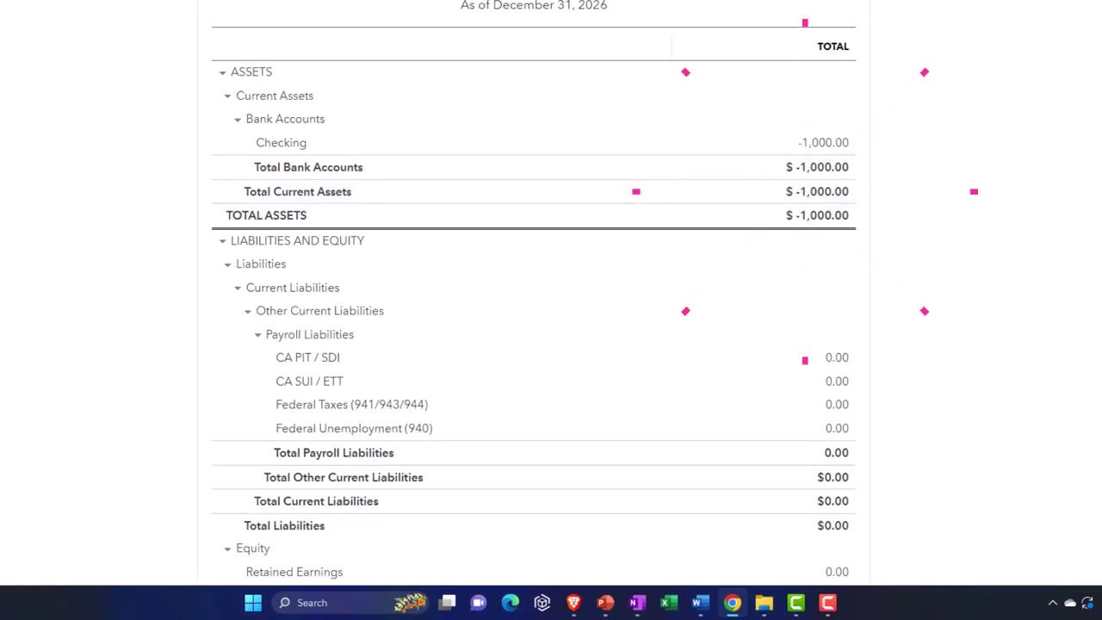
Step: Refresh the 2026 Profit and Loss report in the third browser tab and rerun it with columns displayed by Customers
click(348, 10)
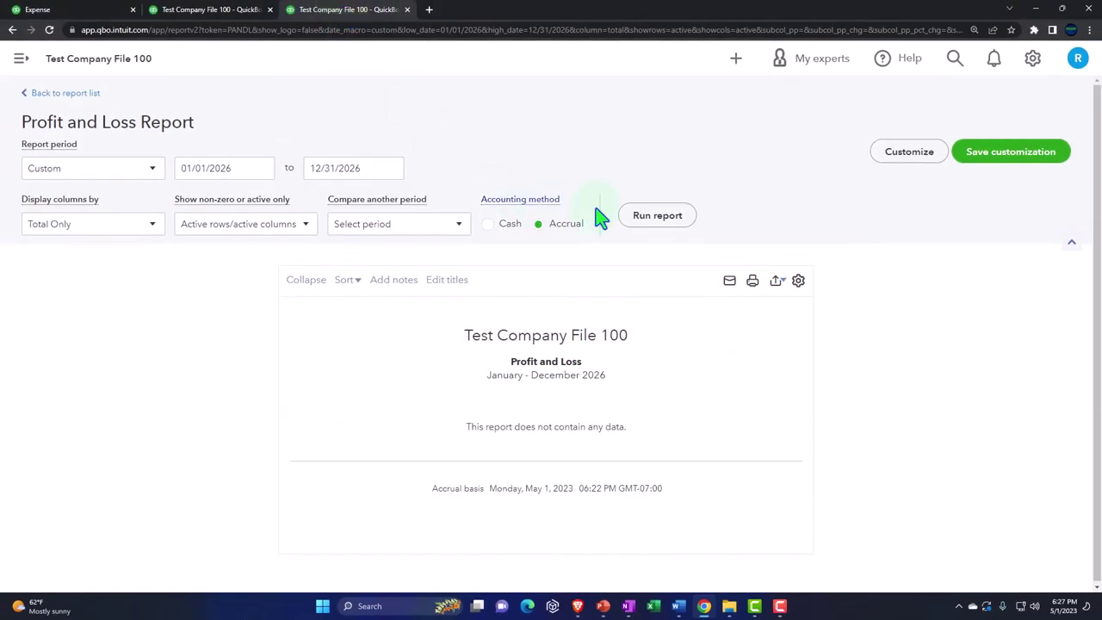
click(646, 220)
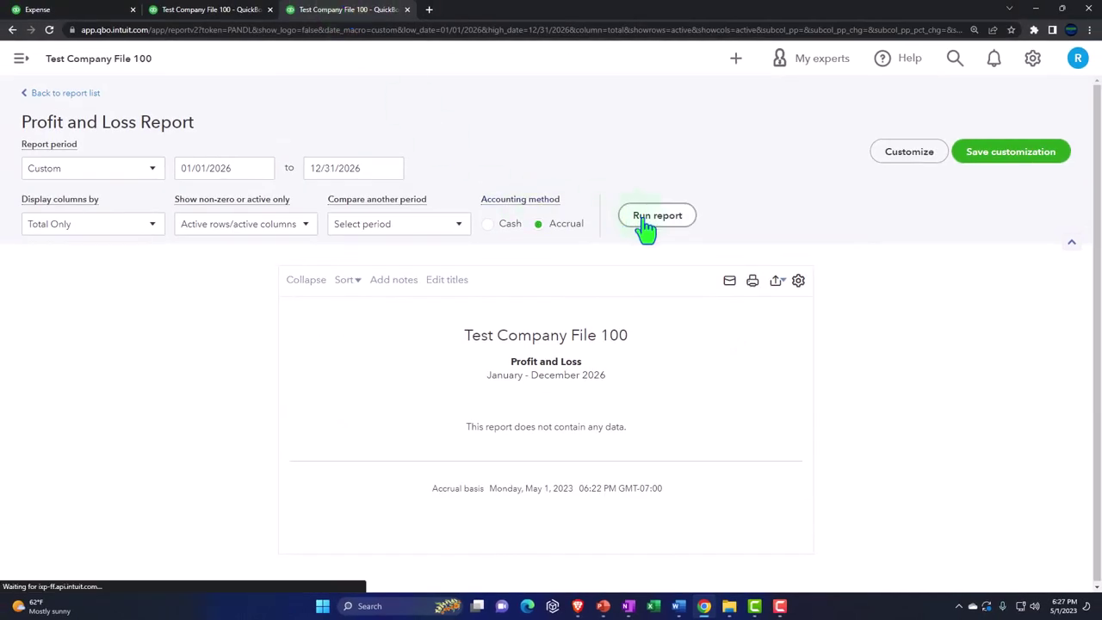
scroll(646, 225, down, 1)
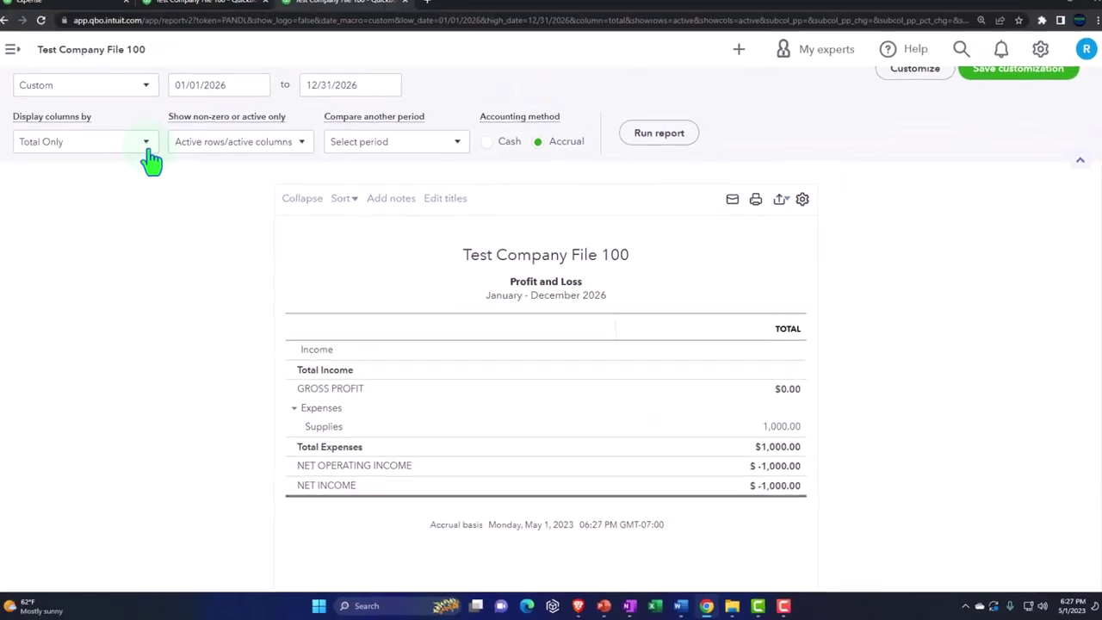
click(146, 146)
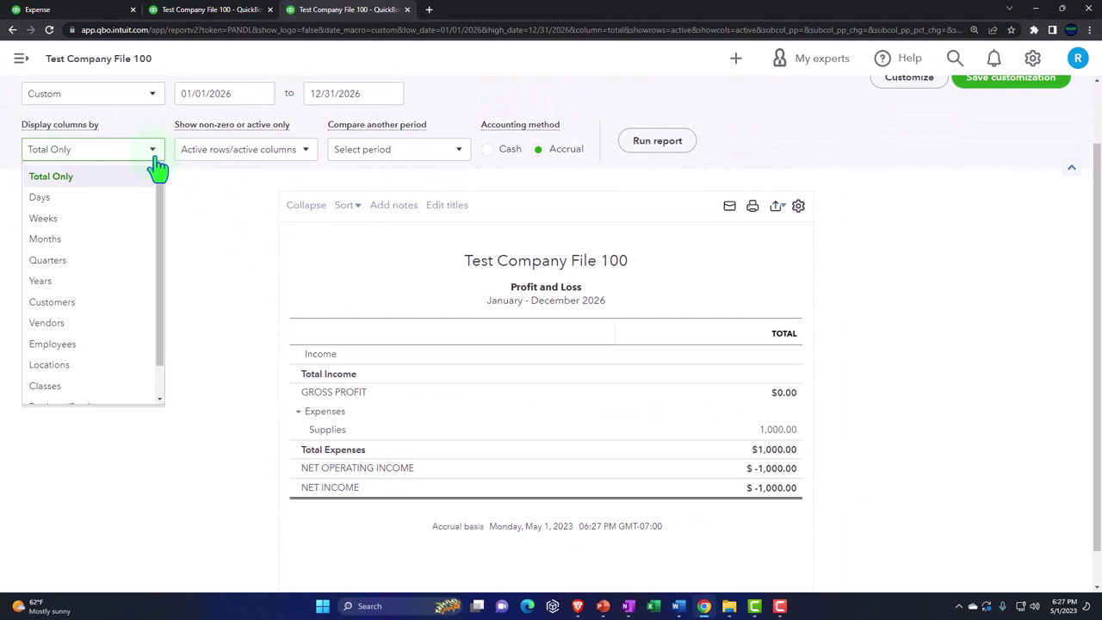
click(90, 303)
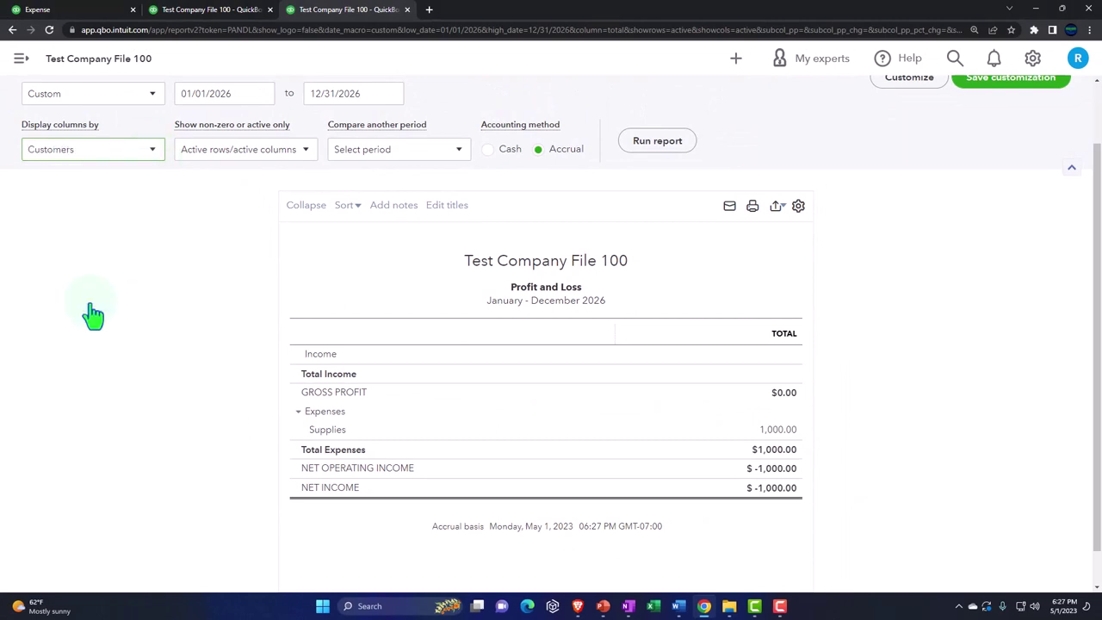
click(638, 143)
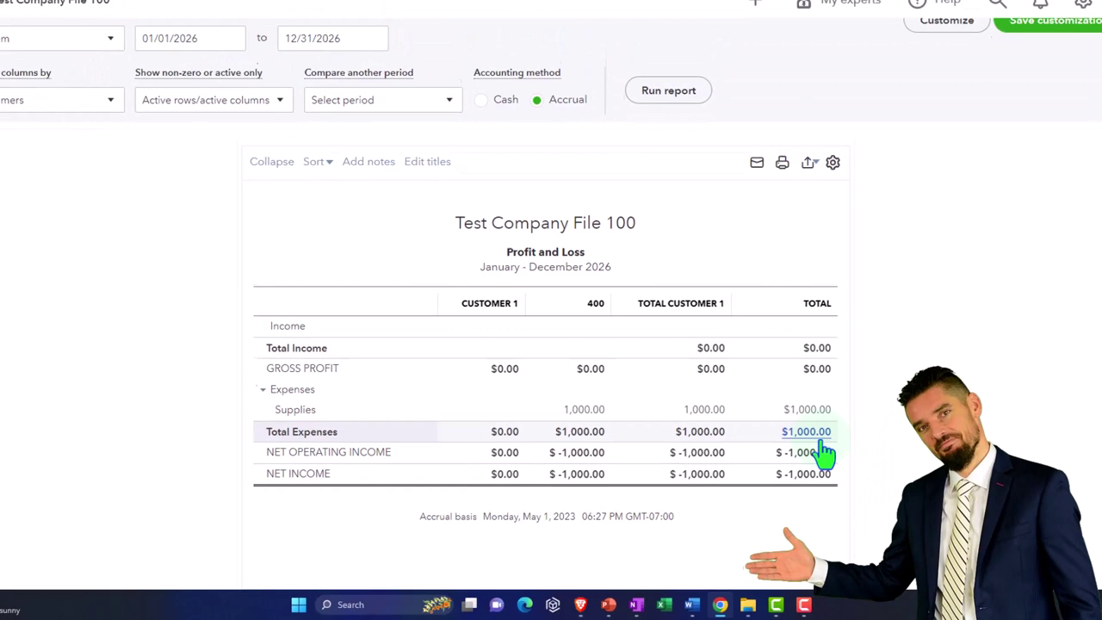
Step: Display the Balance Sheet report's columns by Customers in the second browser tab, rerun it and review the customer columns
click(229, 10)
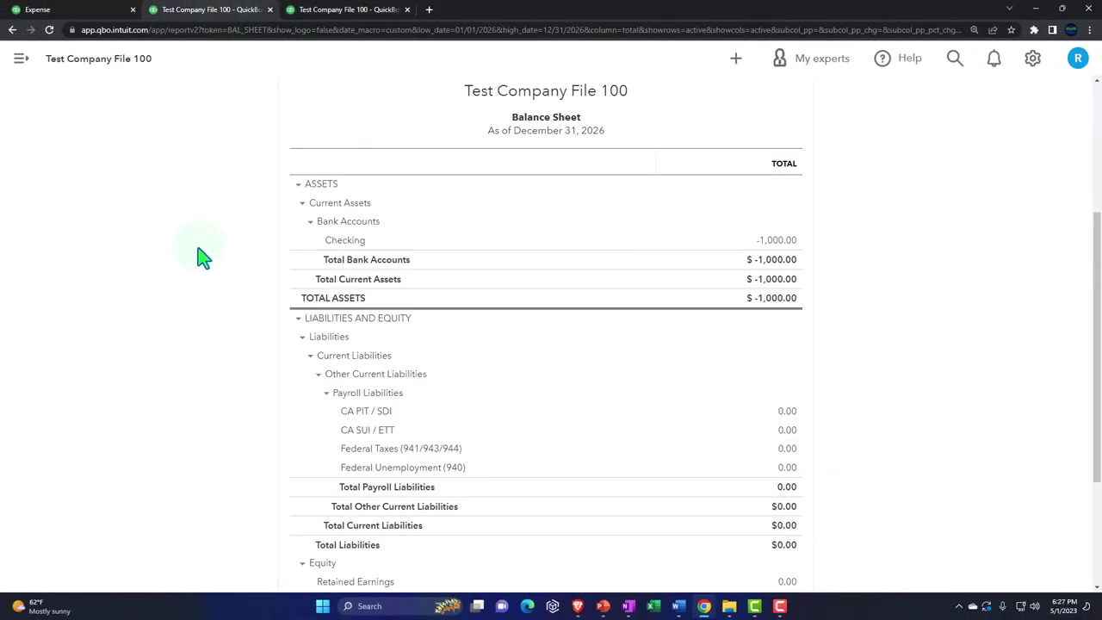
scroll(202, 257, up, 3)
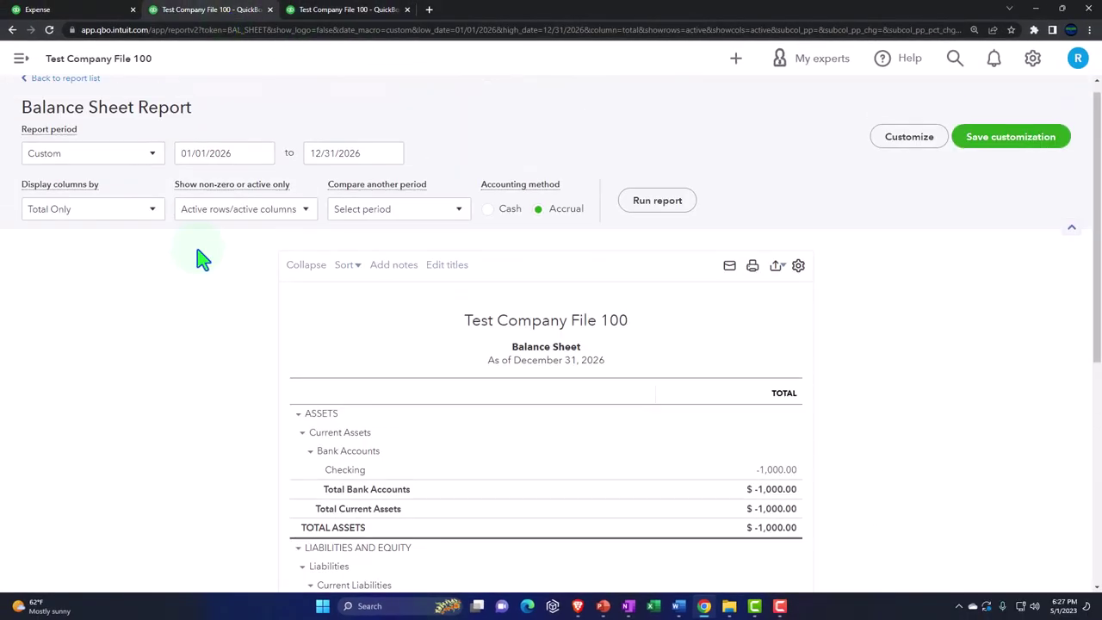
click(147, 215)
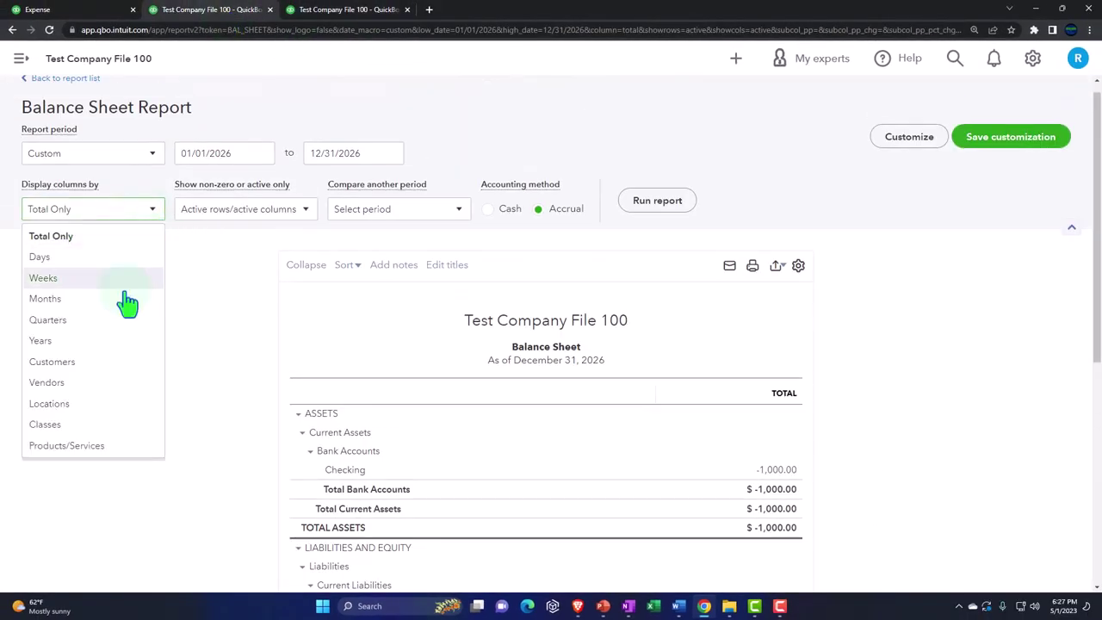
click(95, 370)
click(646, 214)
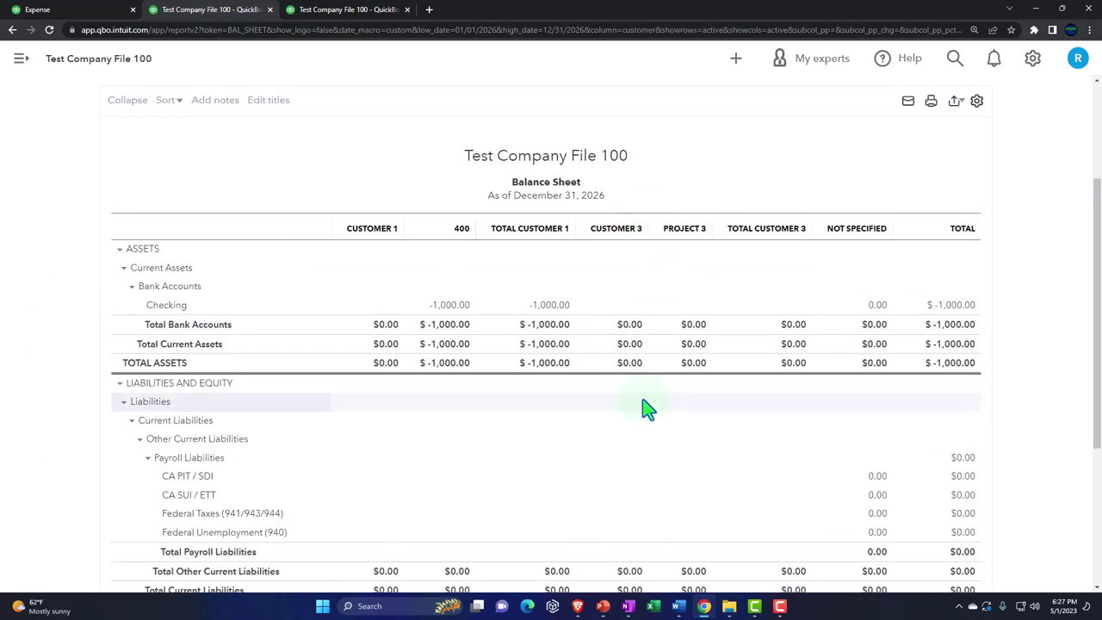
click(498, 390)
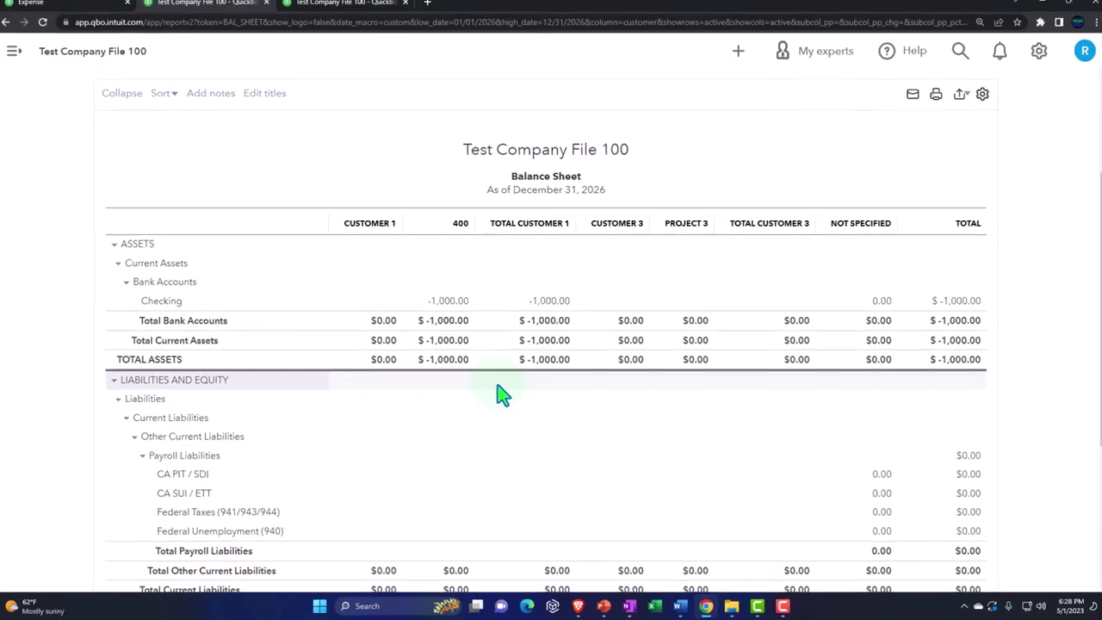
scroll(501, 396, up, 3)
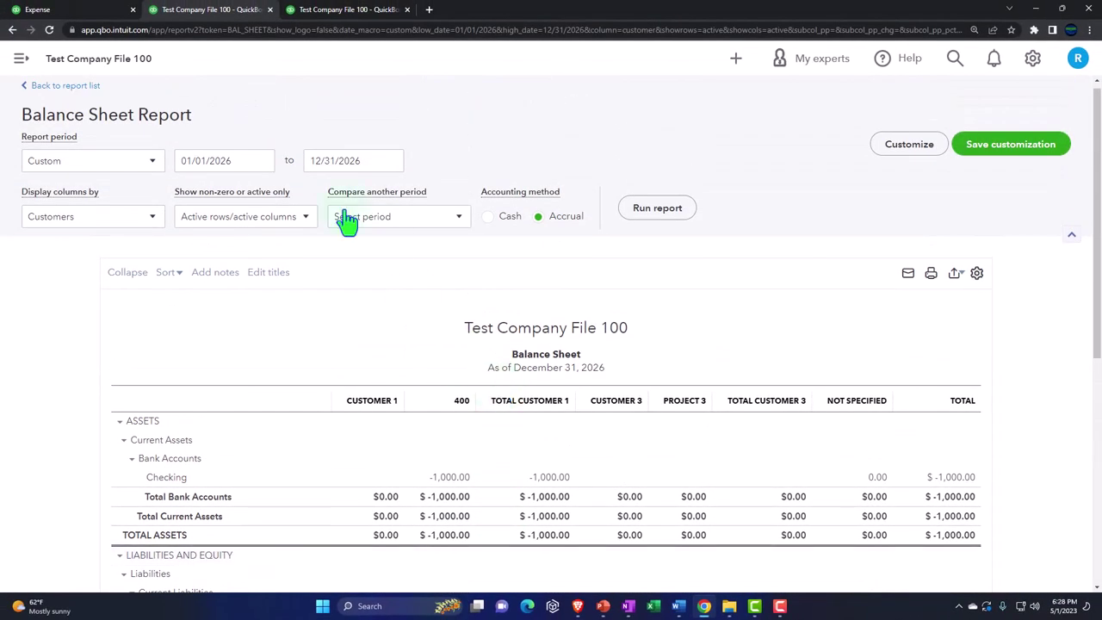
Step: Start a new invoice from the first browser tab and select sub-customer 400 of Customer 1
click(74, 15)
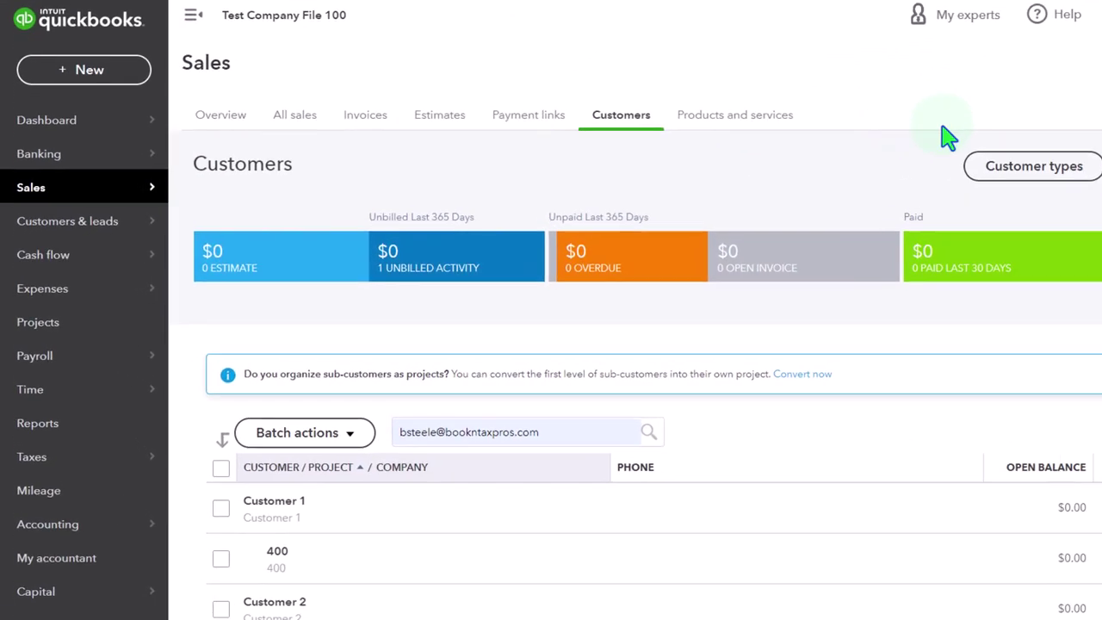
click(100, 68)
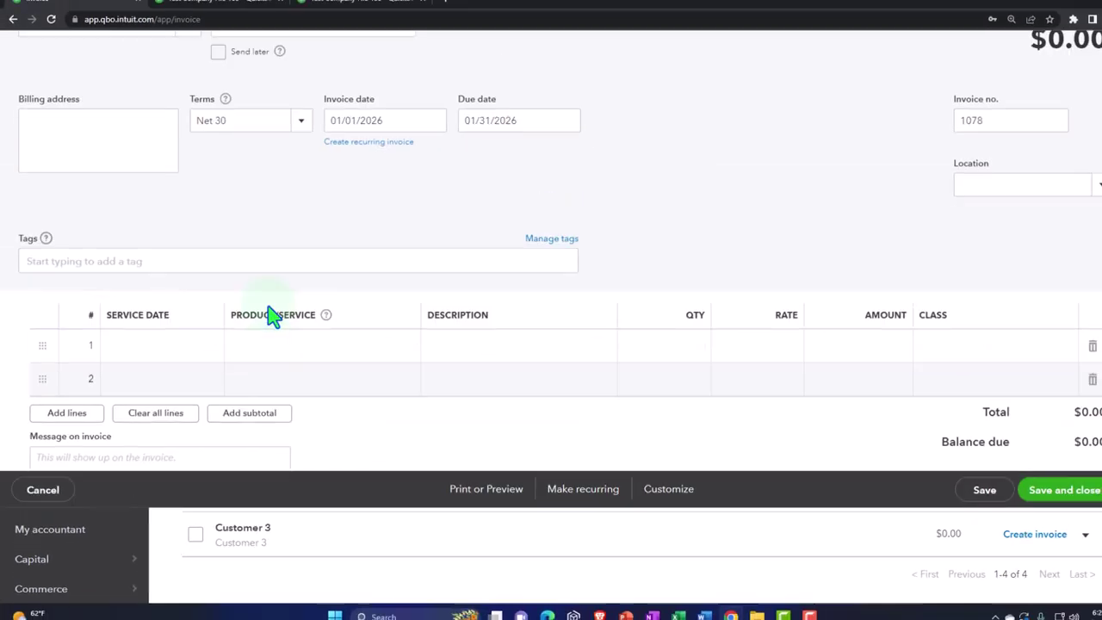
click(179, 128)
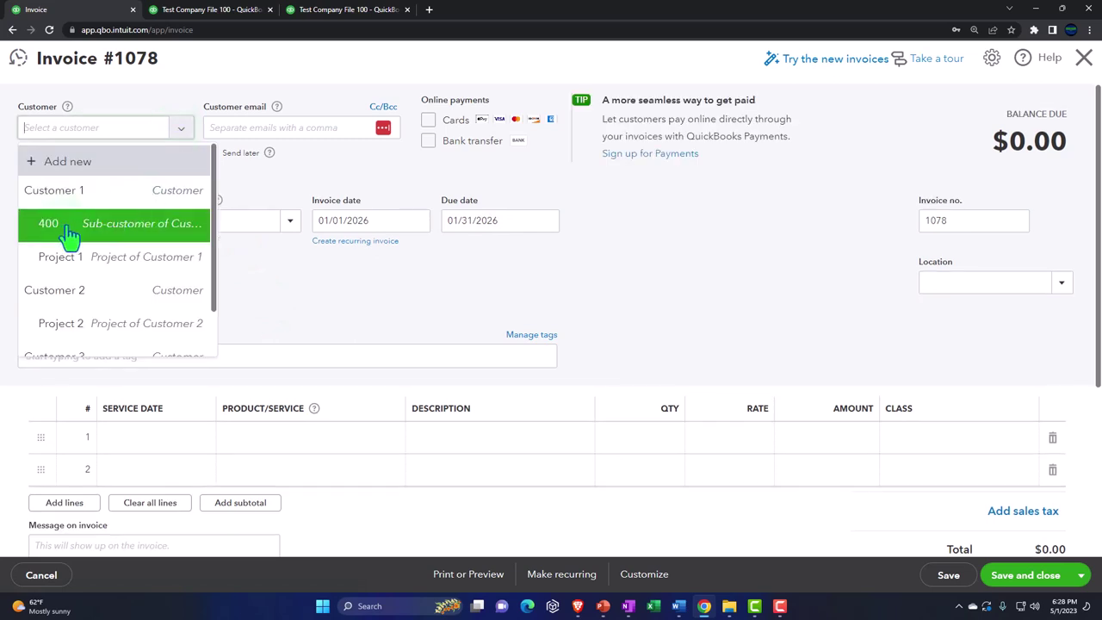
click(138, 228)
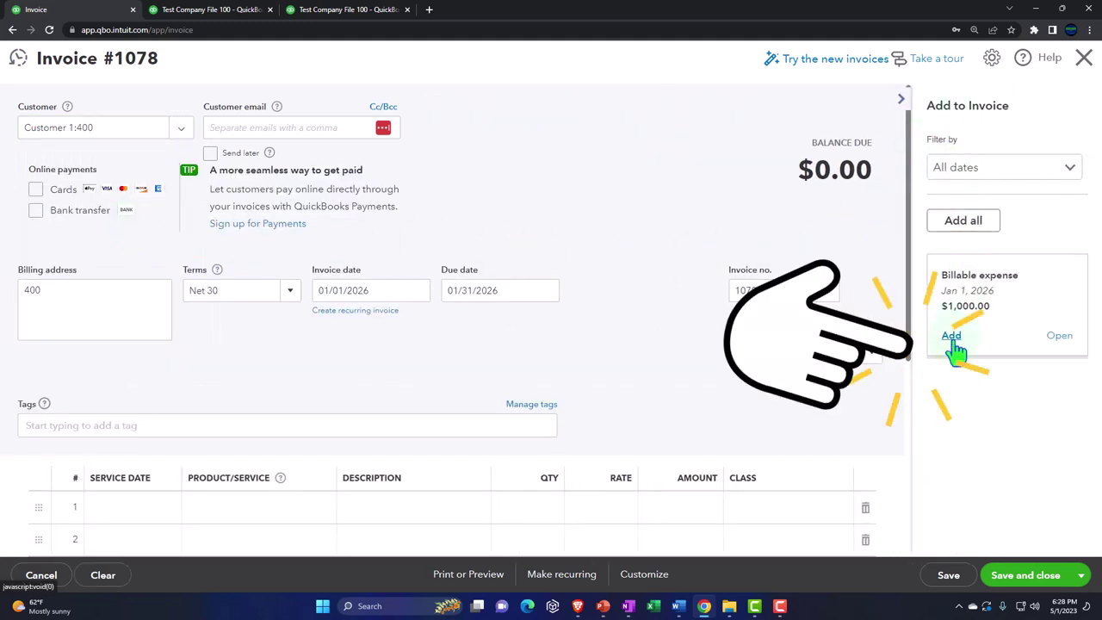
Step: Add the $1,000.00 billable expense dated Jan 1, 2026 to the invoice and hide the suggested transactions pane
click(952, 336)
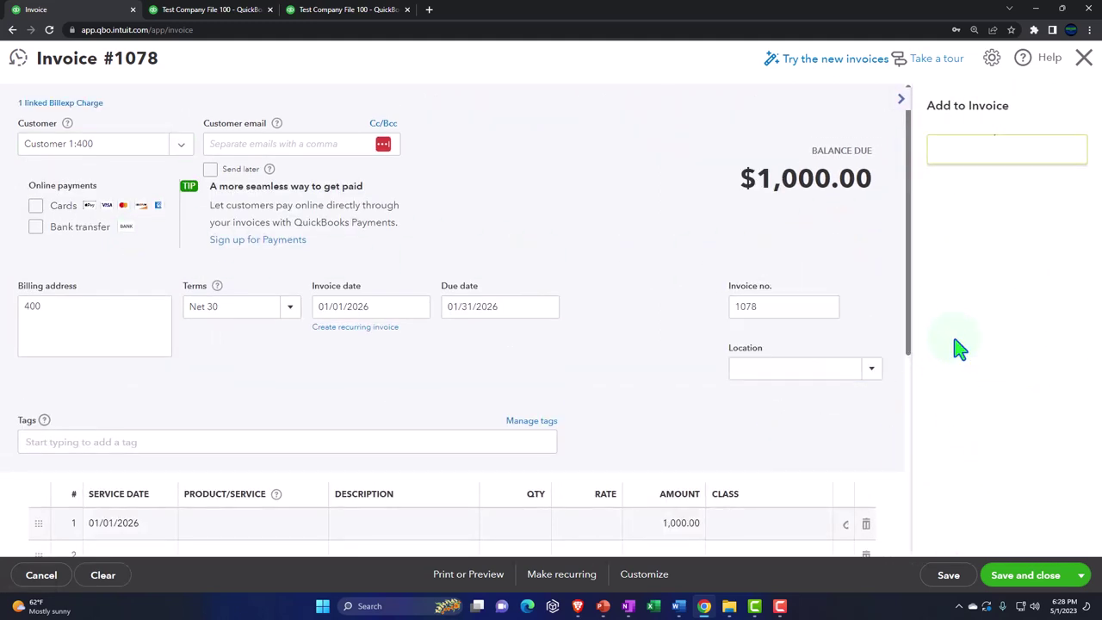
click(901, 100)
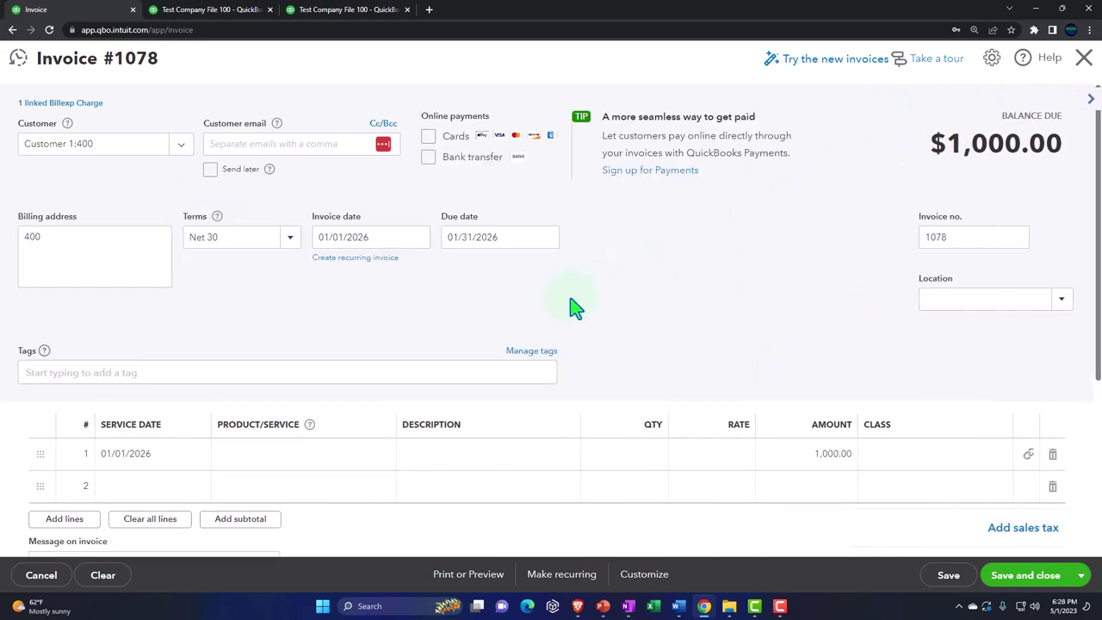
scroll(575, 308, down, 1)
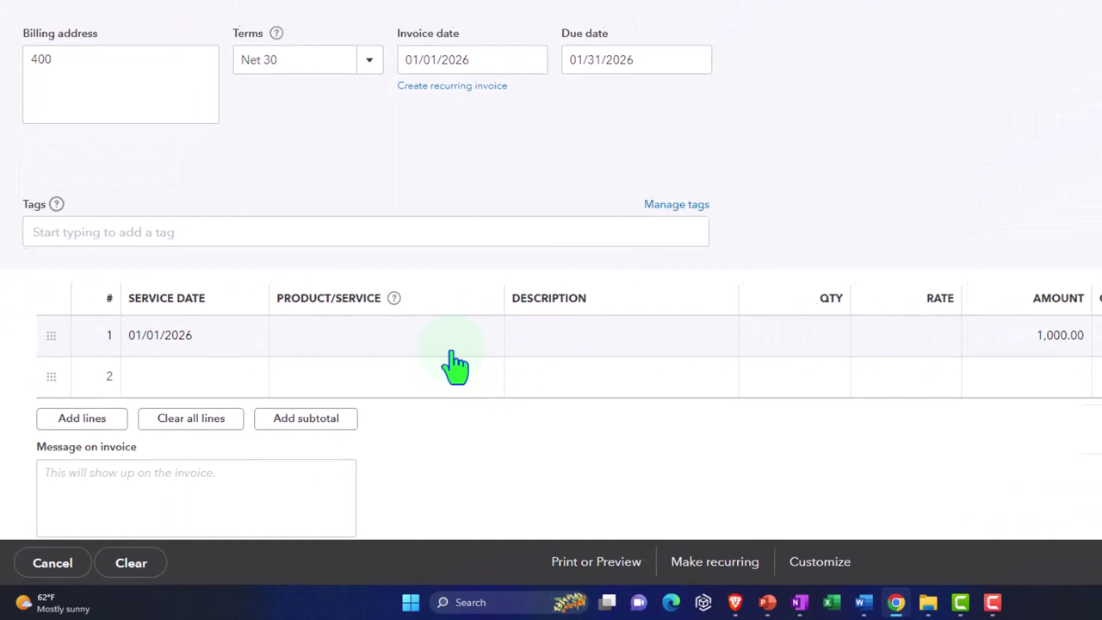
Step: Review the invoice's first line, leaving its product/service and description blank, and save and close the invoice
click(448, 348)
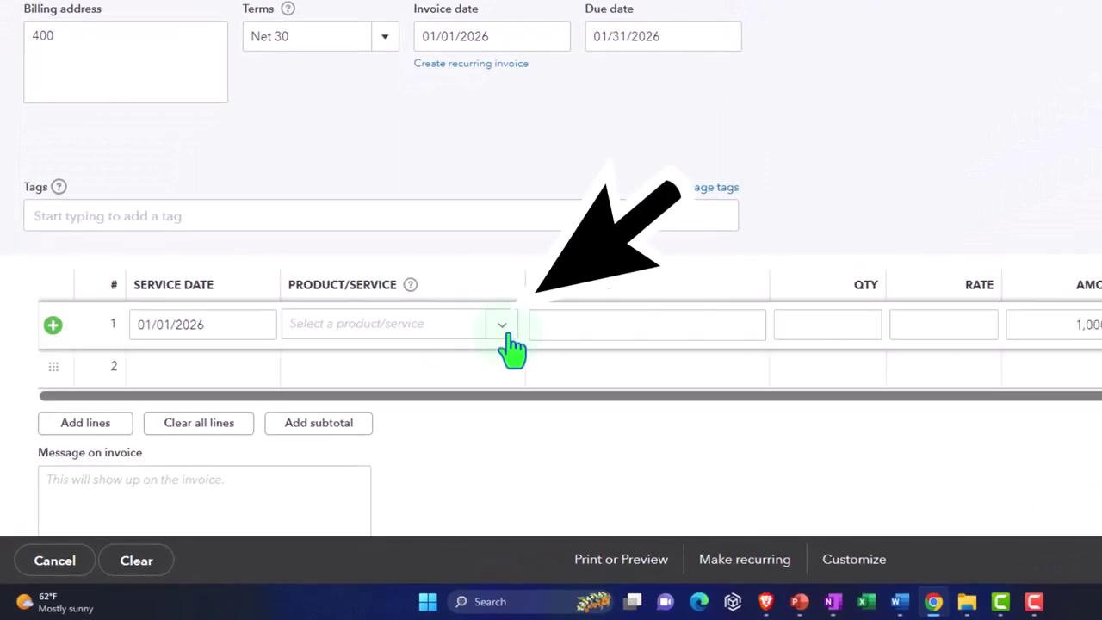
click(504, 329)
click(510, 344)
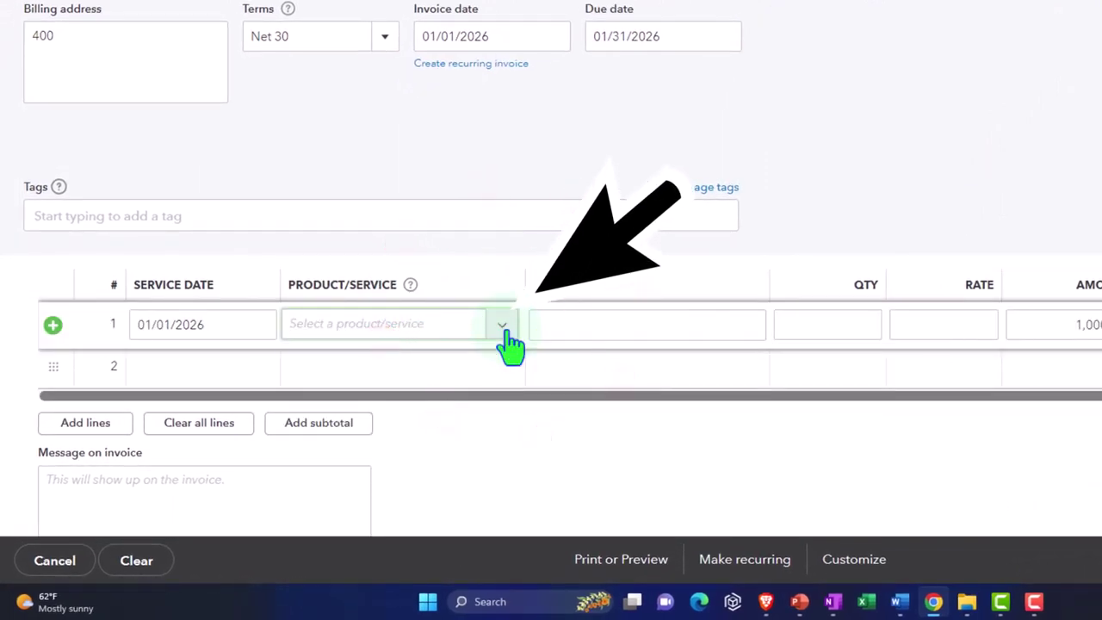
click(618, 330)
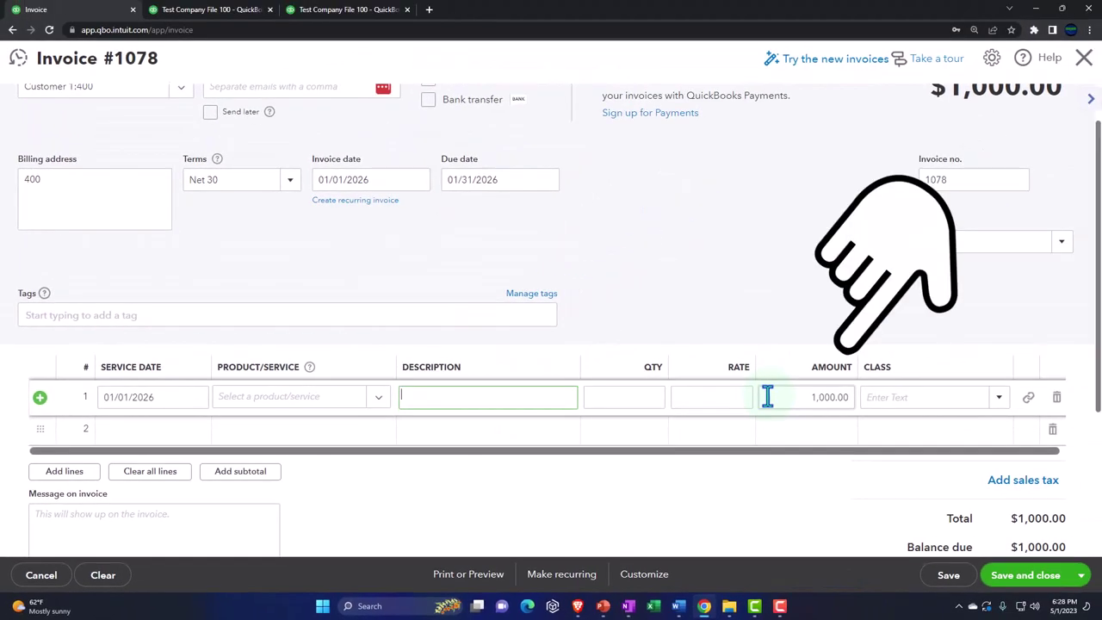
scroll(828, 403, down, 1)
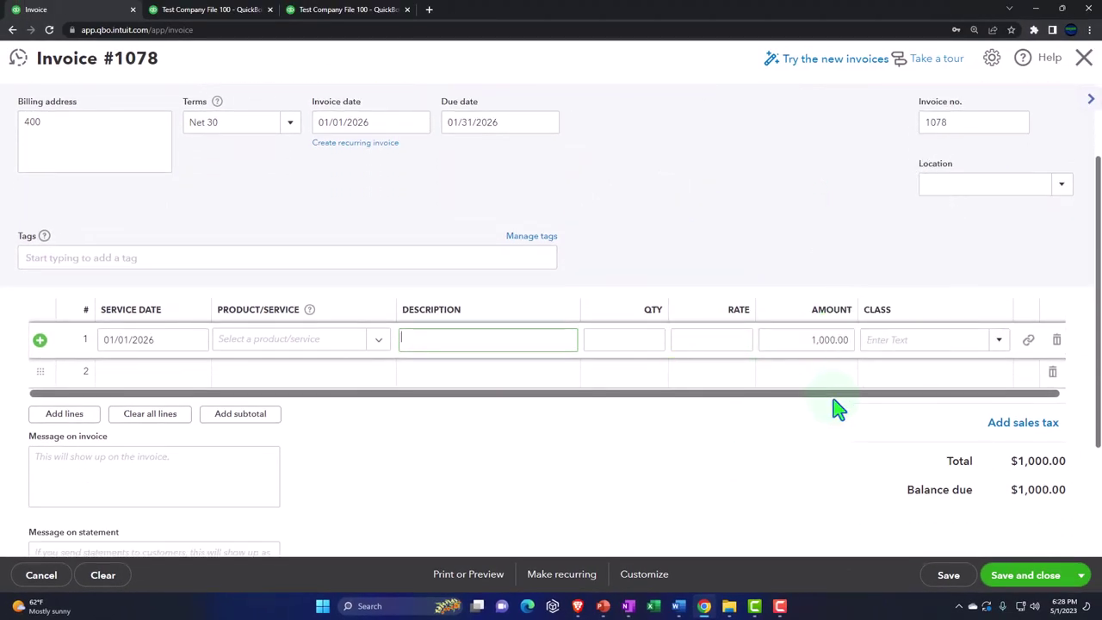
click(1014, 585)
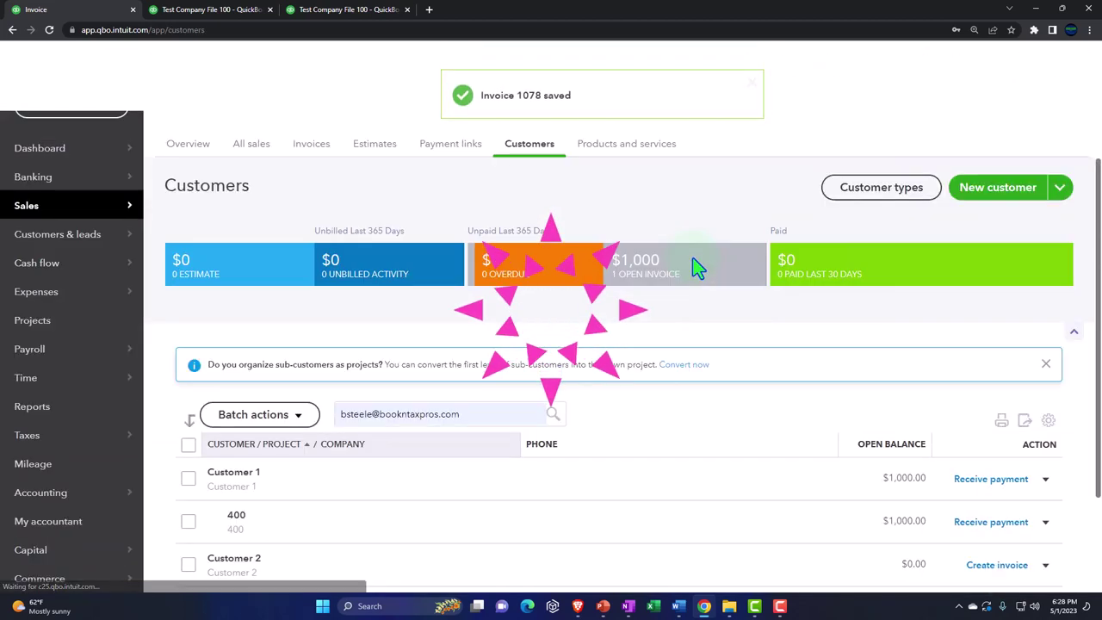
Step: Rerun the 2026 Profit and Loss report by customer in the third browser tab and check the income and expenses for sub-customer 400
click(284, 12)
click(295, 12)
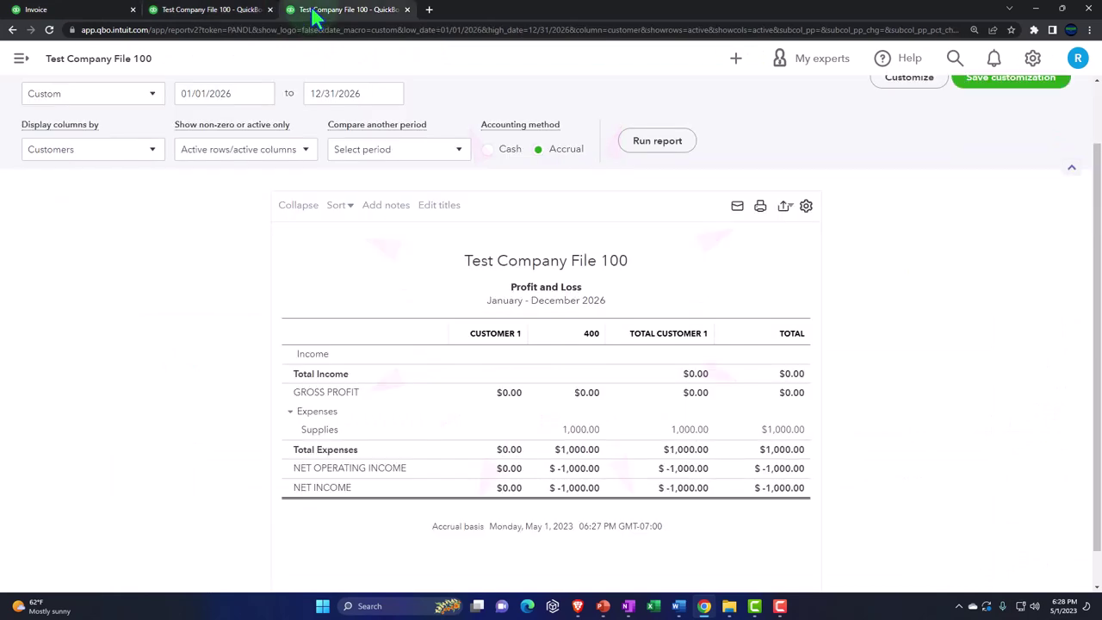
scroll(659, 232, up, 1)
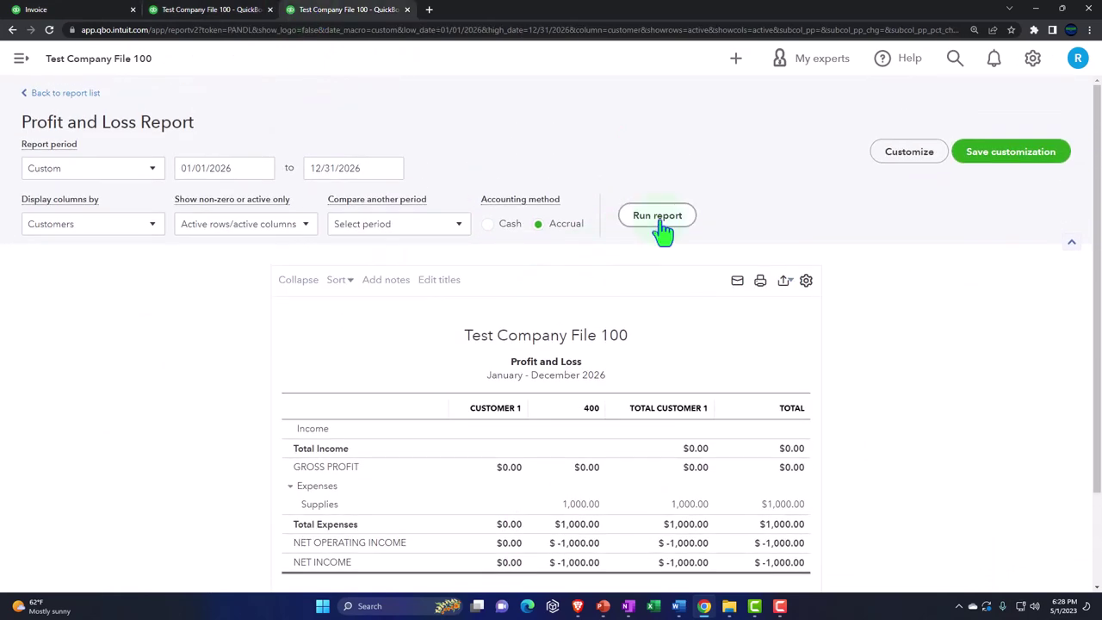
click(658, 216)
scroll(661, 230, down, 1)
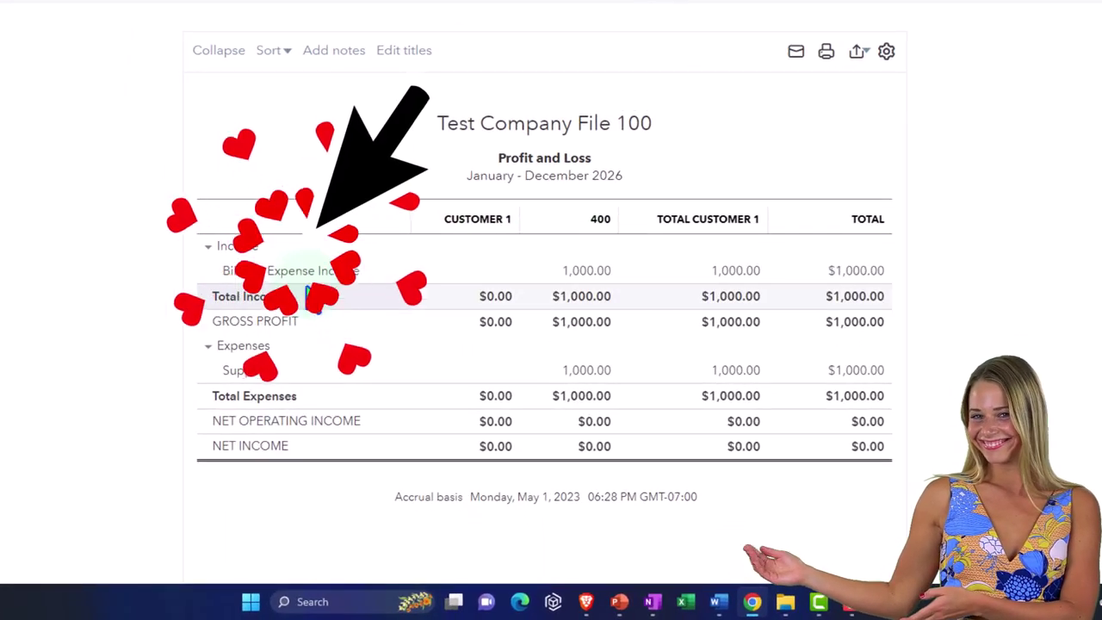
click(207, 247)
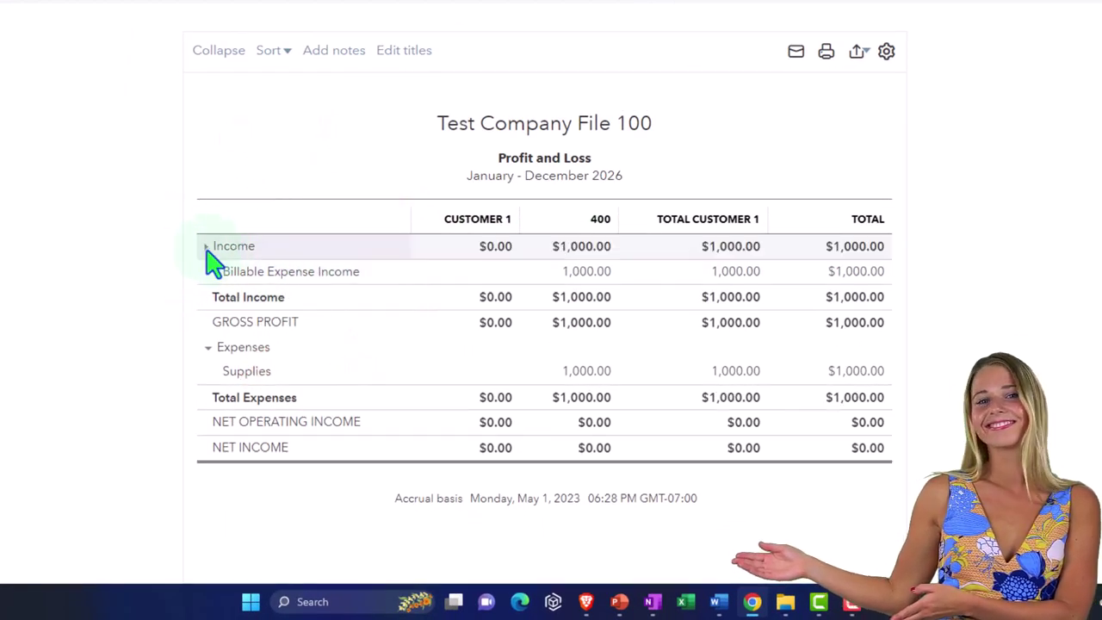
click(208, 247)
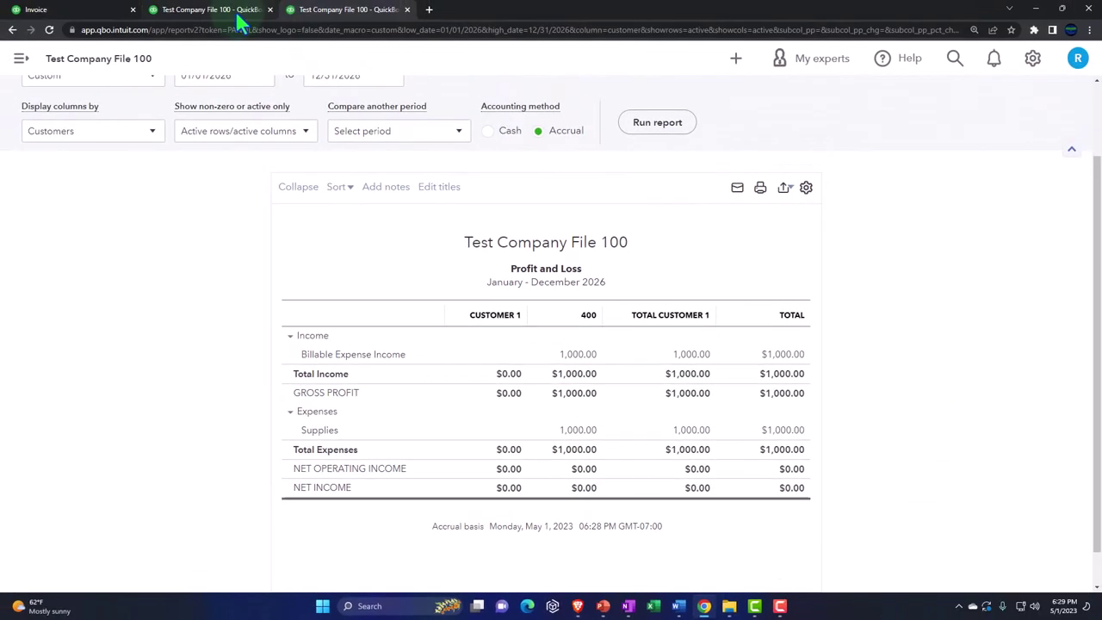
Step: Rerun the 2026 Balance Sheet by customer in the second browser tab and check Accounts Receivable for sub-customer 400
click(239, 12)
click(651, 208)
scroll(652, 207, down, 2)
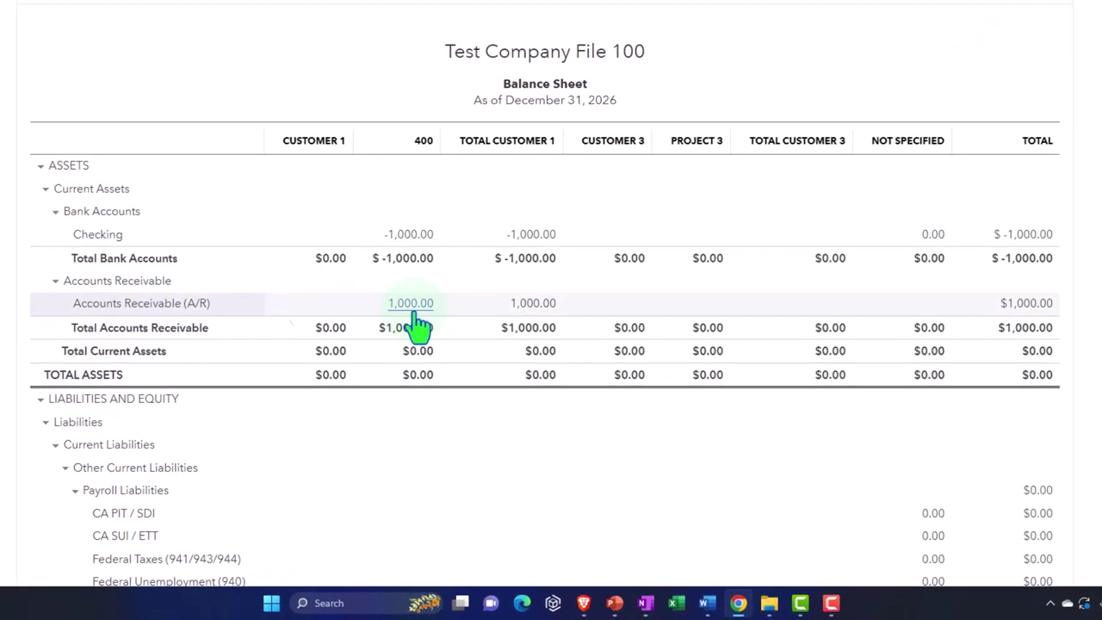
drag(288, 323, 549, 326)
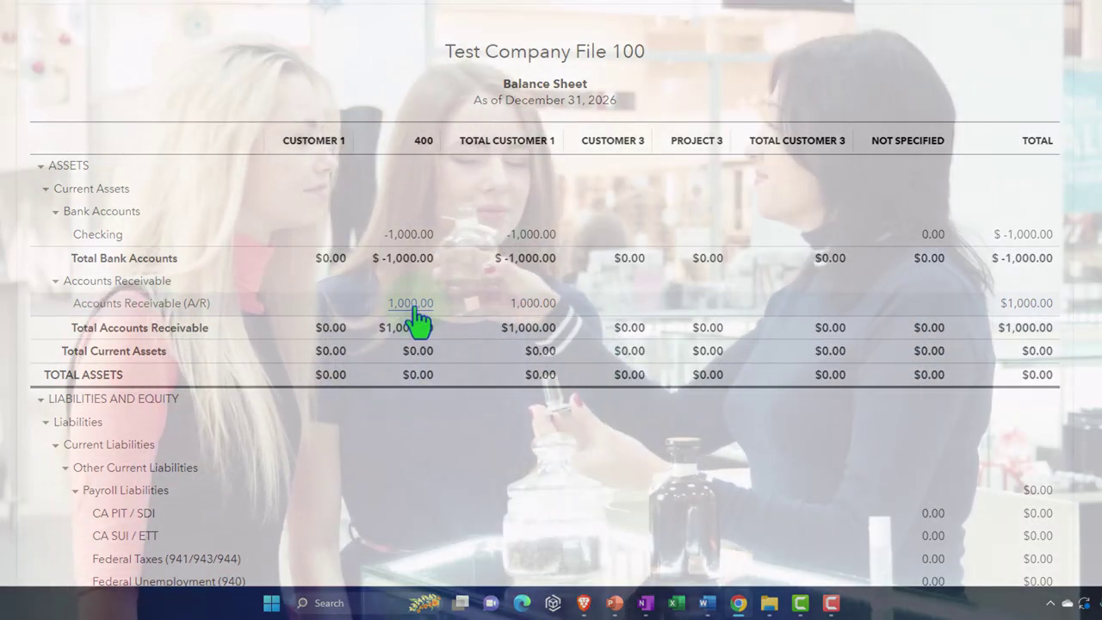
click(413, 306)
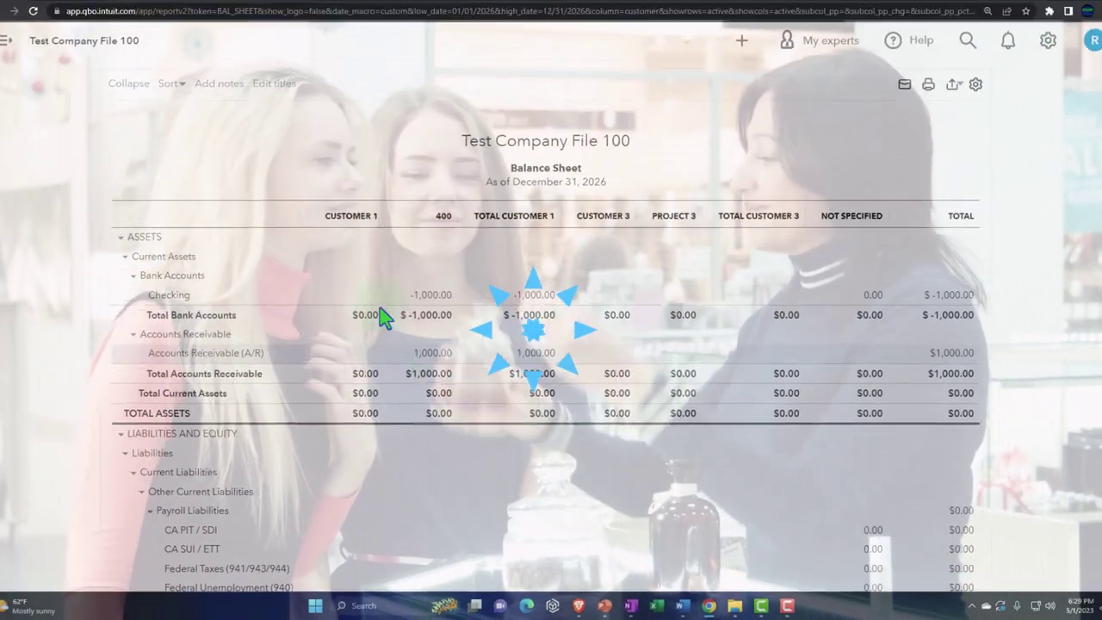
Step: Open the Projects page in the first browser tab and start a new project named Project 1.0
click(100, 12)
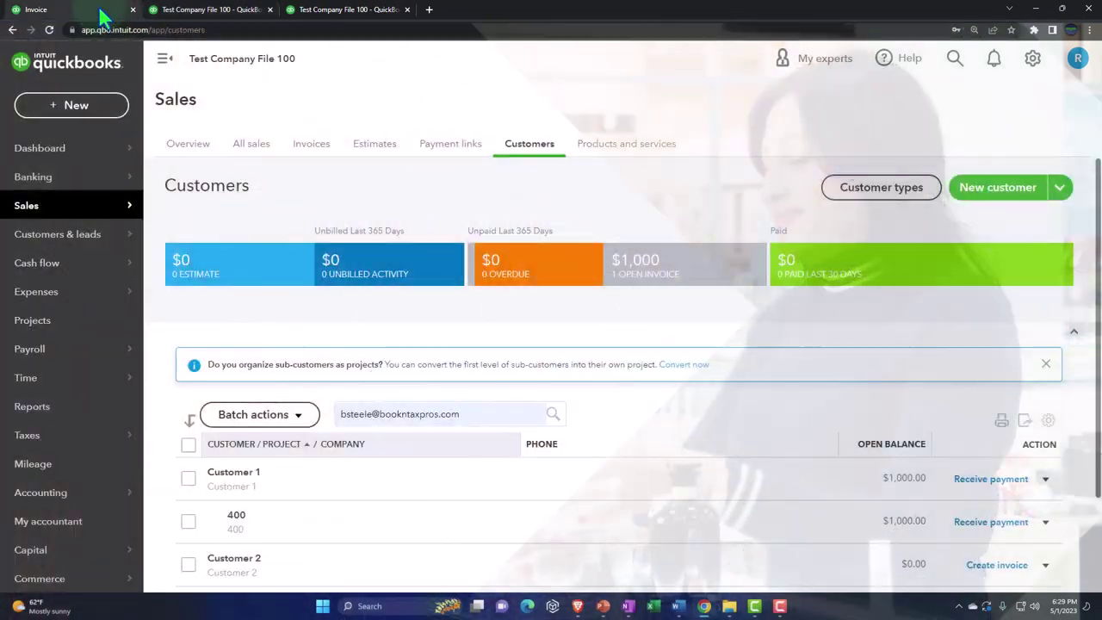
click(45, 388)
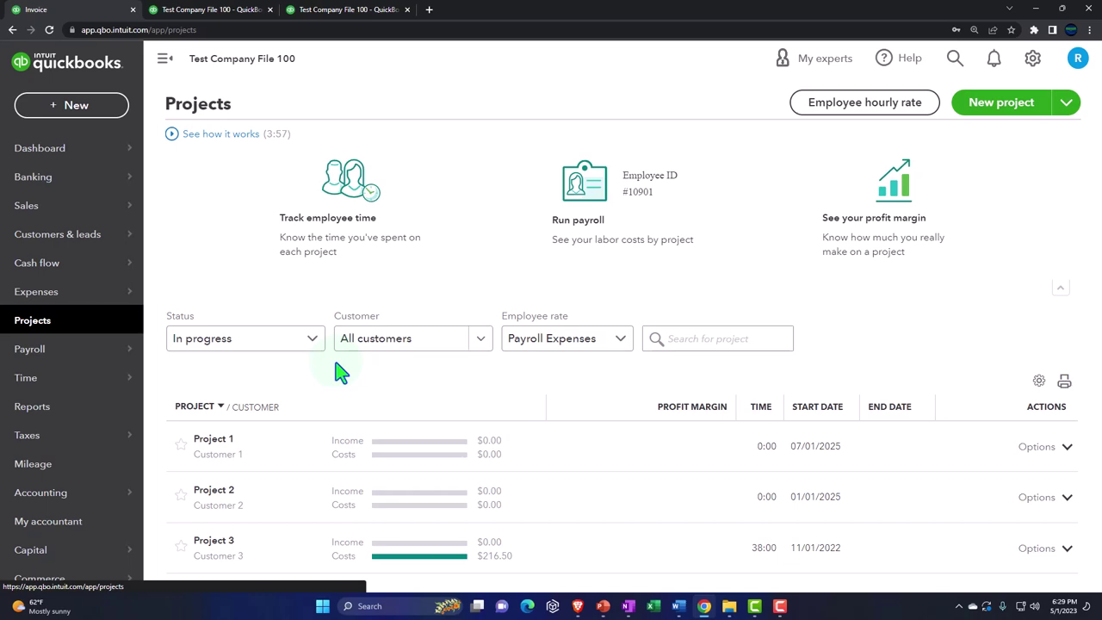
drag(277, 369, 430, 376)
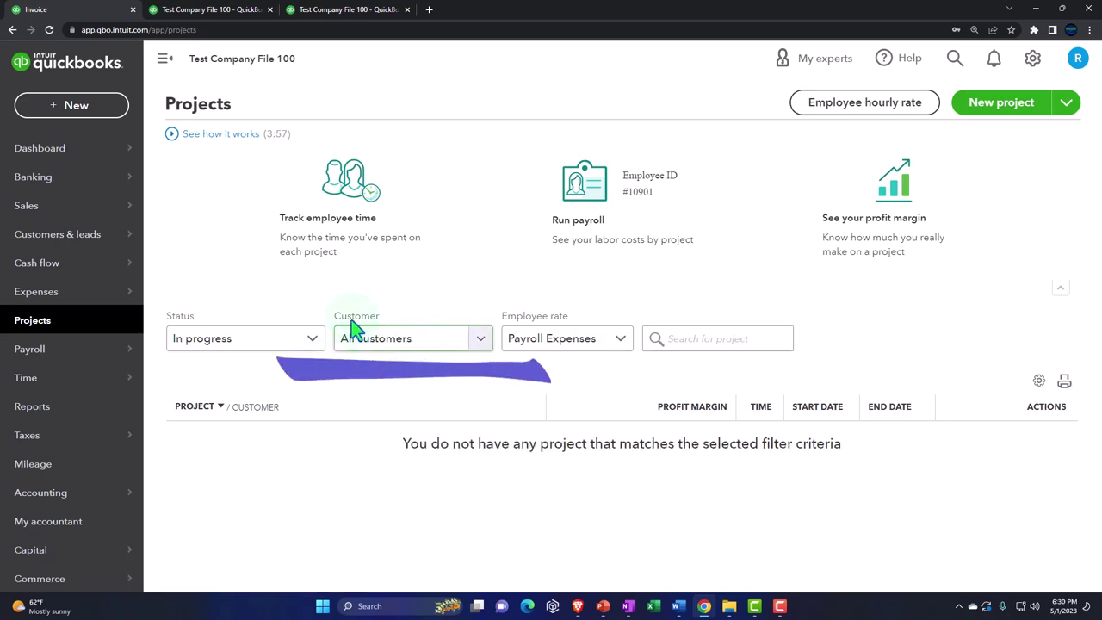
click(998, 105)
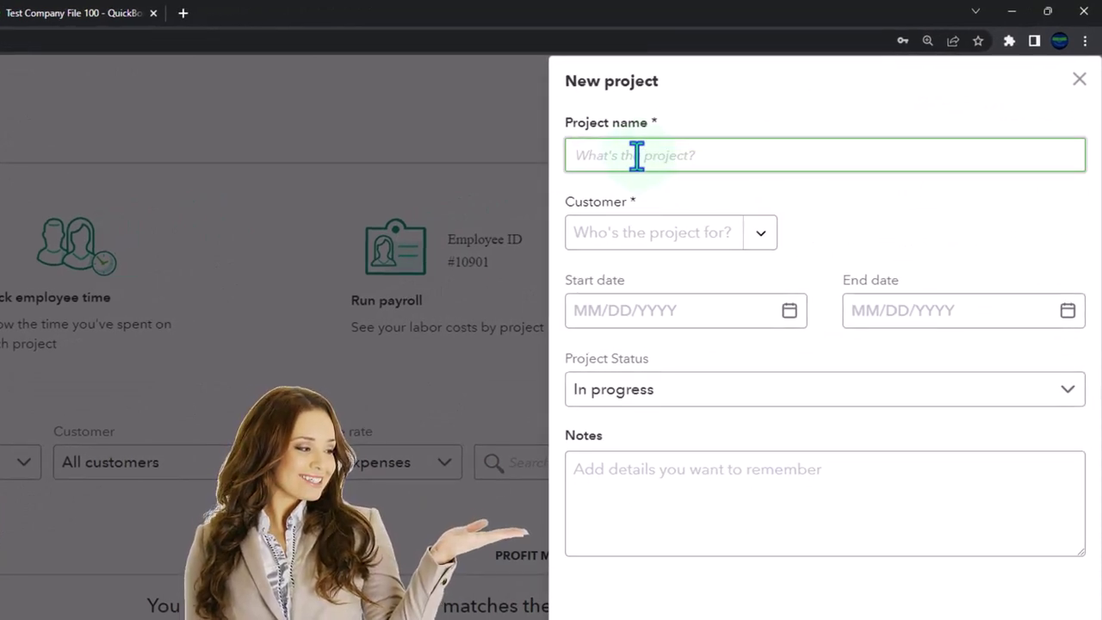
text(Projec)
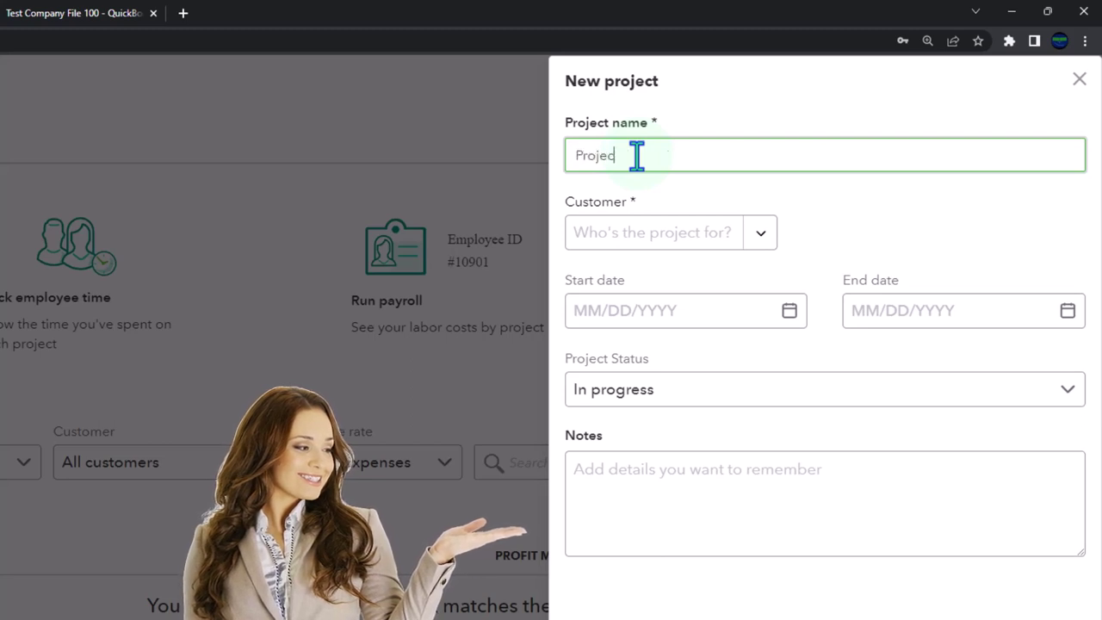
text(t )
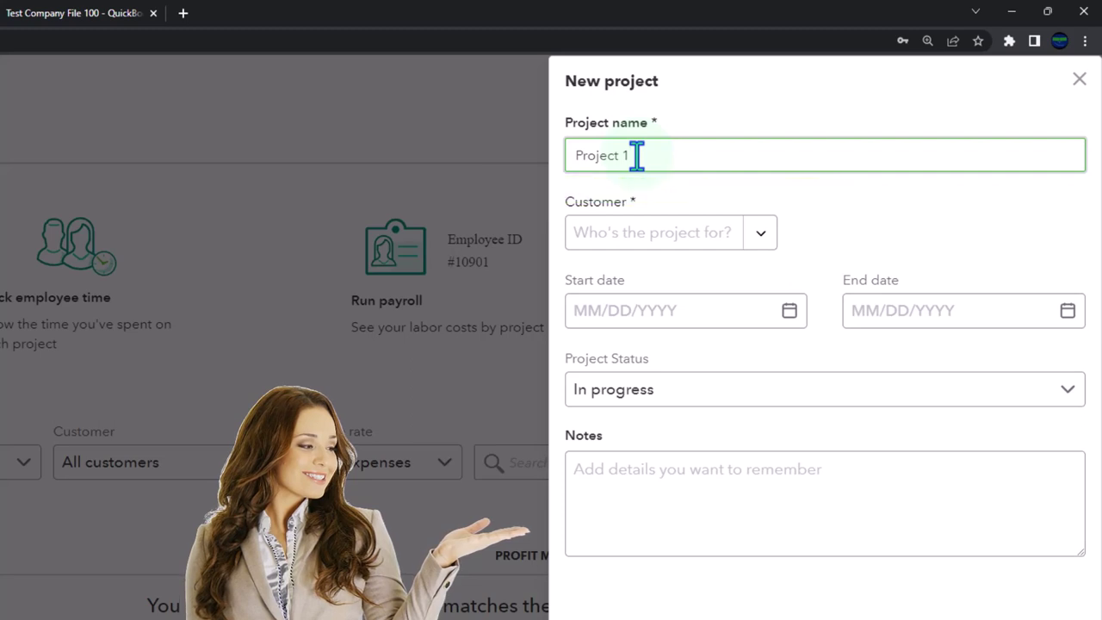
text(1.0)
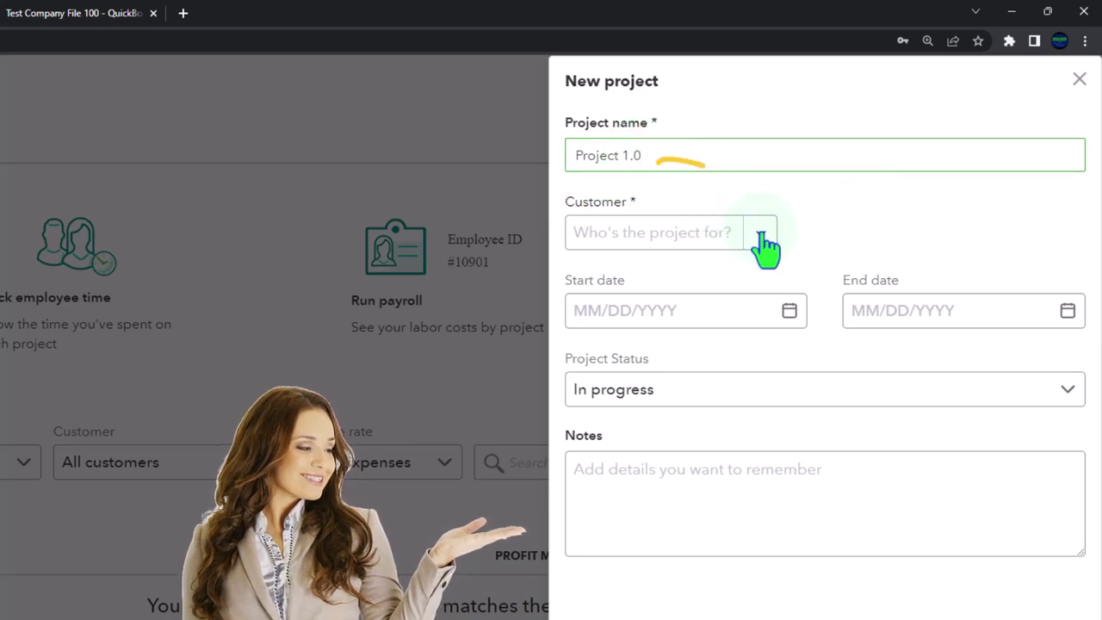
Step: Assign the new project to Customer 1, keep its status as In progress, and save it
click(763, 234)
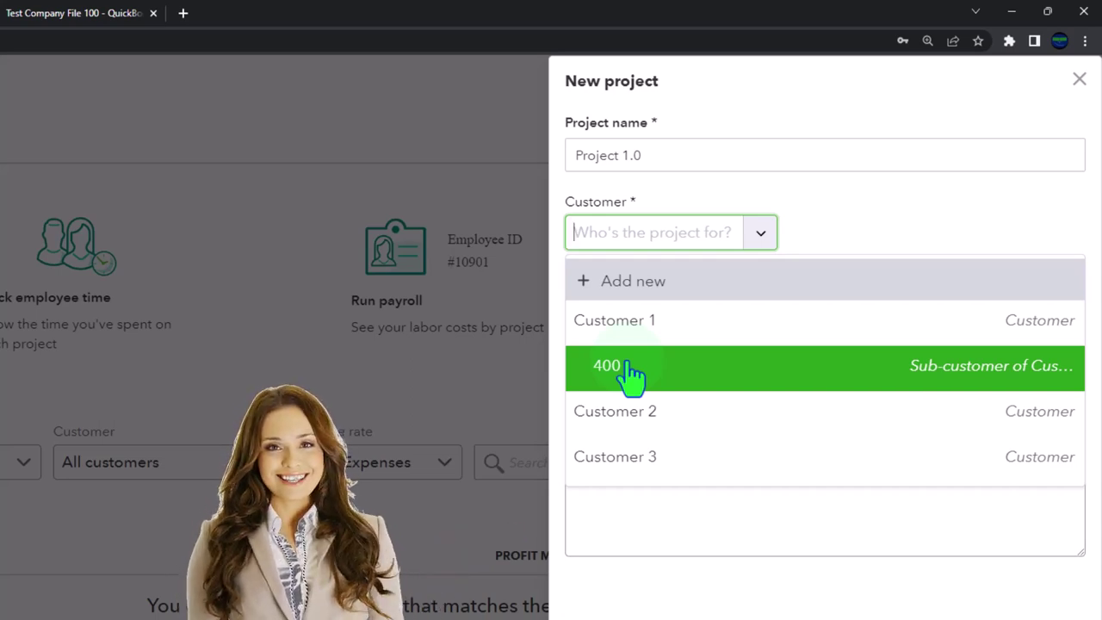
click(628, 368)
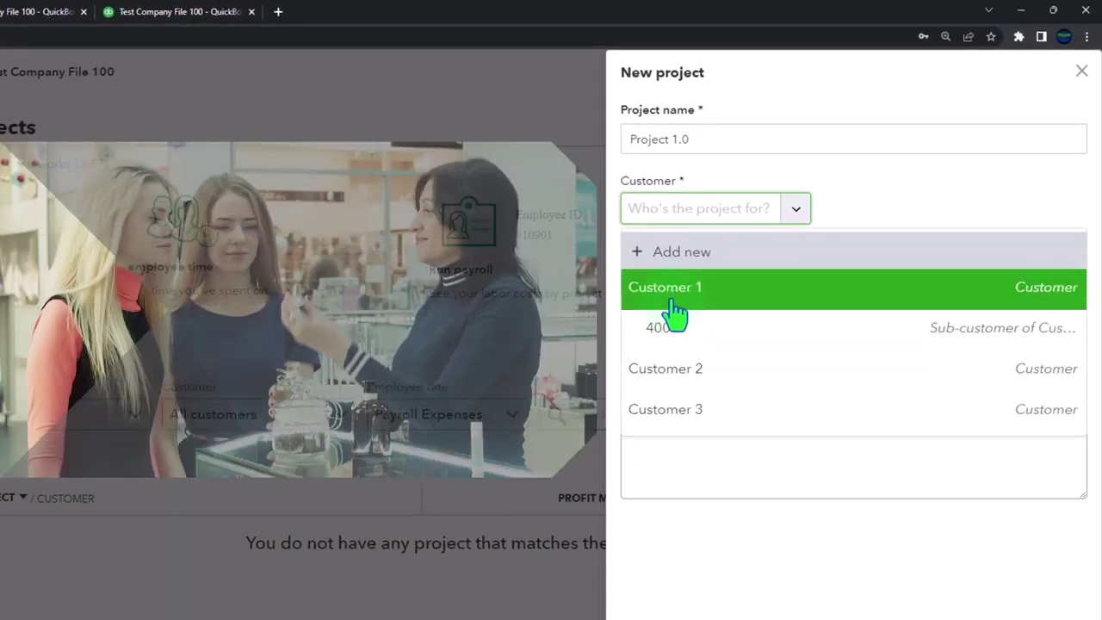
click(672, 303)
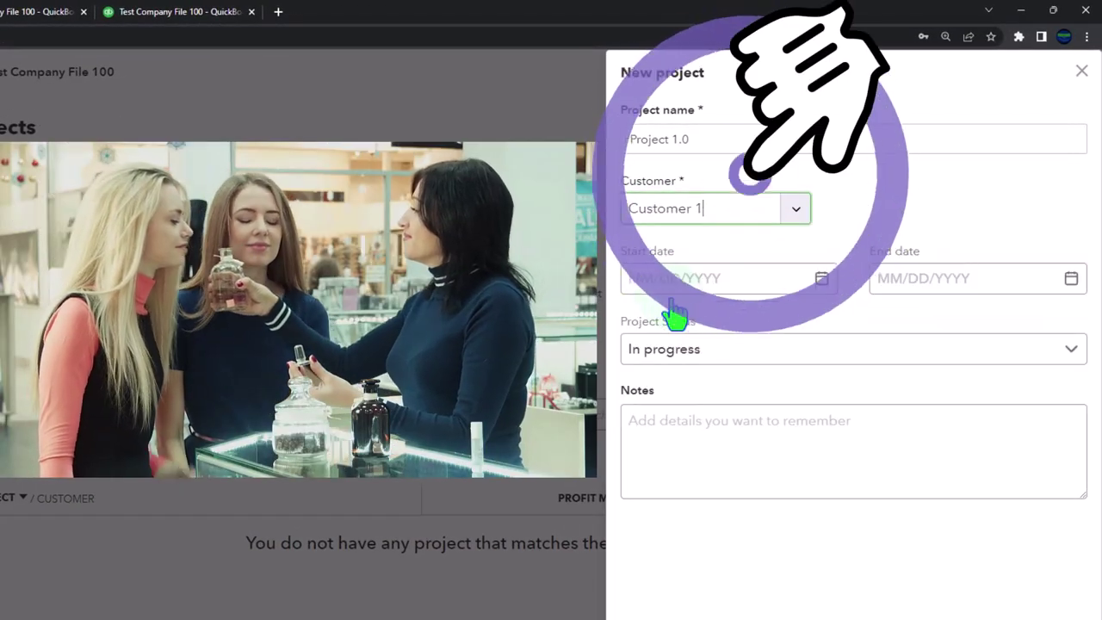
click(770, 352)
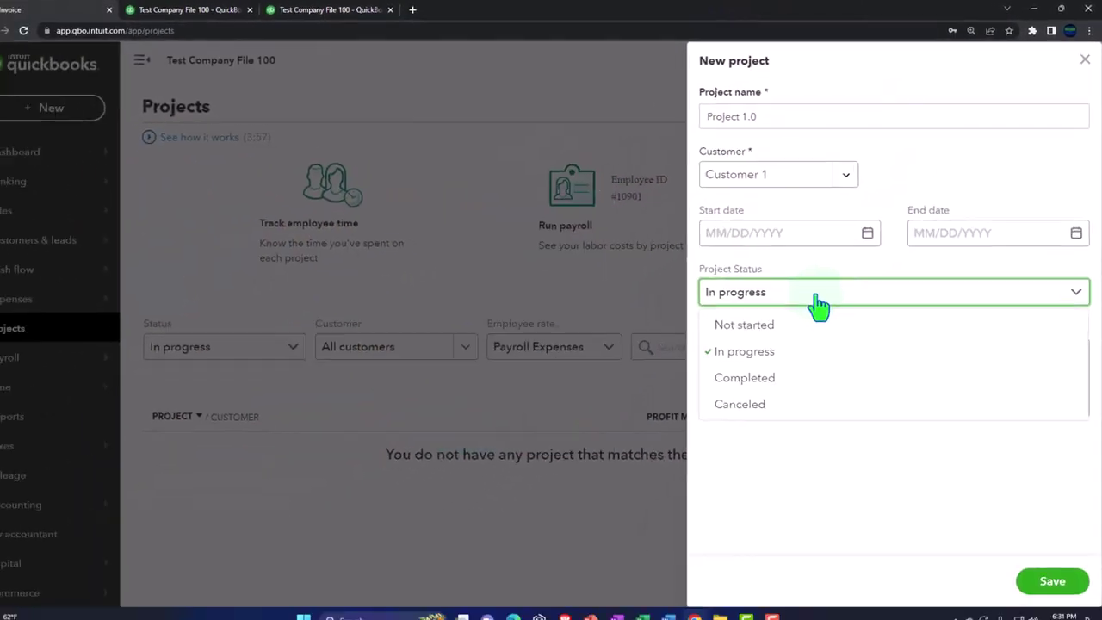
click(820, 297)
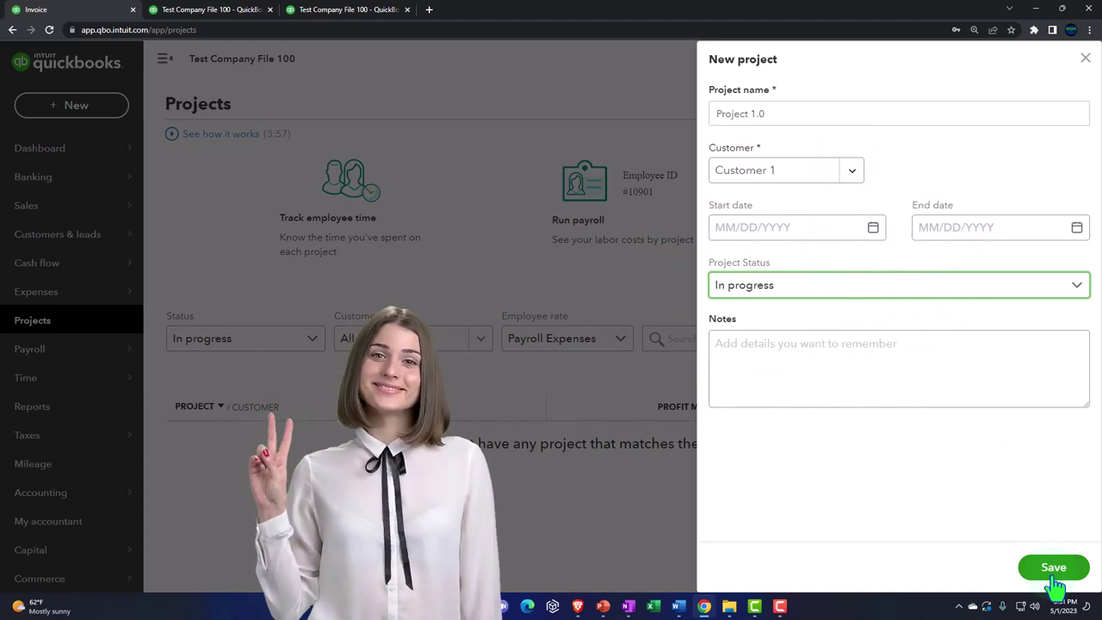
click(1053, 573)
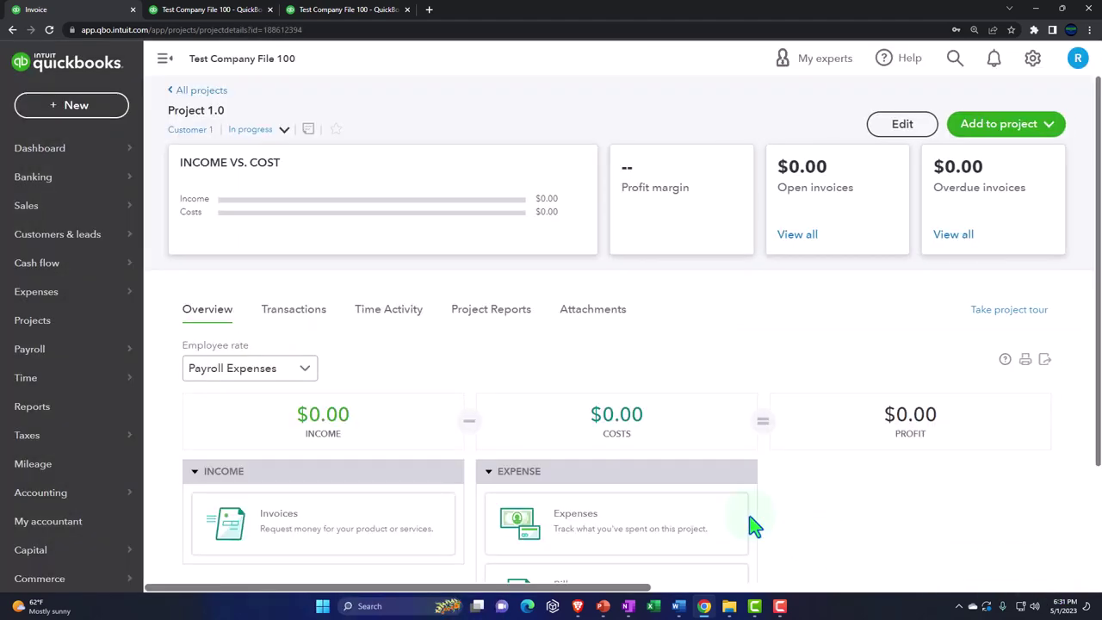
Step: Return to the list of all projects, reopen Project 1.0 and collapse the navigation sidebar
click(198, 92)
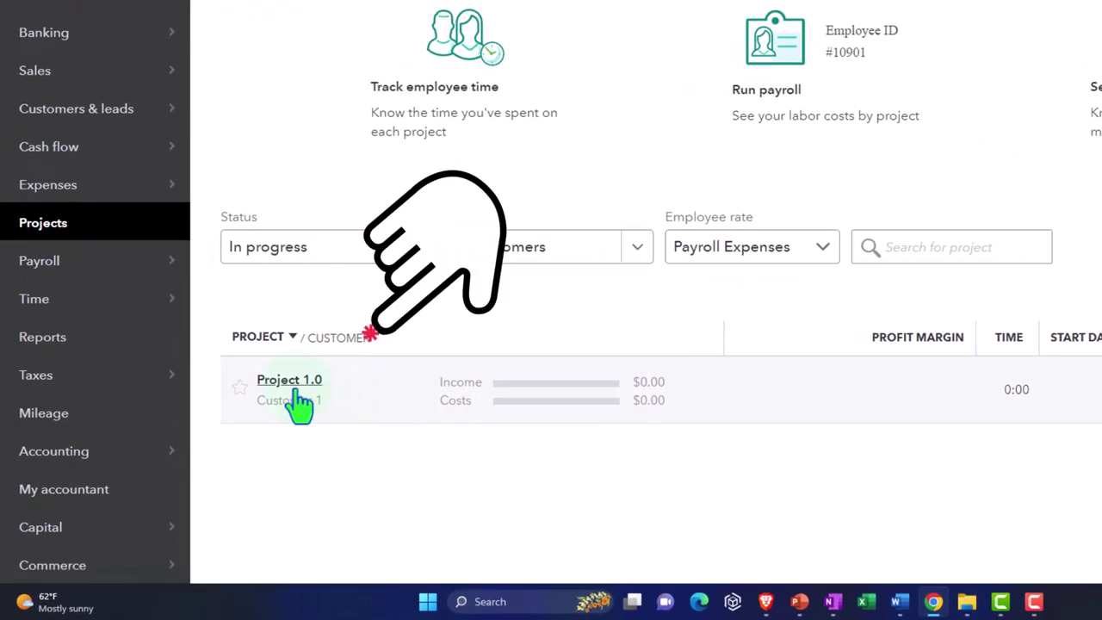
click(294, 389)
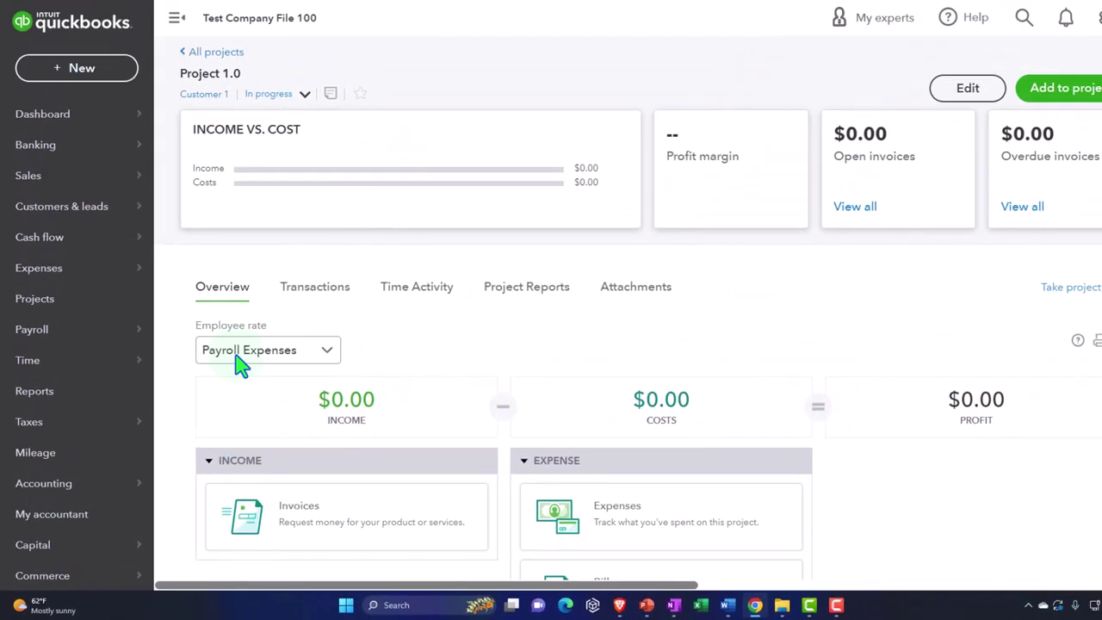
click(164, 59)
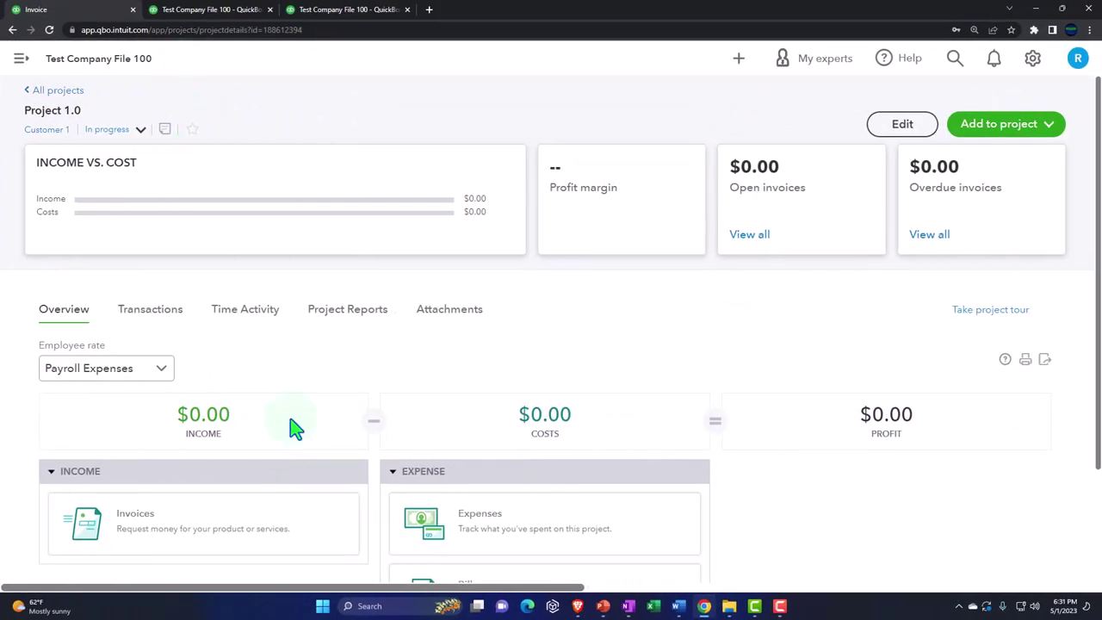
click(370, 441)
Step: Add a new expense to Project 1.0 and choose Vendor 1 as the payee
click(1050, 126)
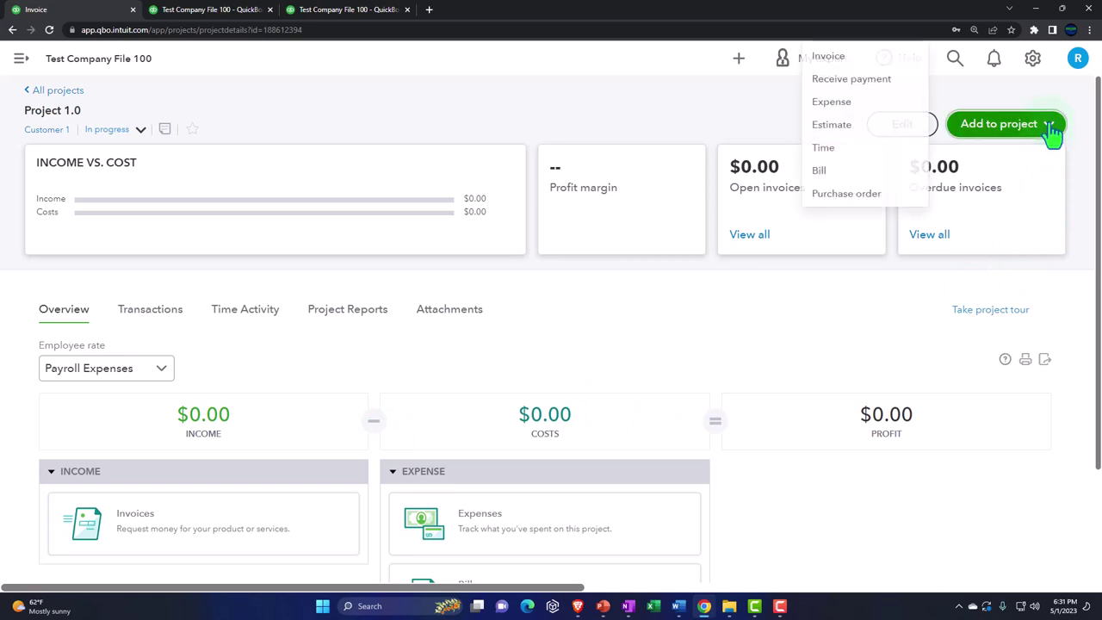
click(785, 341)
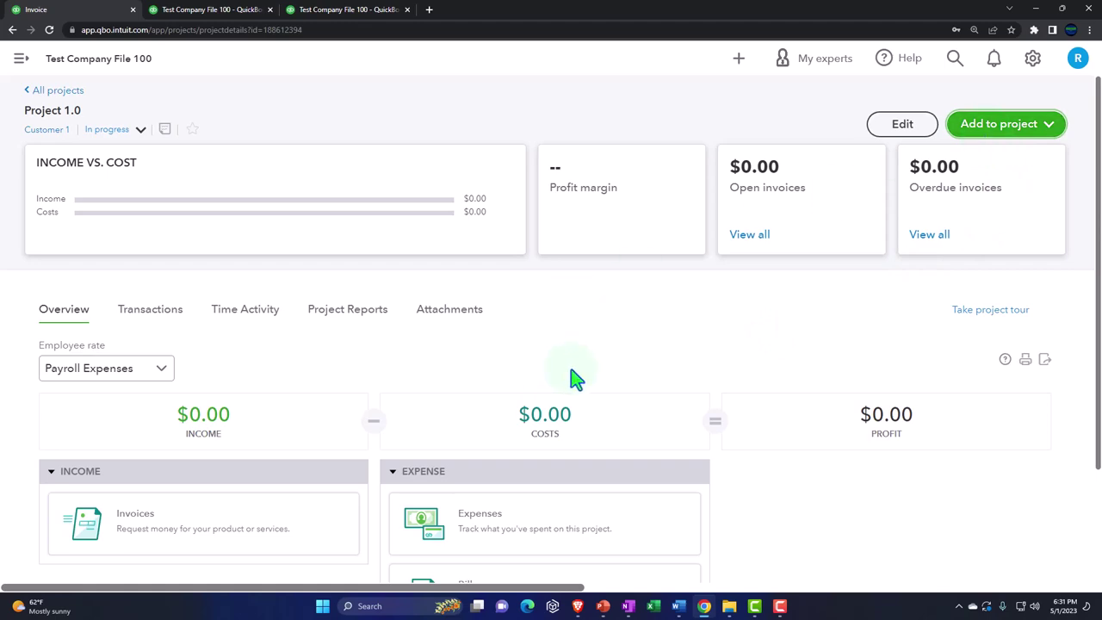
click(1048, 125)
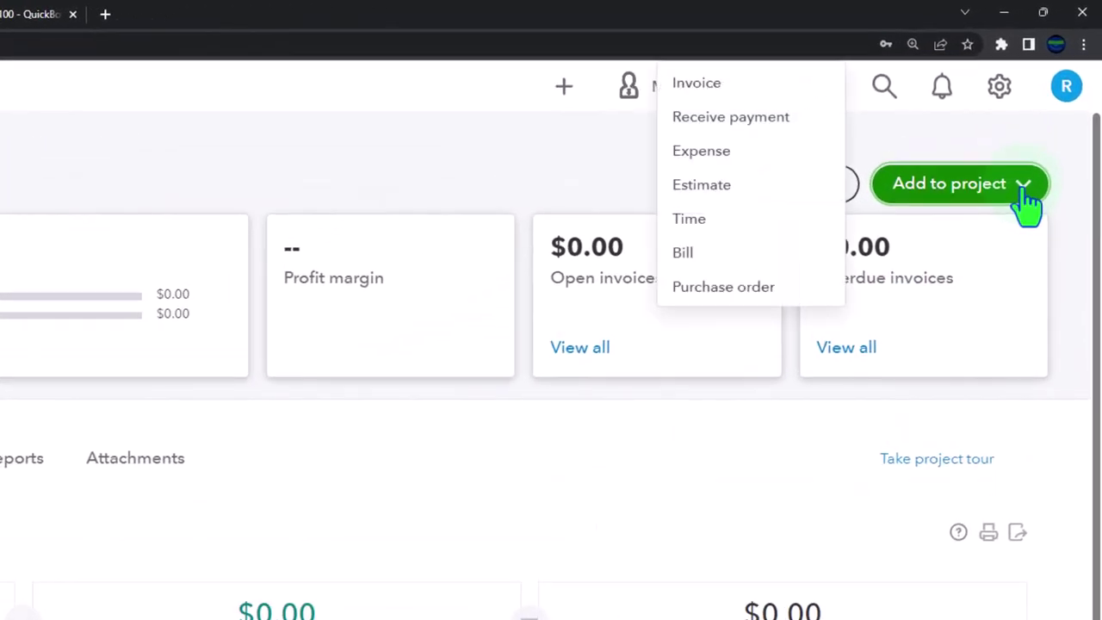
click(742, 170)
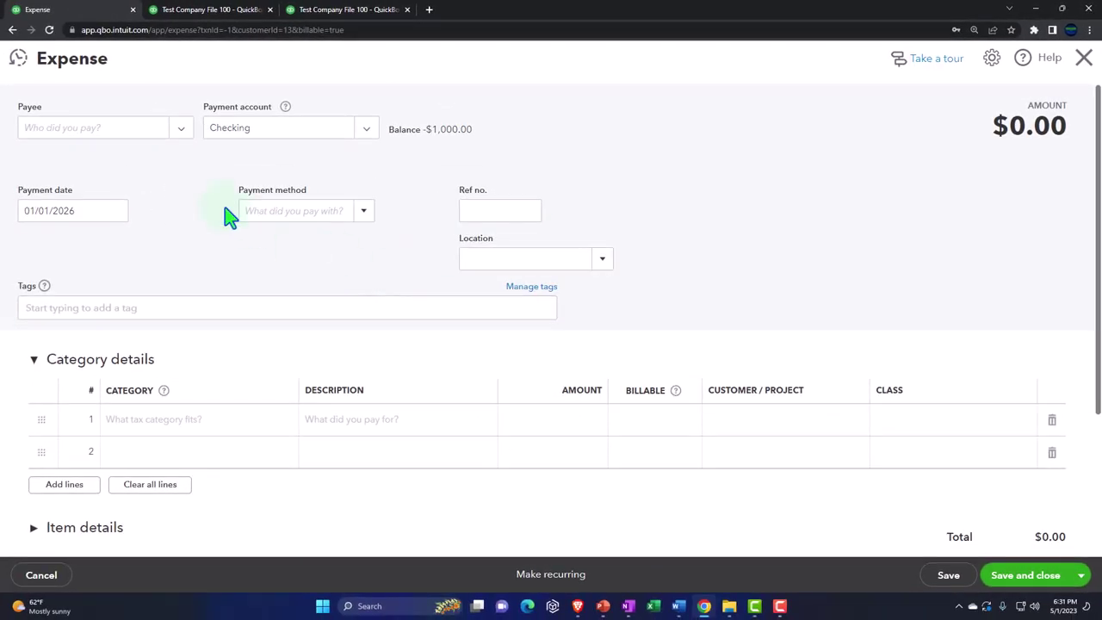
click(97, 129)
click(97, 142)
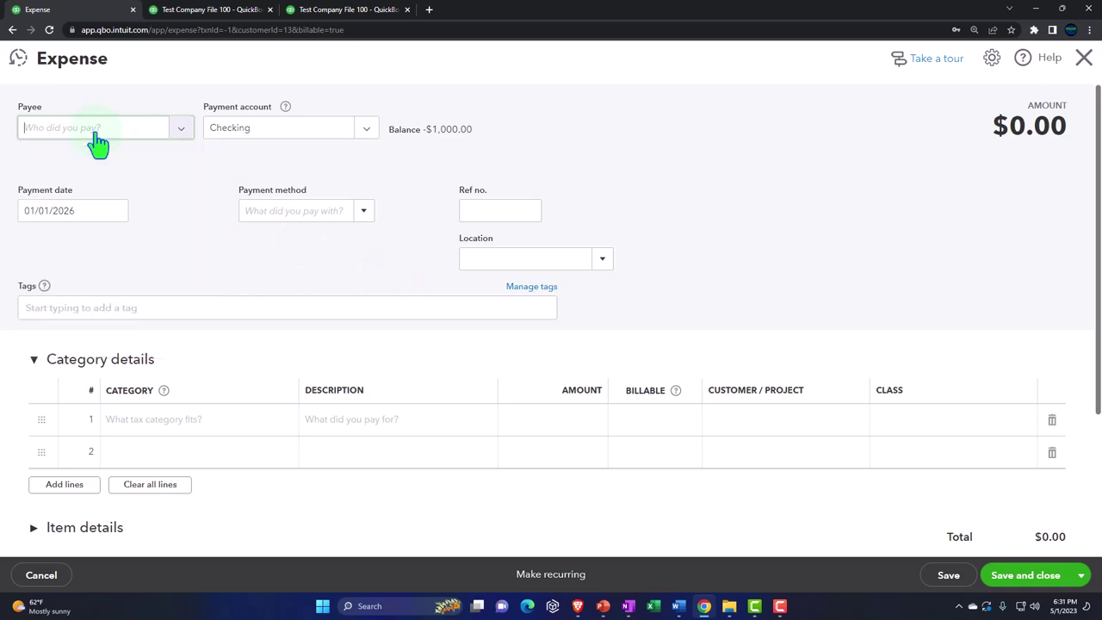
click(97, 142)
click(86, 191)
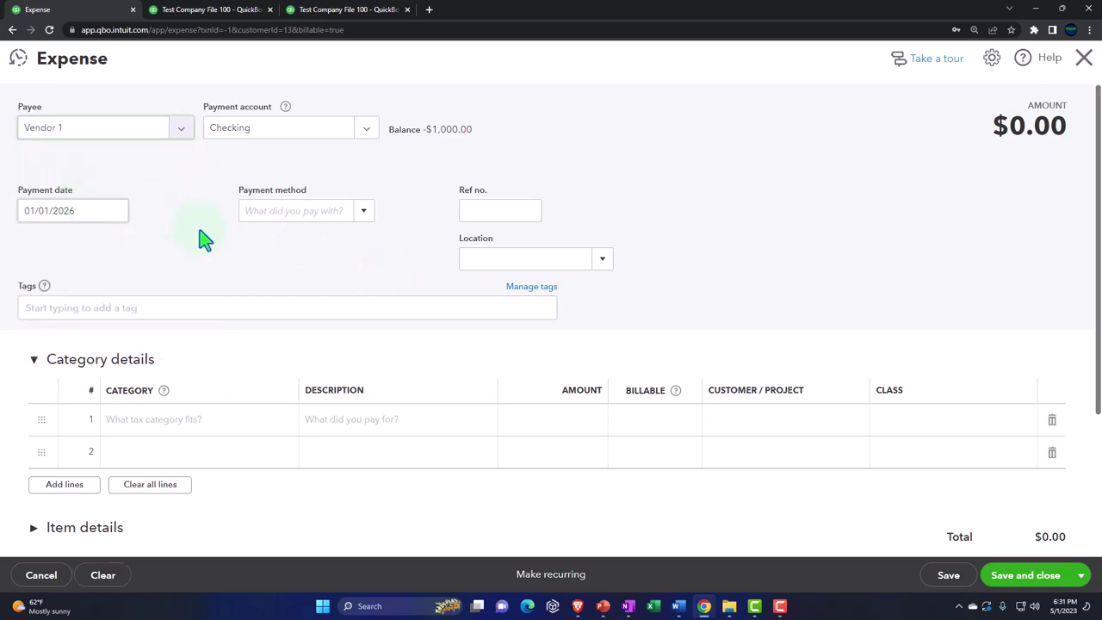
Step: Set the expense's payment date to 02/02/2026 and go to the first category line
key(Tab)
key(Tab)
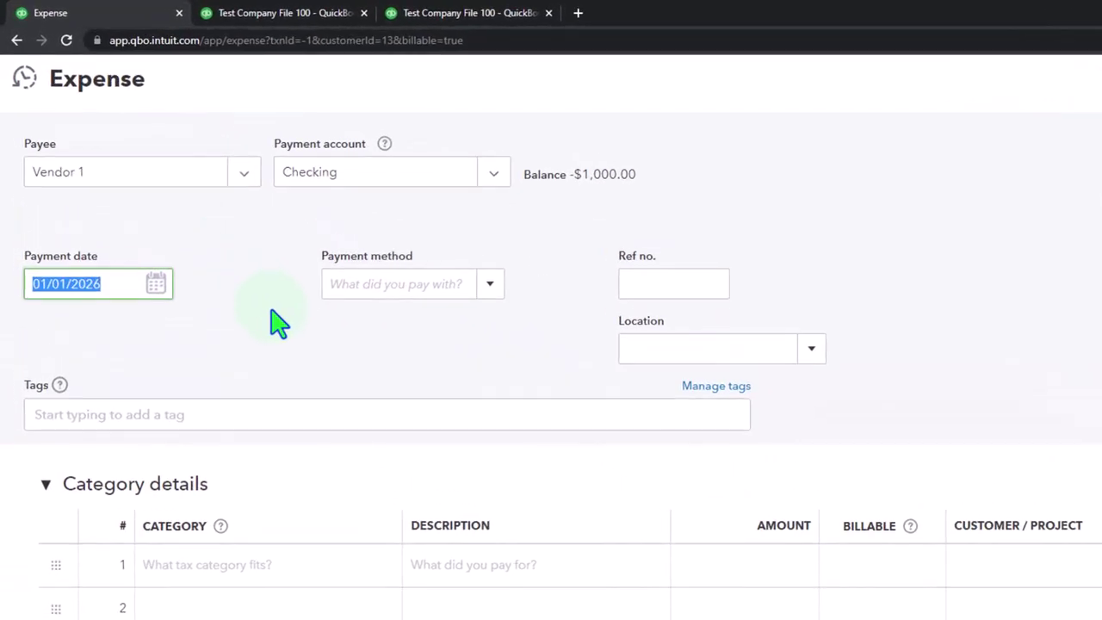
text(02/)
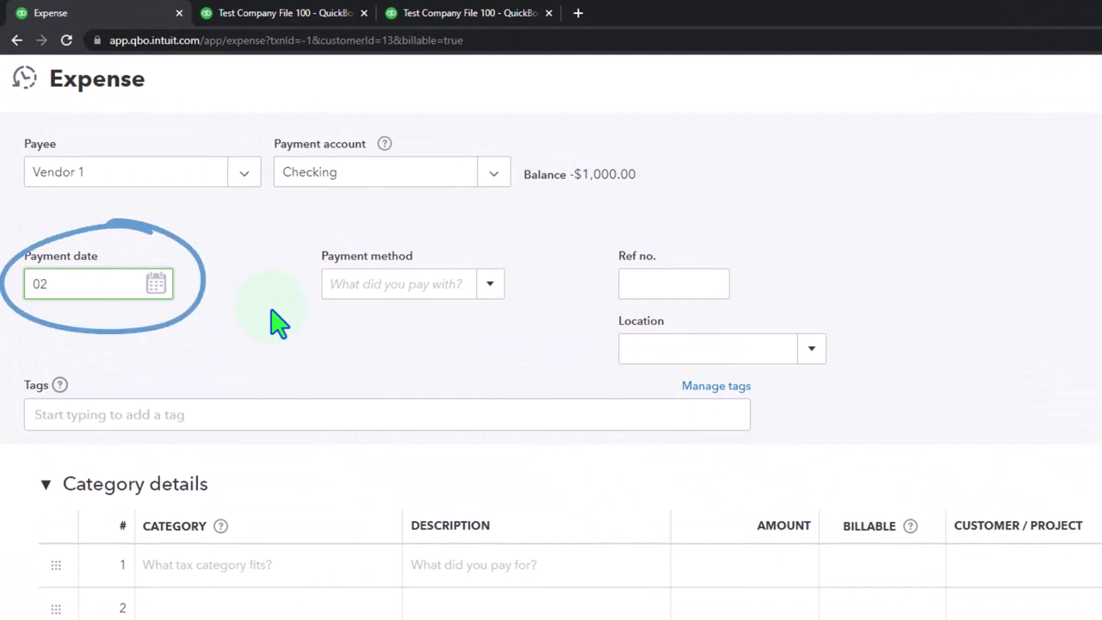
text(02/2026)
key(Tab)
key(Tab)
key(Tab)
key(Tab)
key(Tab)
key(Tab)
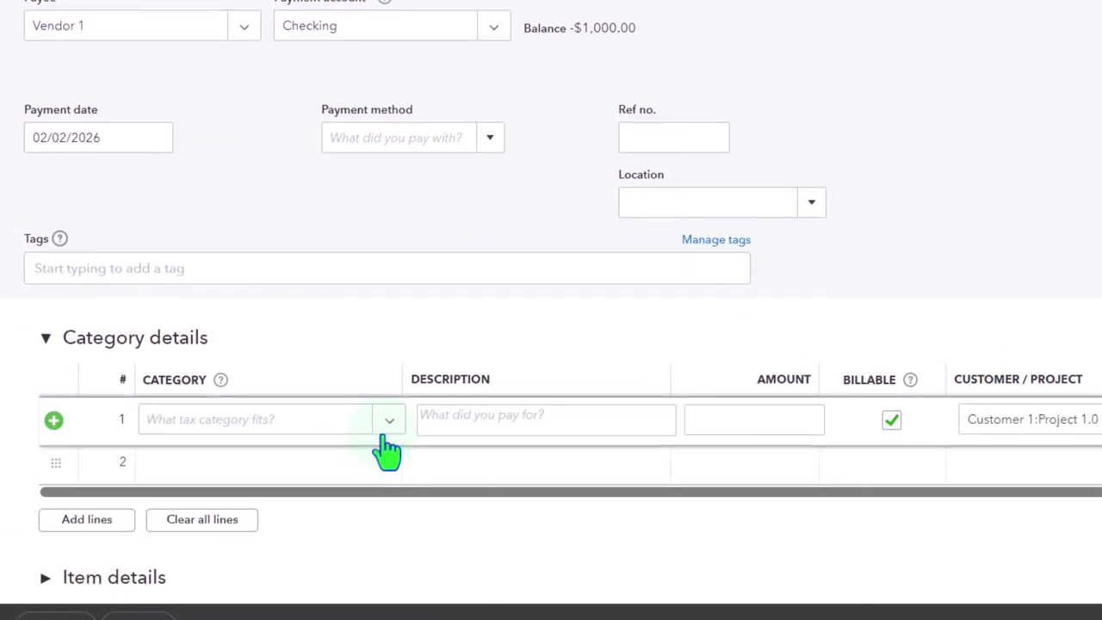
Step: Categorize the first expense line as Supplies with an amount of 2,000, leaving it billable
click(389, 426)
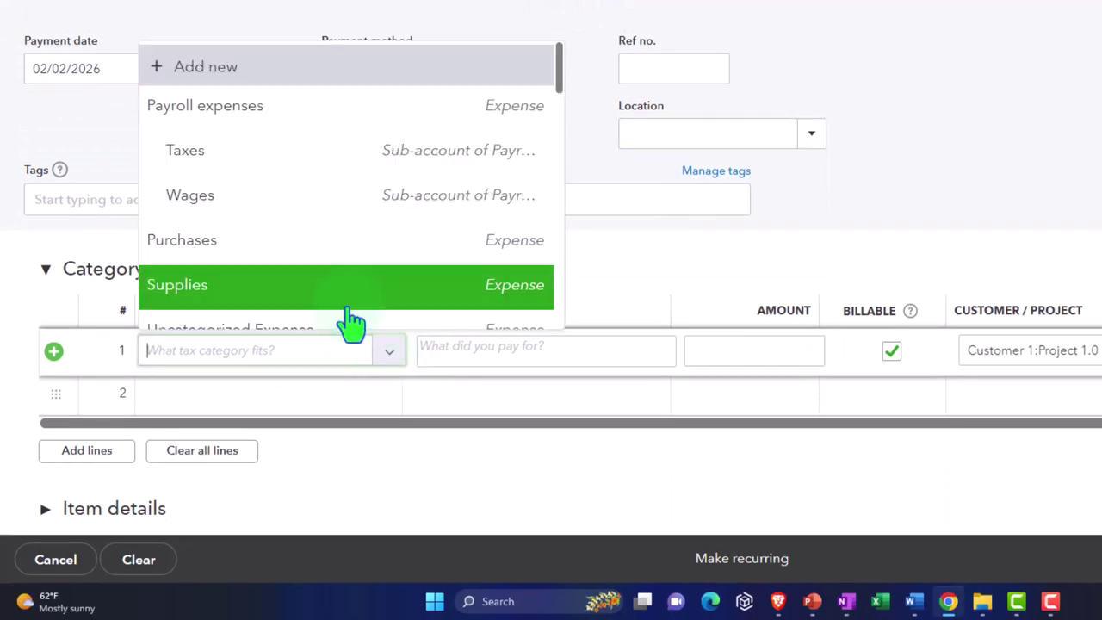
click(340, 297)
key(Tab)
key(Tab)
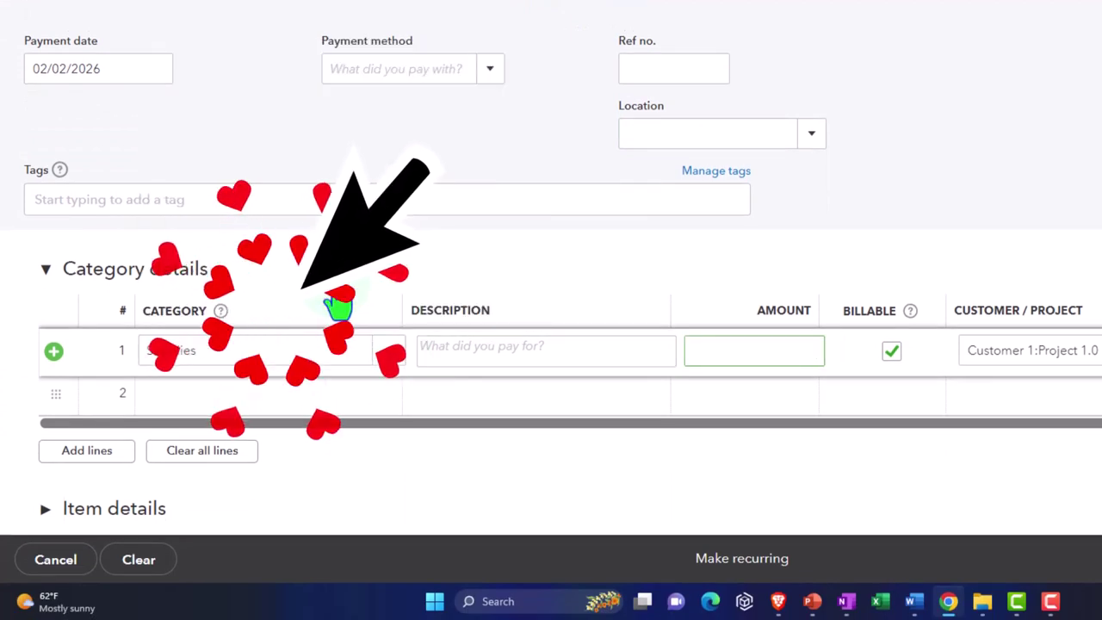
text(2000)
key(Tab)
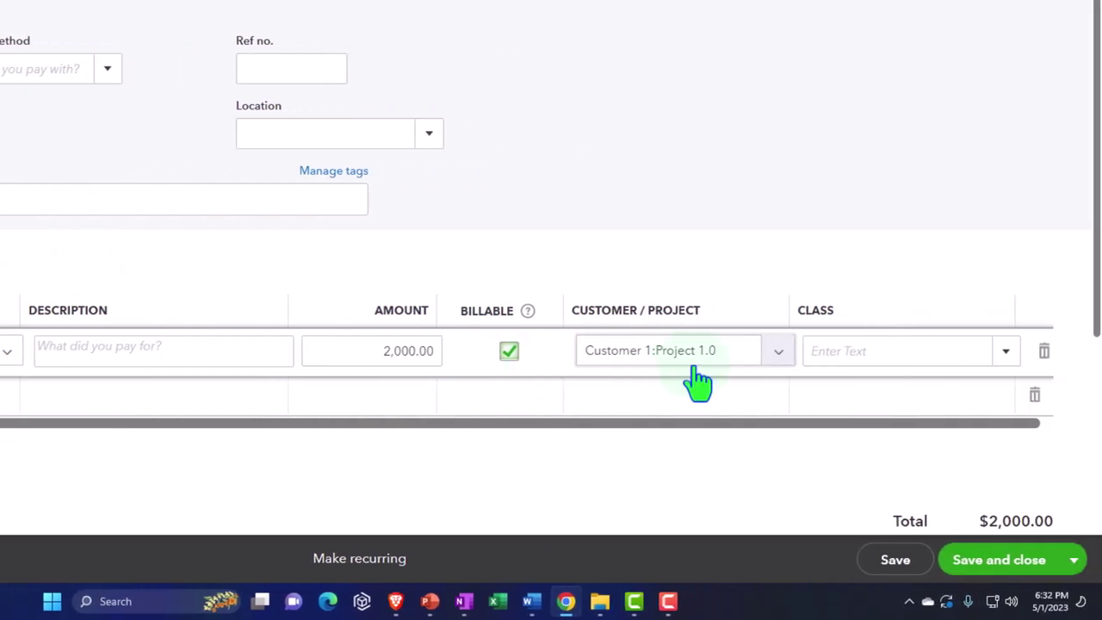
Step: Select Project 1.0 of Customer 1 for the expense line, then save and close the expense
click(779, 353)
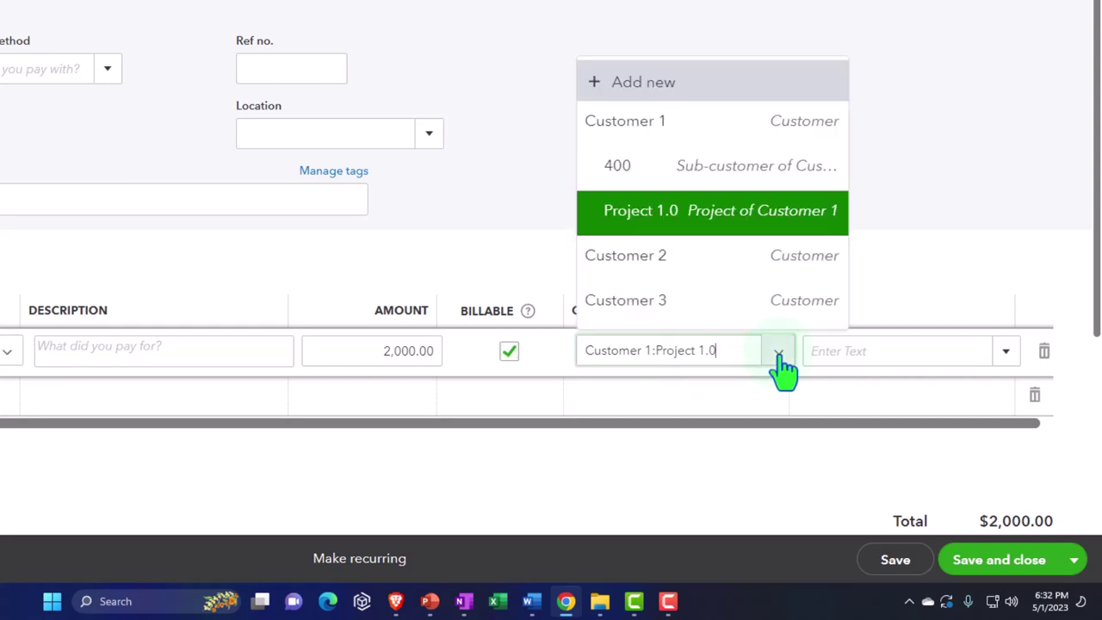
click(688, 217)
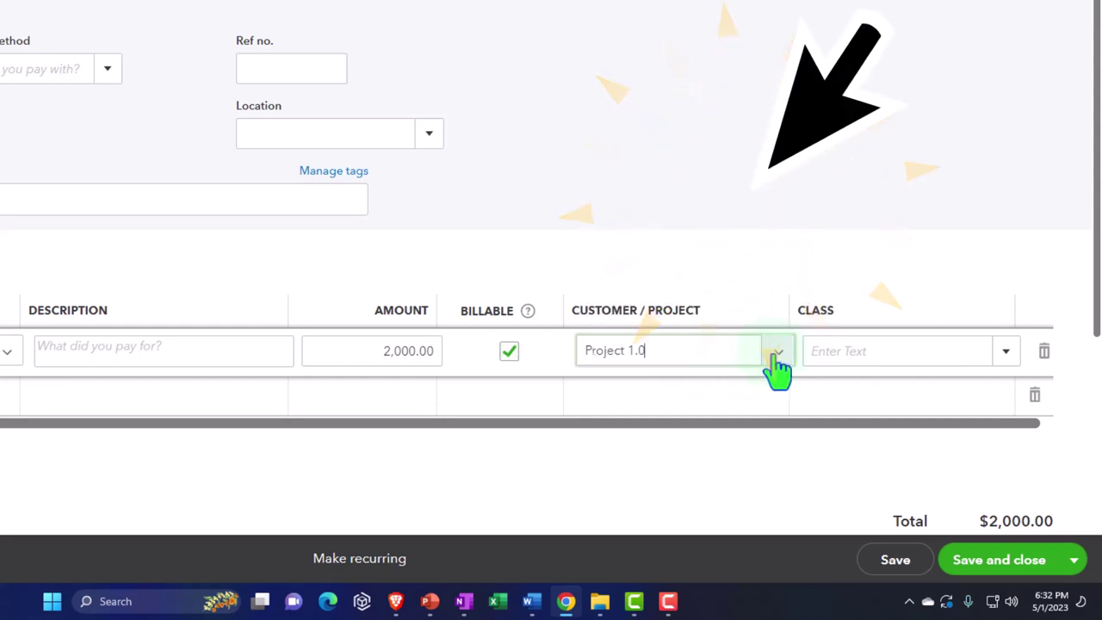
key(Tab)
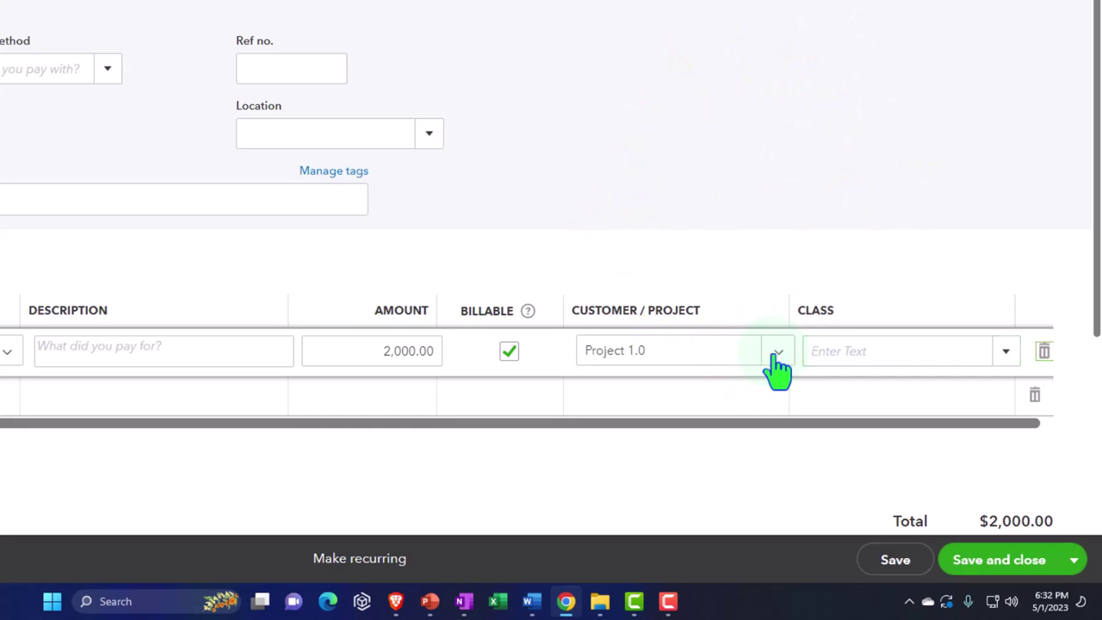
click(1012, 564)
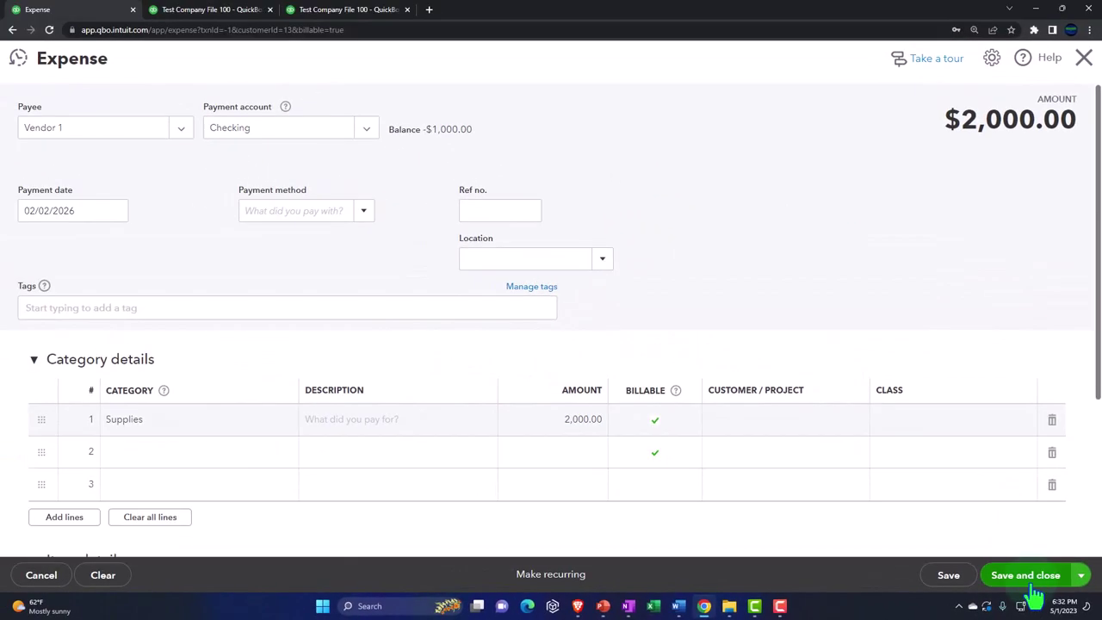
Step: Rerun the 2026 Balance Sheet by customer in the second browser tab and check how Checking is split across customers and projects
click(210, 9)
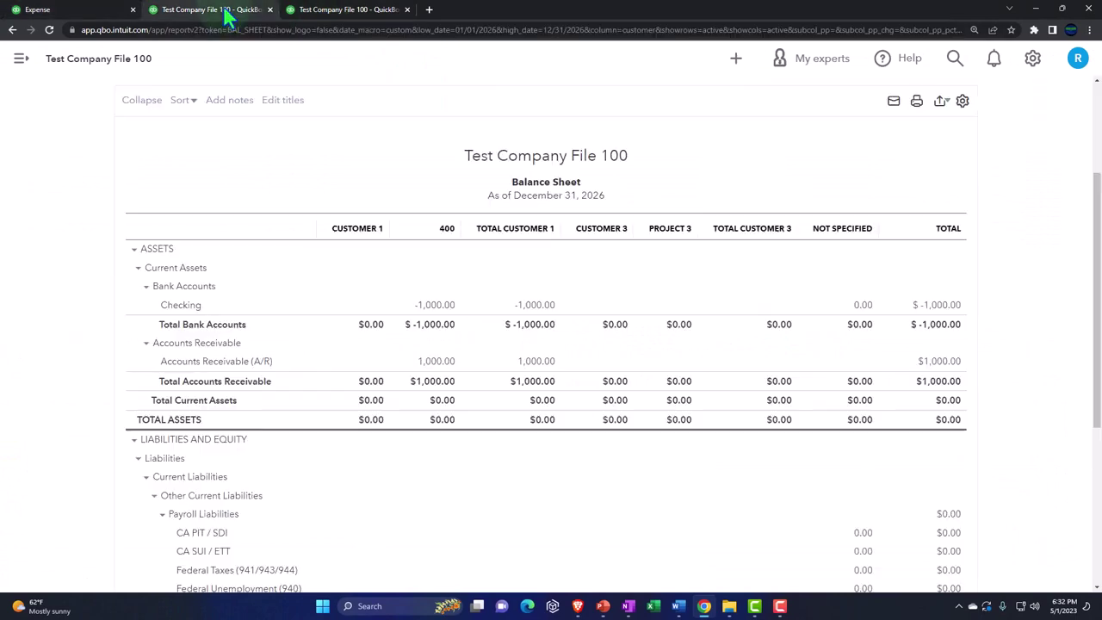
scroll(336, 336, up, 3)
click(656, 215)
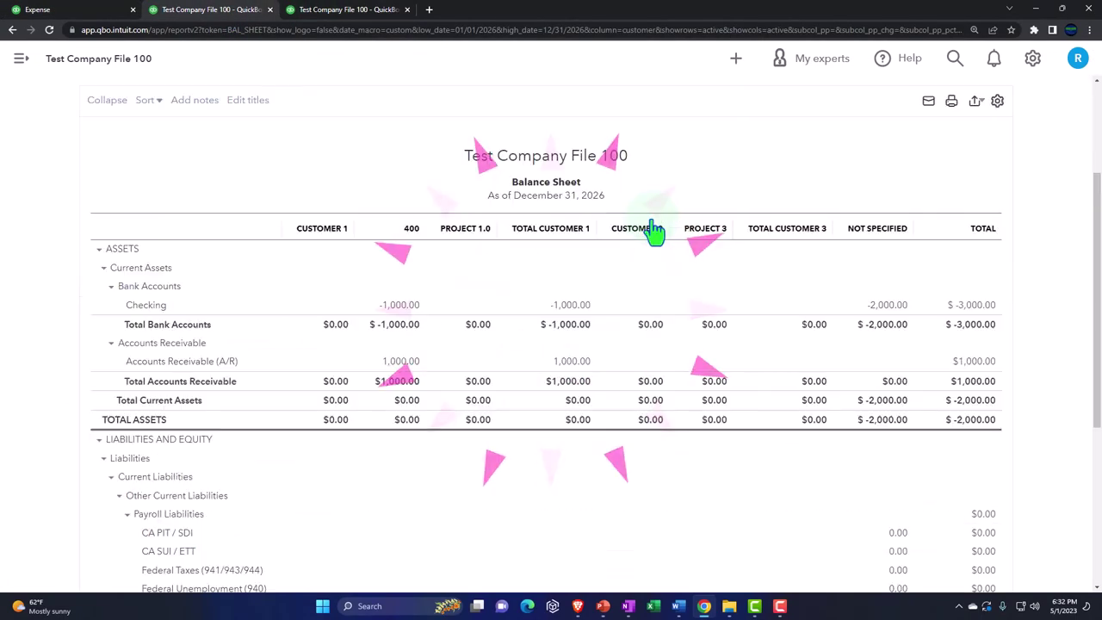
click(565, 381)
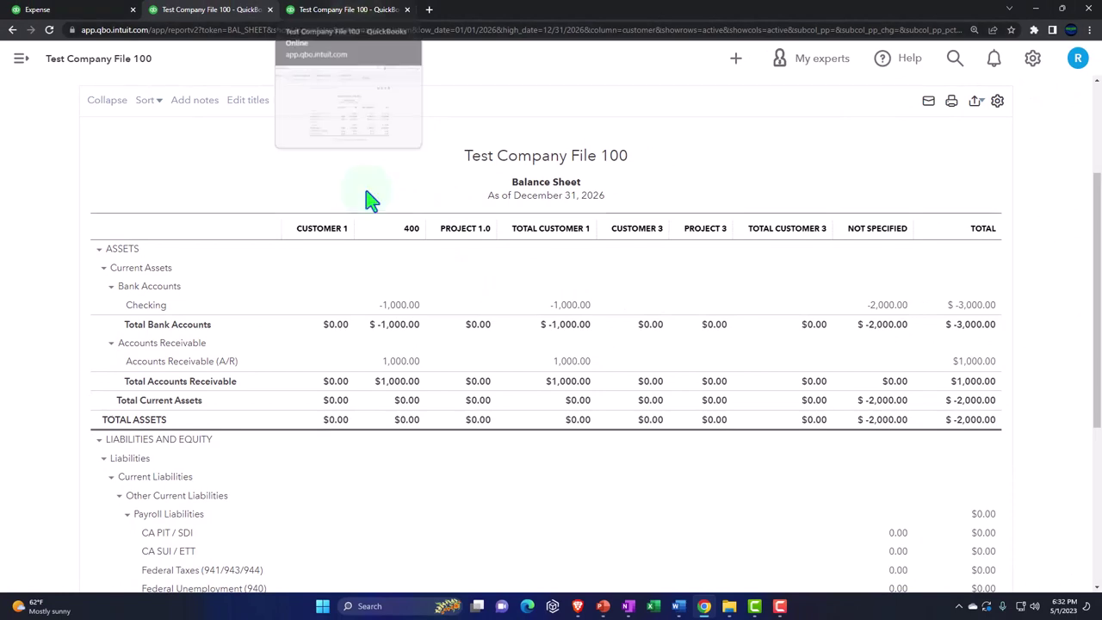
scroll(516, 211, up, 3)
click(656, 209)
scroll(627, 388, down, 3)
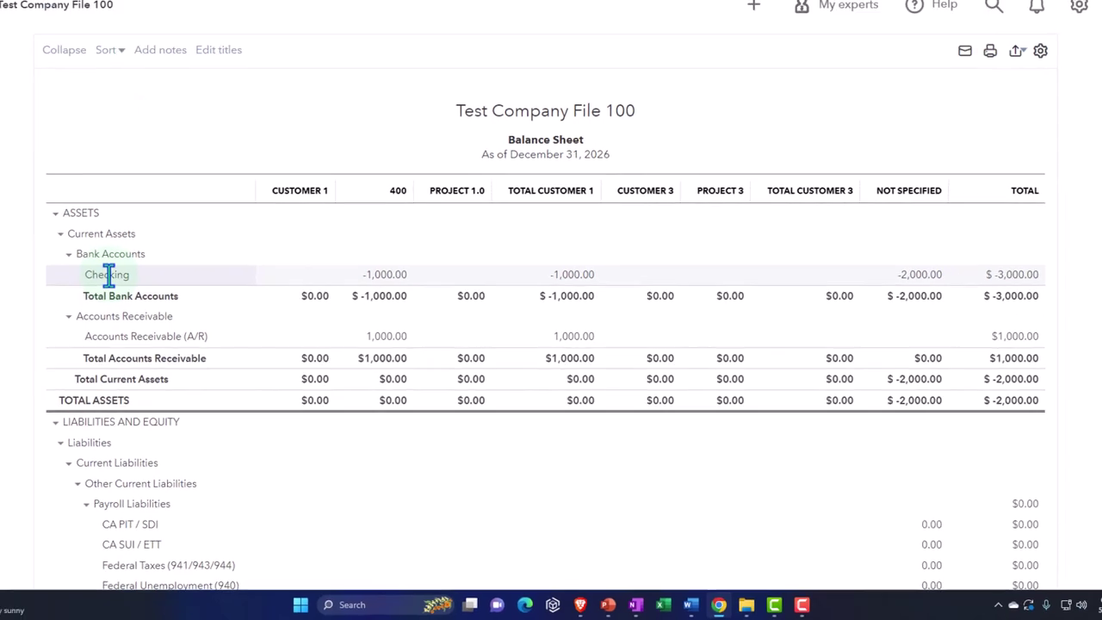
Step: Rerun the 2026 Profit and Loss by customer in the third browser tab to include the Project 1.0 expense
click(340, 15)
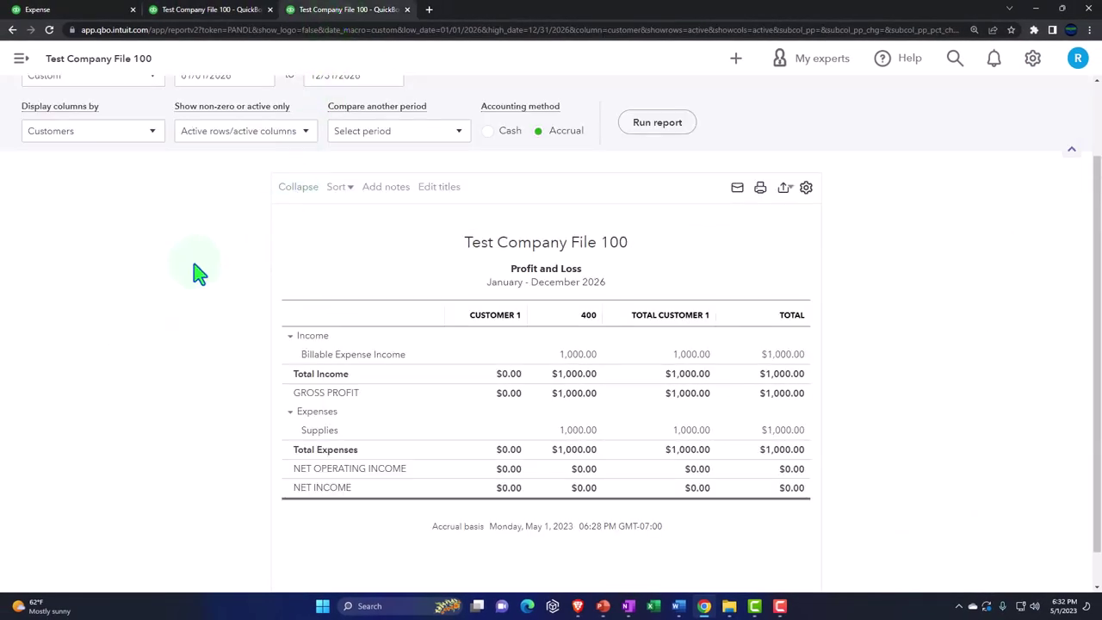
scroll(200, 274, up, 2)
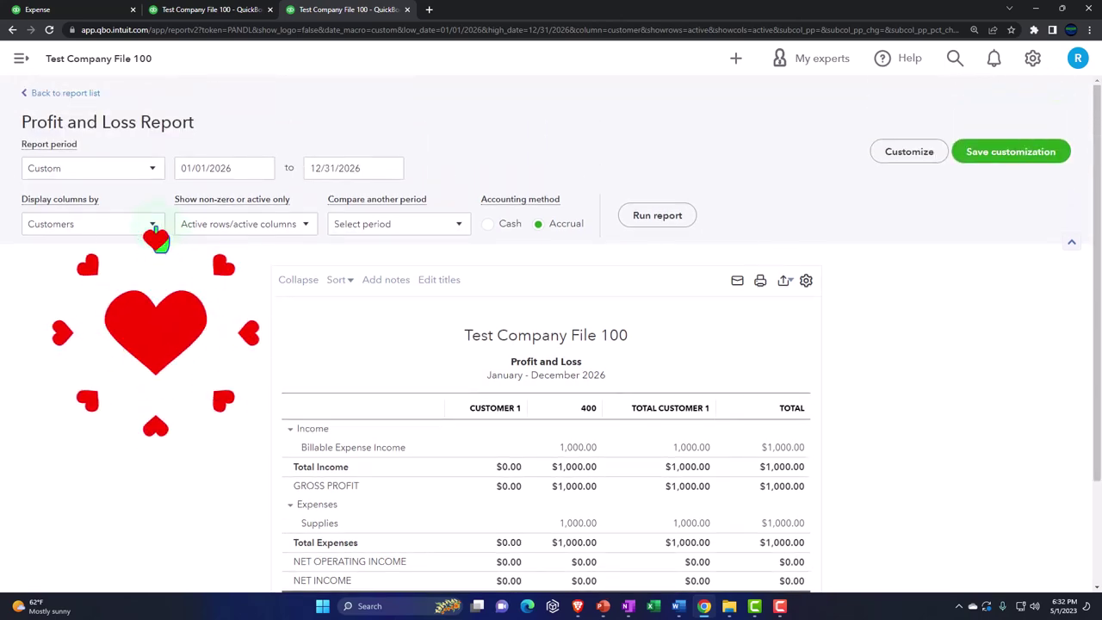
click(676, 216)
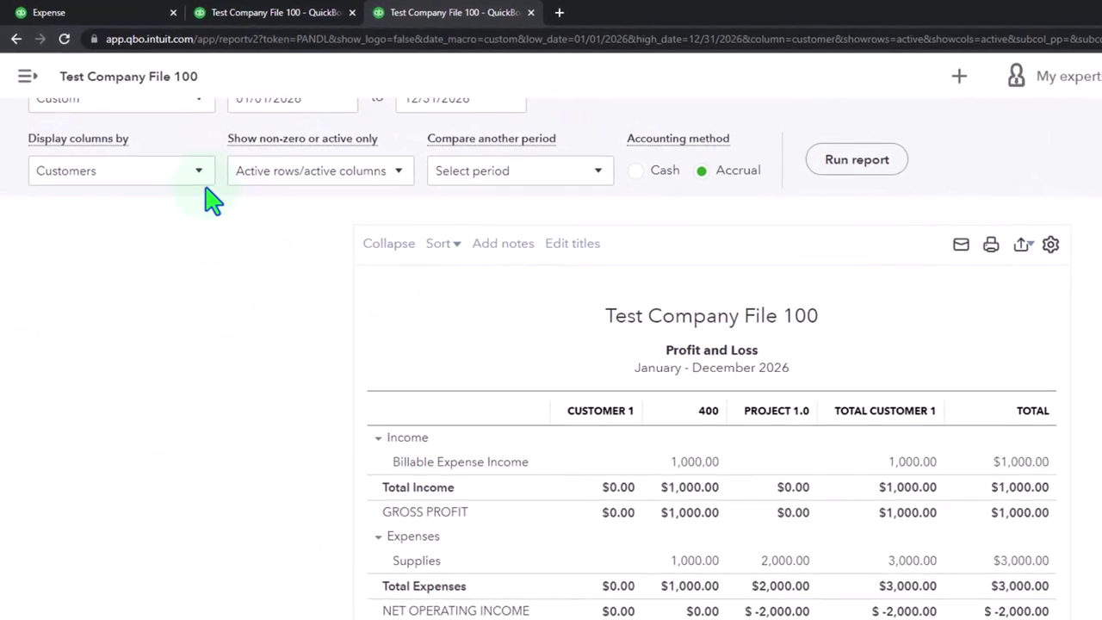
Step: Review the column grouping options for the Profit and Loss report and keep Customers selected
click(152, 223)
scroll(143, 364, down, 1)
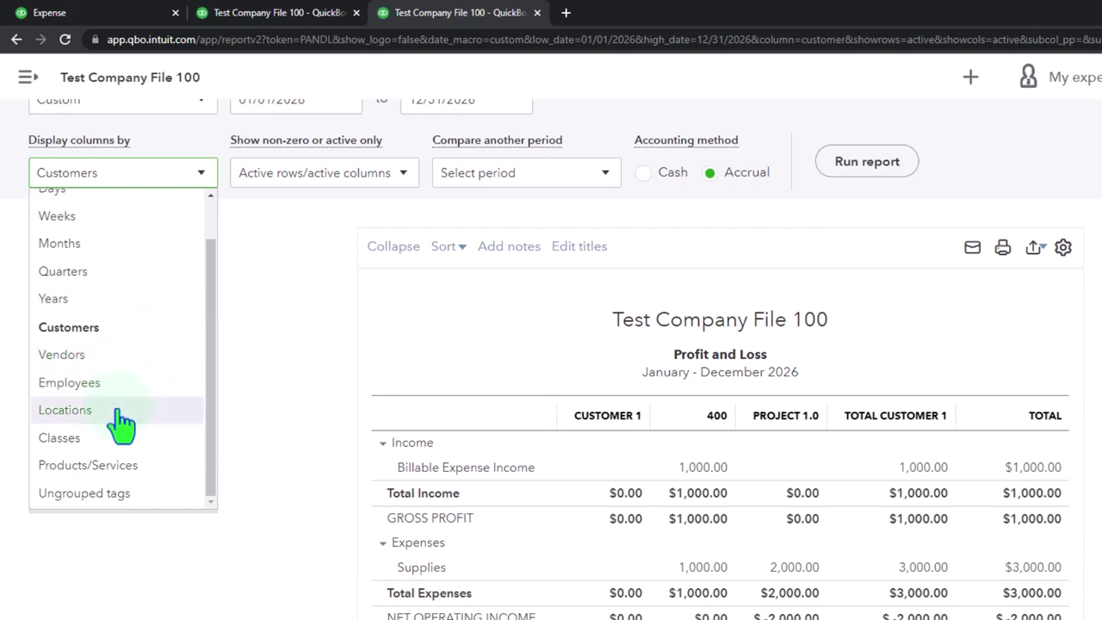
scroll(115, 456, up, 1)
scroll(114, 456, down, 1)
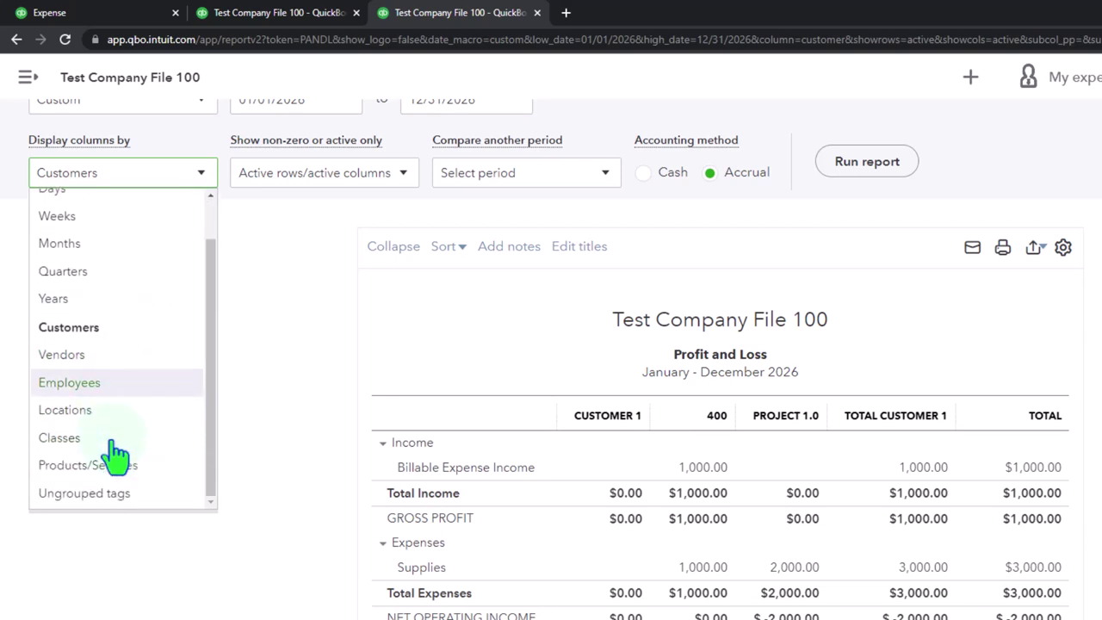
click(95, 331)
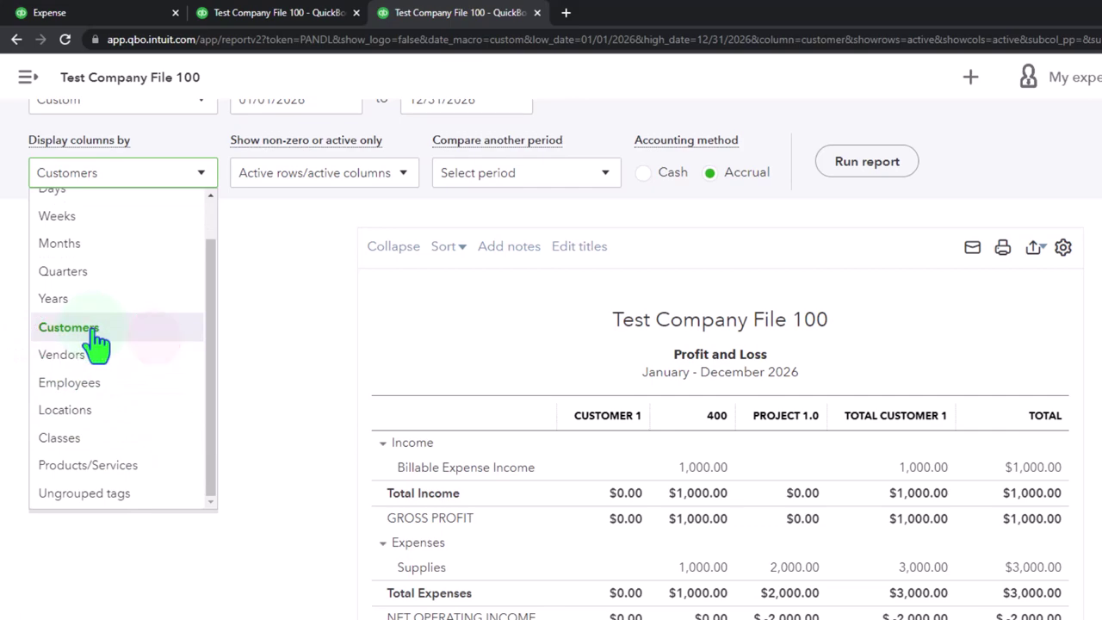
click(788, 153)
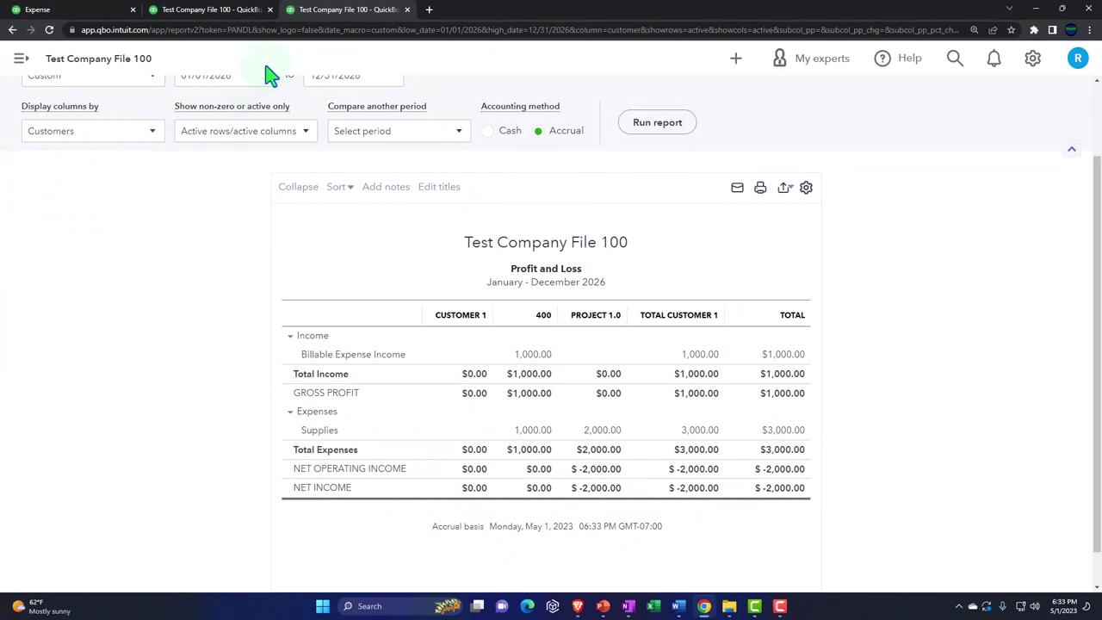
Step: Duplicate the Profit and Loss browser tab and open the Reports page in the copy
right_click(334, 19)
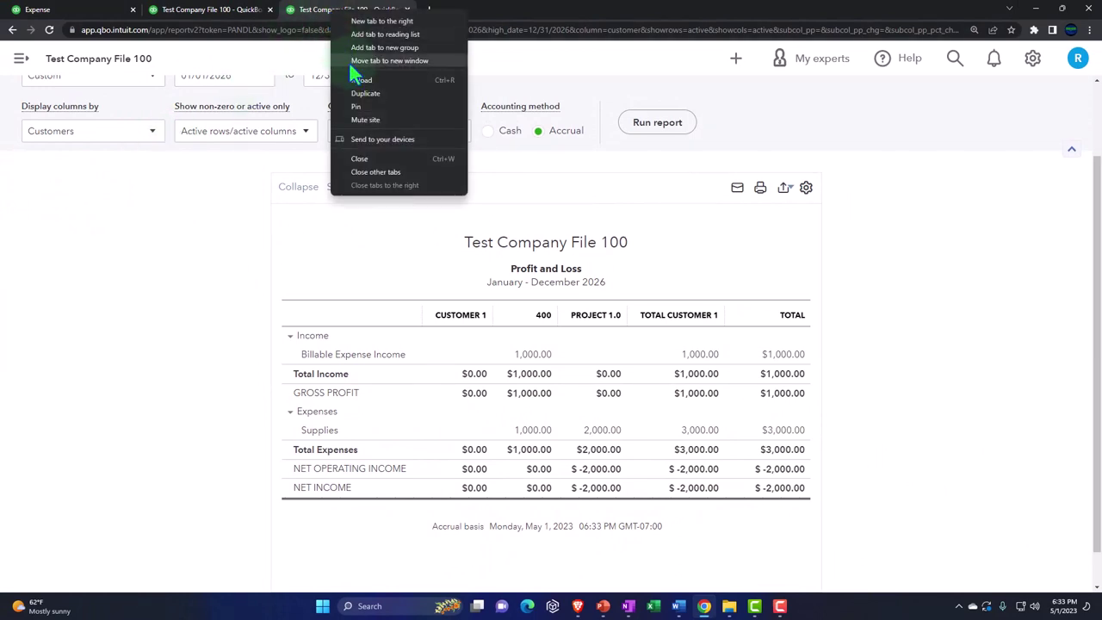
click(359, 92)
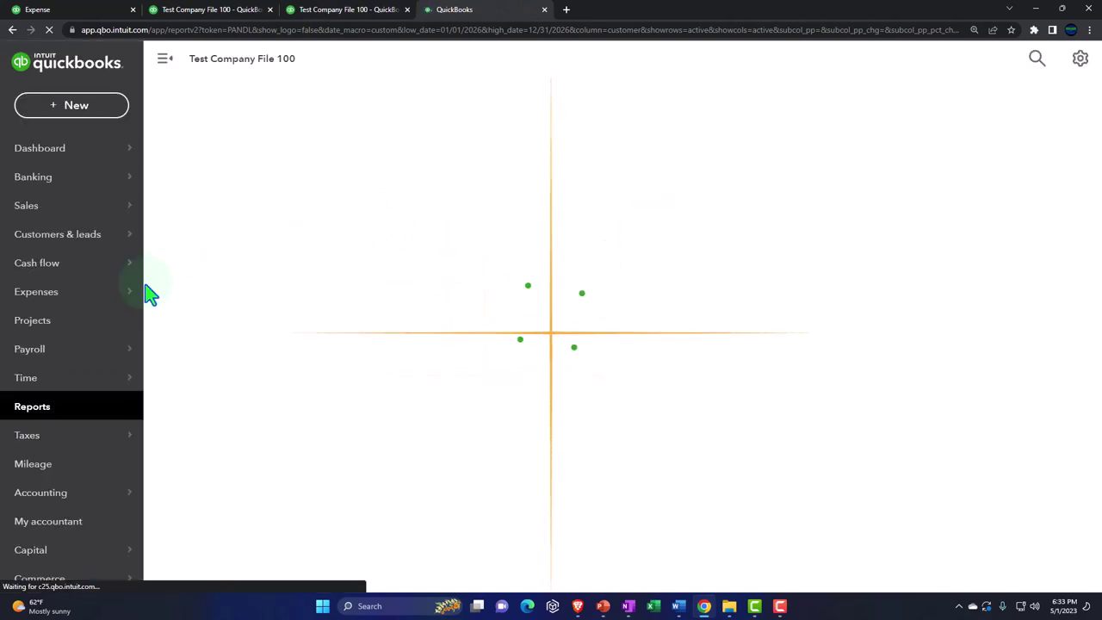
mouse_move(67, 370)
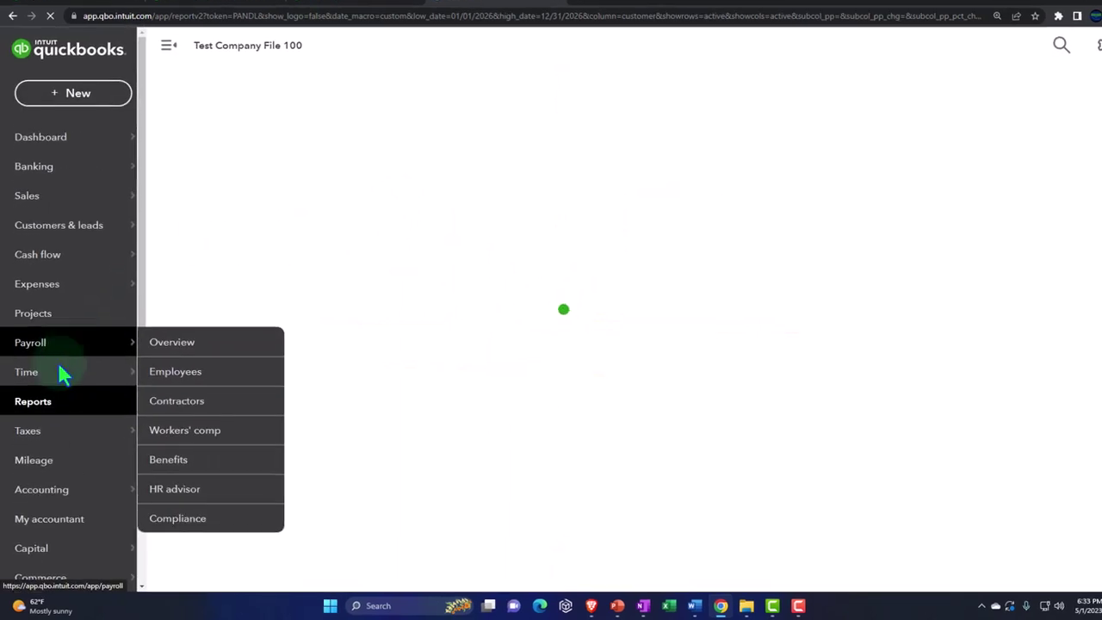
click(31, 408)
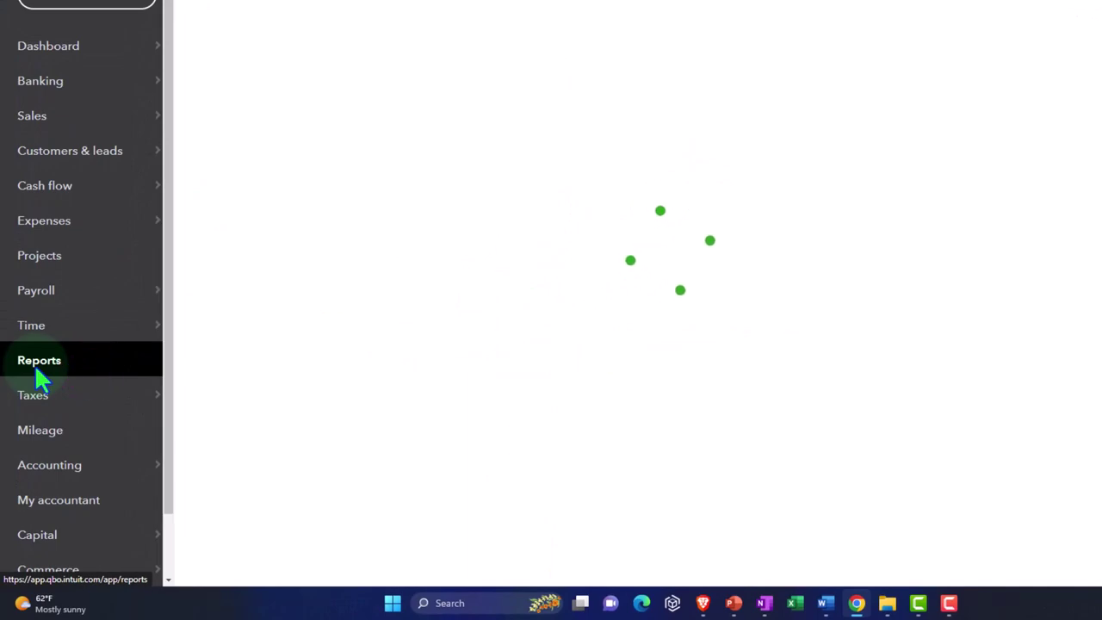
scroll(826, 221, down, 3)
click(86, 362)
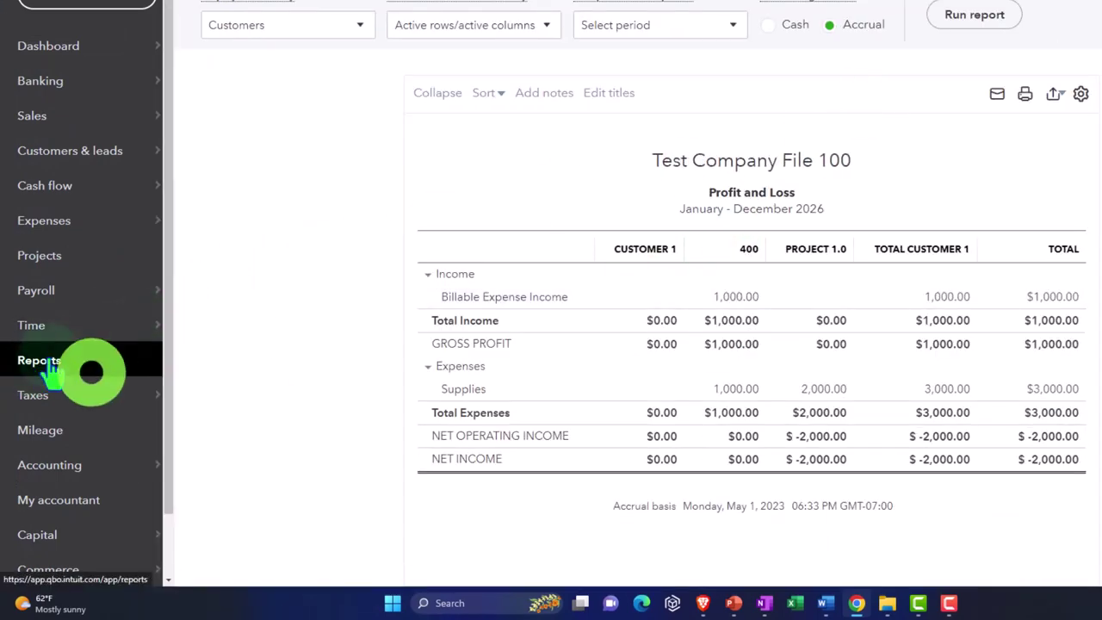
Step: Find the Project Profitability Summary report by searching for "proj" and open it
click(856, 138)
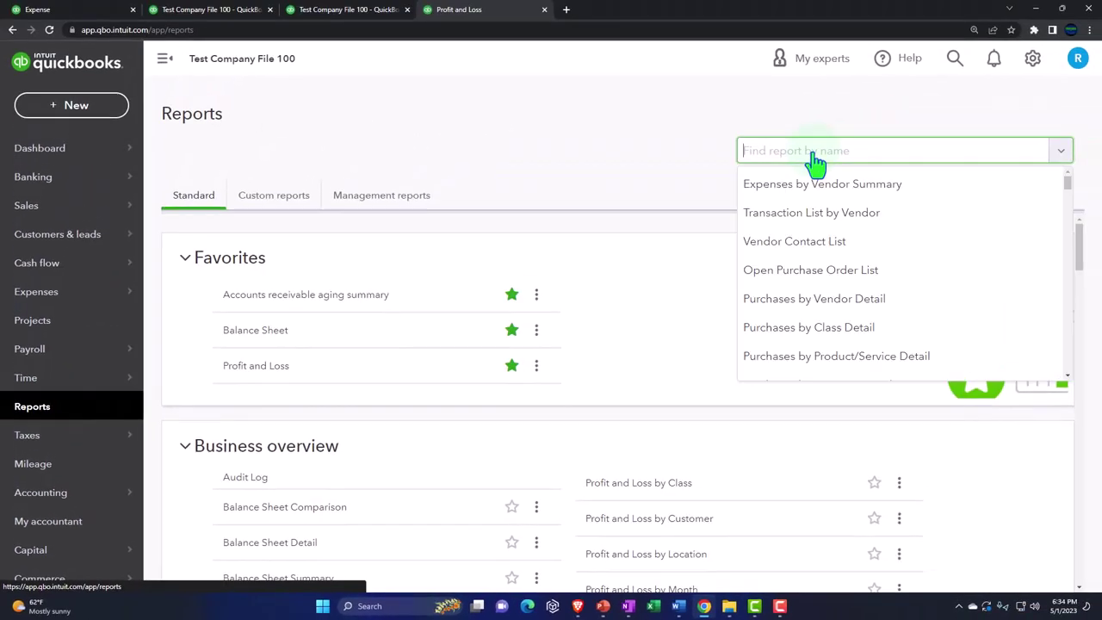
text(proj)
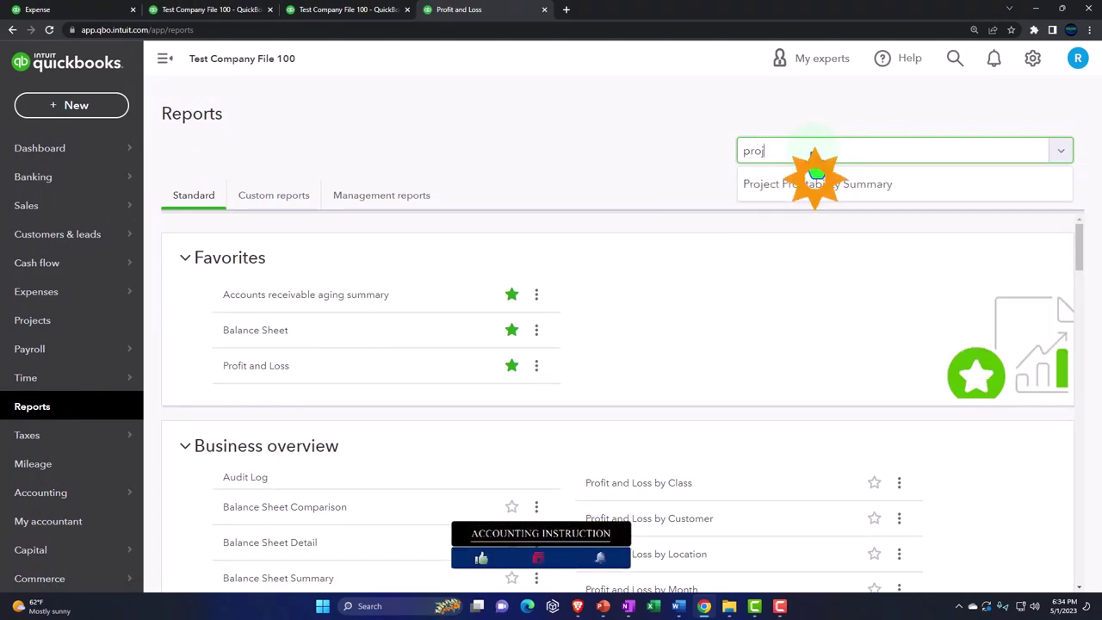
key(Down)
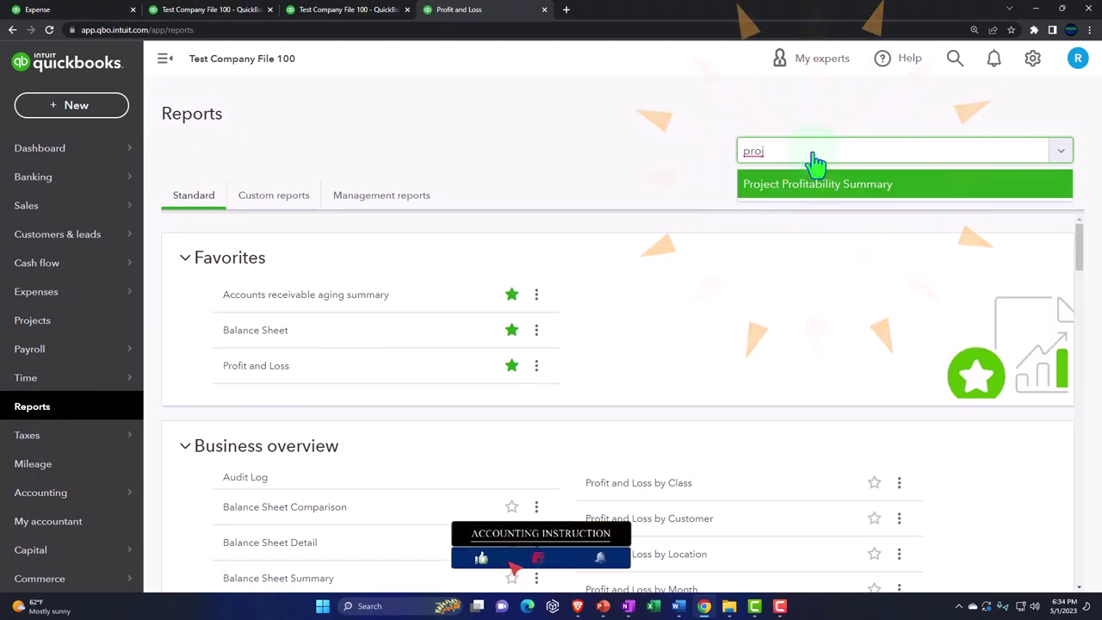
key(Return)
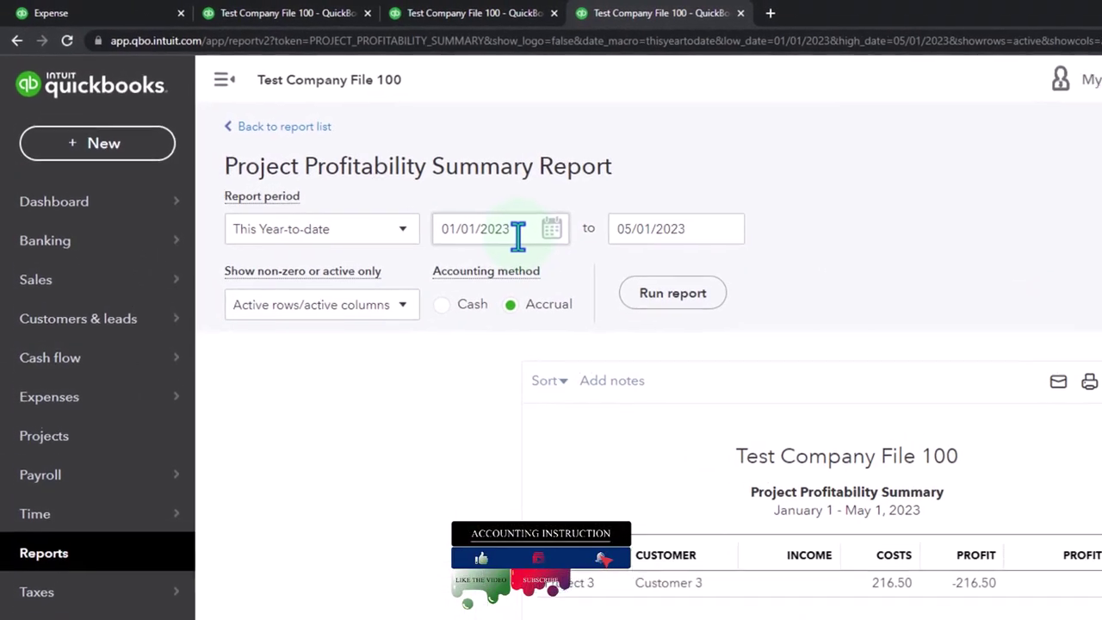
Step: Run the Project Profitability Summary for the period 01/01/2026 to 12/31/2026
click(379, 169)
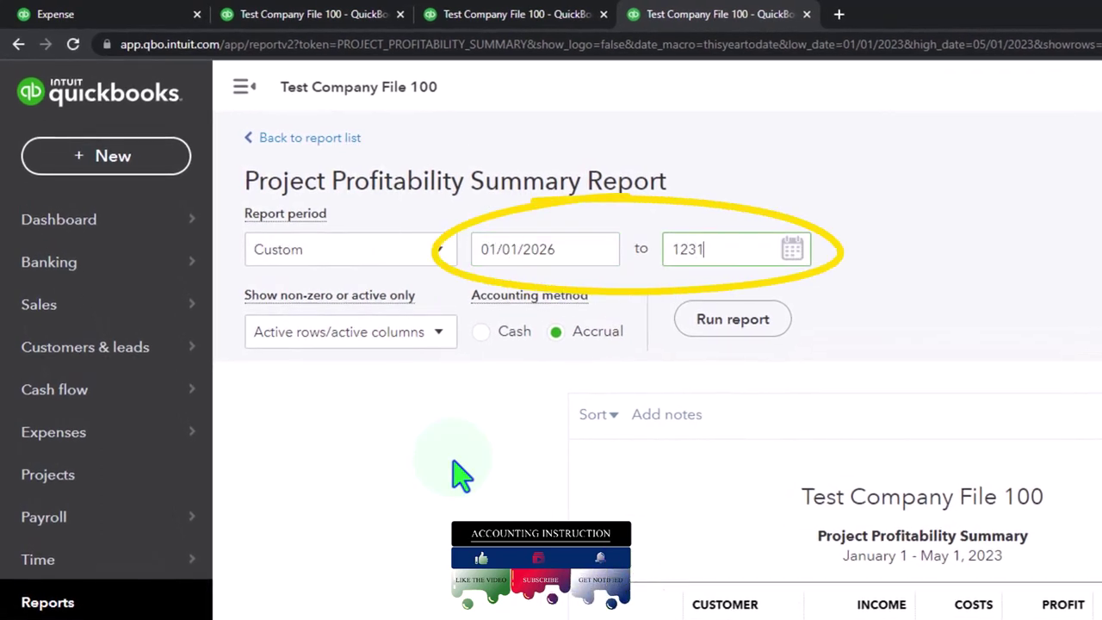
click(786, 262)
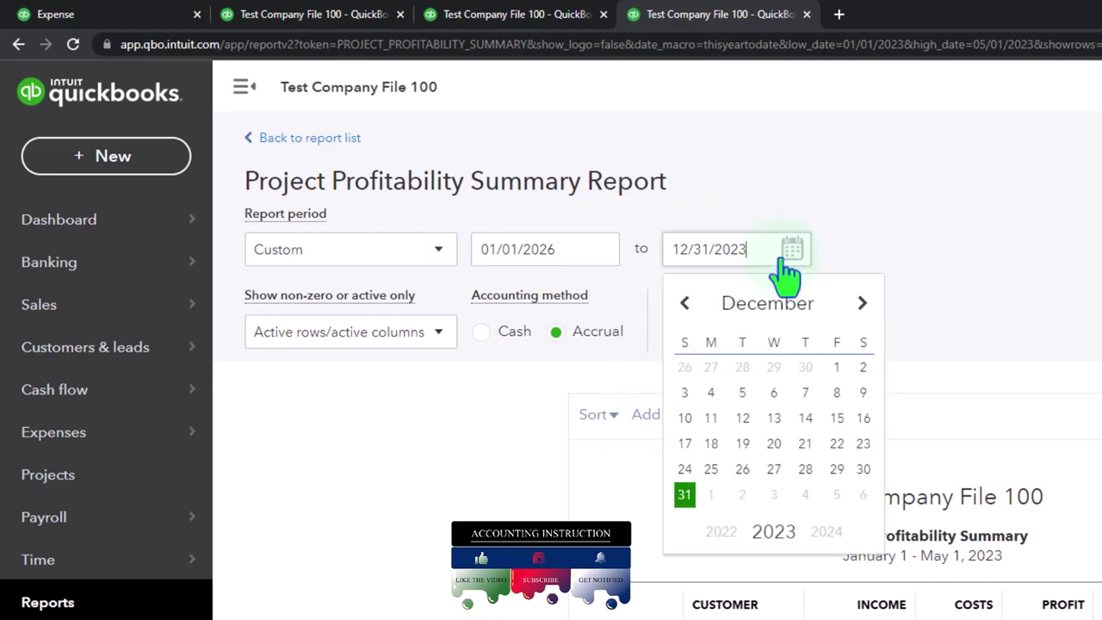
key(Tab)
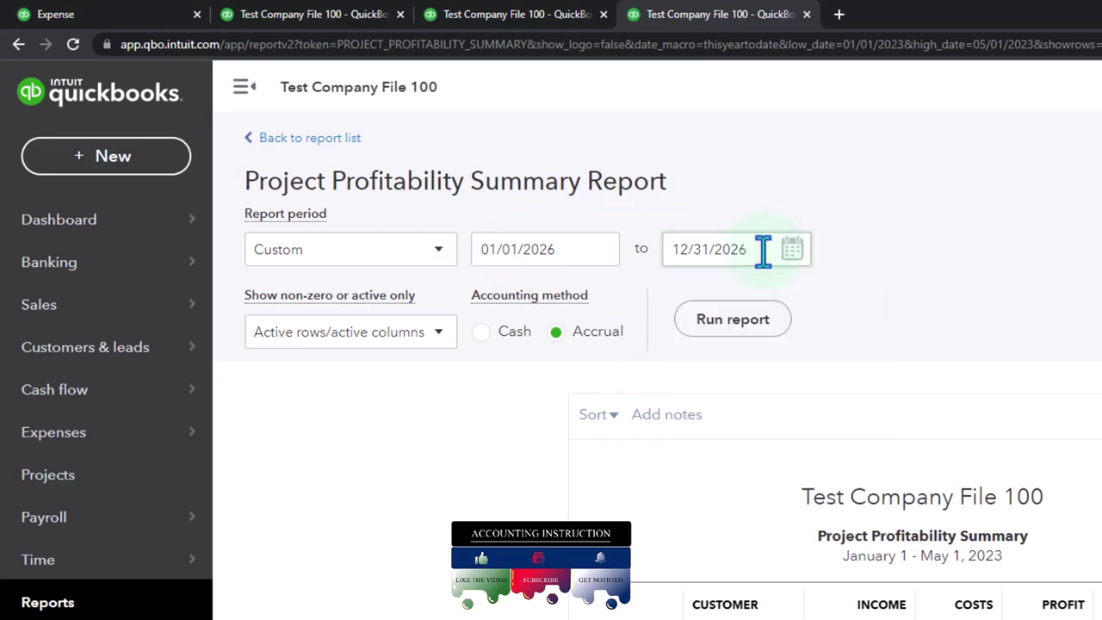
click(766, 323)
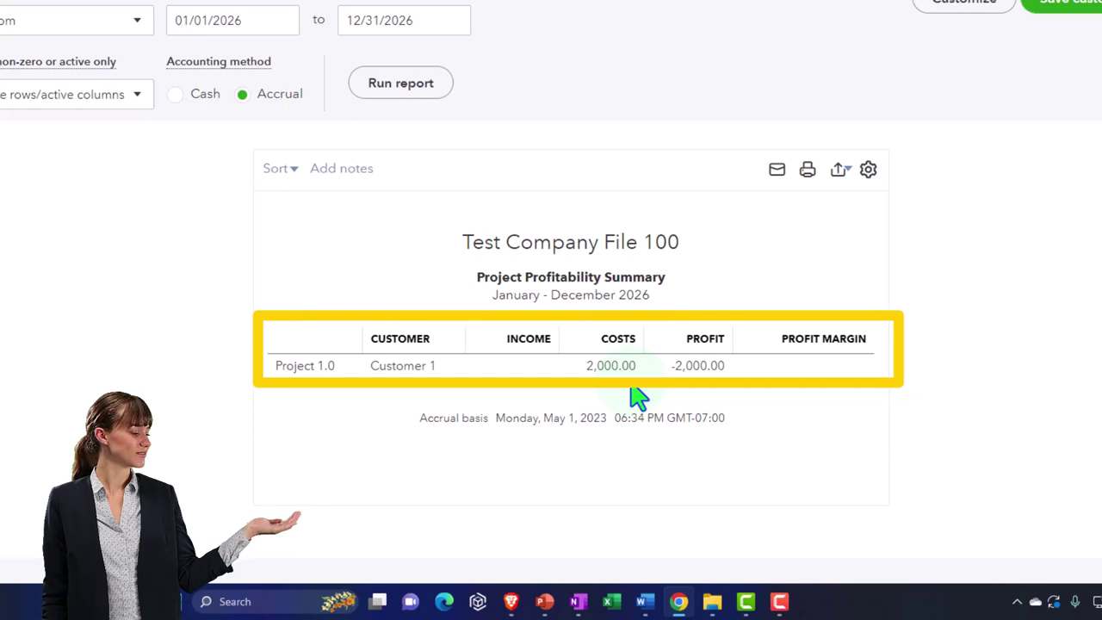
Step: Return to the Project 1.0 page in the first browser tab and start a new invoice for Customer 1's Project 1.0
click(104, 19)
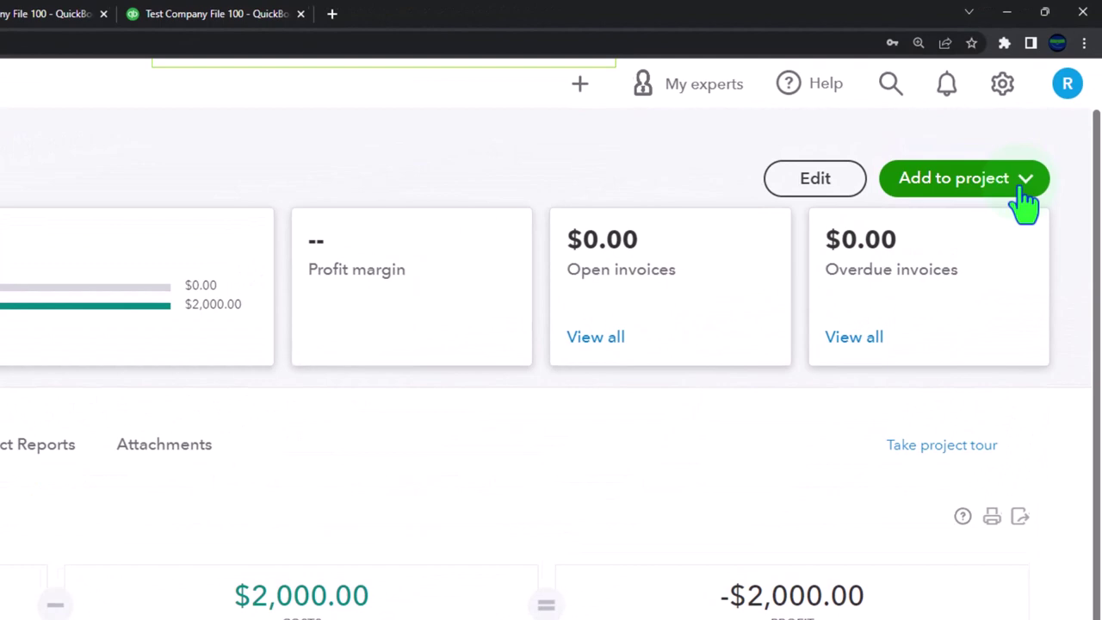
click(1024, 181)
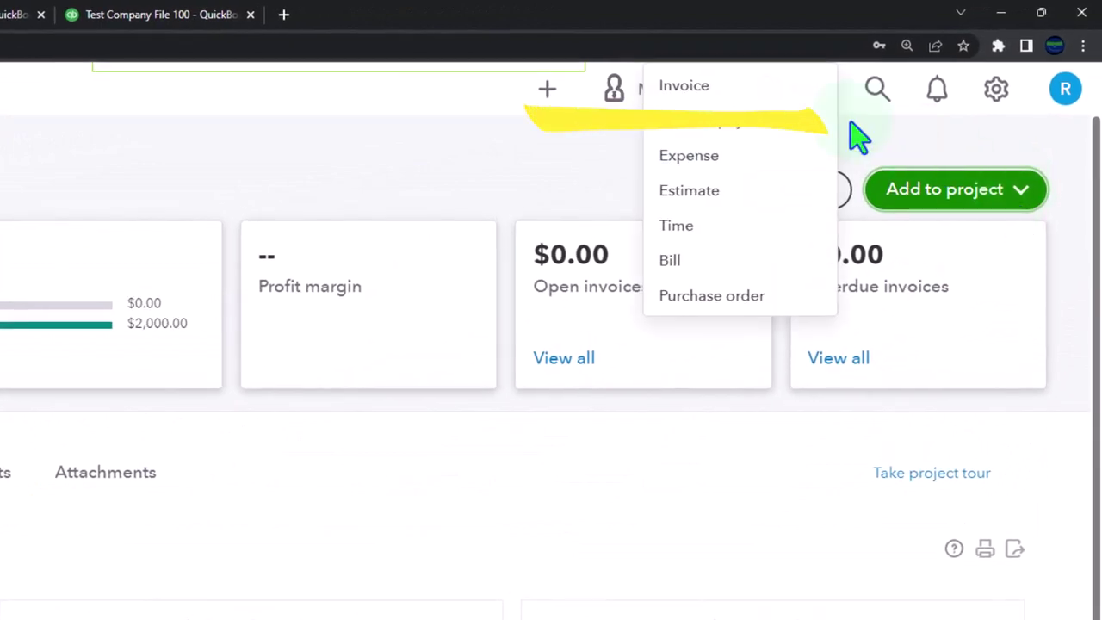
click(708, 89)
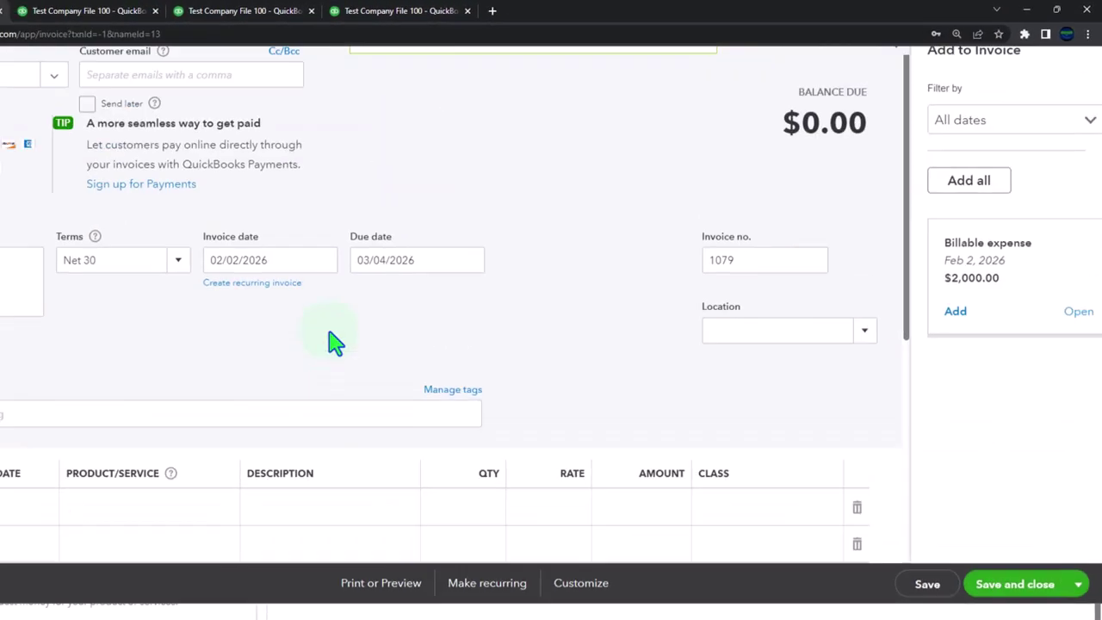
click(53, 76)
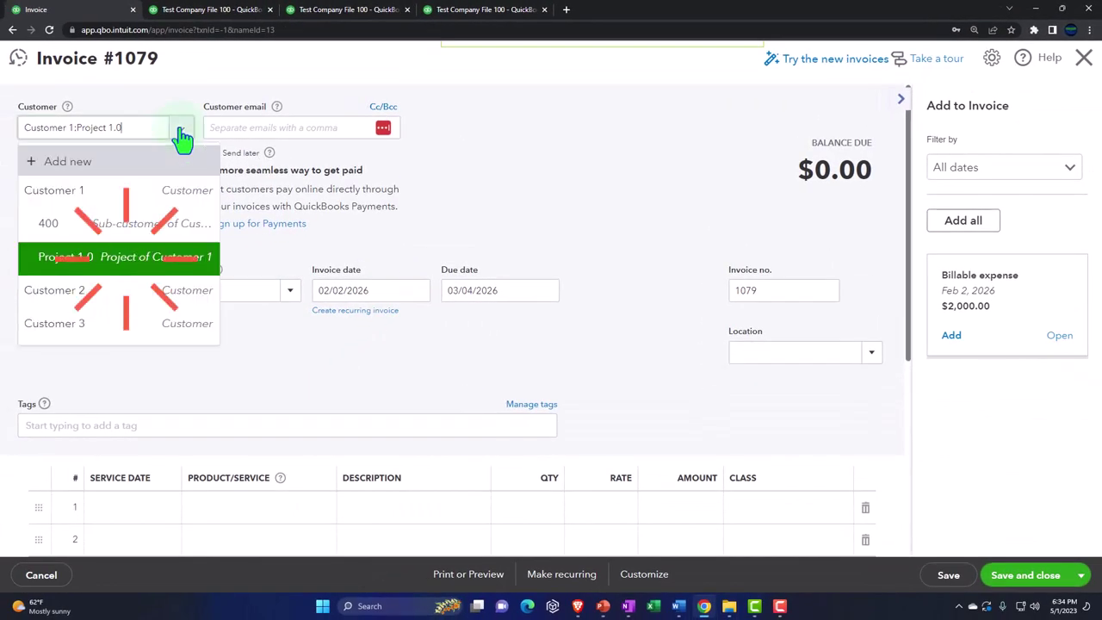
click(73, 258)
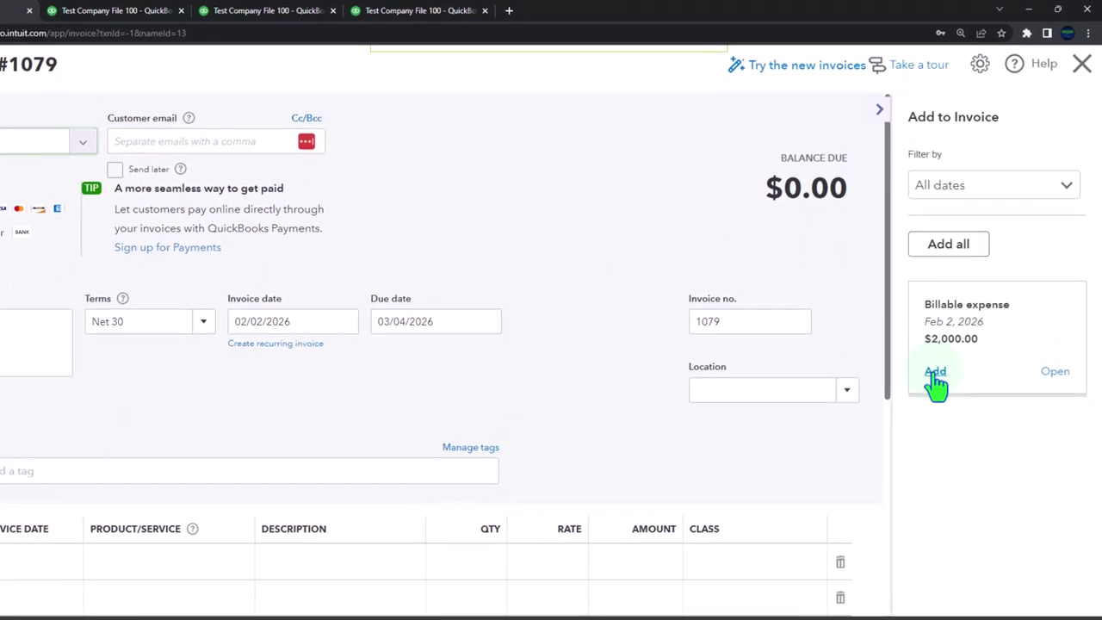
Step: Add the $2,000.00 billable expense dated Feb 2, 2026 to the Project 1.0 invoice
click(935, 372)
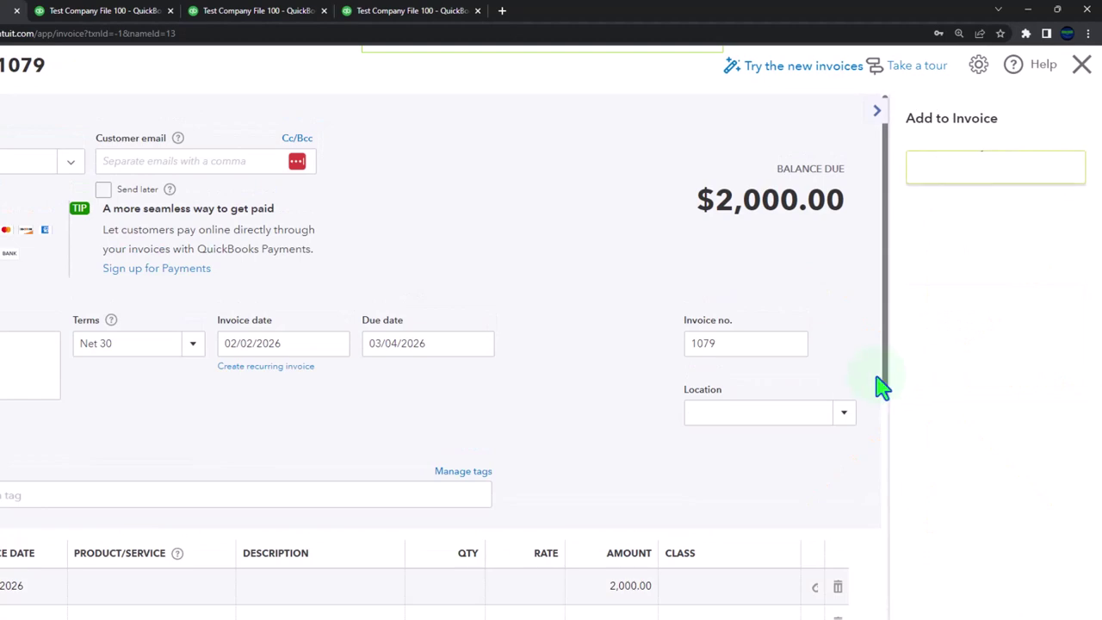
scroll(602, 306, down, 3)
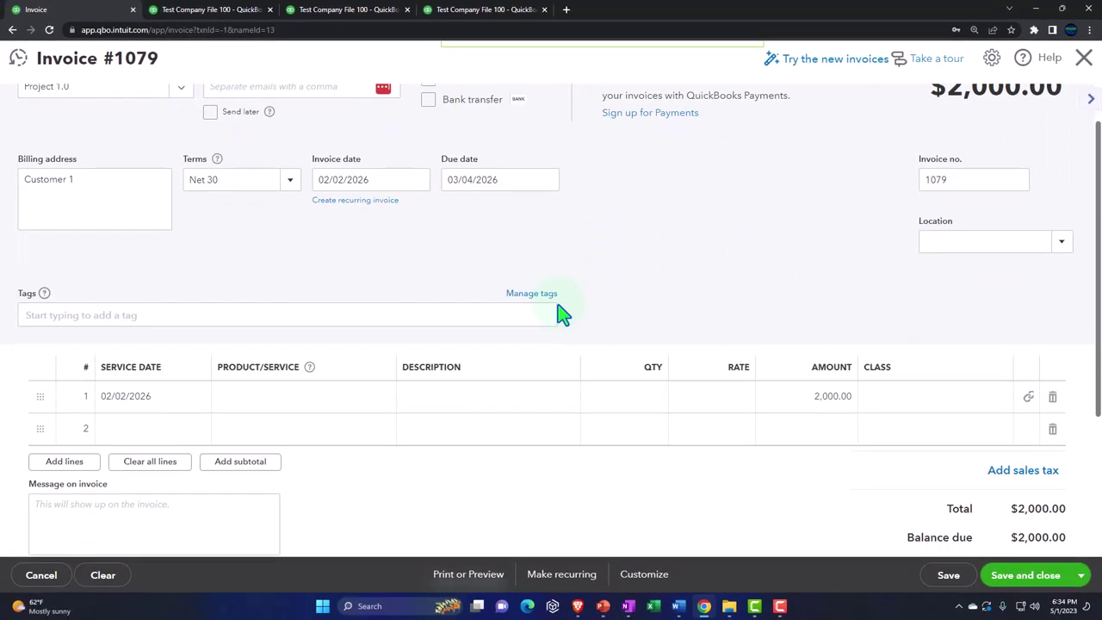
scroll(560, 314, down, 1)
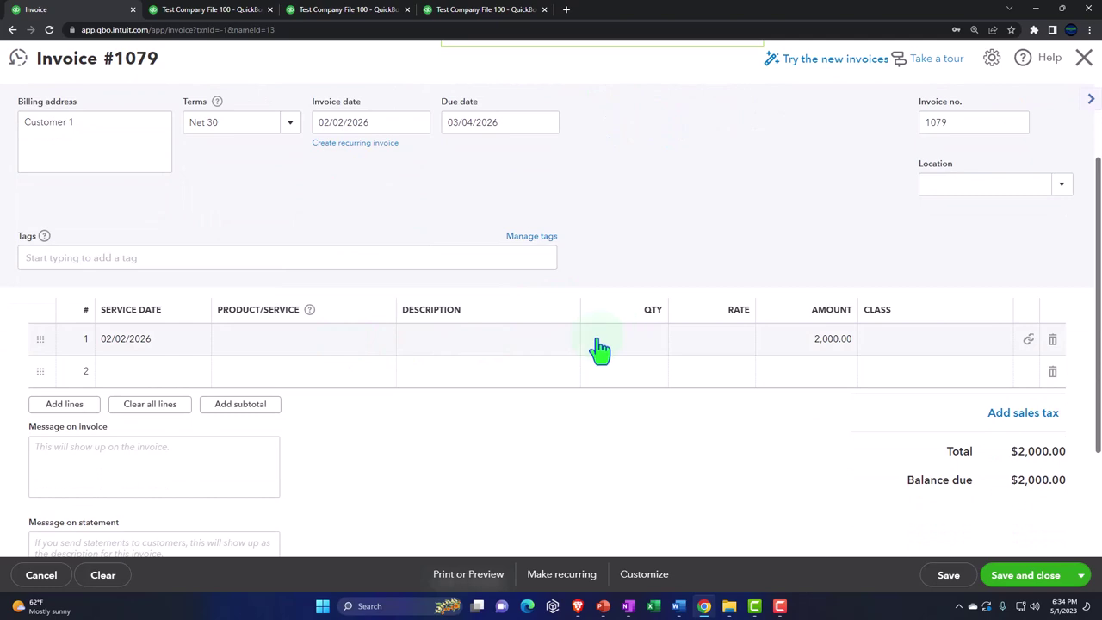
Step: Create a new product/service from the second invoice line, of type Service and named Markup
click(351, 374)
click(379, 371)
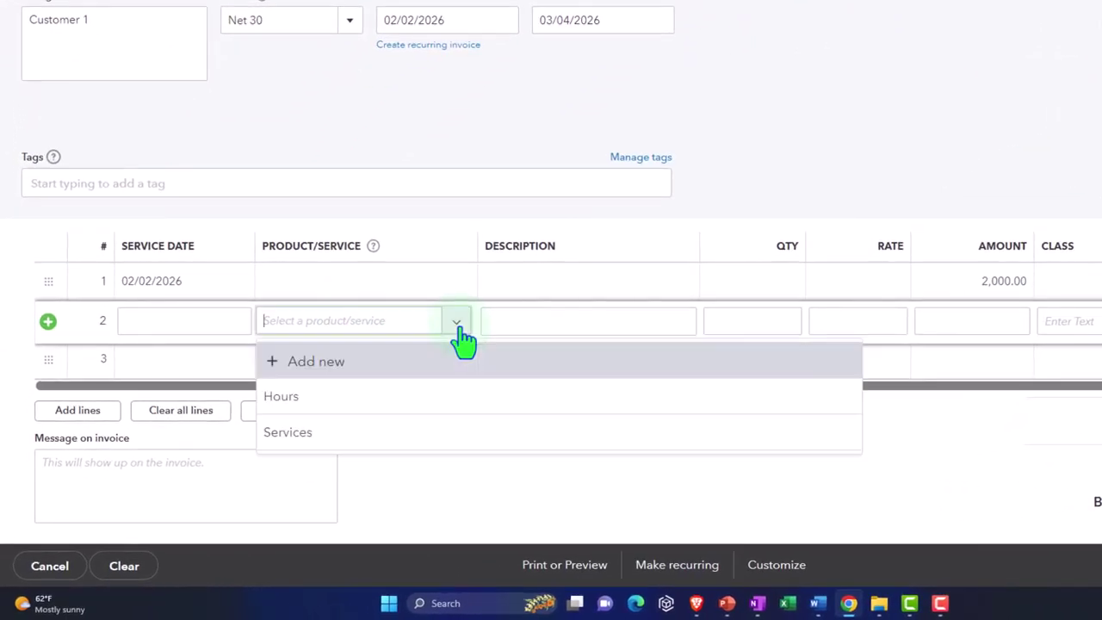
click(370, 363)
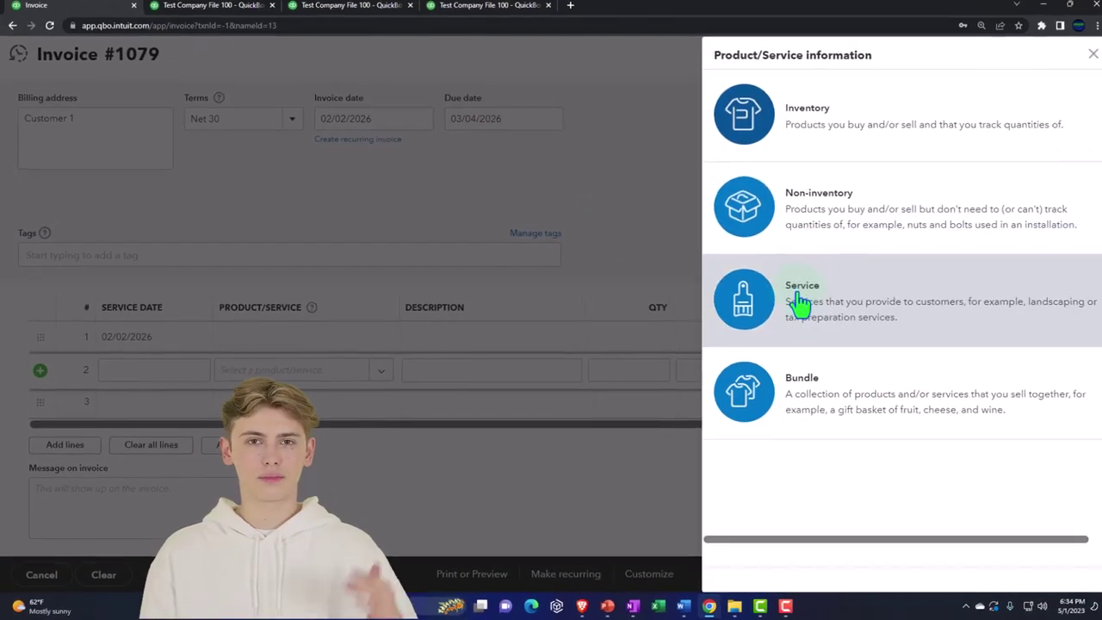
click(799, 302)
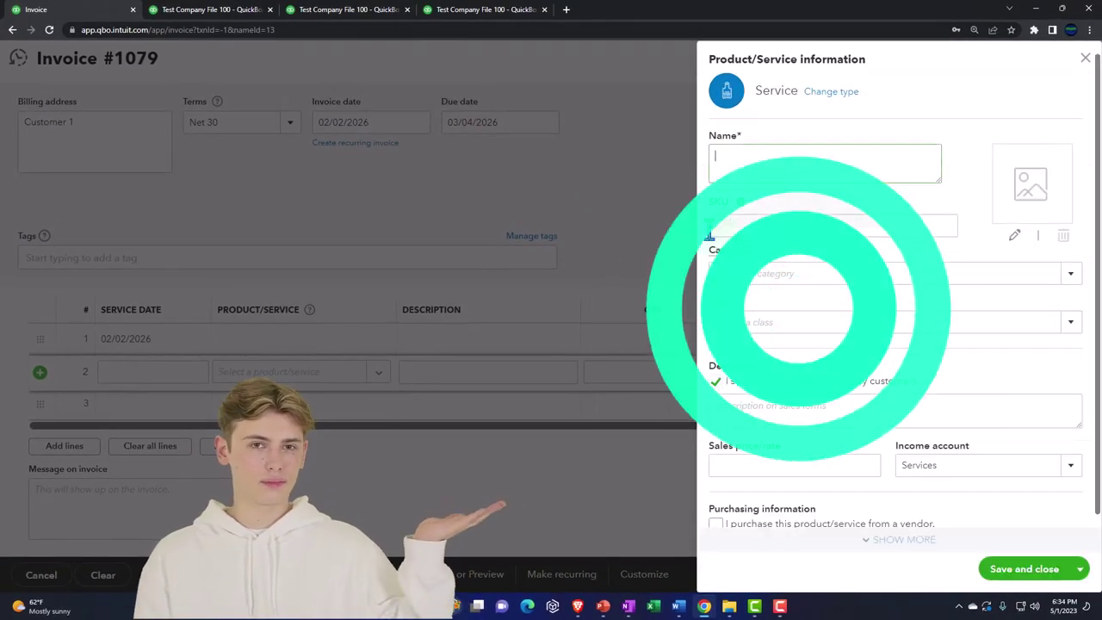
text(Markup)
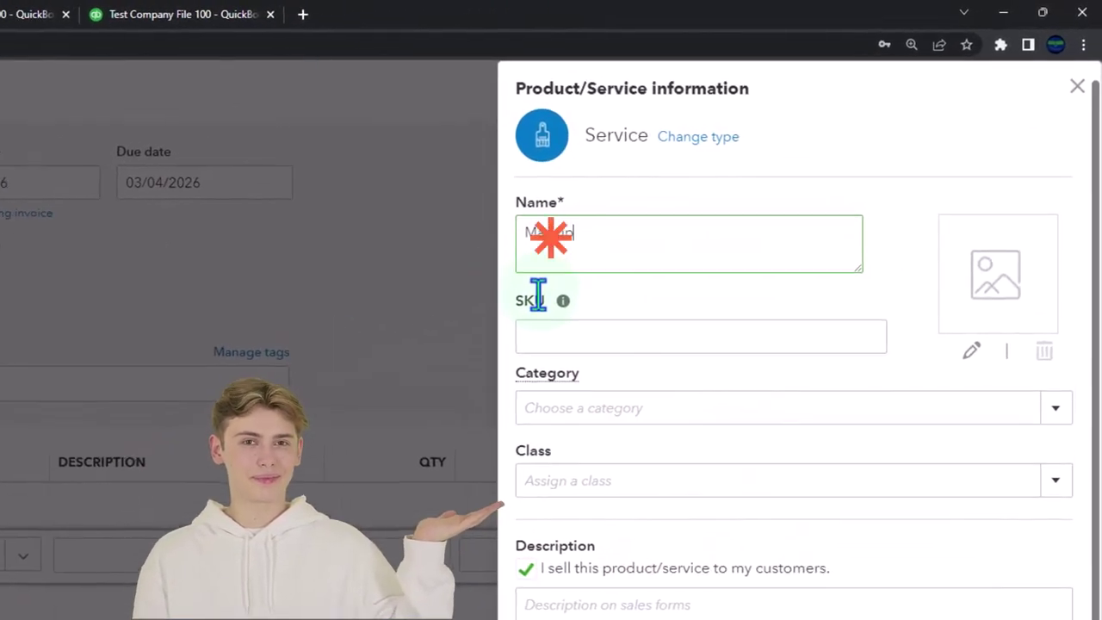
Step: Set the Markup service's income account to Sales of Product Income and save the item to the invoice line
scroll(844, 346, down, 1)
scroll(756, 423, down, 1)
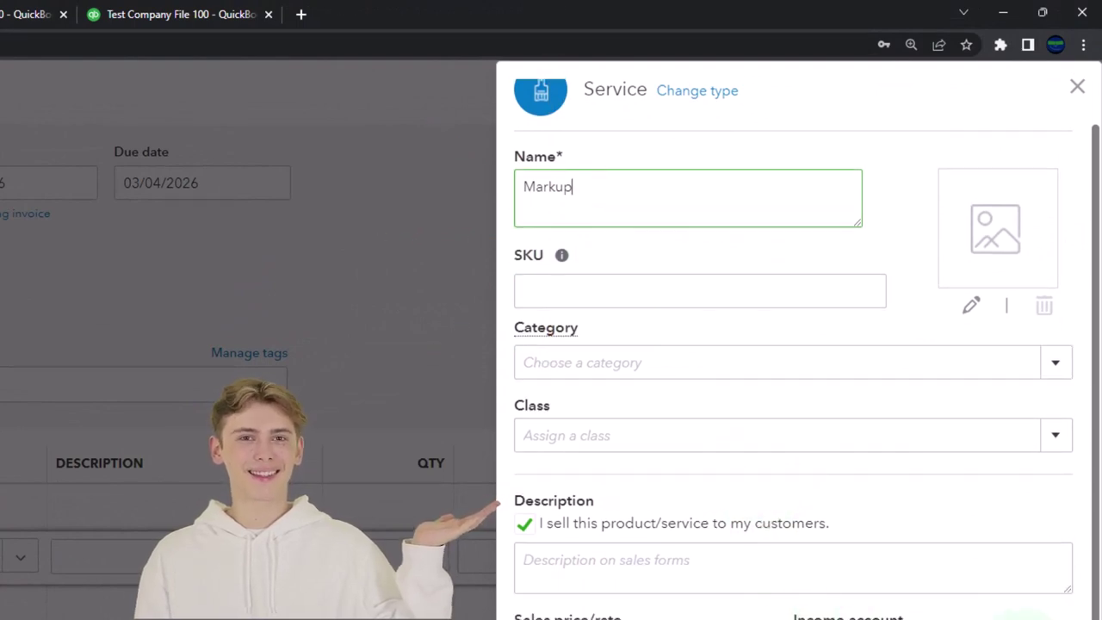
click(1058, 603)
scroll(998, 366, up, 1)
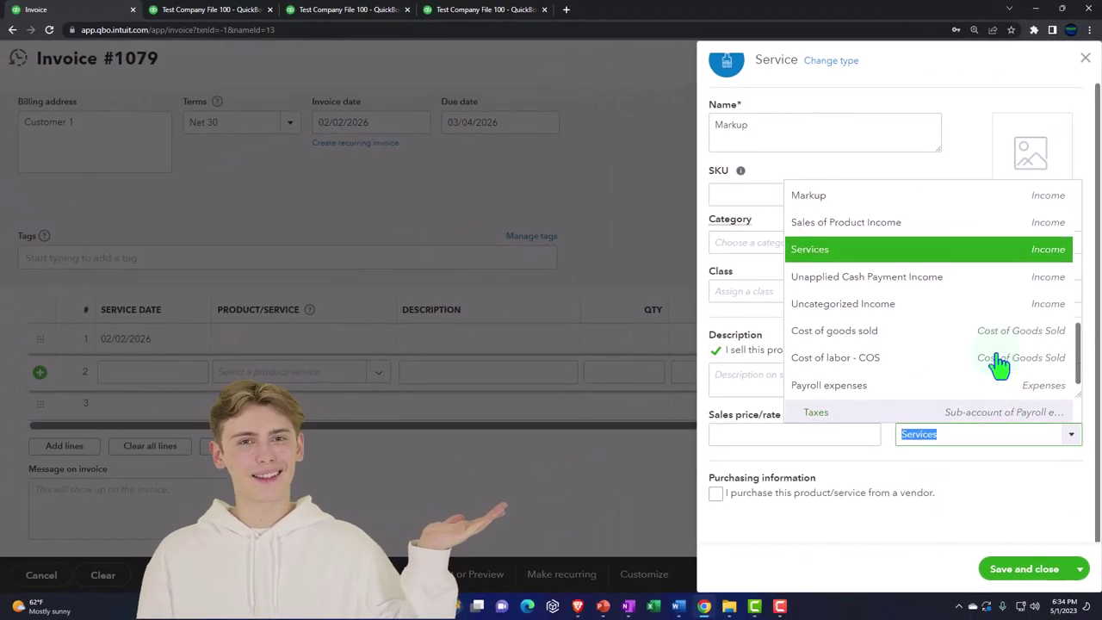
click(845, 228)
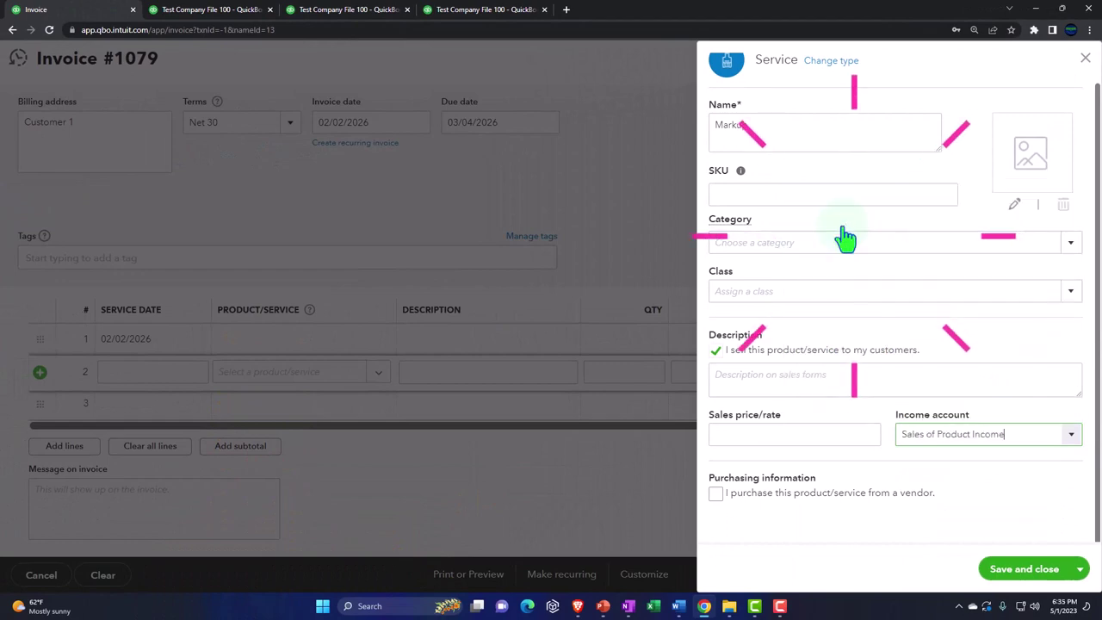
click(1020, 570)
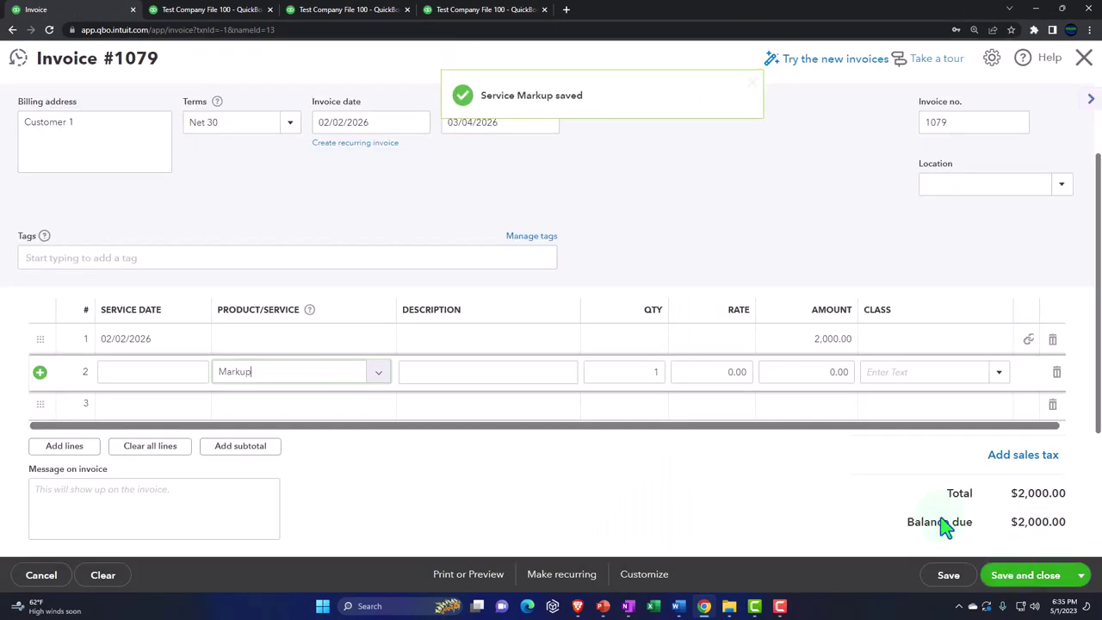
Step: Set the Markup line's amount to 500, then save and close the Project 1.0 invoice
click(800, 371)
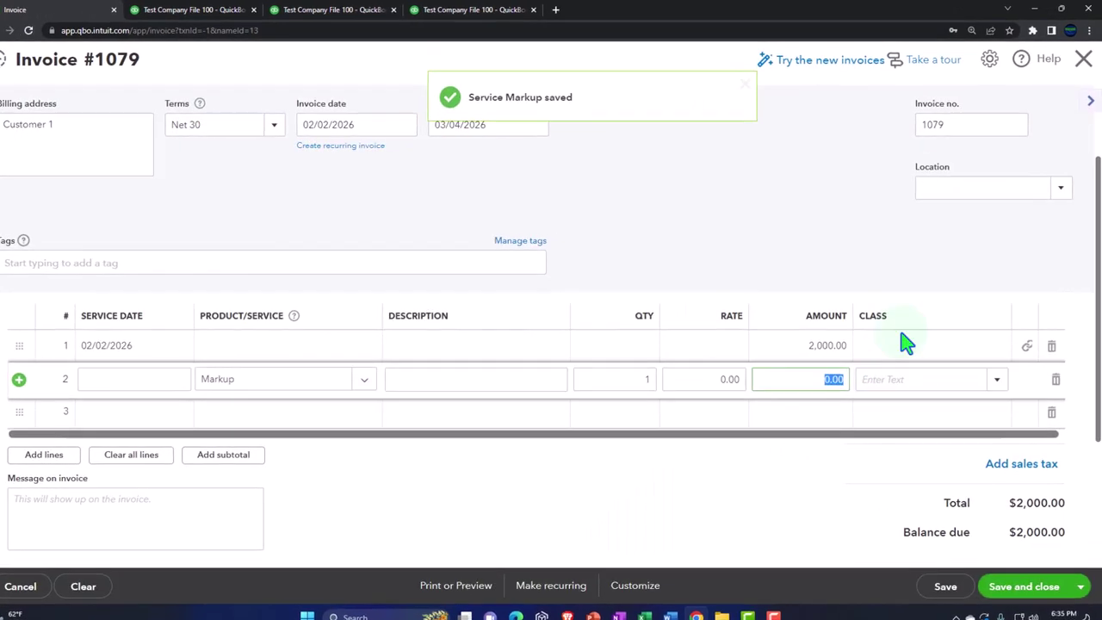
text(500)
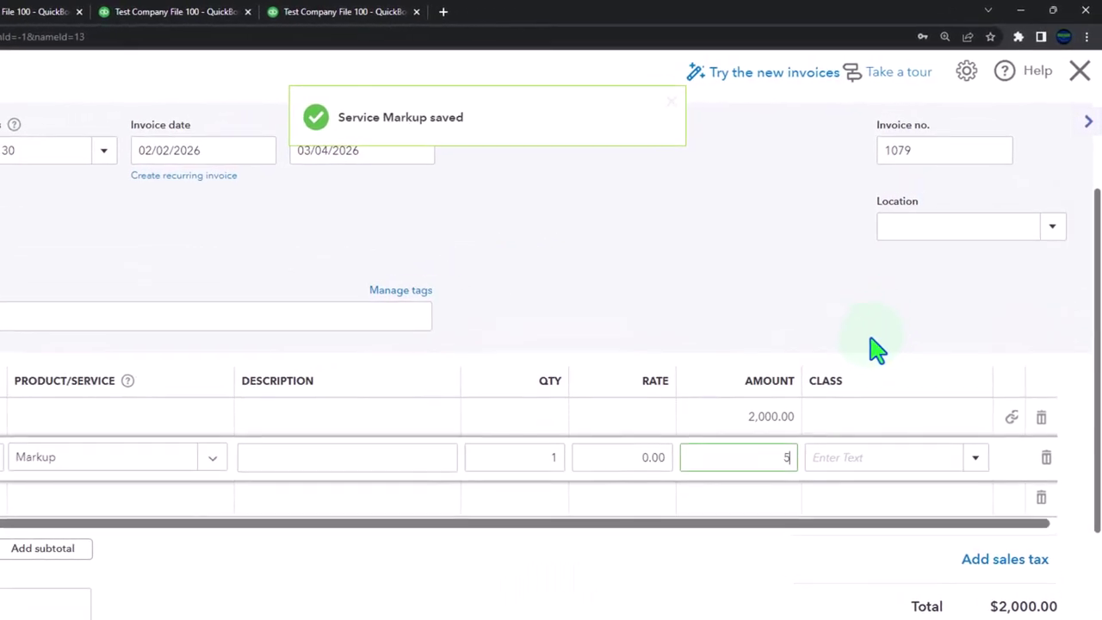
click(766, 441)
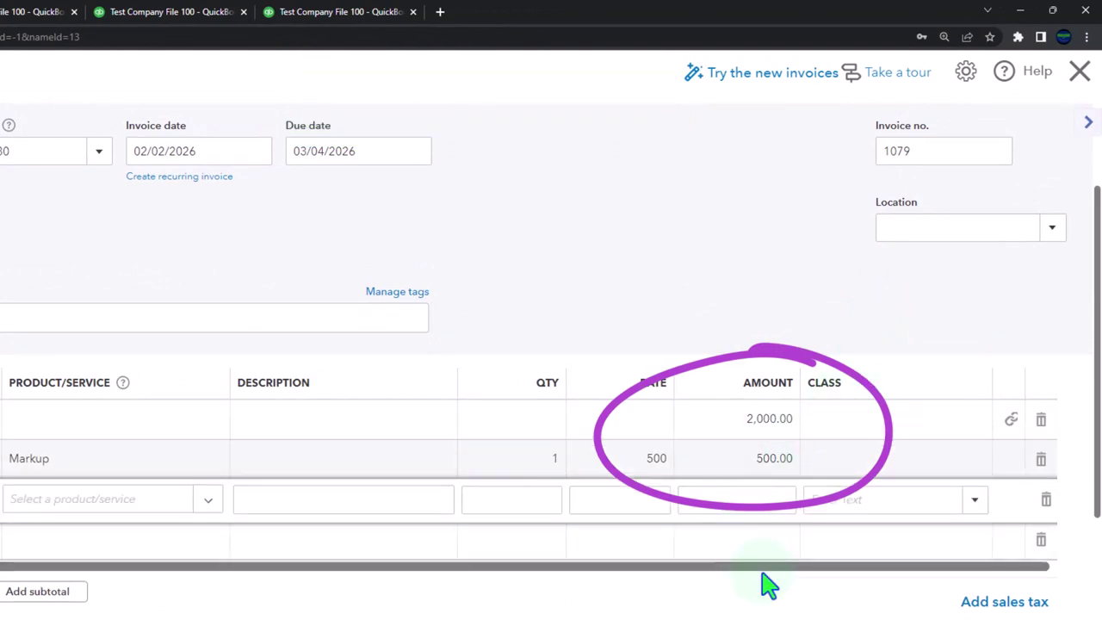
scroll(861, 573, down, 1)
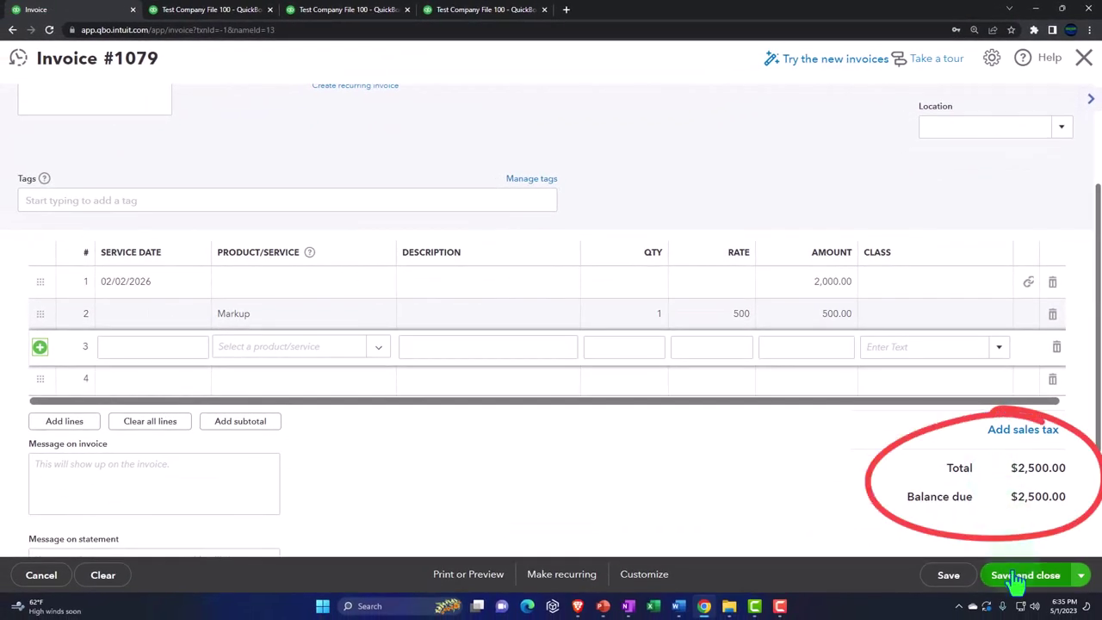
click(1029, 577)
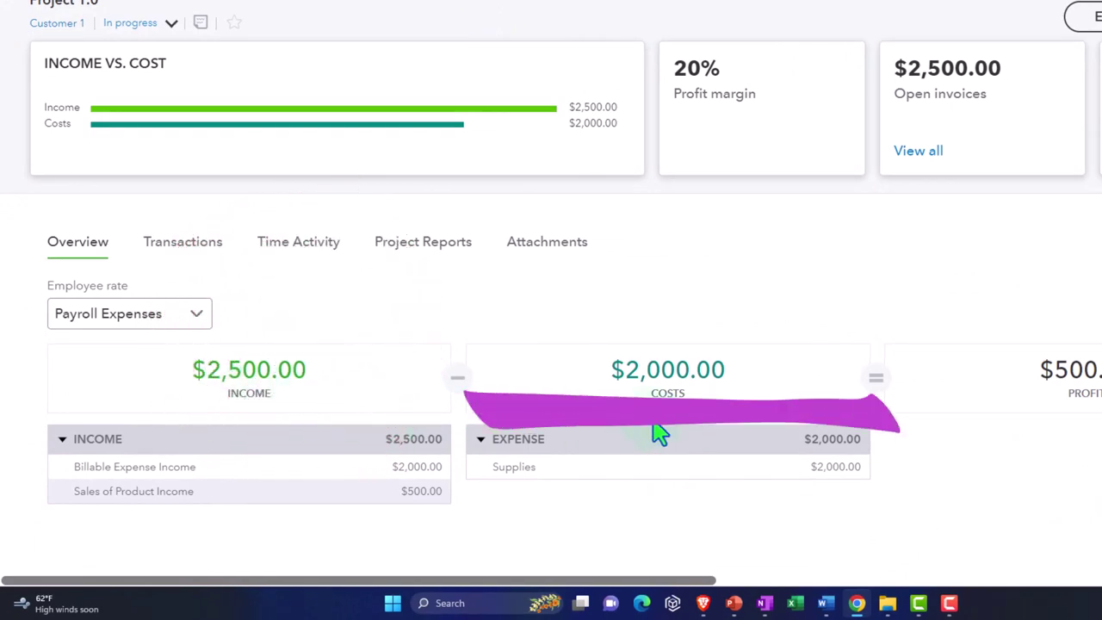
Step: Rerun the 2026 Balance Sheet by customer in the second browser tab and examine the Project 1.0 receivable, liabilities and equity
click(225, 12)
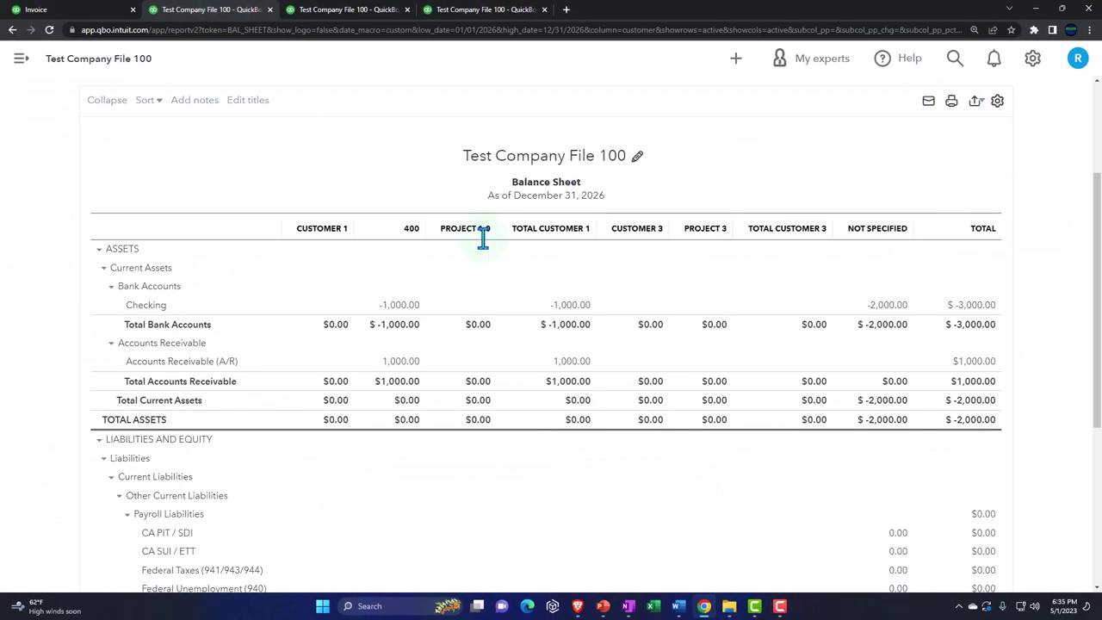
scroll(483, 240, up, 2)
click(148, 227)
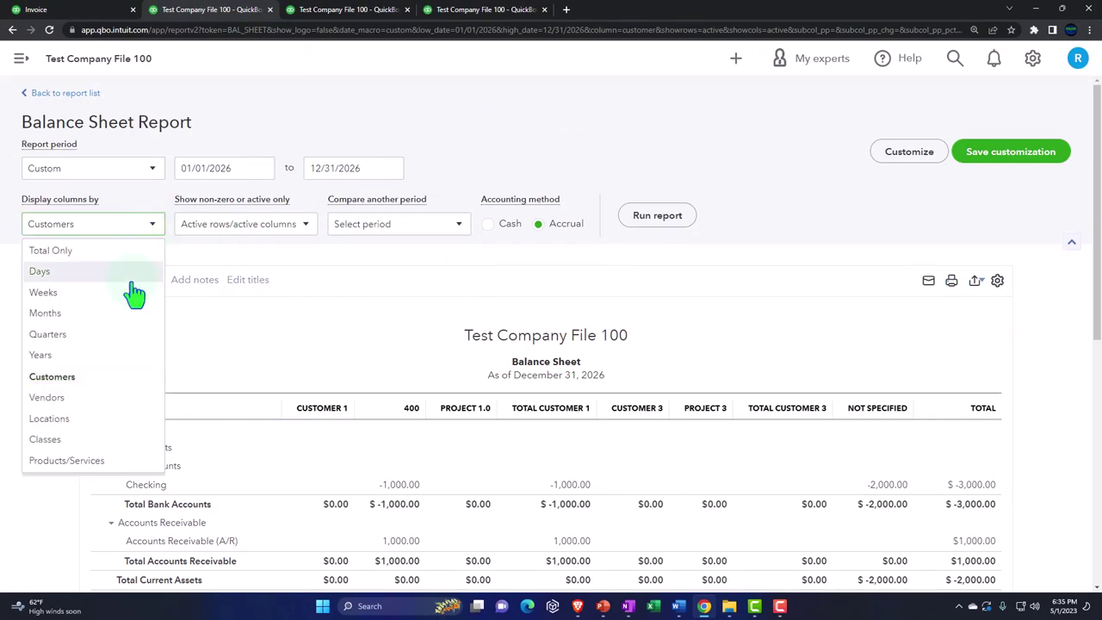
click(61, 378)
click(131, 226)
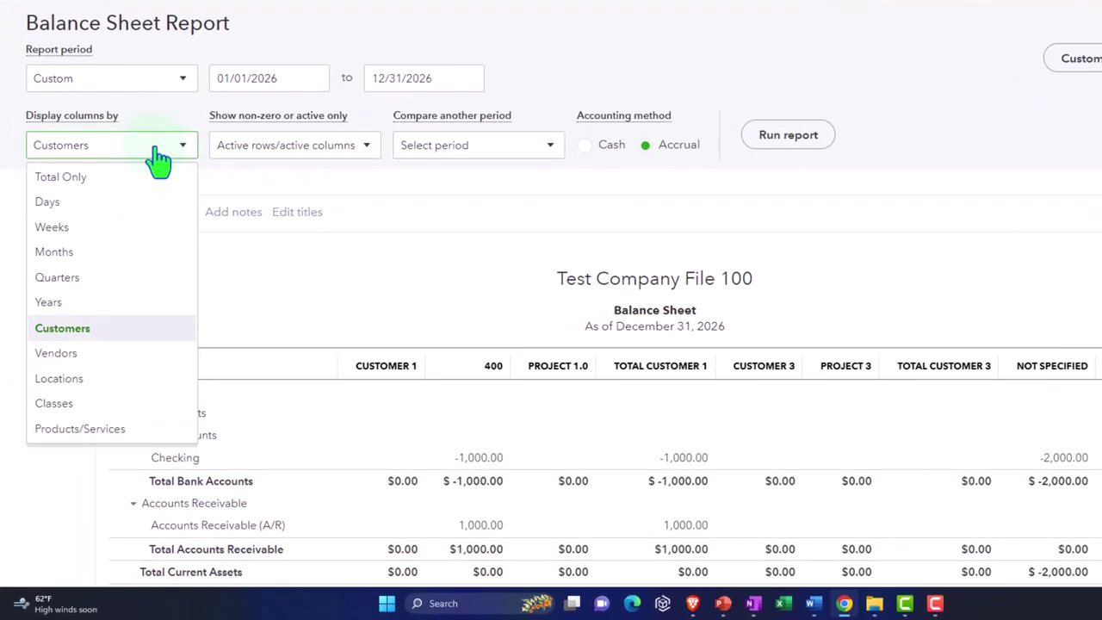
click(94, 328)
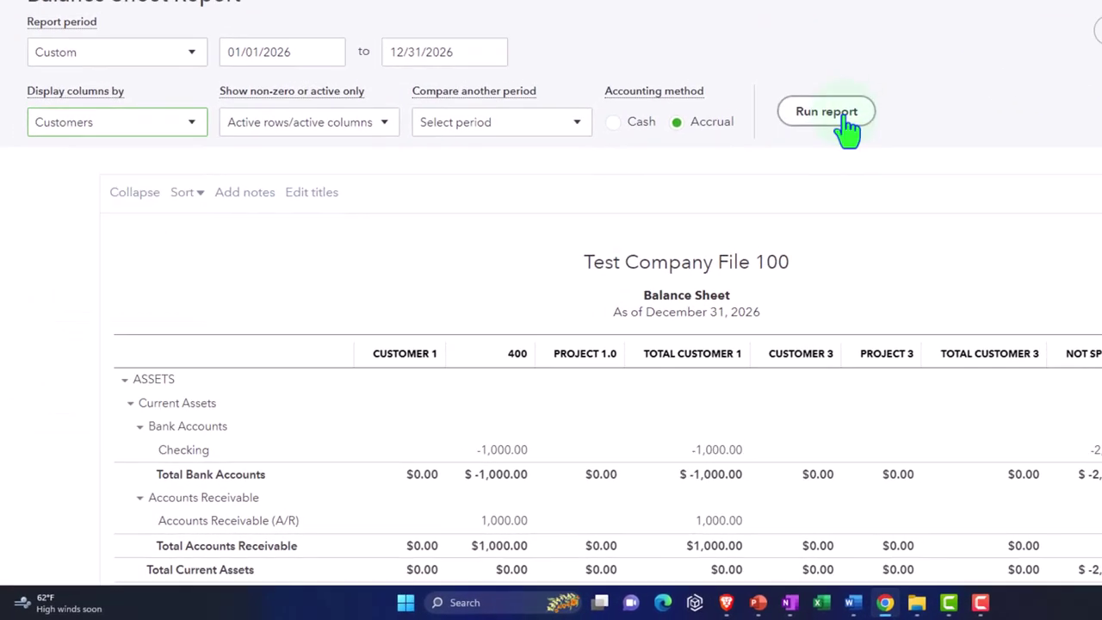
click(839, 117)
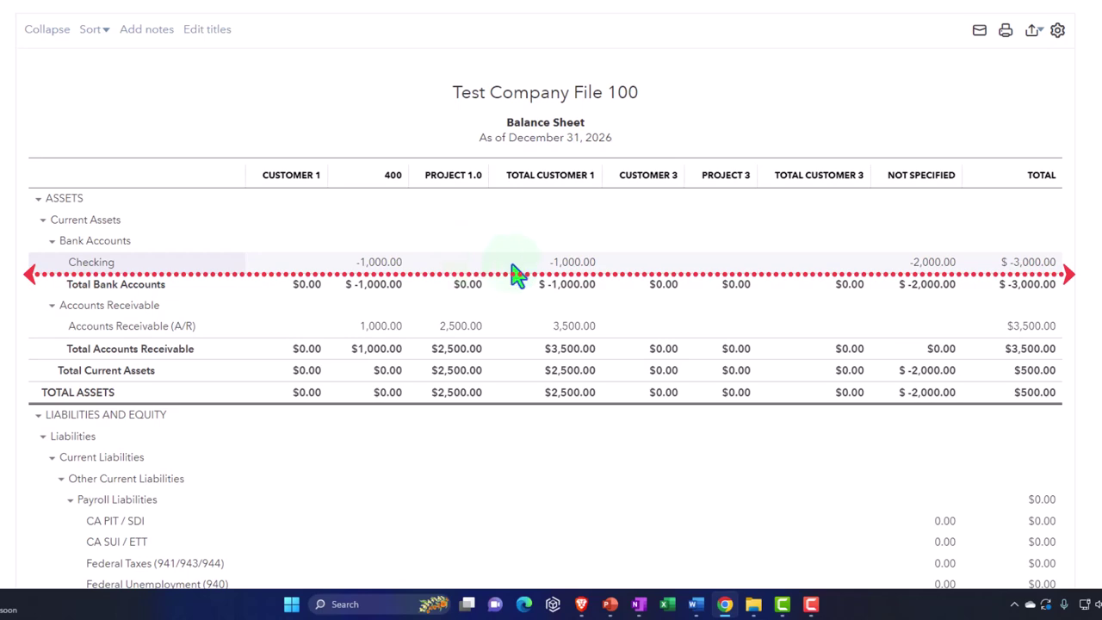
scroll(922, 274, down, 5)
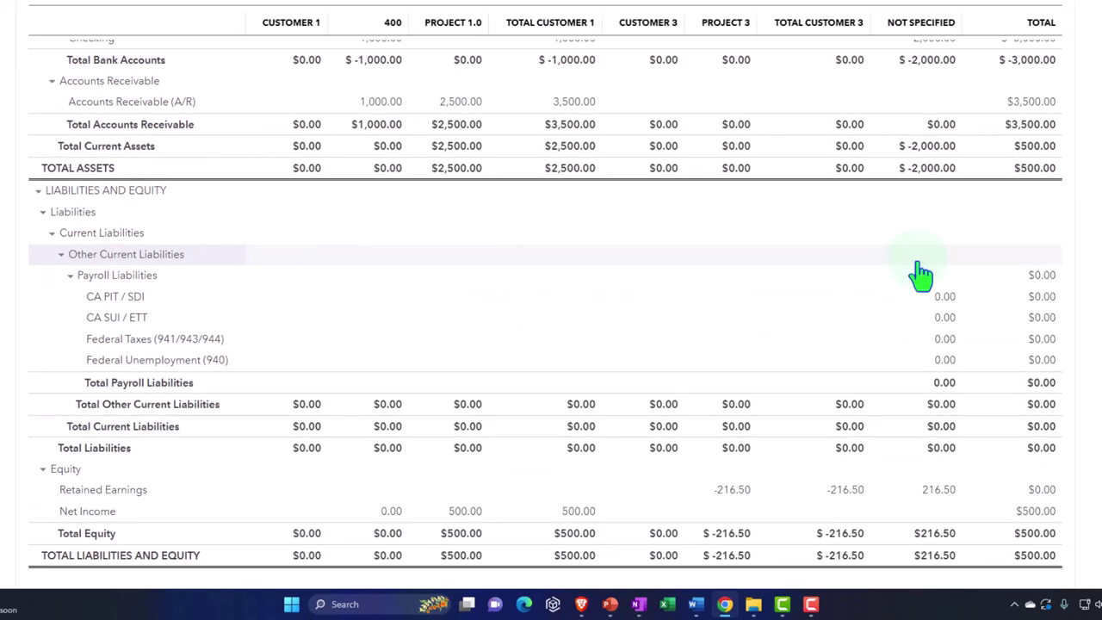
Step: Open the transaction detail behind the Balance Sheet's Checking amount with no customer specified, and return to the report summary
scroll(921, 274, up, 5)
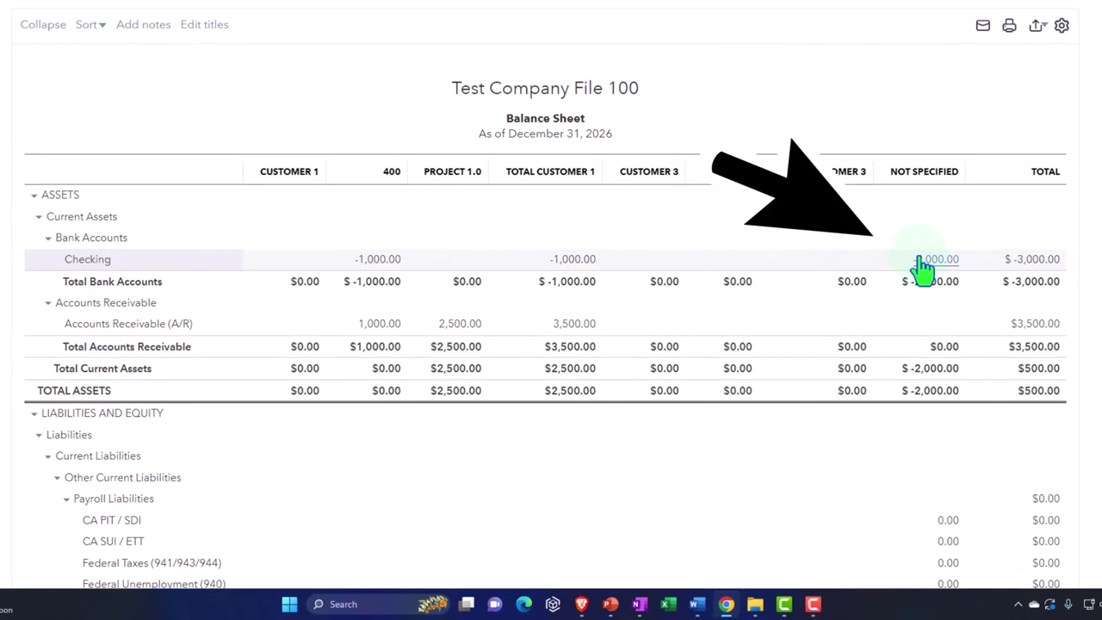
click(919, 260)
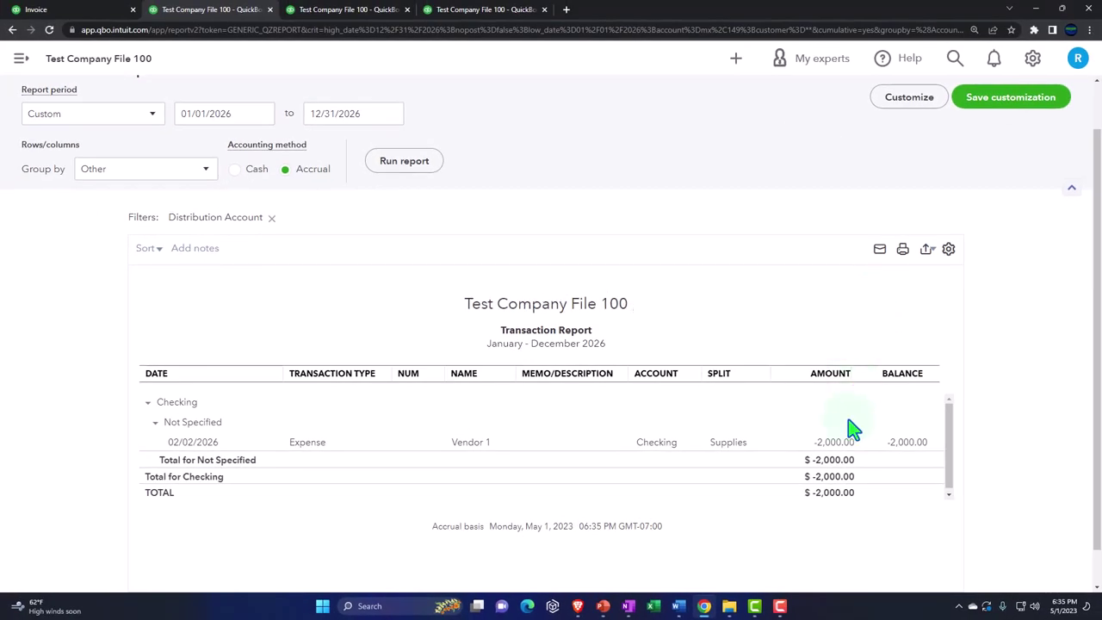
scroll(222, 353, up, 1)
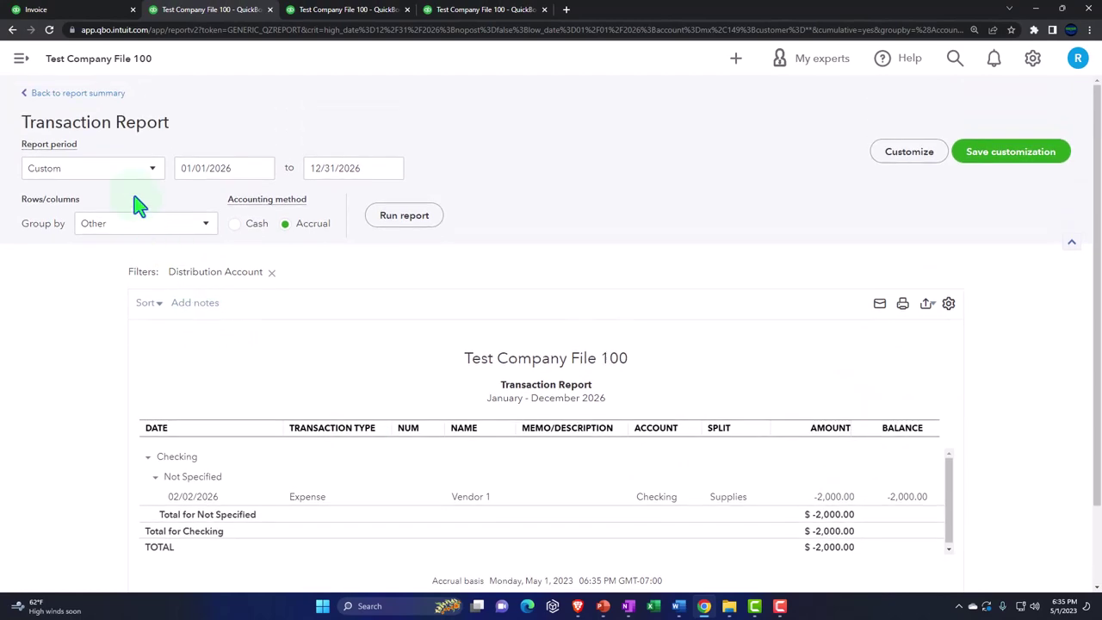
click(86, 94)
Step: Rerun the 2026 Profit and Loss by customer and the Project Profitability Summary to examine Project 1.0's income, costs and profit
click(334, 11)
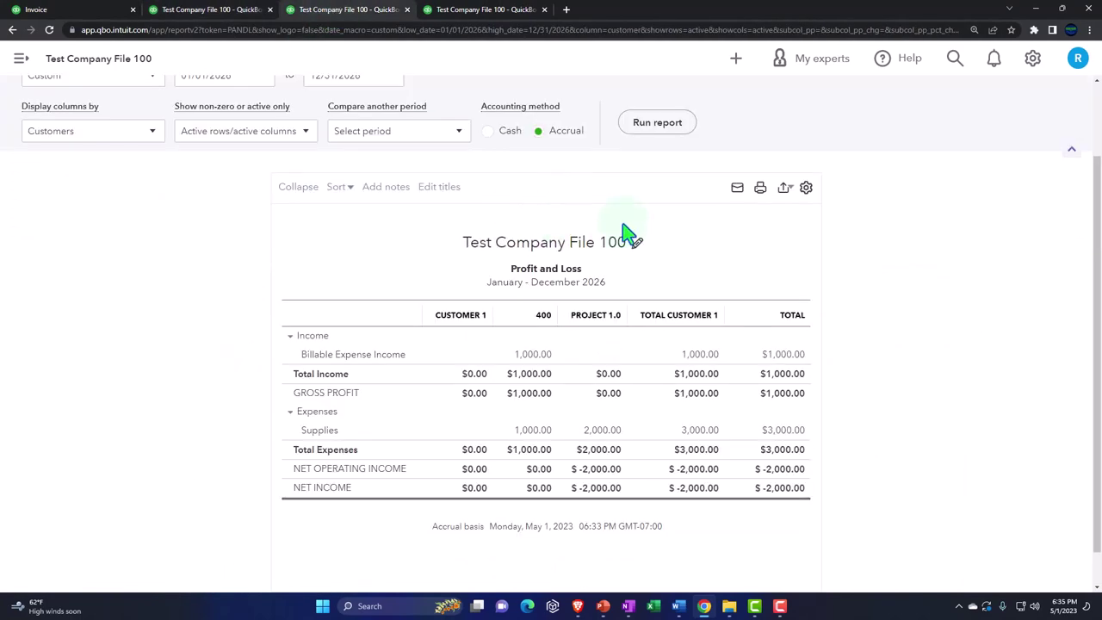
click(657, 126)
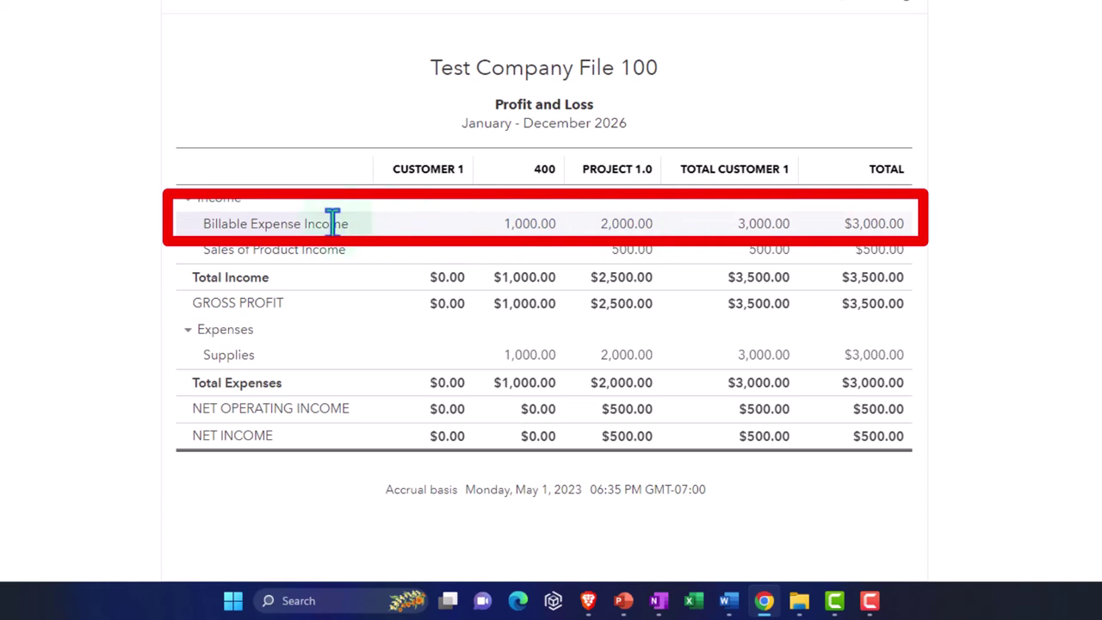
click(620, 306)
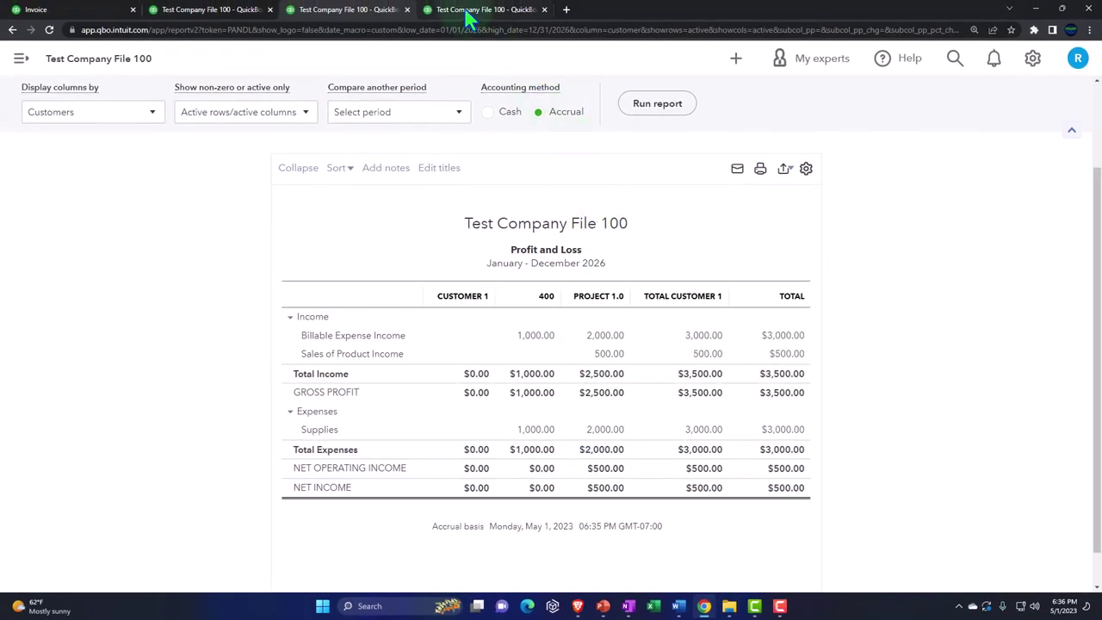
click(467, 17)
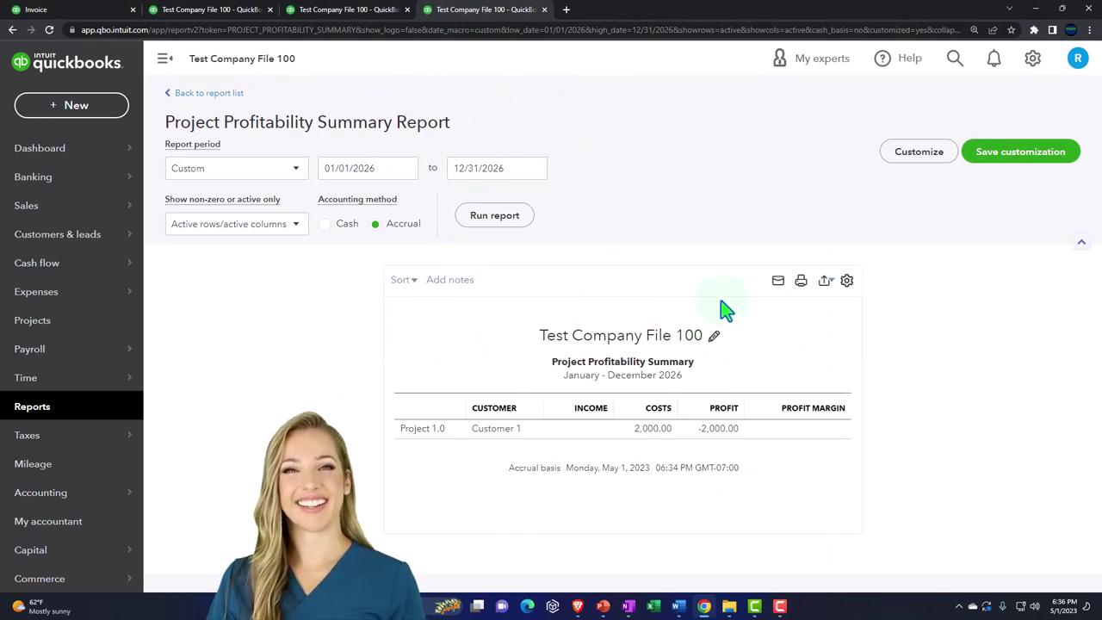
click(471, 191)
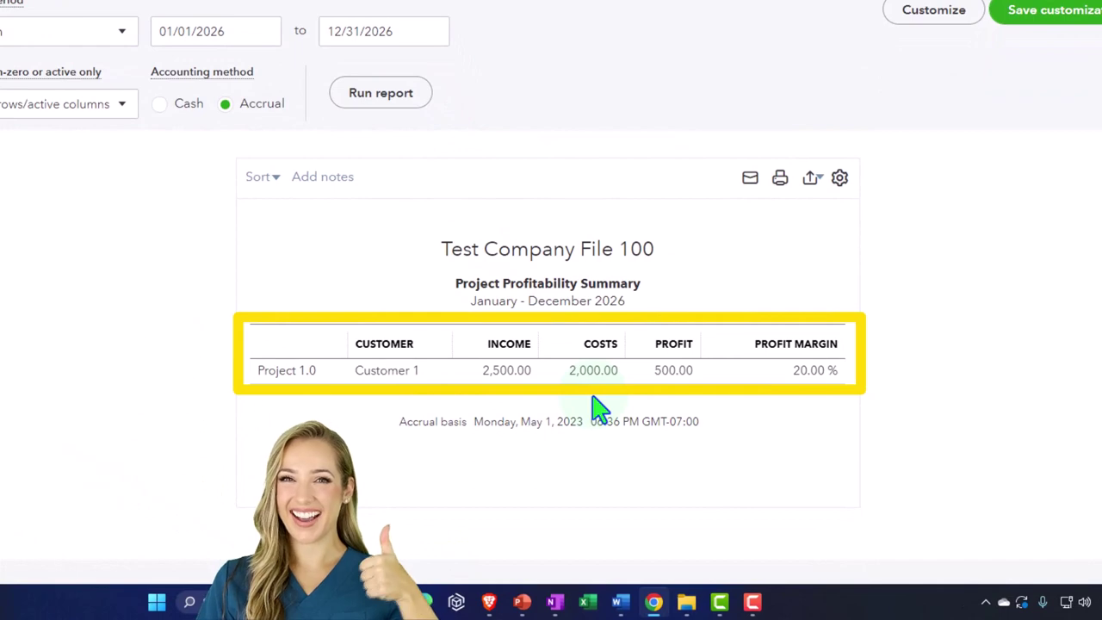
Step: Return to the Project 1.0 page and filter its transactions to all dates to review the related invoice and expense
click(93, 12)
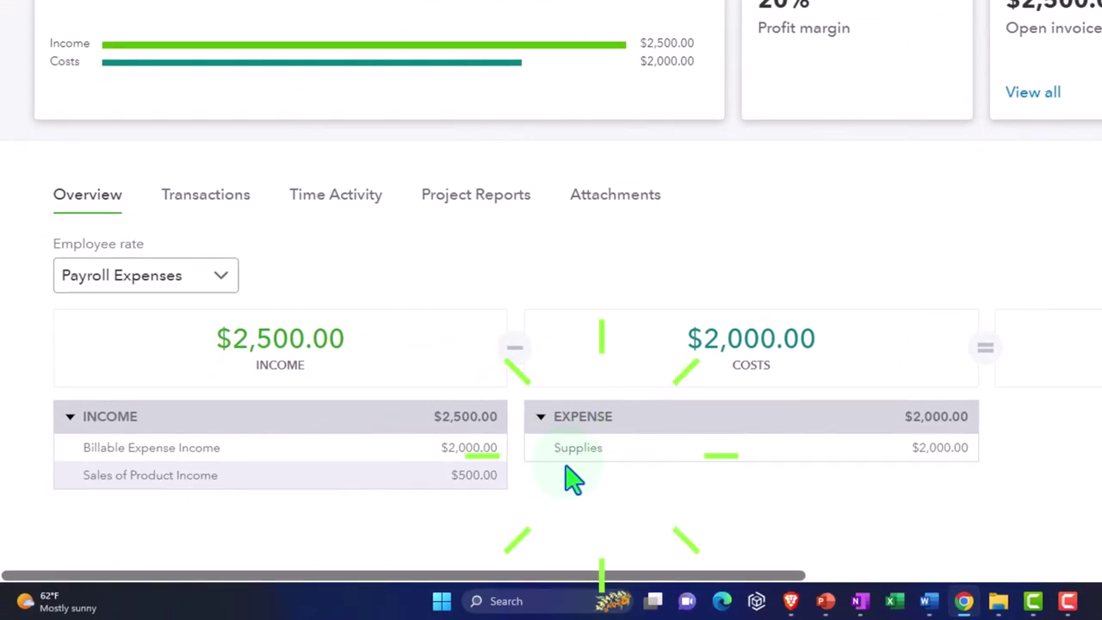
click(206, 195)
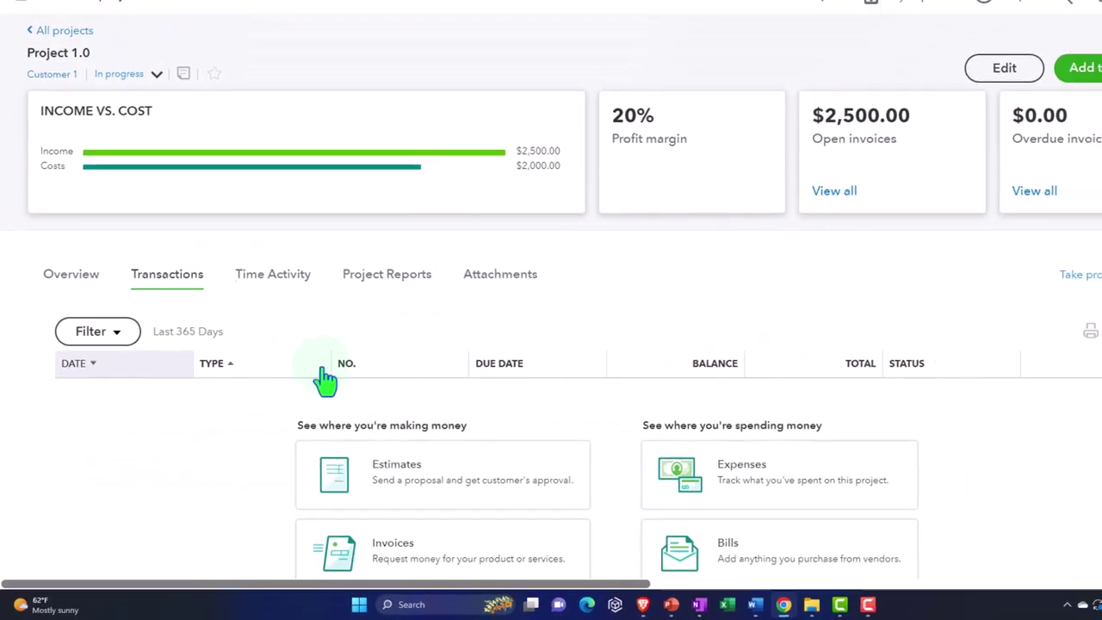
scroll(273, 477, down, 1)
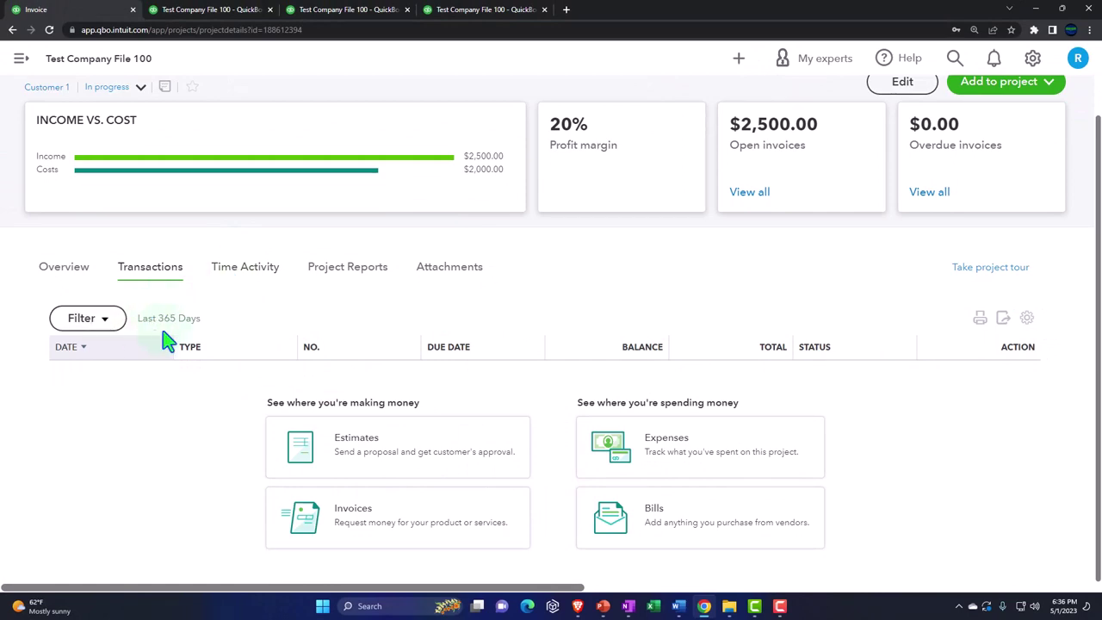
click(118, 323)
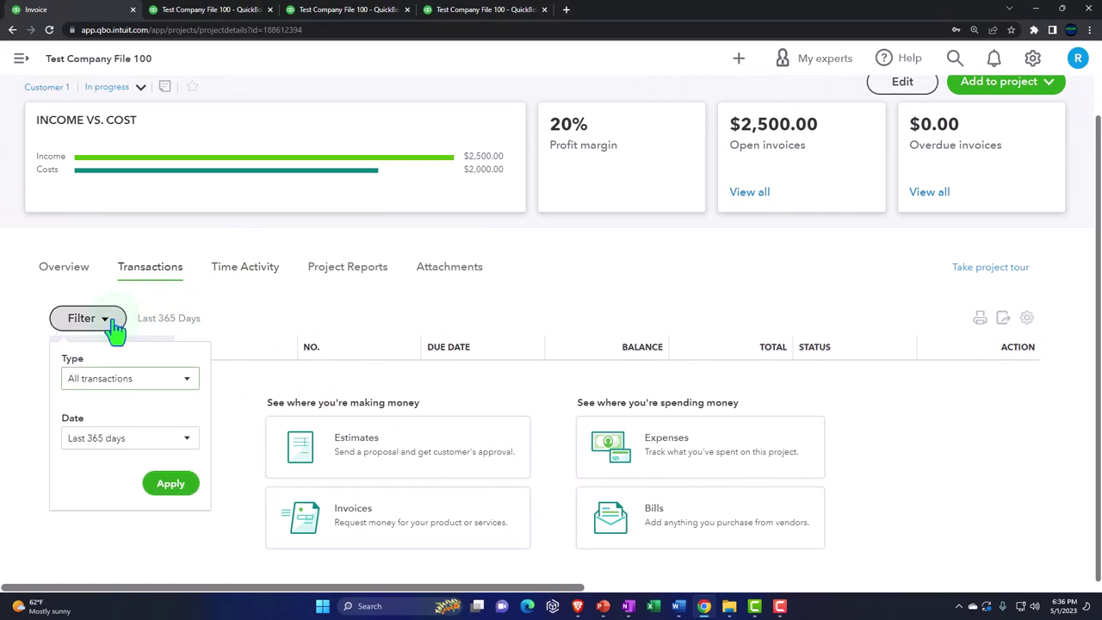
click(191, 444)
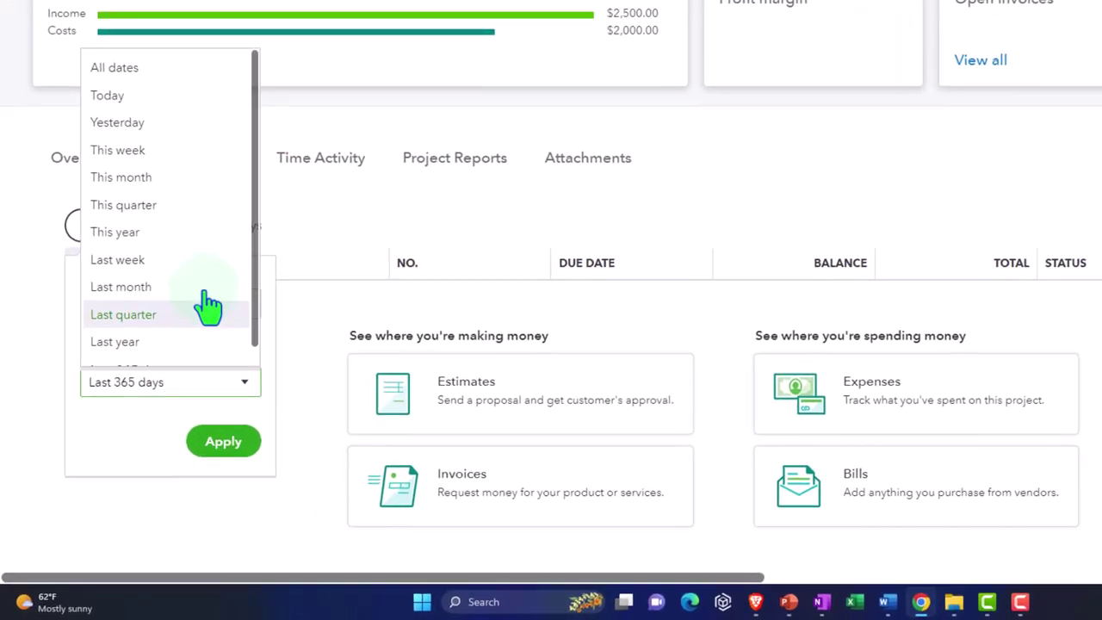
click(142, 50)
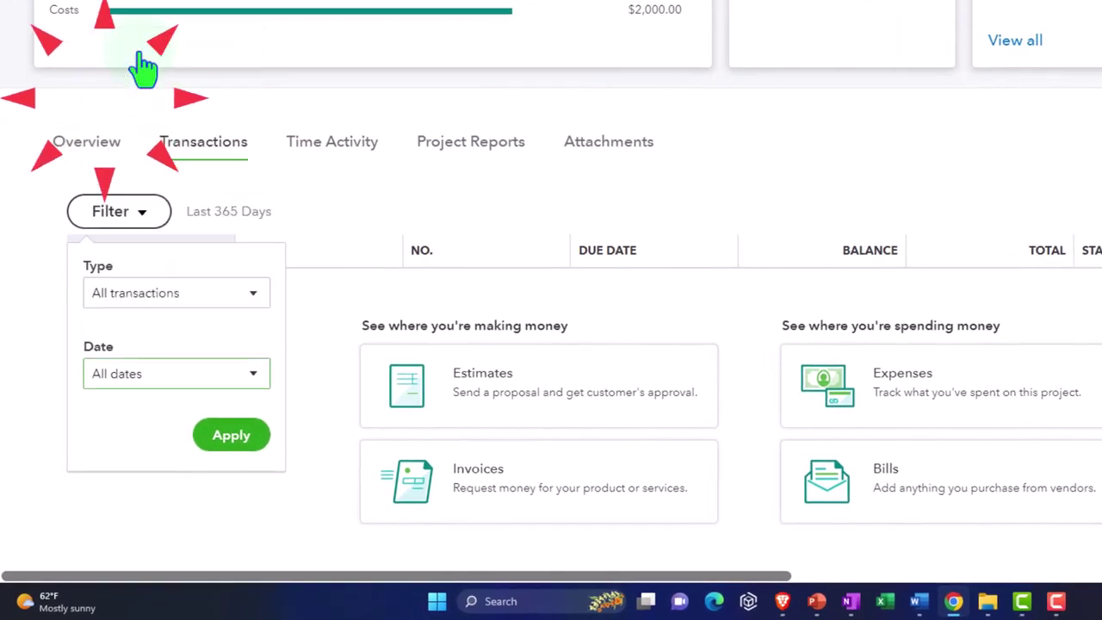
click(254, 437)
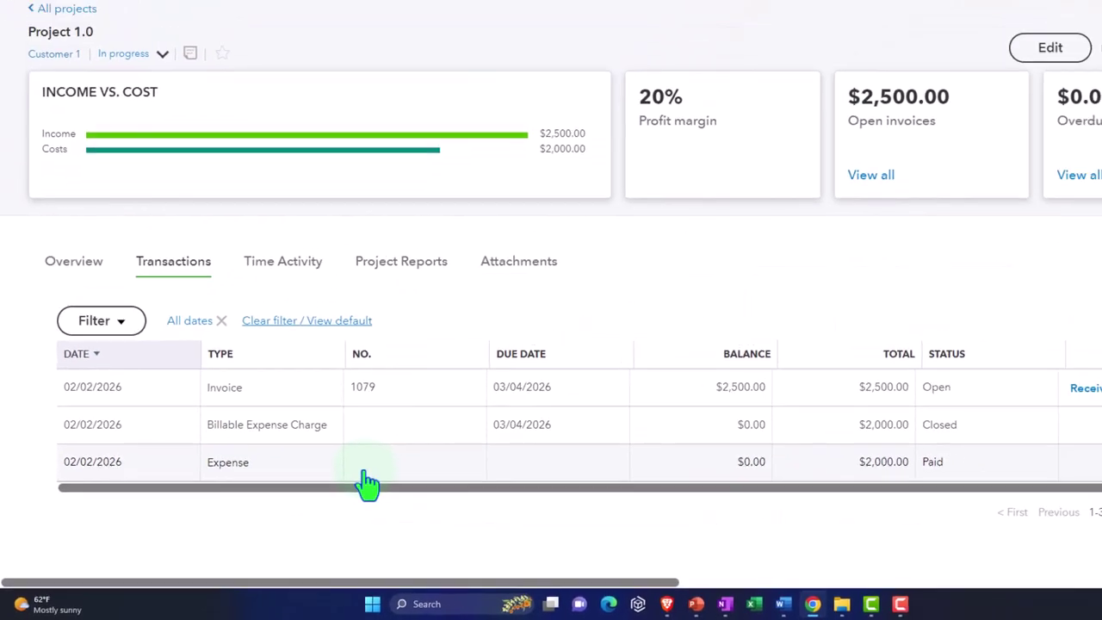
Step: Run the Project profitability report for Project 1.0 and compare it with the 2026 Profit and Loss by customer and Project Profitability Summary
click(248, 311)
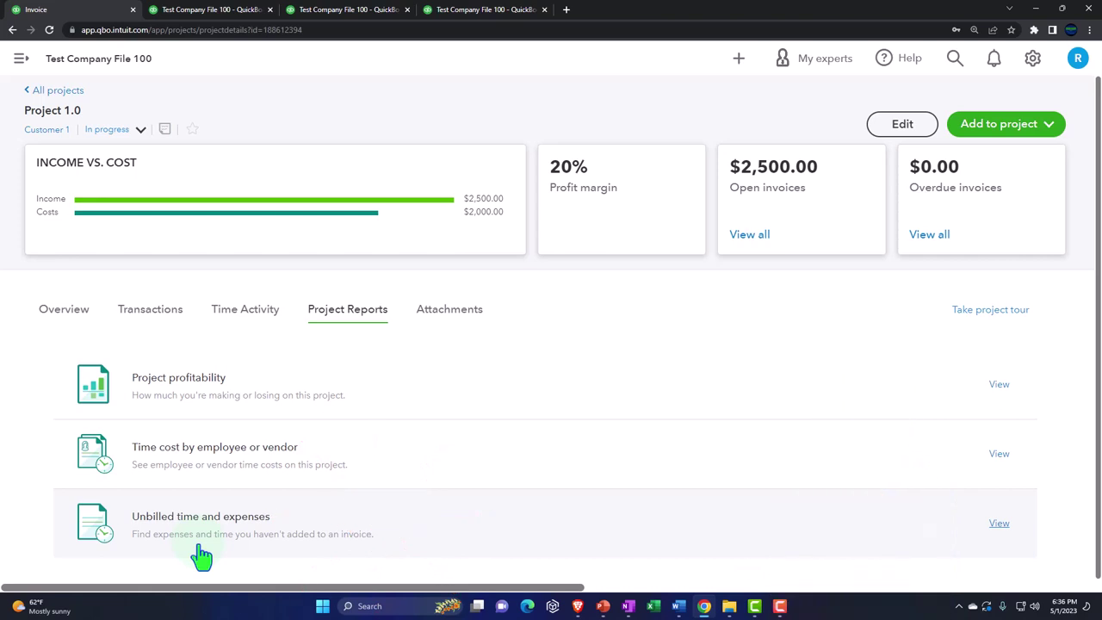
click(181, 394)
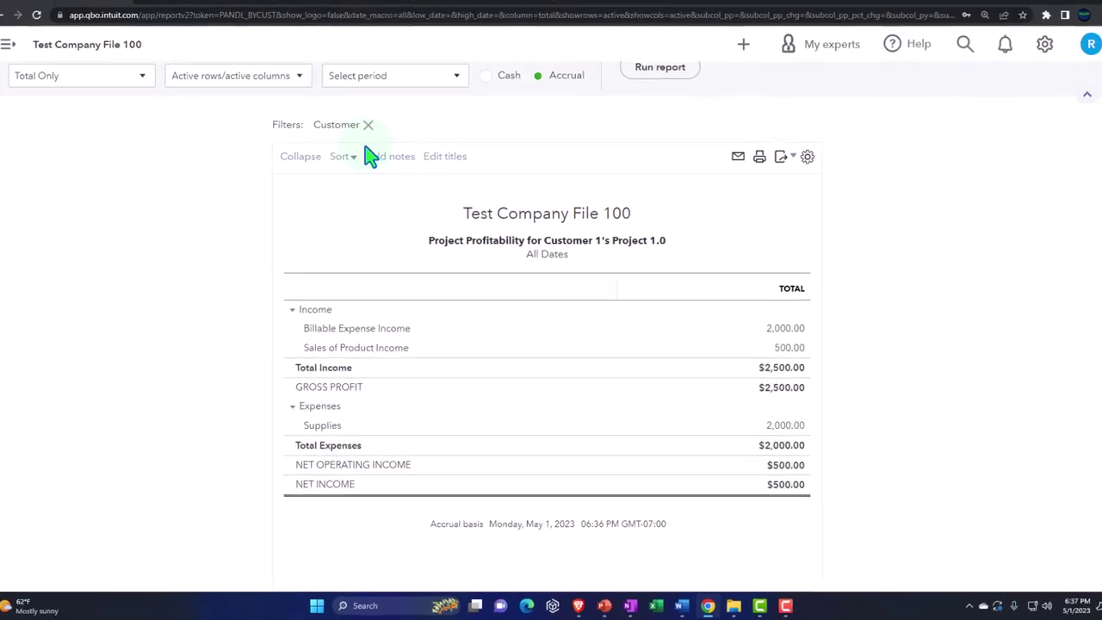
click(357, 11)
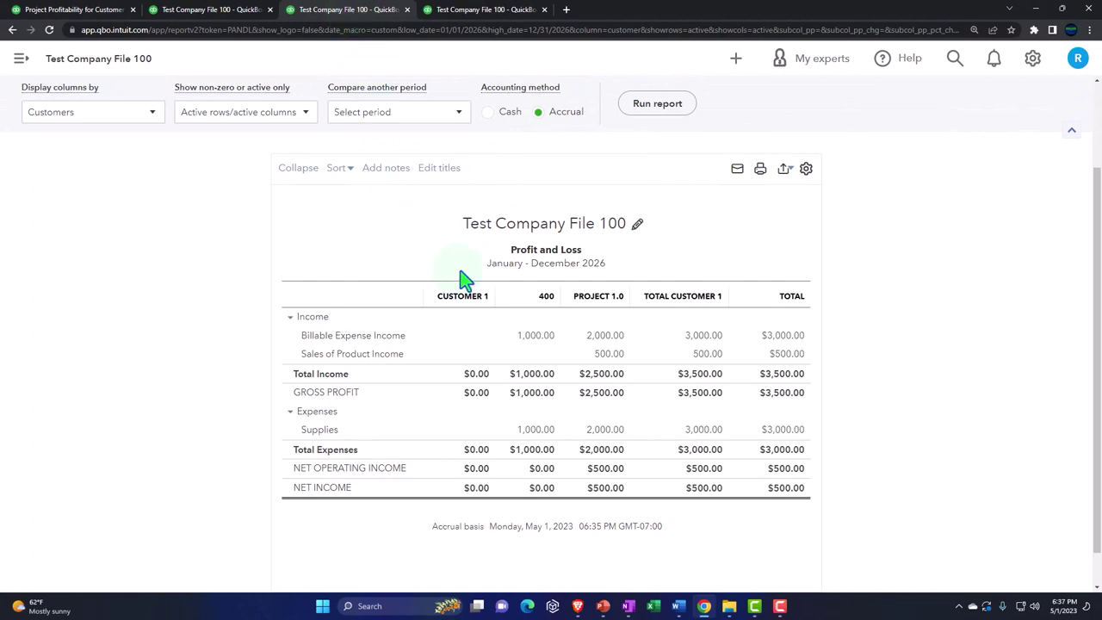
scroll(155, 198, up, 2)
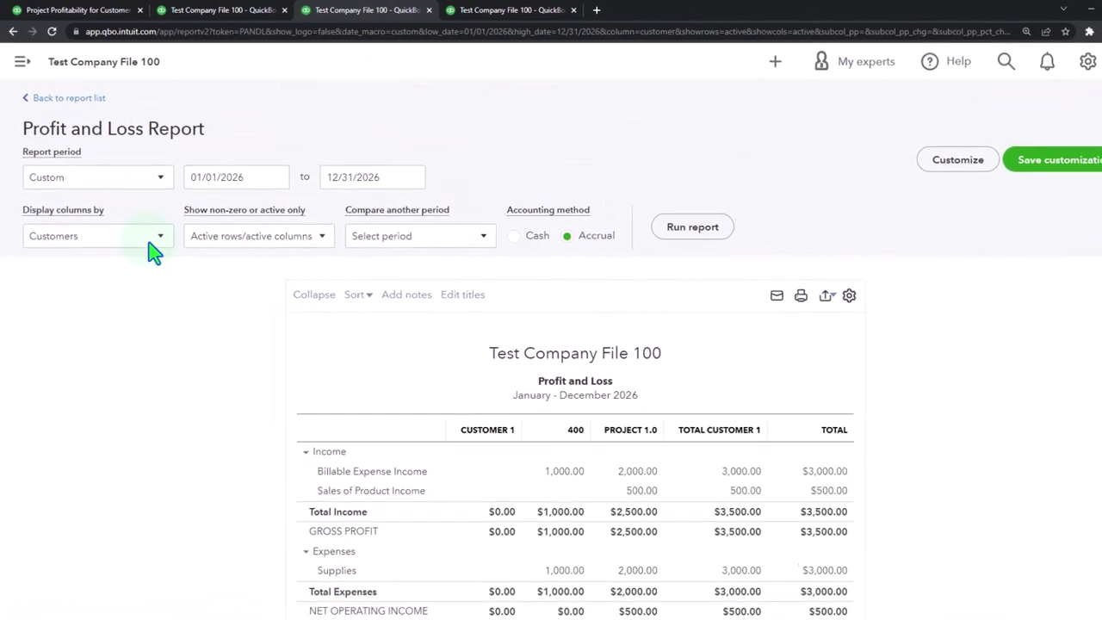
click(149, 244)
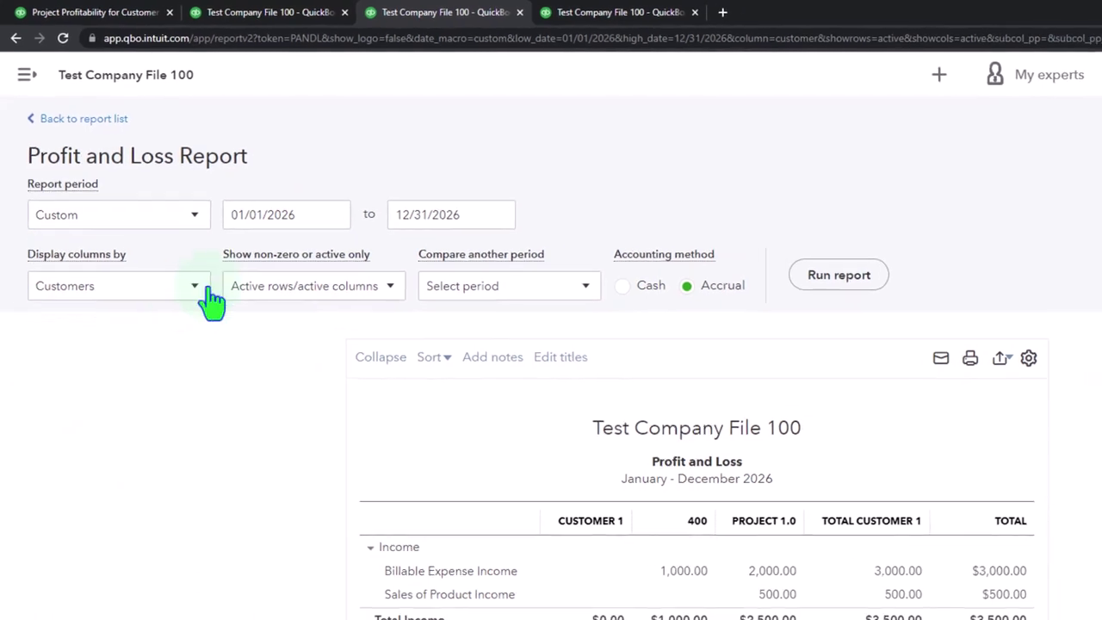
click(592, 14)
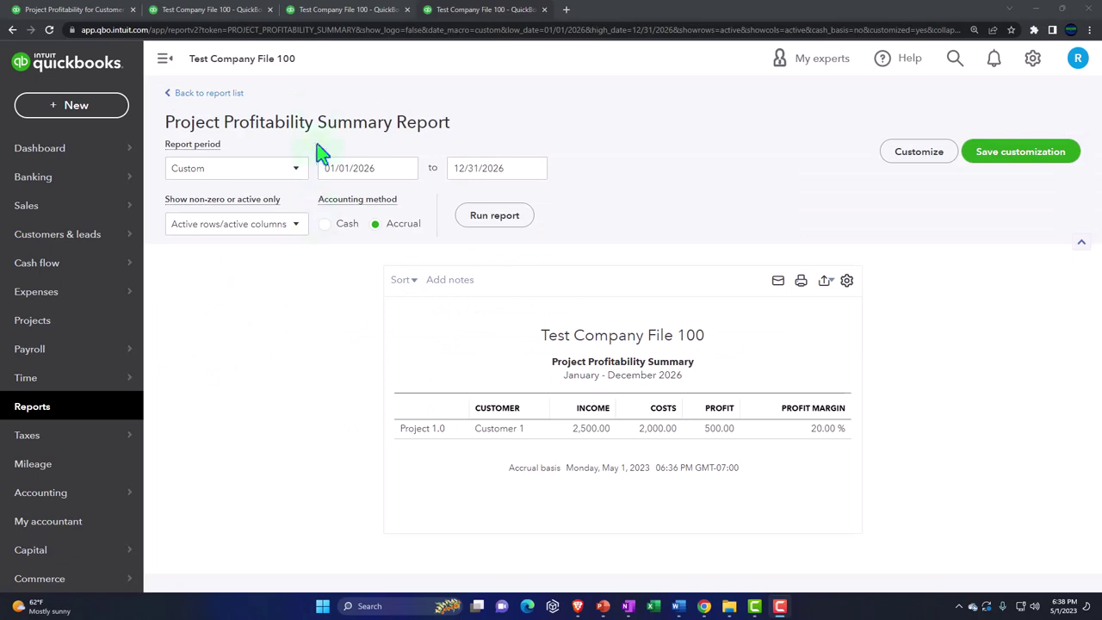
Step: From the Balance Sheet, check the class and location tracking options in the advanced account settings, and return to the report
click(238, 12)
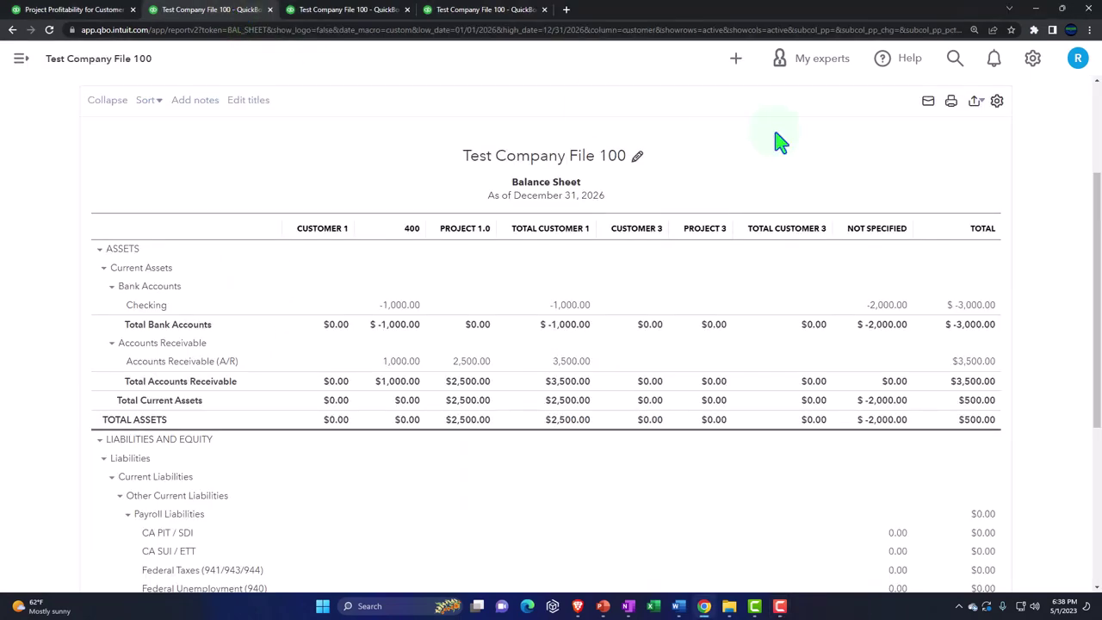
click(1033, 60)
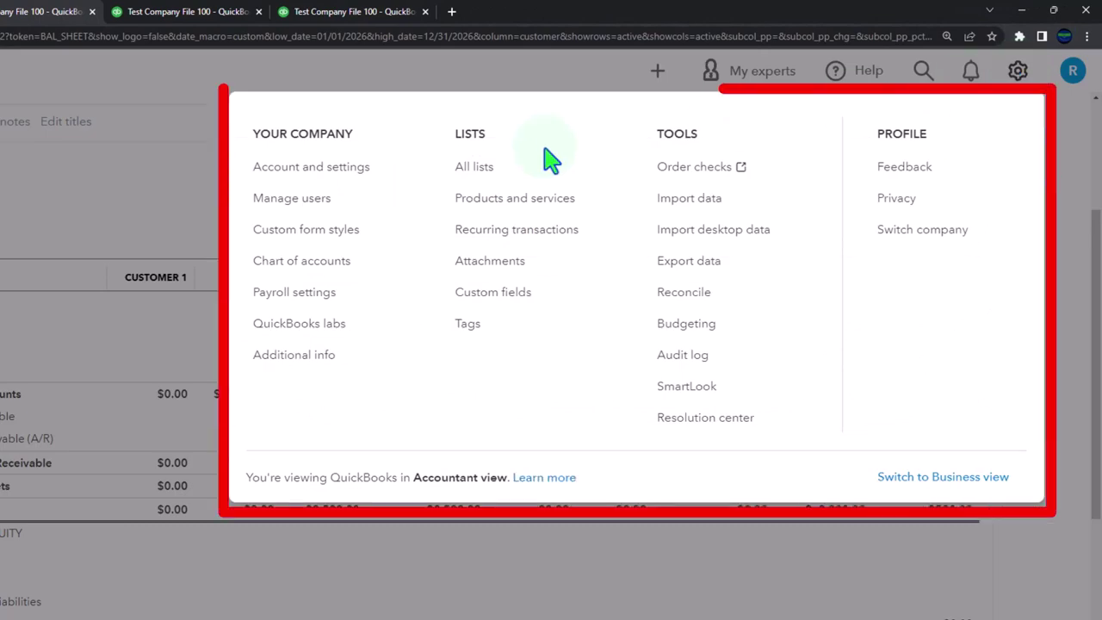
click(314, 169)
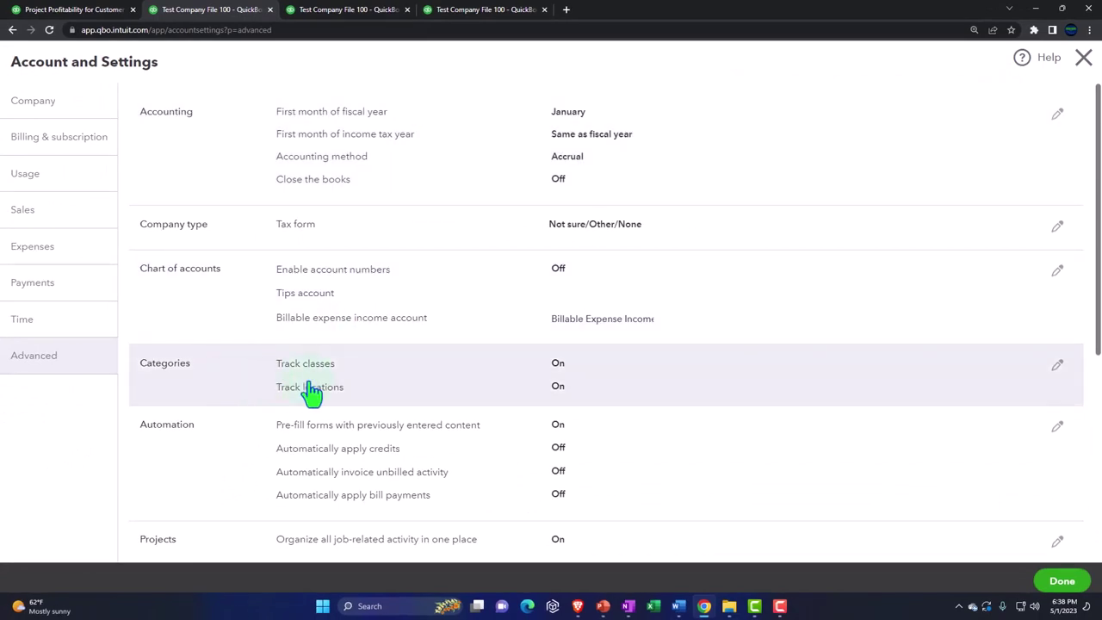
click(310, 391)
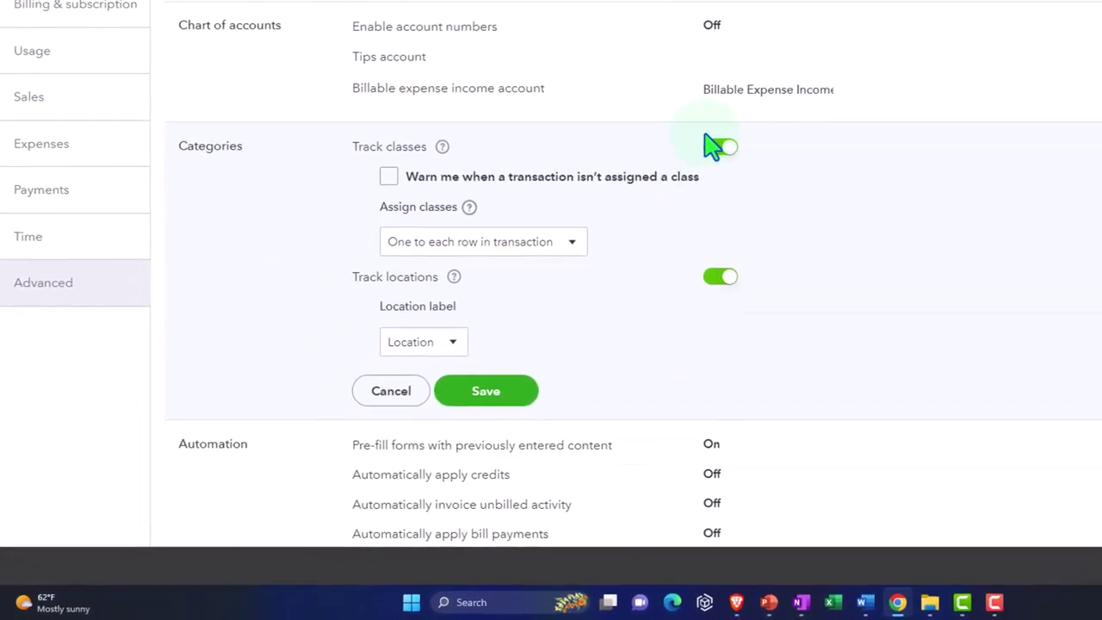
click(714, 147)
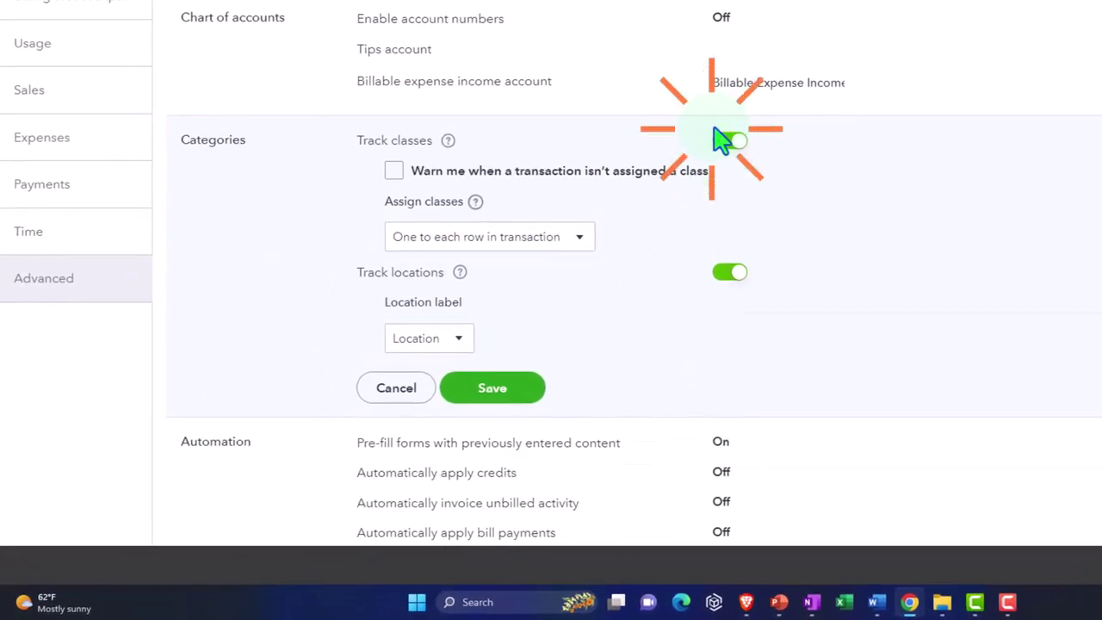
click(721, 276)
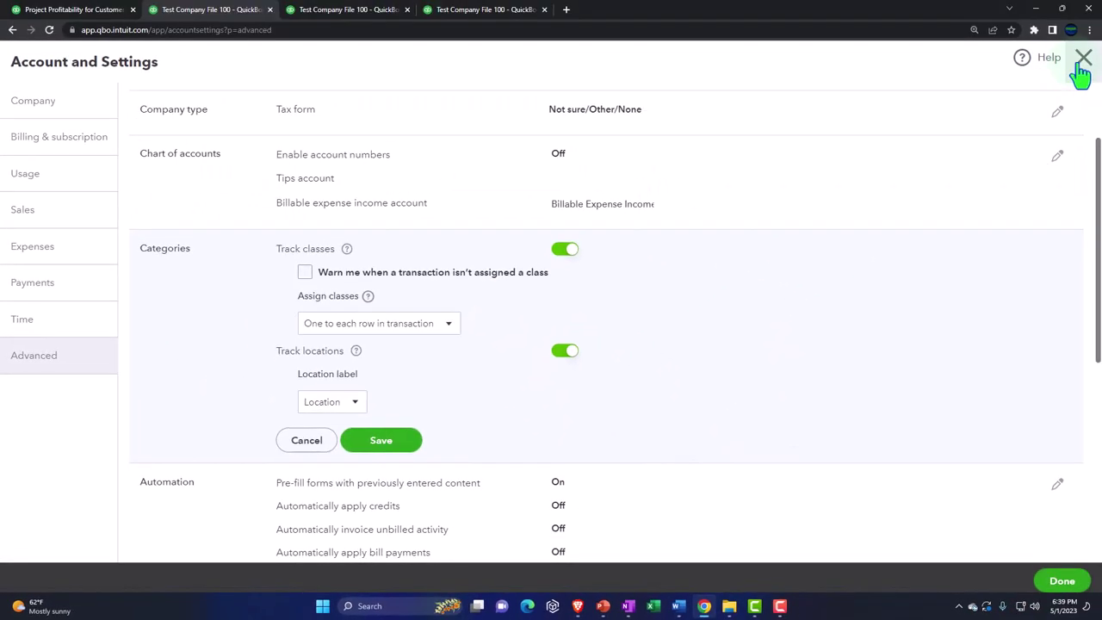
click(383, 441)
click(1061, 580)
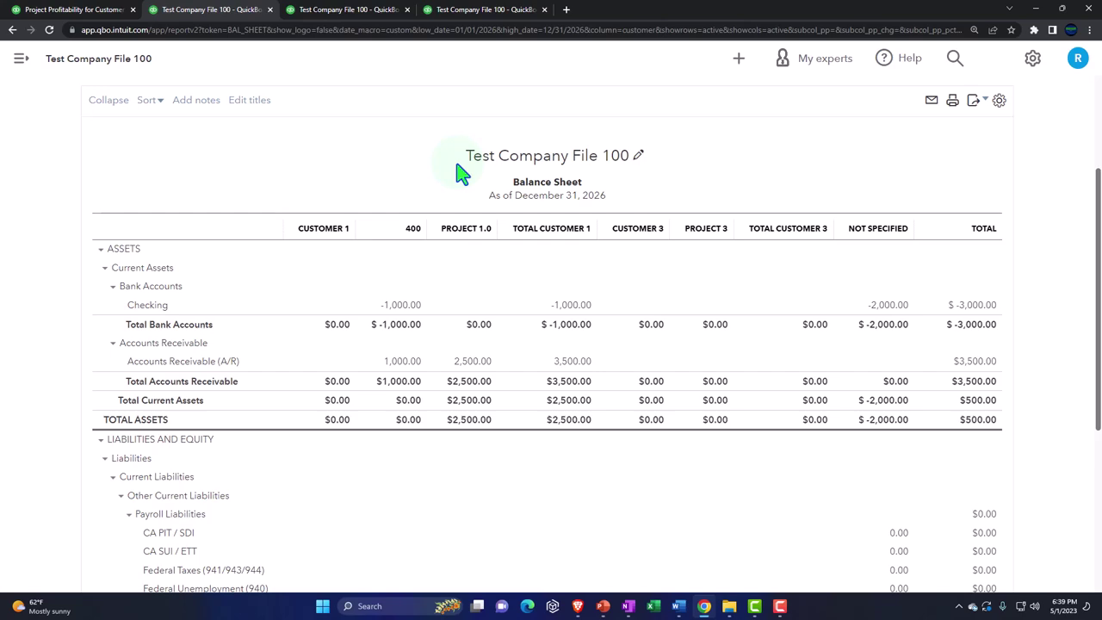
Step: Open the 01/01/2026 Checking expense for Customer 1:400 from the Balance Sheet and assign a new class named Class 1 to its Supplies line
click(963, 308)
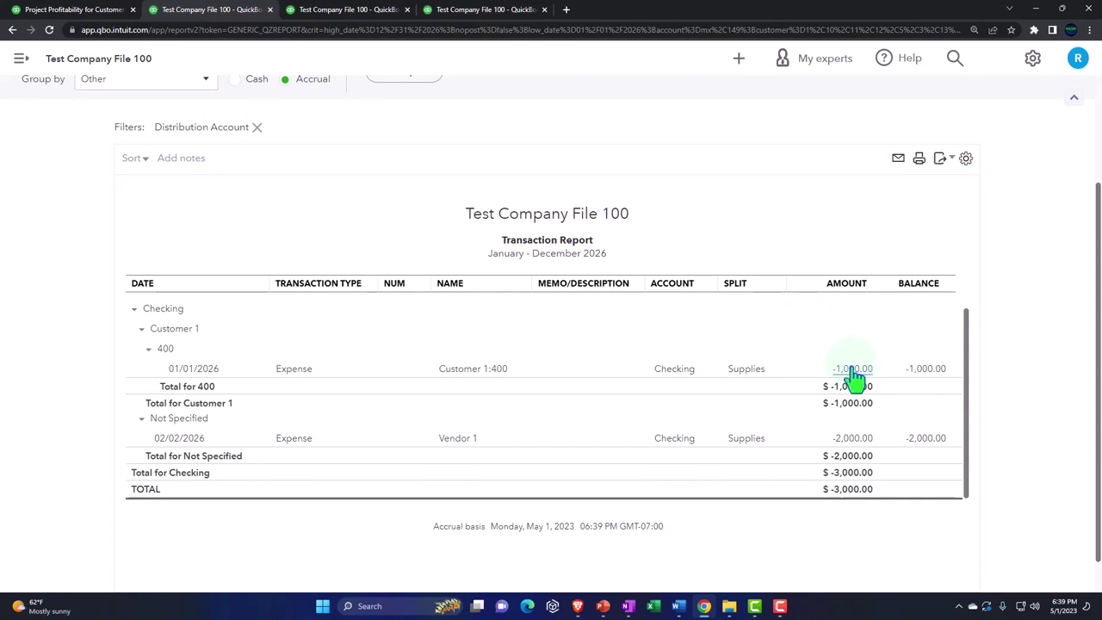
click(852, 371)
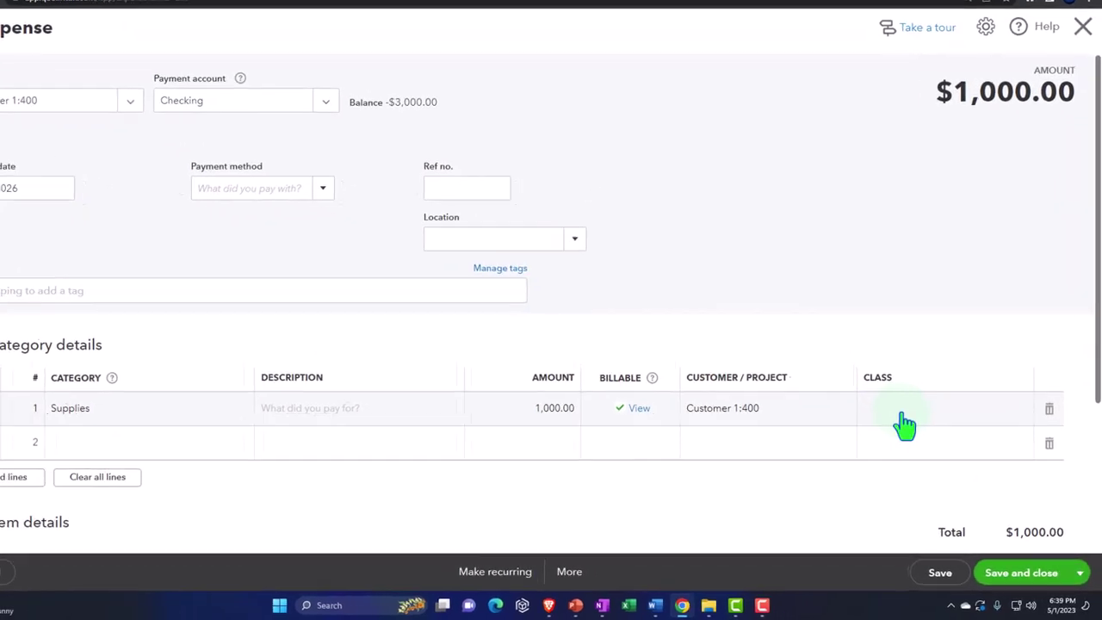
click(991, 411)
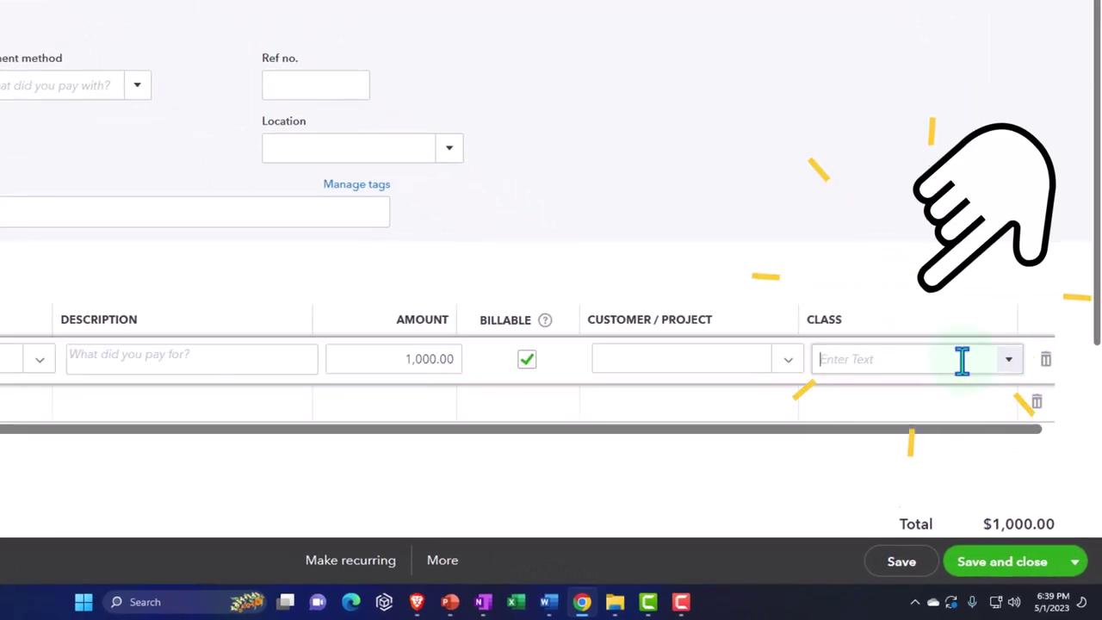
click(1007, 362)
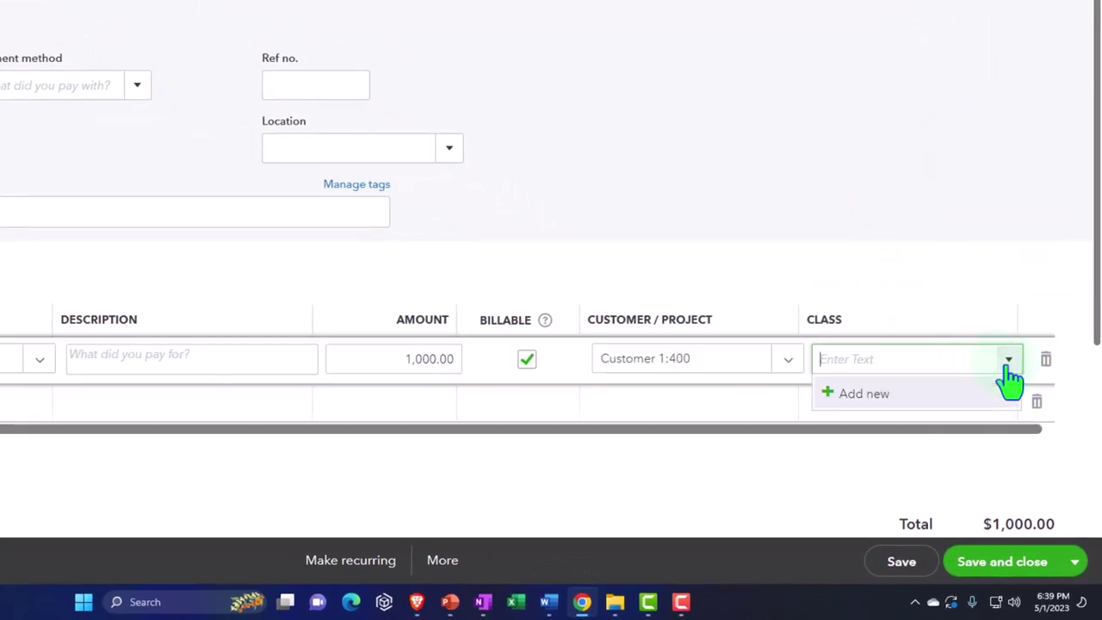
click(884, 398)
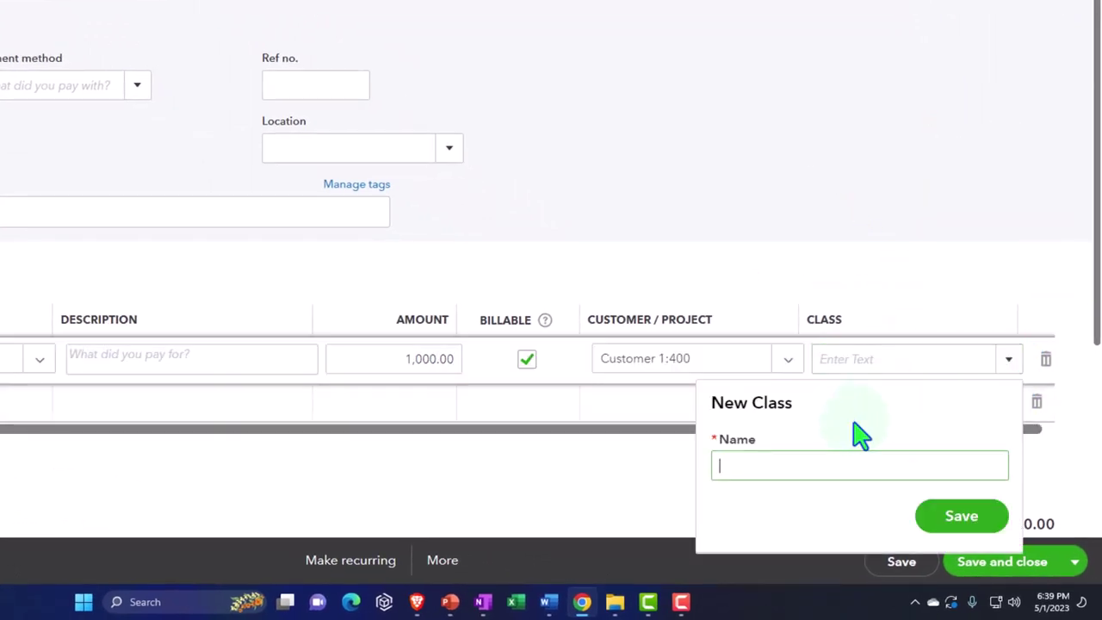
text(Class 1)
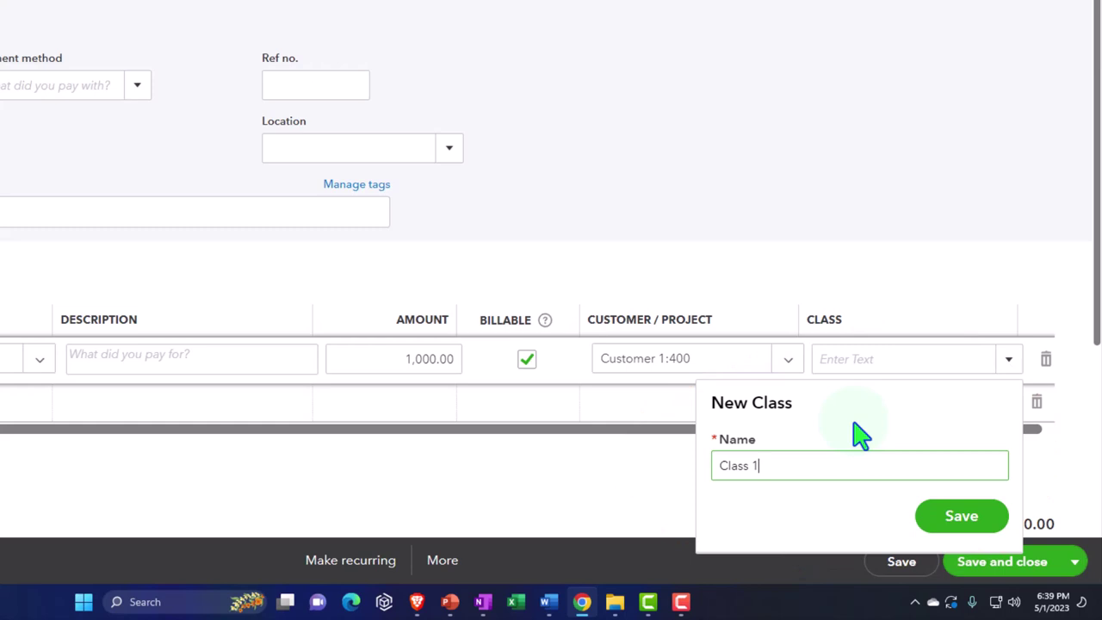
click(956, 521)
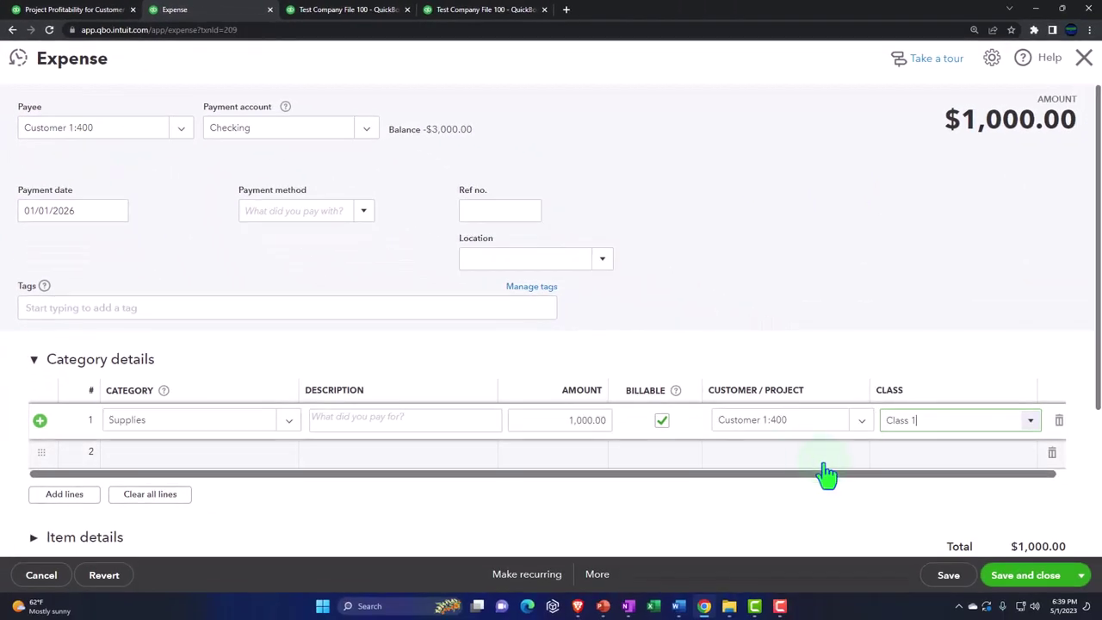
Step: Save the Customer 1:400 expense, and assign Class 1 to the Supplies line of the 02/02/2026 Vendor 1 expense and save it
click(1022, 584)
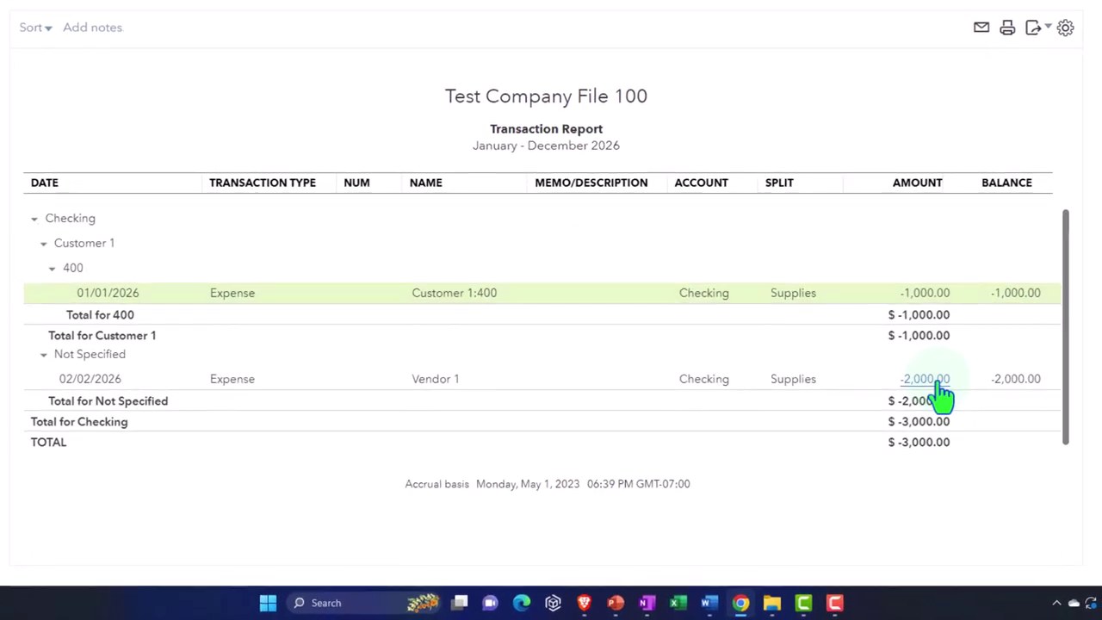
click(936, 383)
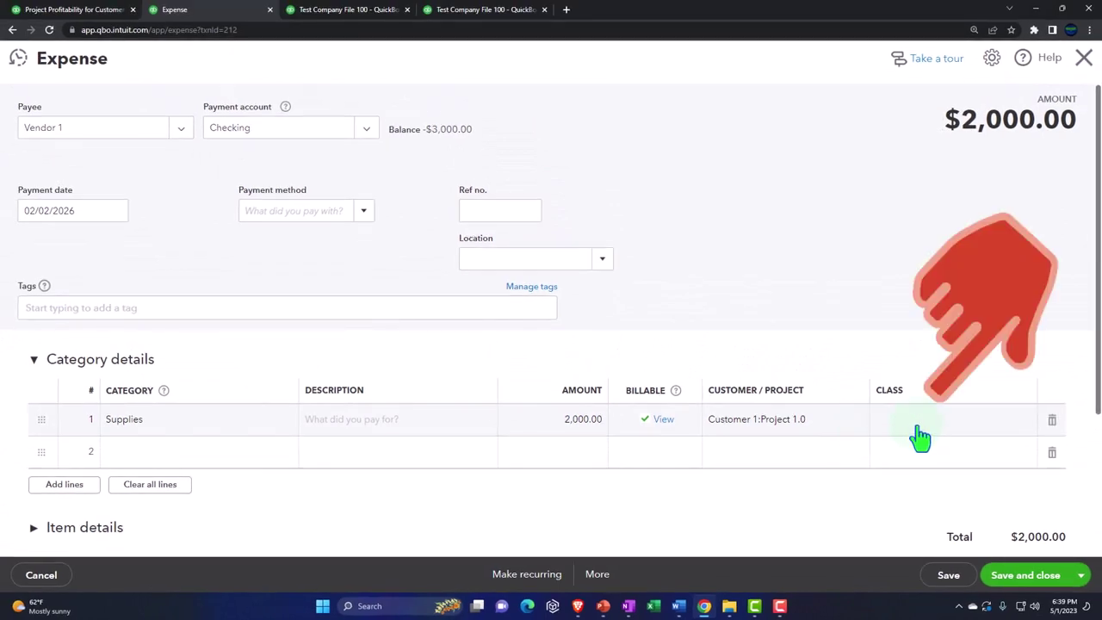
click(921, 438)
click(1029, 422)
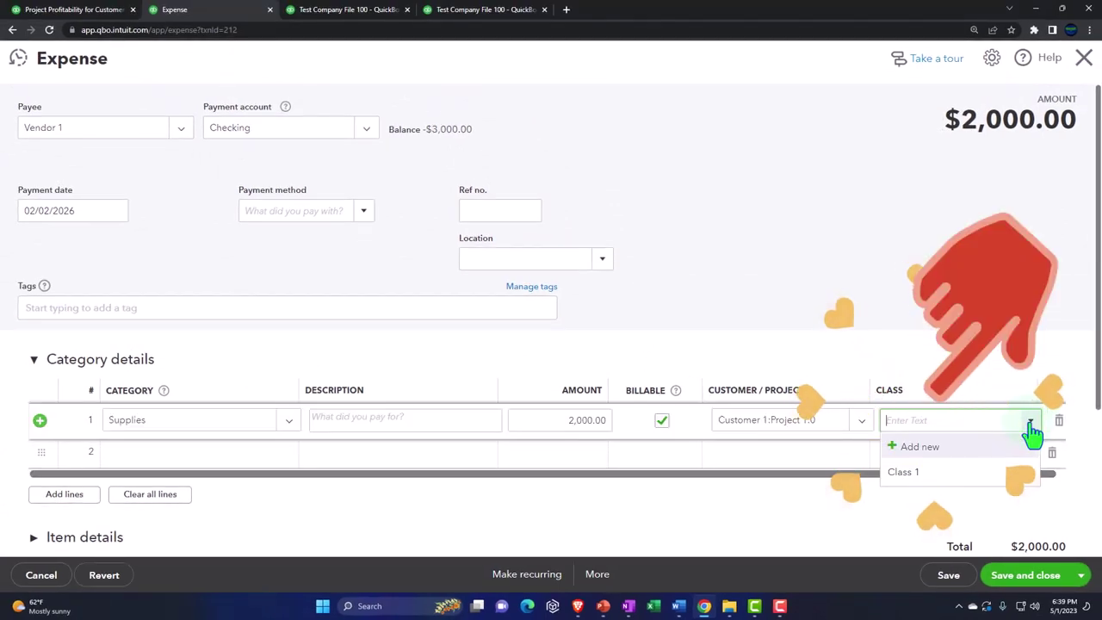
click(913, 473)
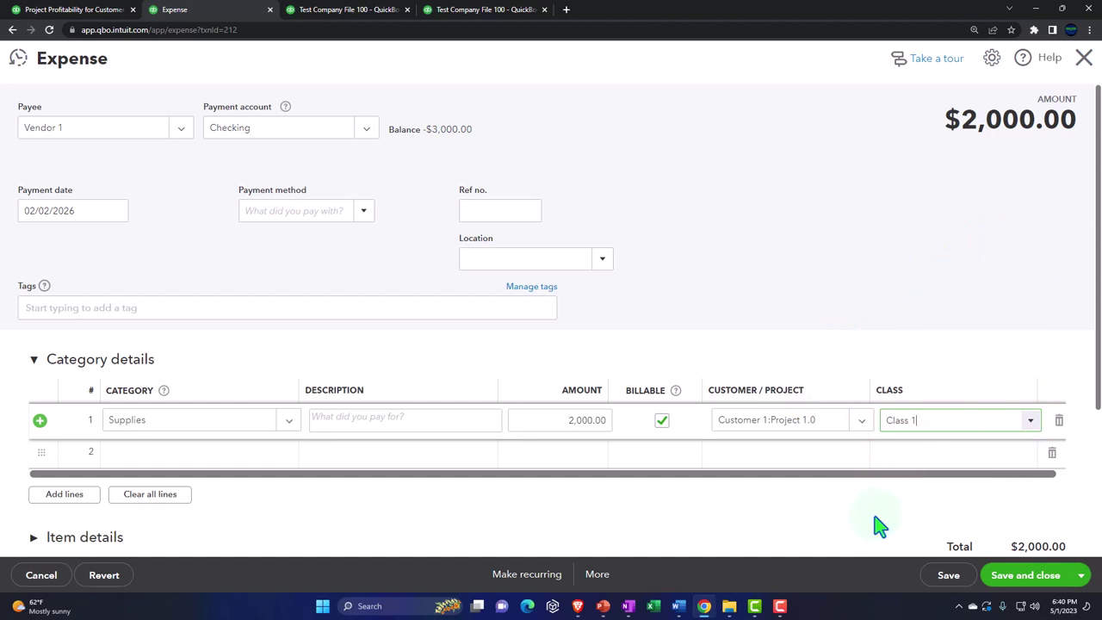
scroll(878, 525, down, 1)
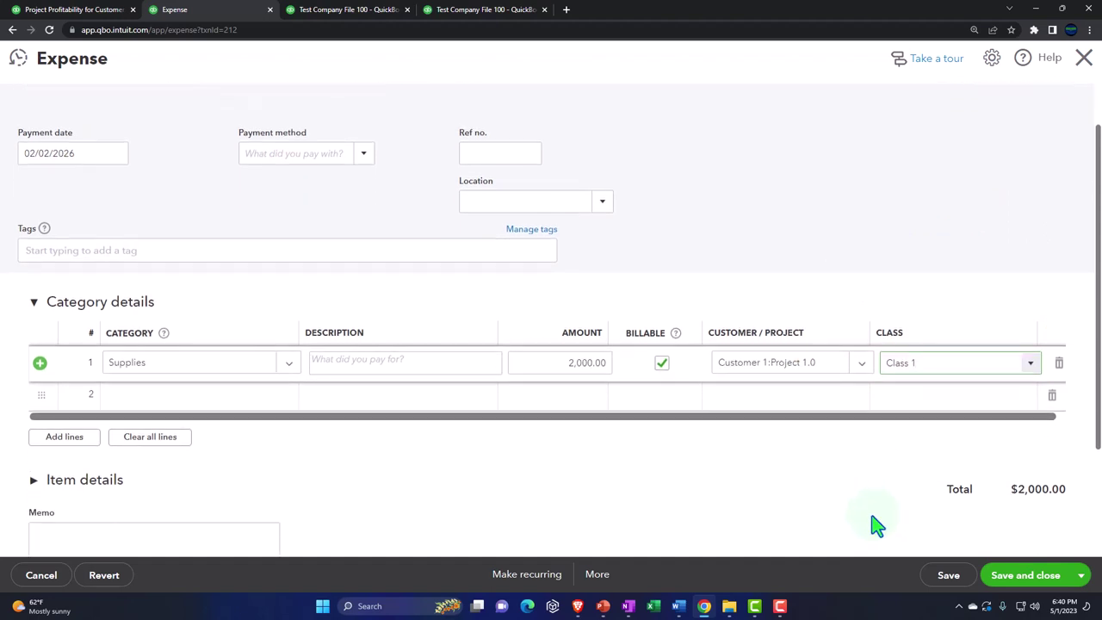
click(1045, 593)
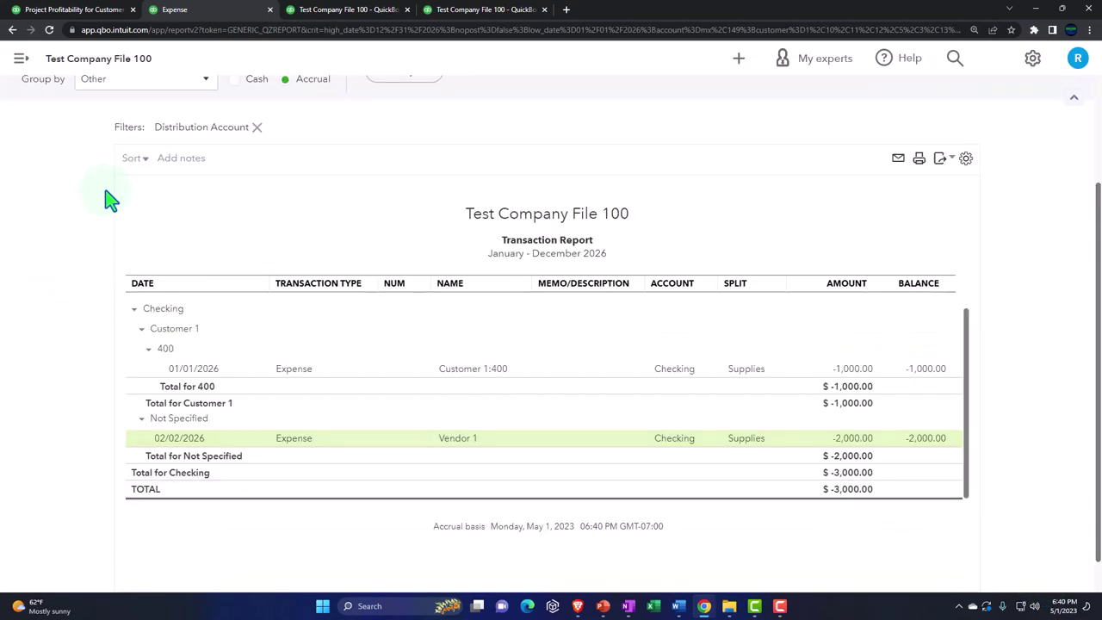
Step: Return from the Checking transaction report to the 2026 Balance Sheet and rerun it by customers to check the Checking balances
scroll(86, 258, up, 2)
click(86, 93)
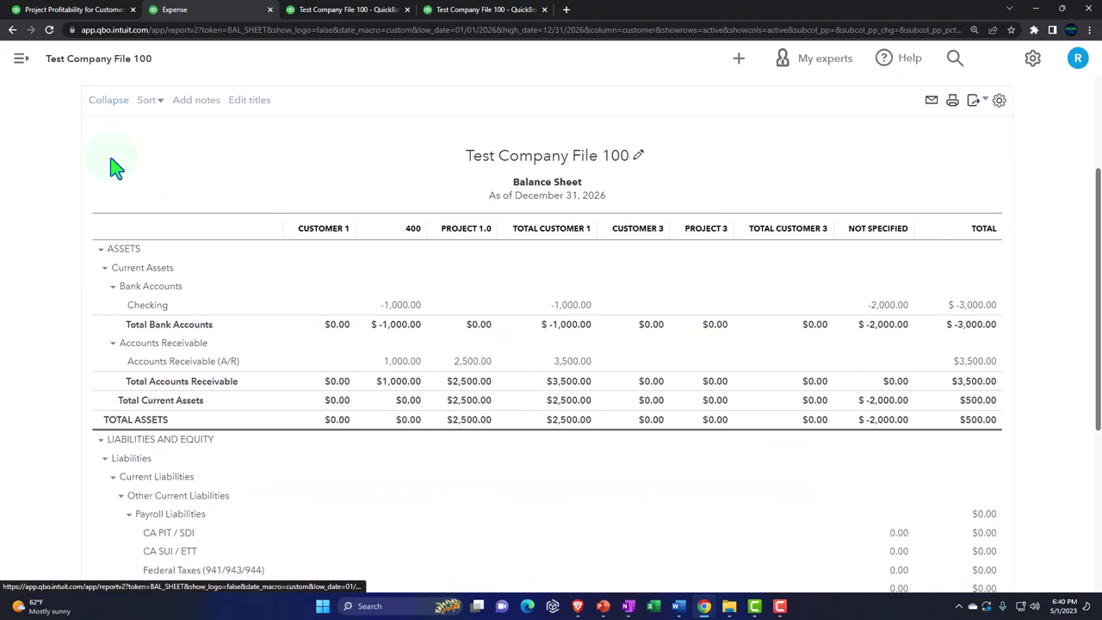
scroll(232, 370, up, 2)
click(654, 216)
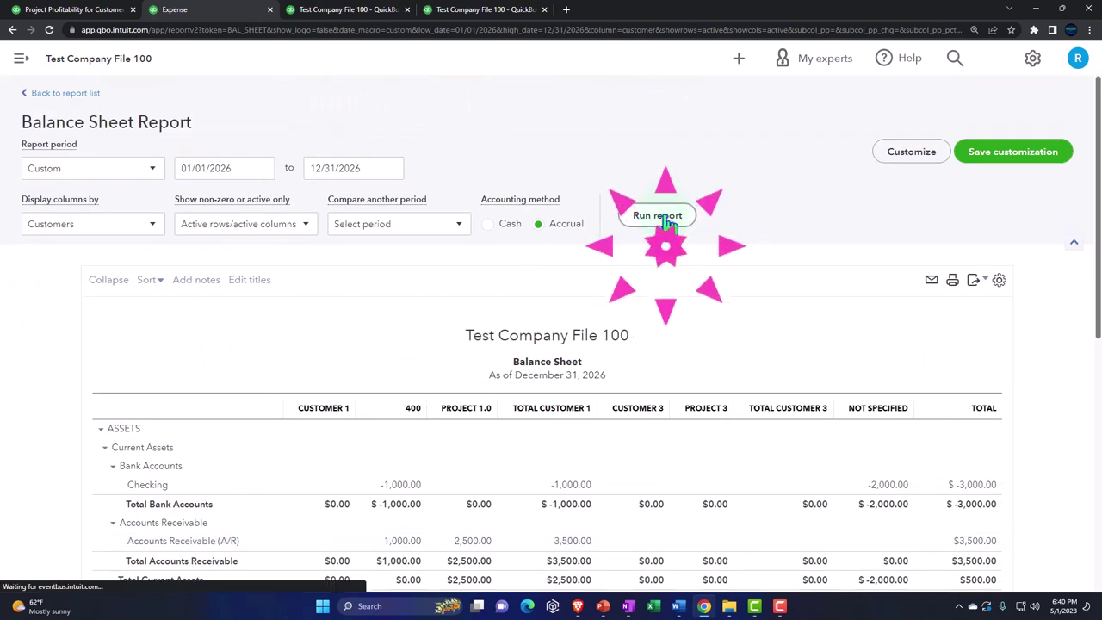
scroll(664, 229, down, 2)
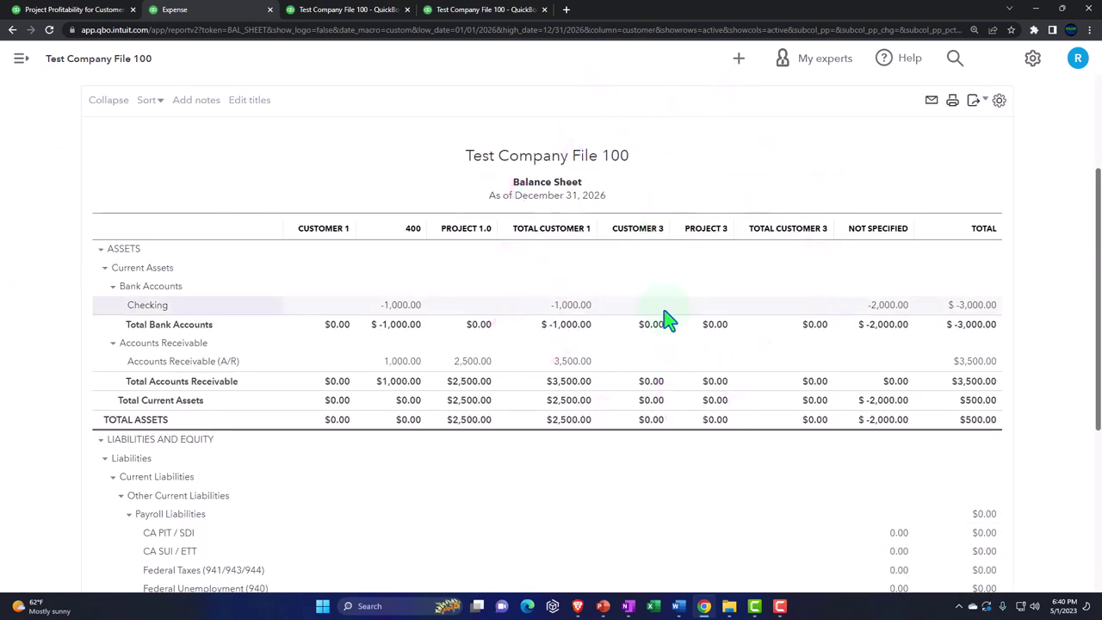
scroll(324, 251, up, 1)
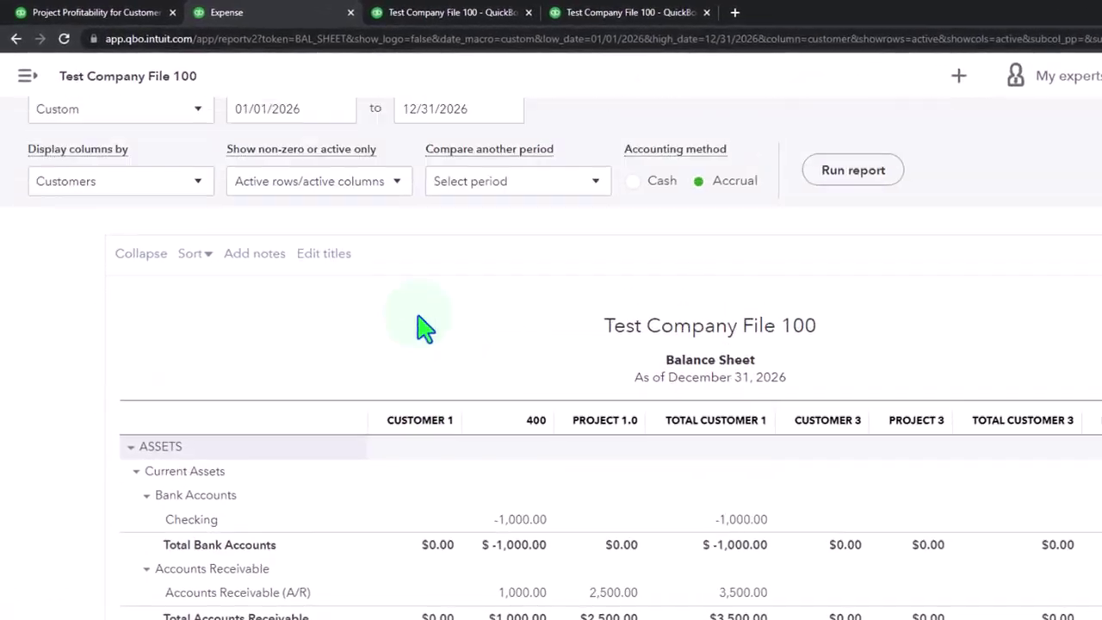
Step: Rerun the 2026 Balance Sheet with its columns displayed by classes and examine the class breakdown of Checking and Accounts Receivable
scroll(425, 327, up, 1)
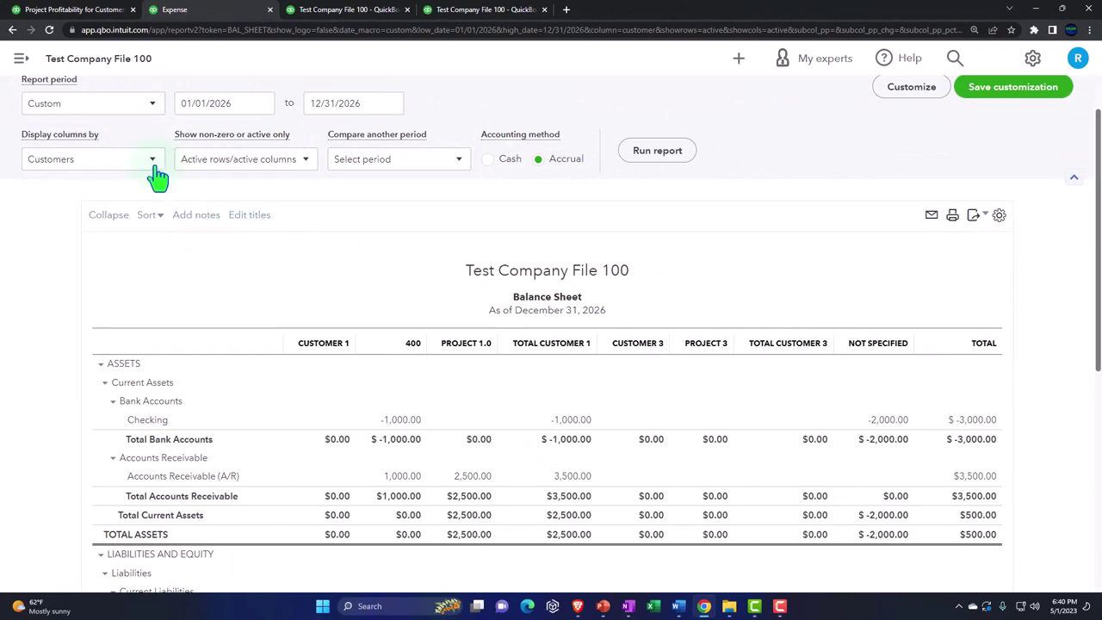
click(152, 160)
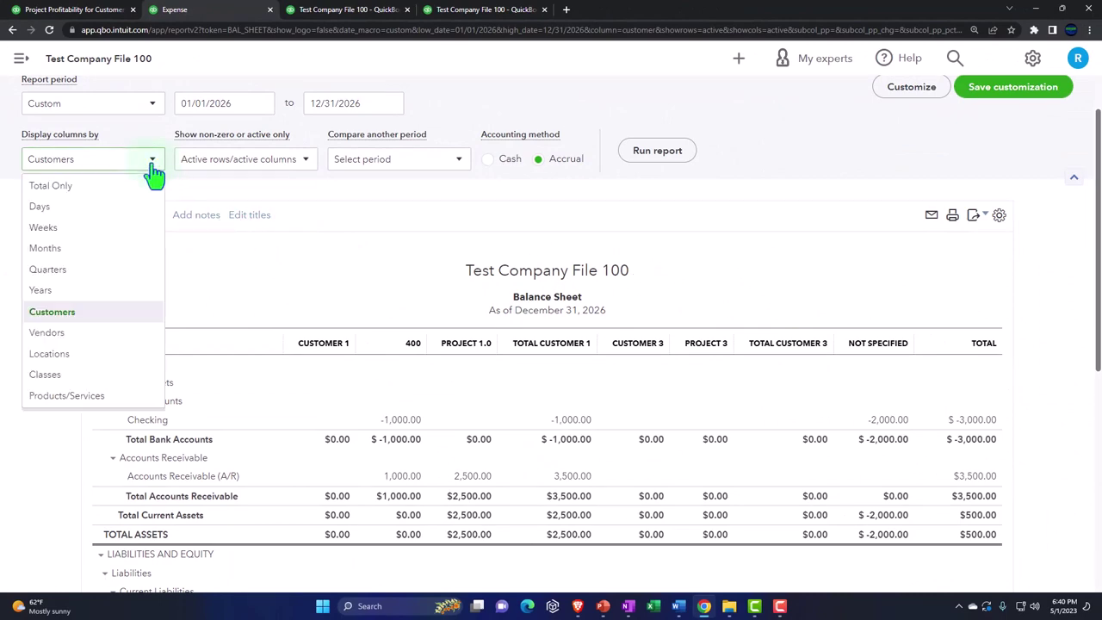
click(56, 378)
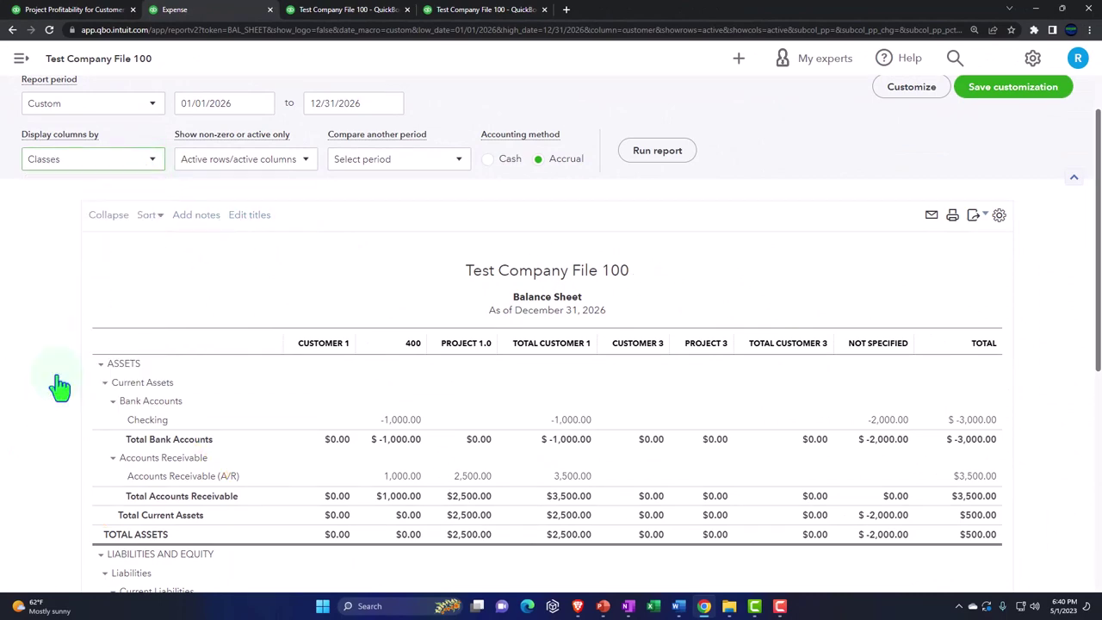
click(658, 151)
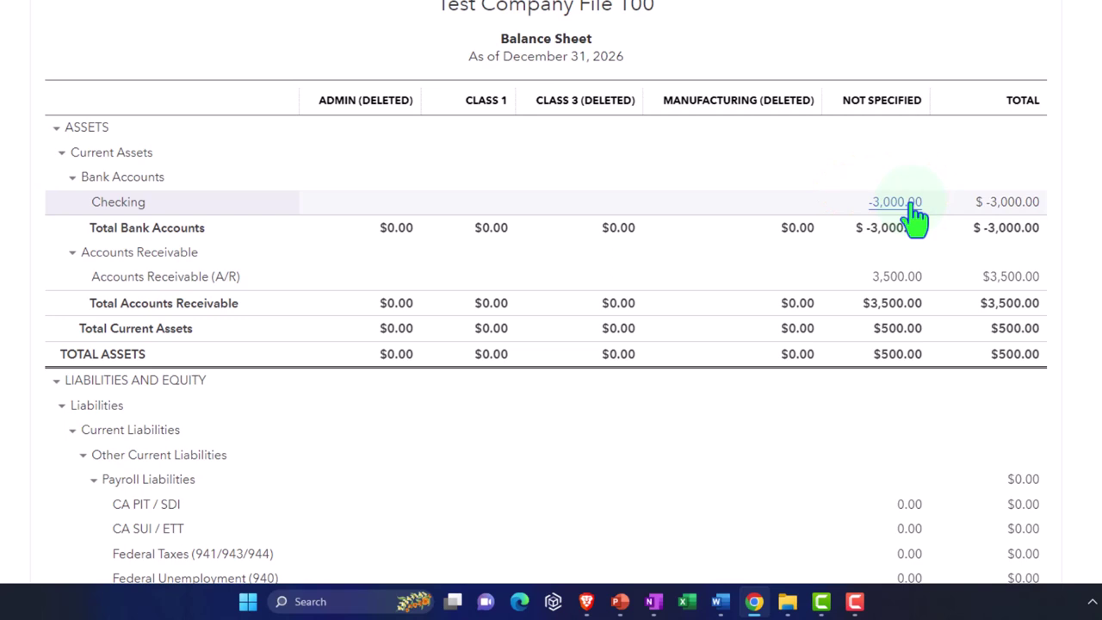
scroll(915, 220, down, 1)
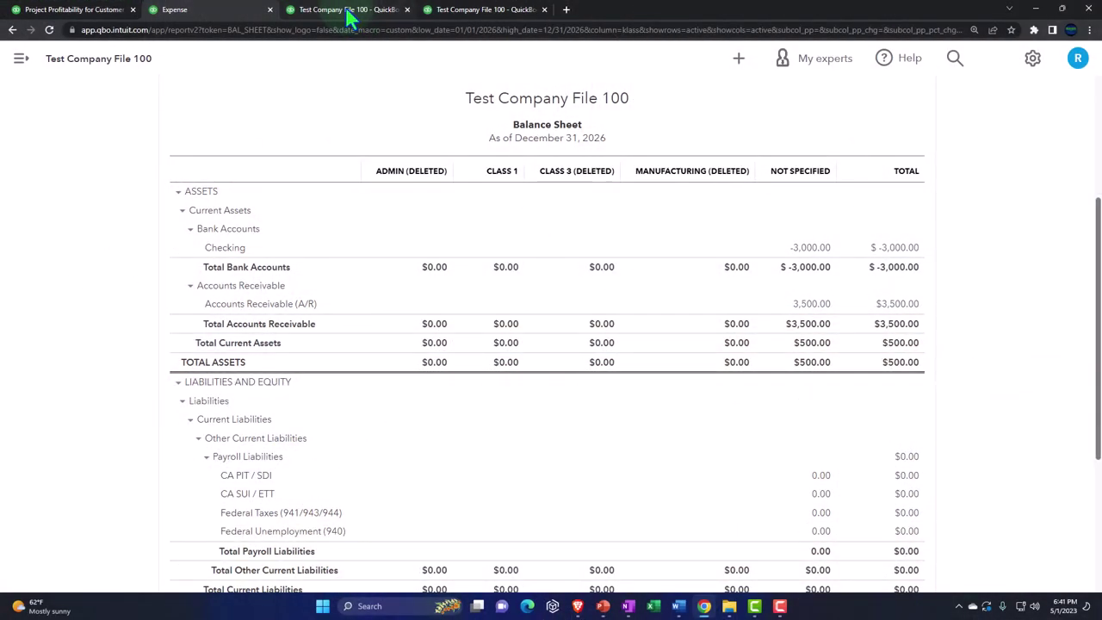
Step: Switch to the 2026 Profit and Loss report and rerun it with its columns displayed by classes
click(352, 19)
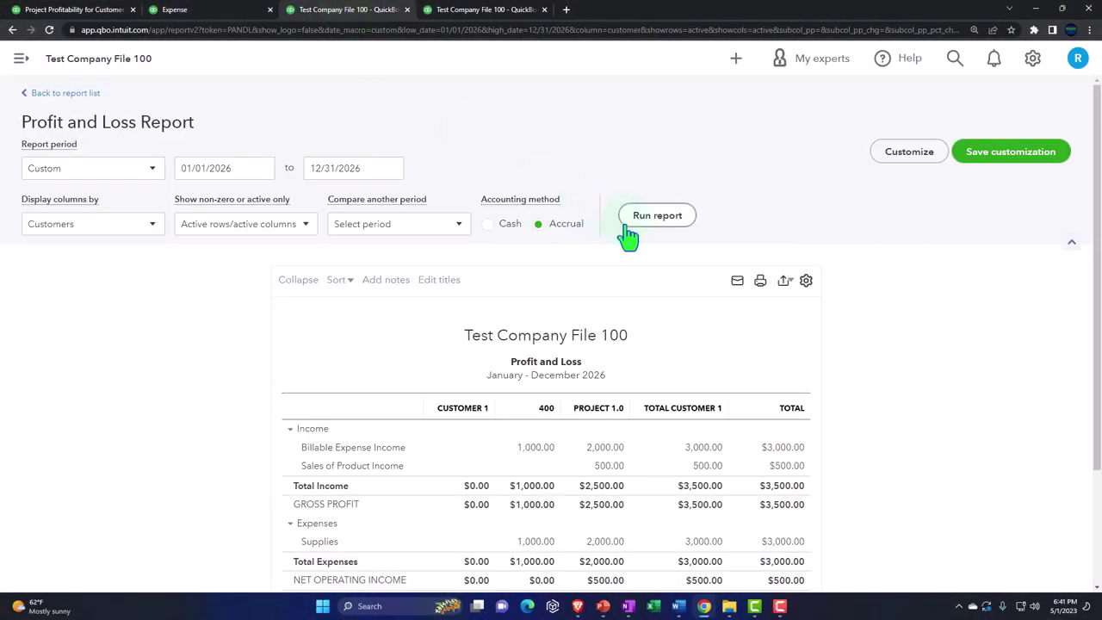
scroll(639, 231, down, 2)
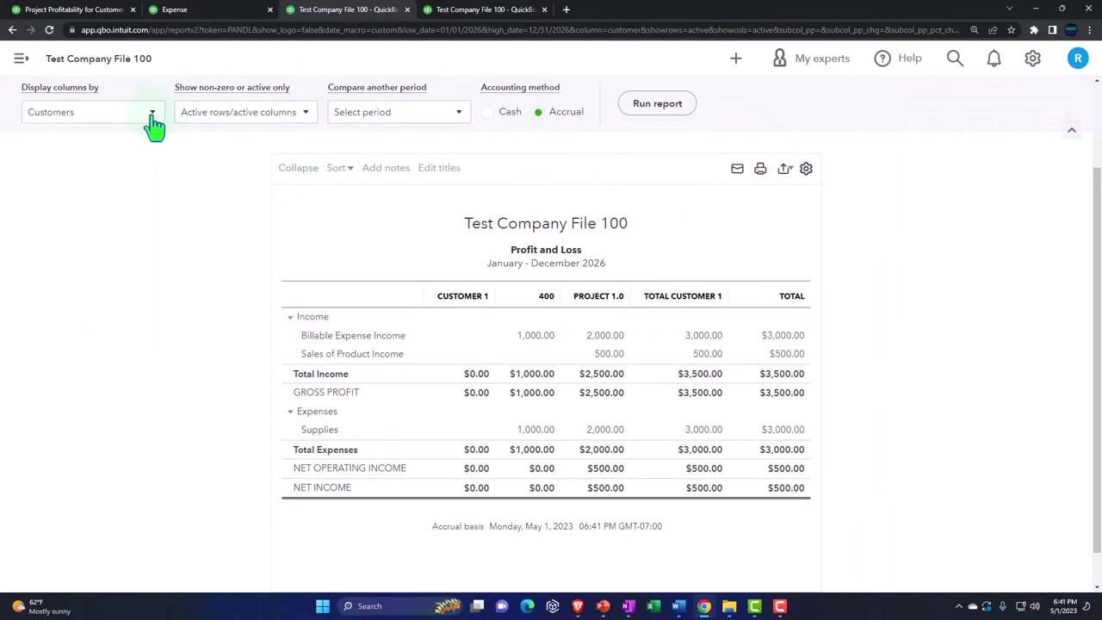
click(153, 125)
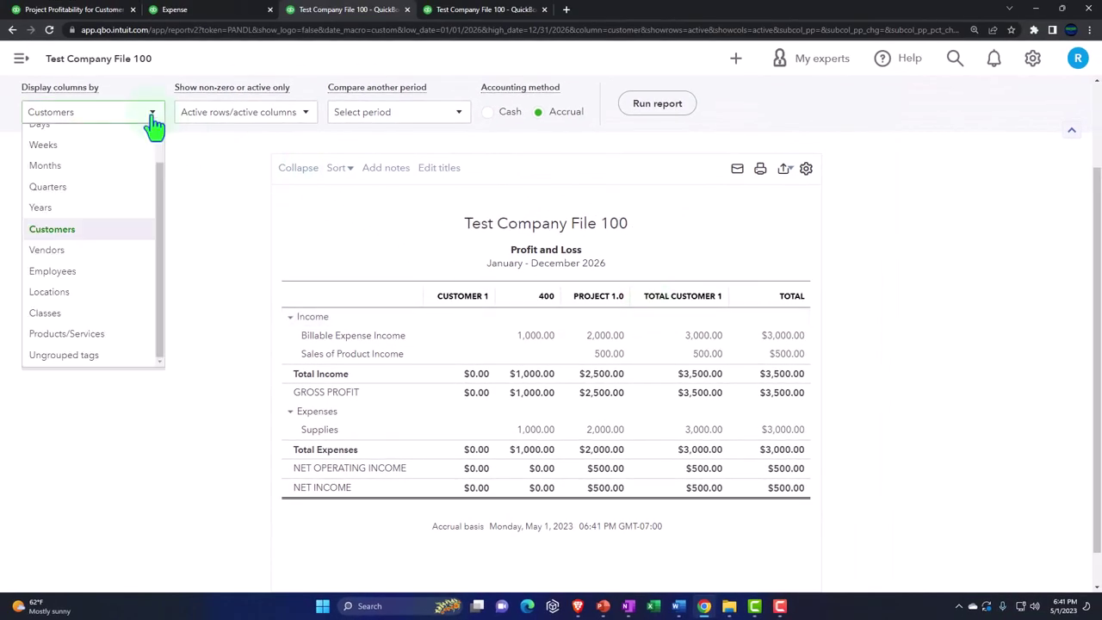
click(64, 314)
click(657, 109)
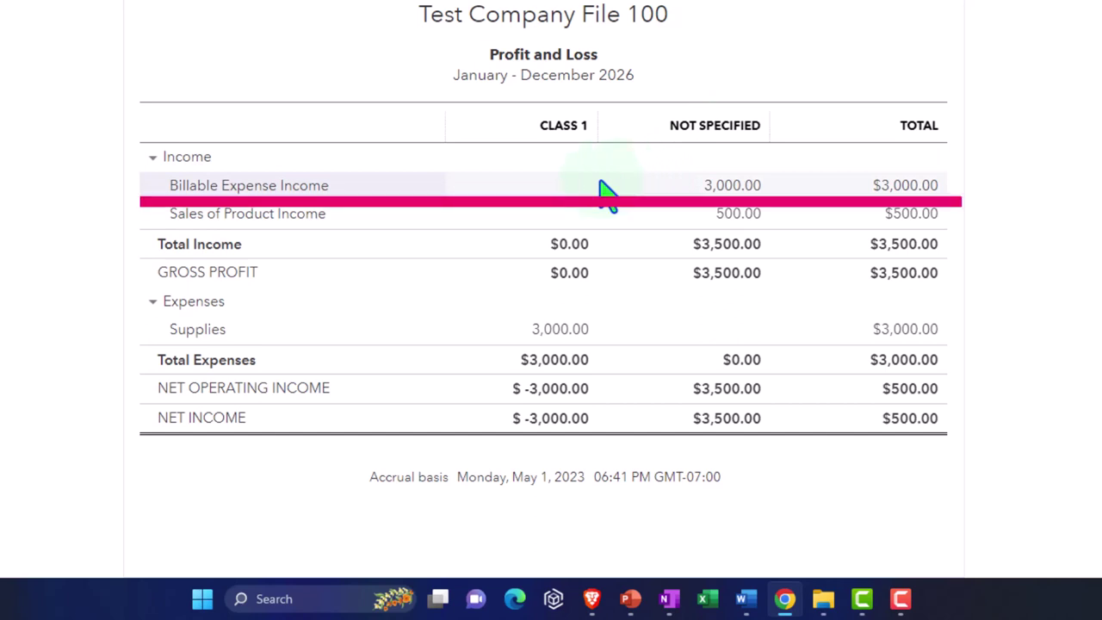
Step: Open the 01/01/2026 Billable Expense Income invoice without a class, assign its 1,000.00 line to Class 1, and save and close it
click(733, 186)
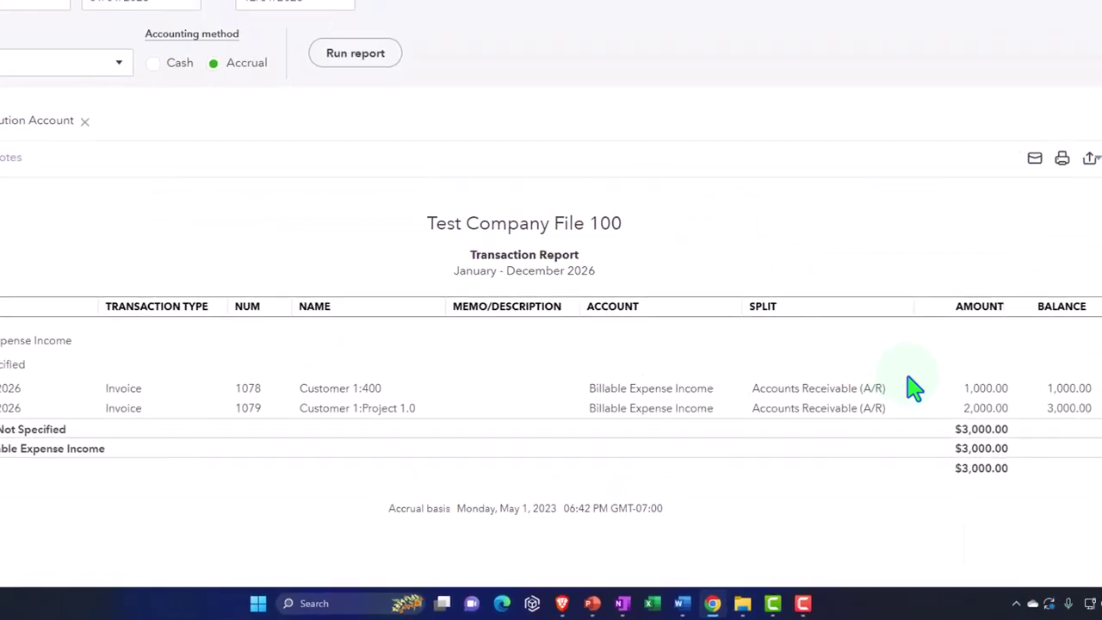
click(1080, 344)
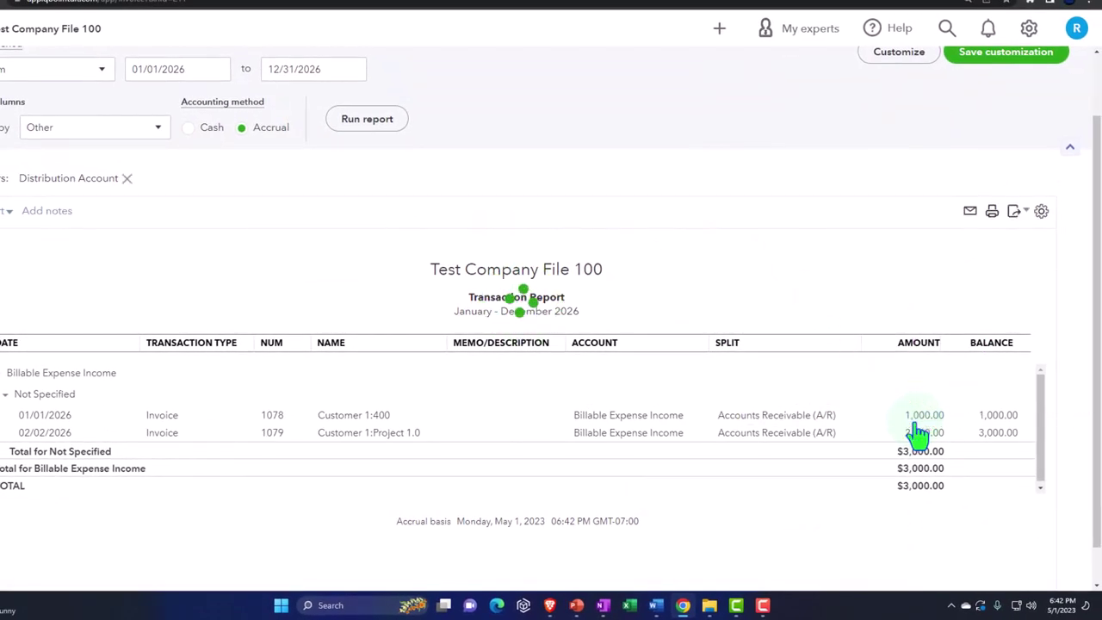
click(959, 425)
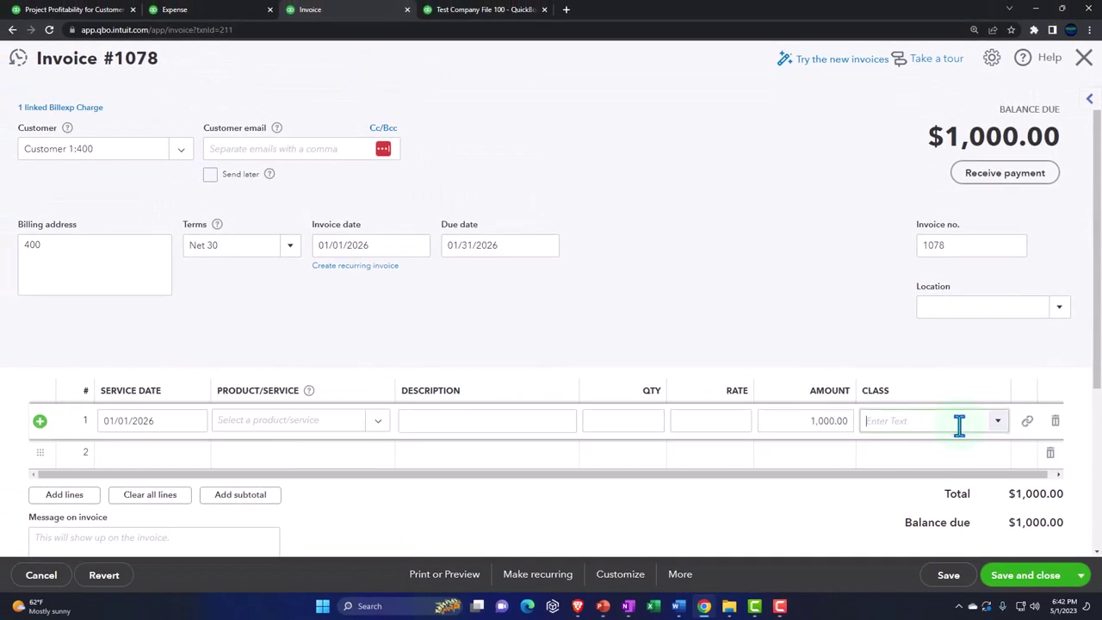
click(996, 469)
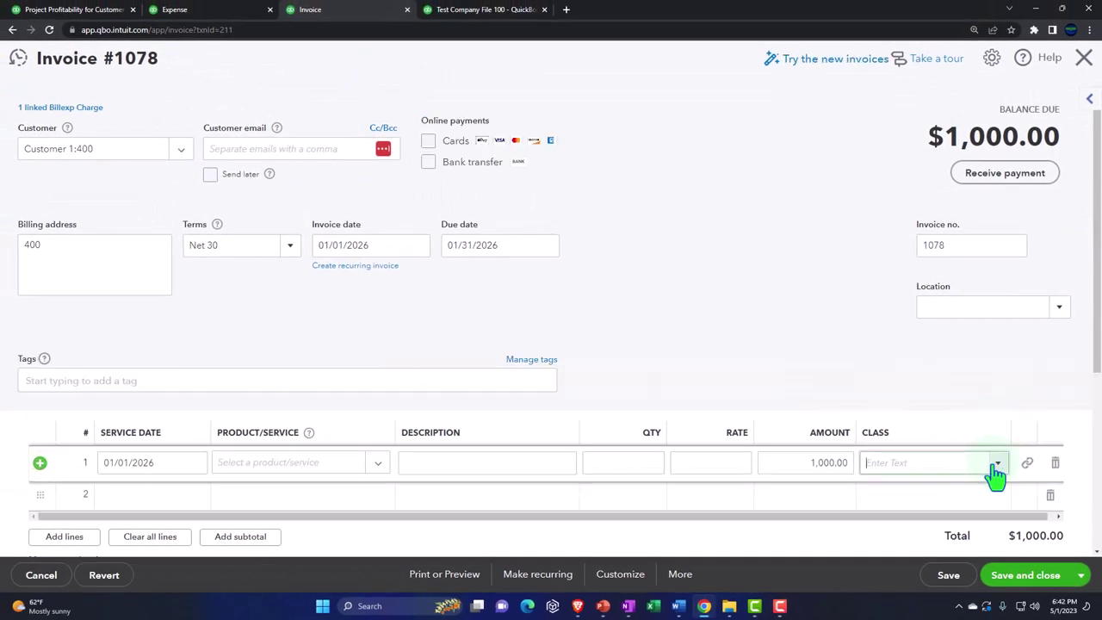
click(900, 520)
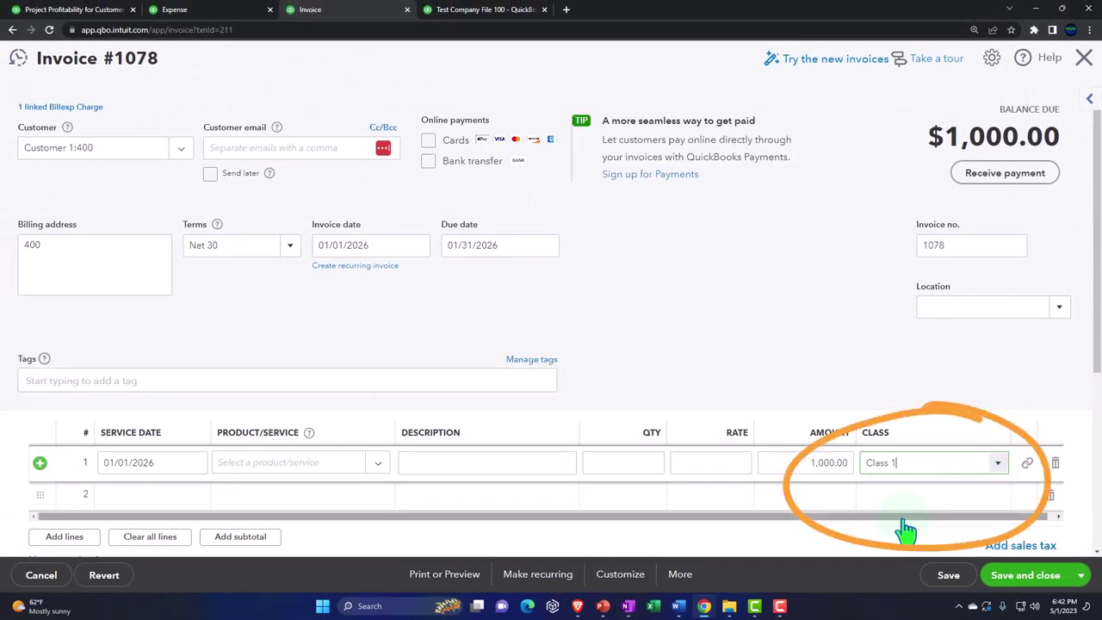
click(998, 575)
click(689, 354)
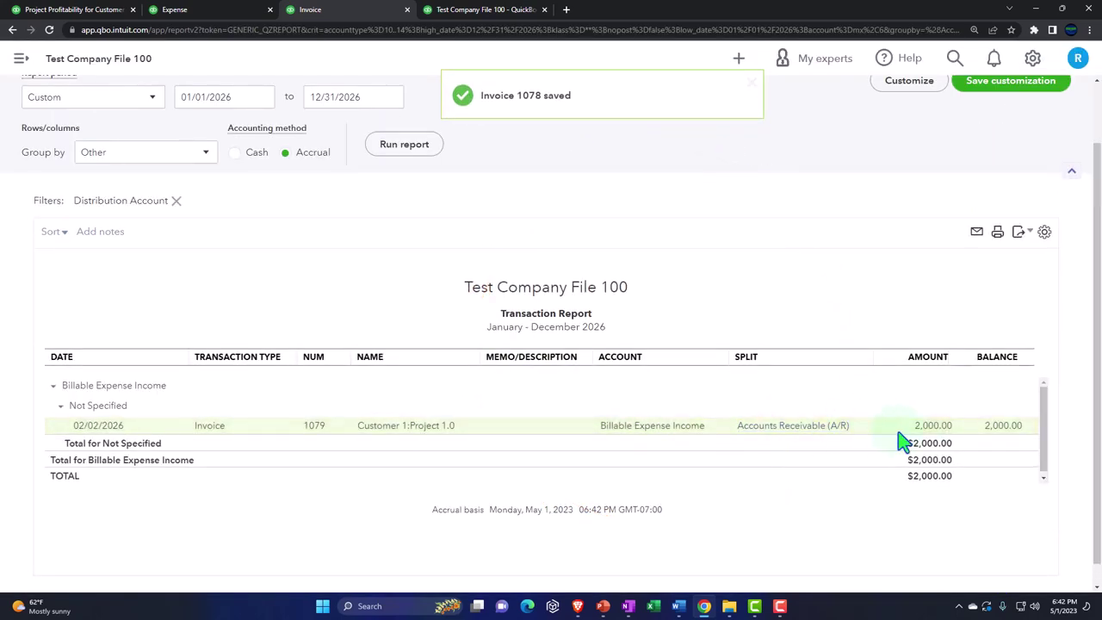
Step: Open the 02/02/2026 invoice for Customer 1:Project 1.0 and create a new class named Class 2 for its 2,000.00 line
click(932, 430)
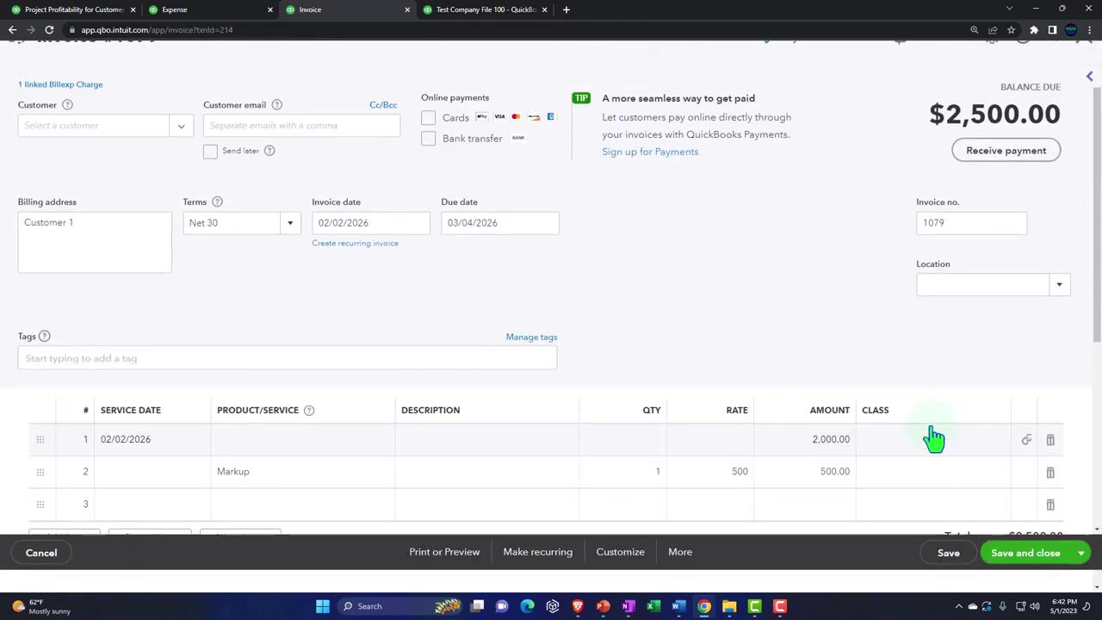
scroll(925, 495, down, 1)
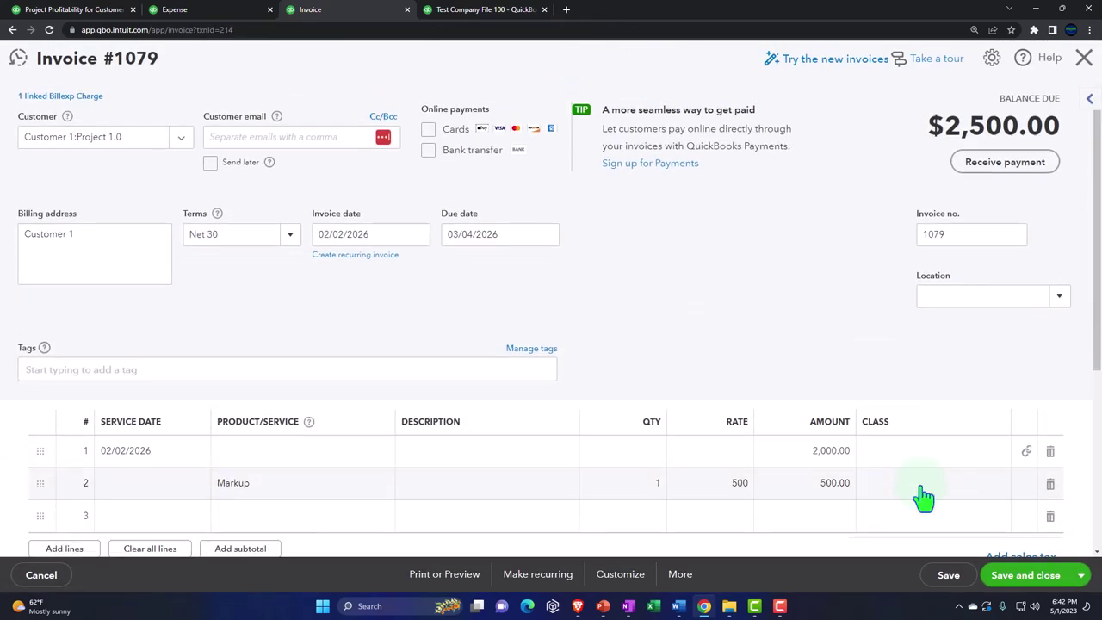
click(960, 412)
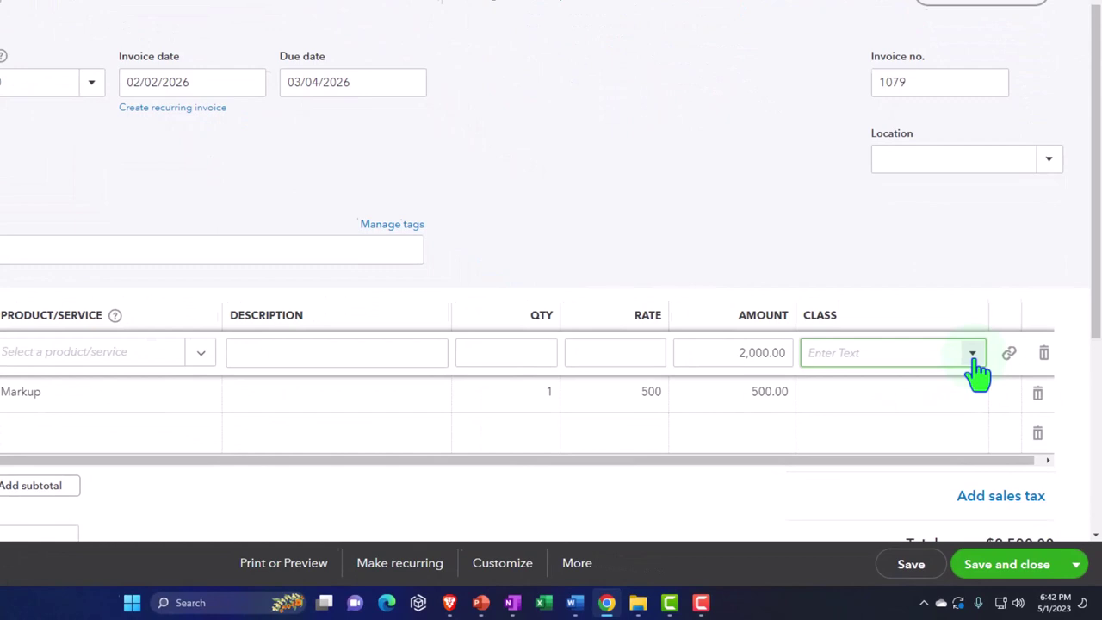
click(978, 369)
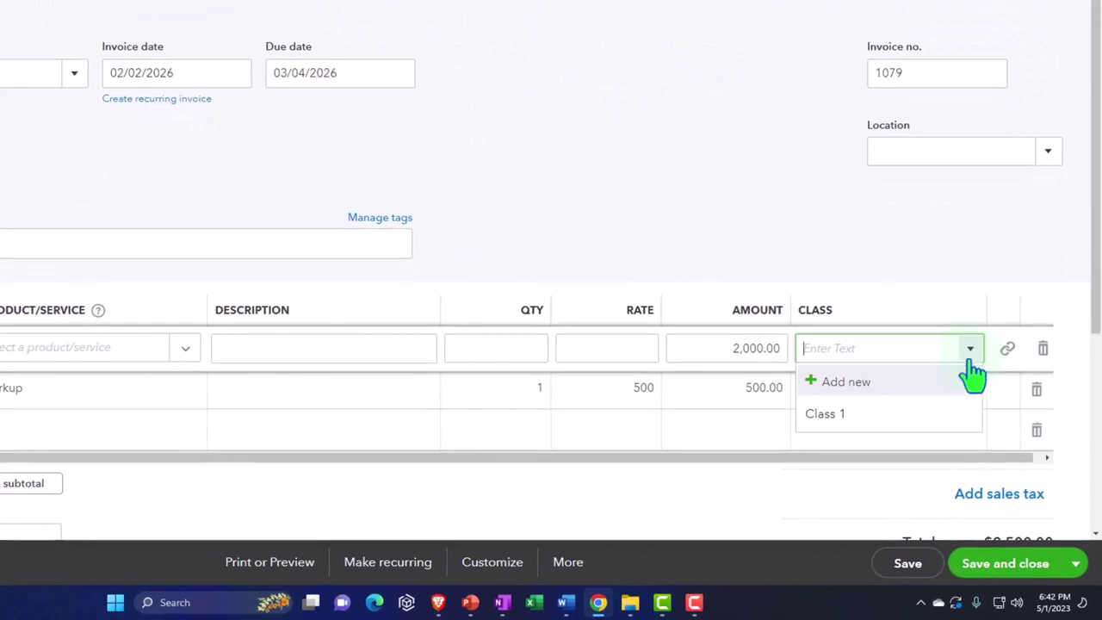
click(889, 404)
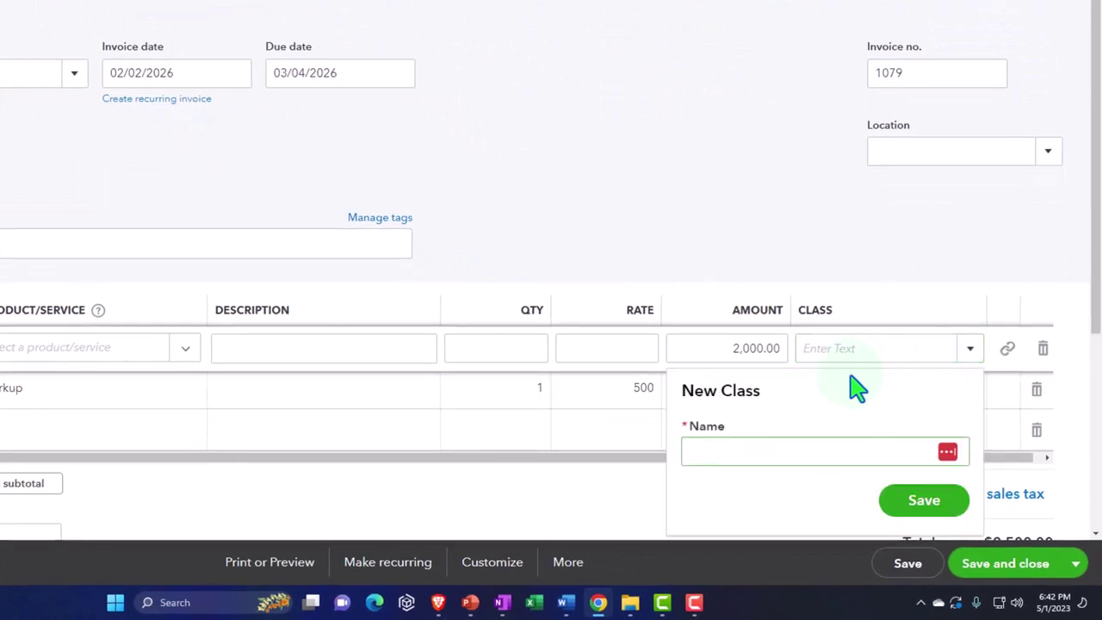
text(Class 2)
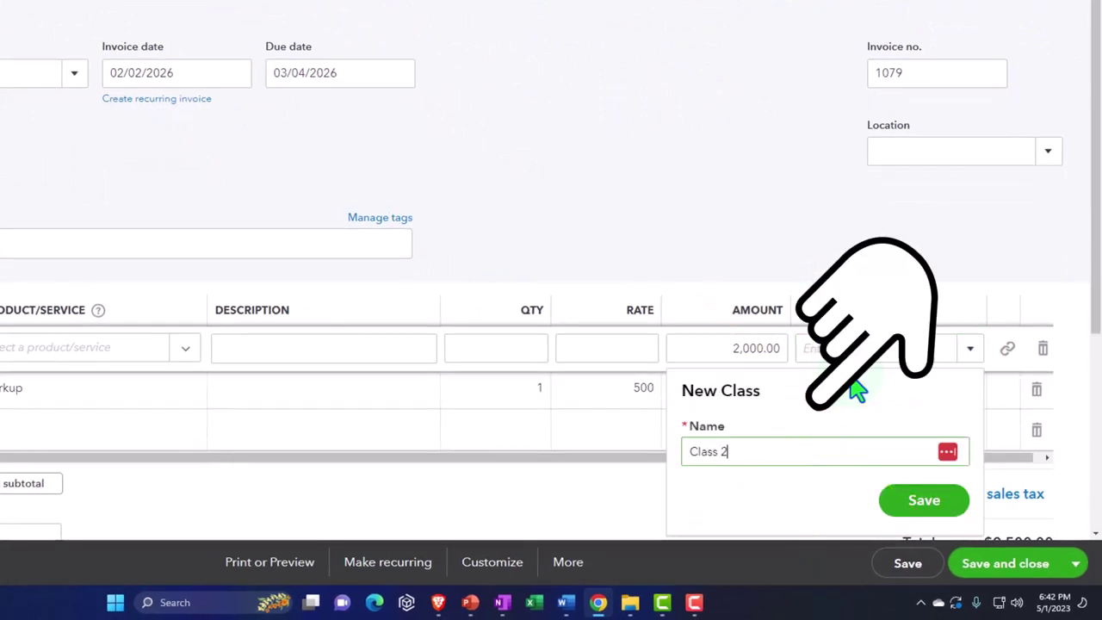
click(917, 501)
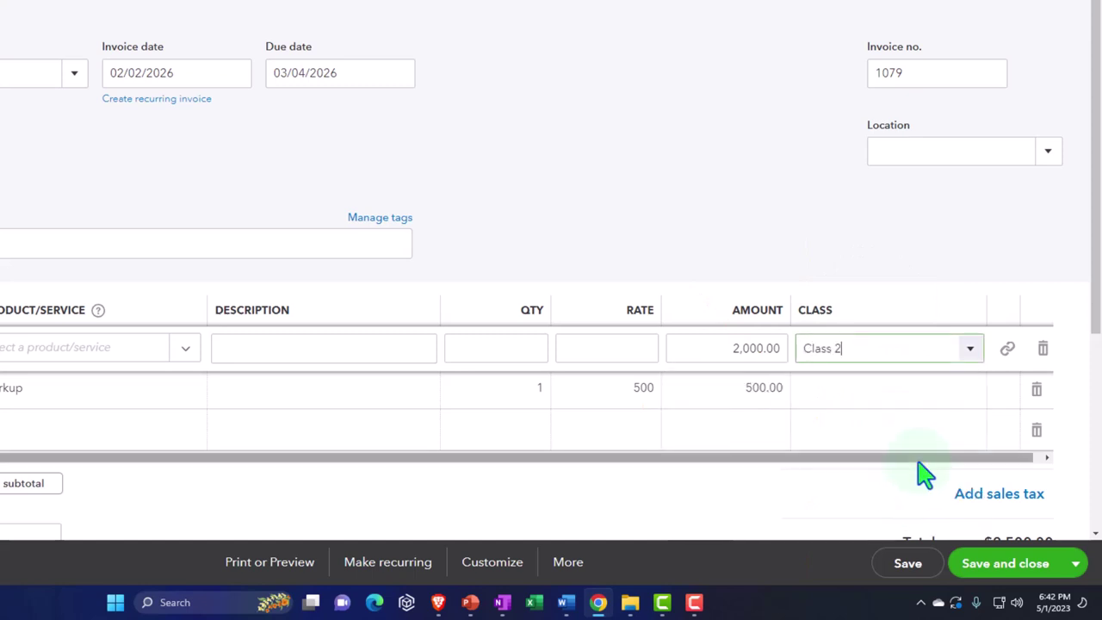
Step: Assign Class 2 to the invoice's Markup line, then save and close the invoice
click(869, 392)
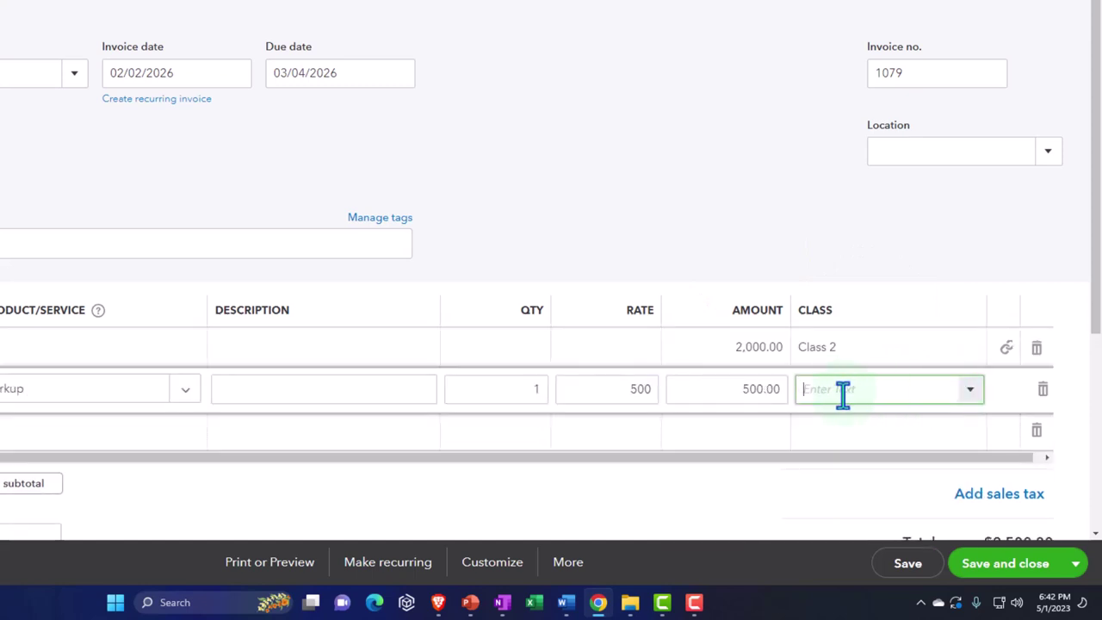
click(969, 391)
click(860, 488)
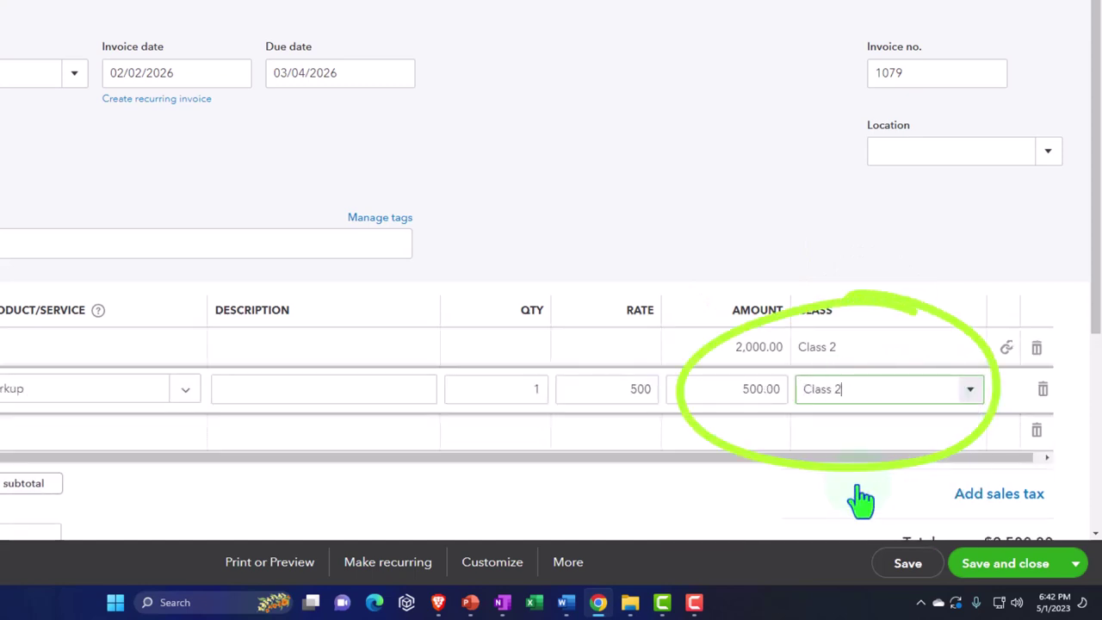
click(1000, 563)
click(579, 285)
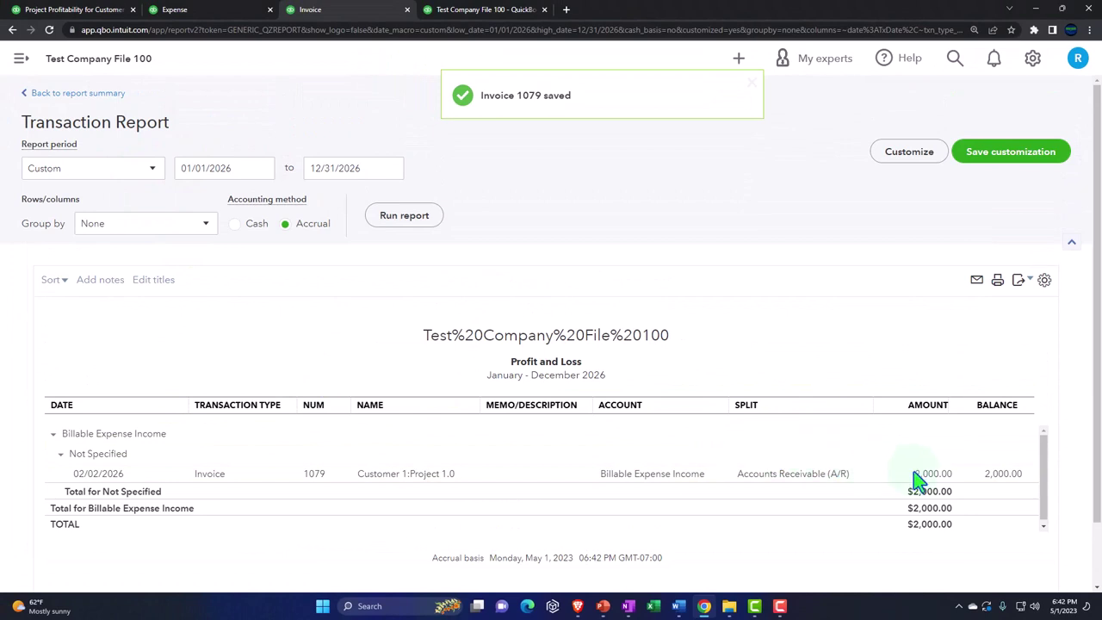
Step: Review the 2026 Profit and Loss by class and compare it with the Project Profitability report for Customer 1's Project 1.0
click(89, 93)
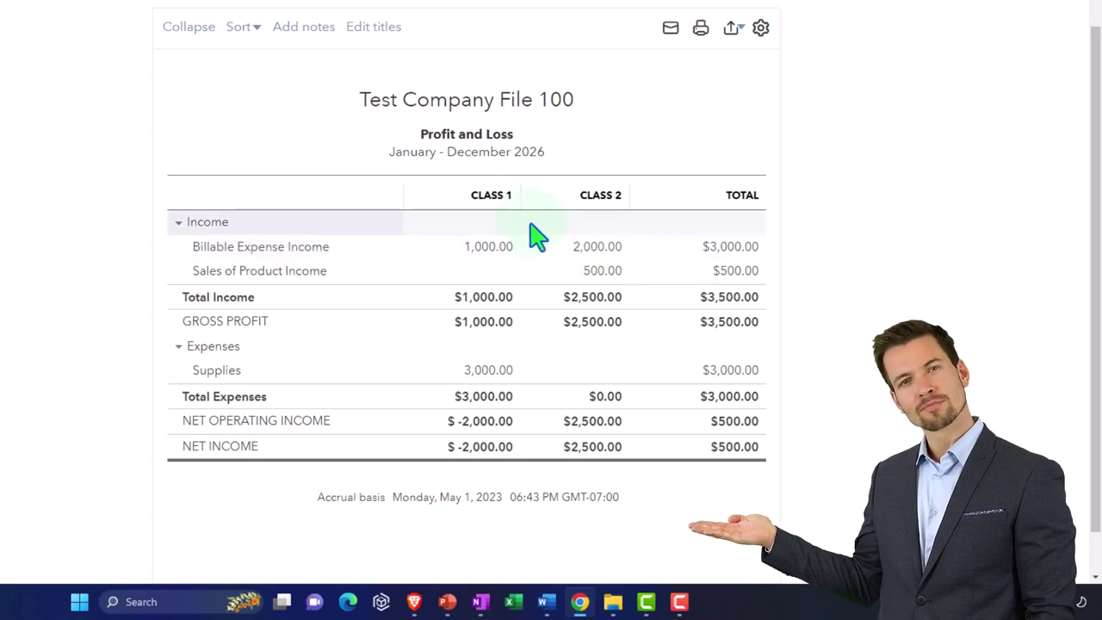
click(504, 203)
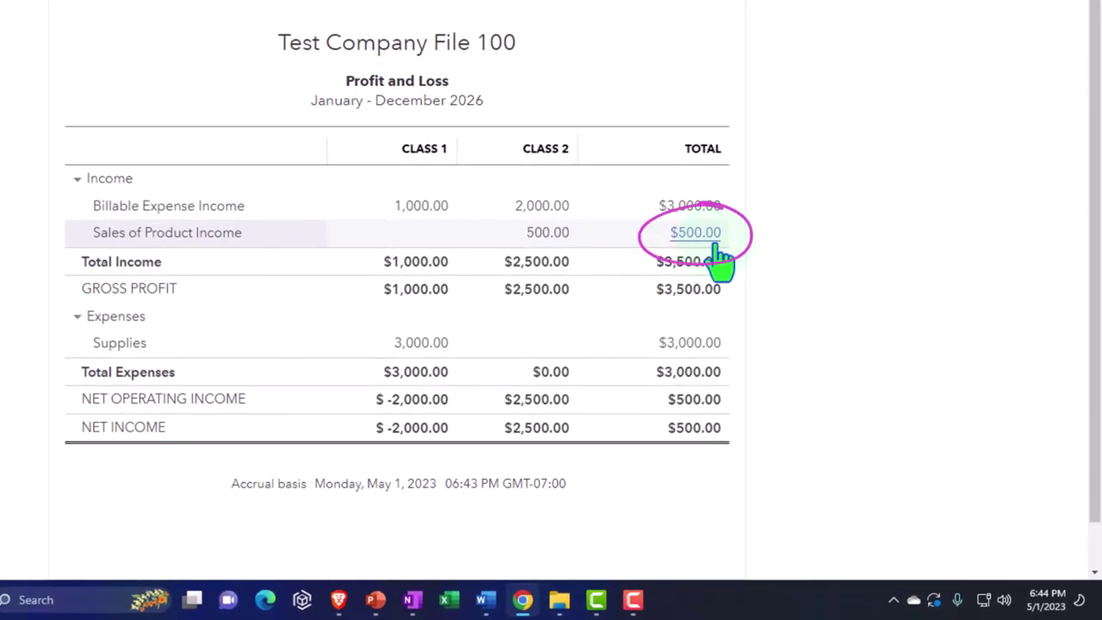
click(714, 244)
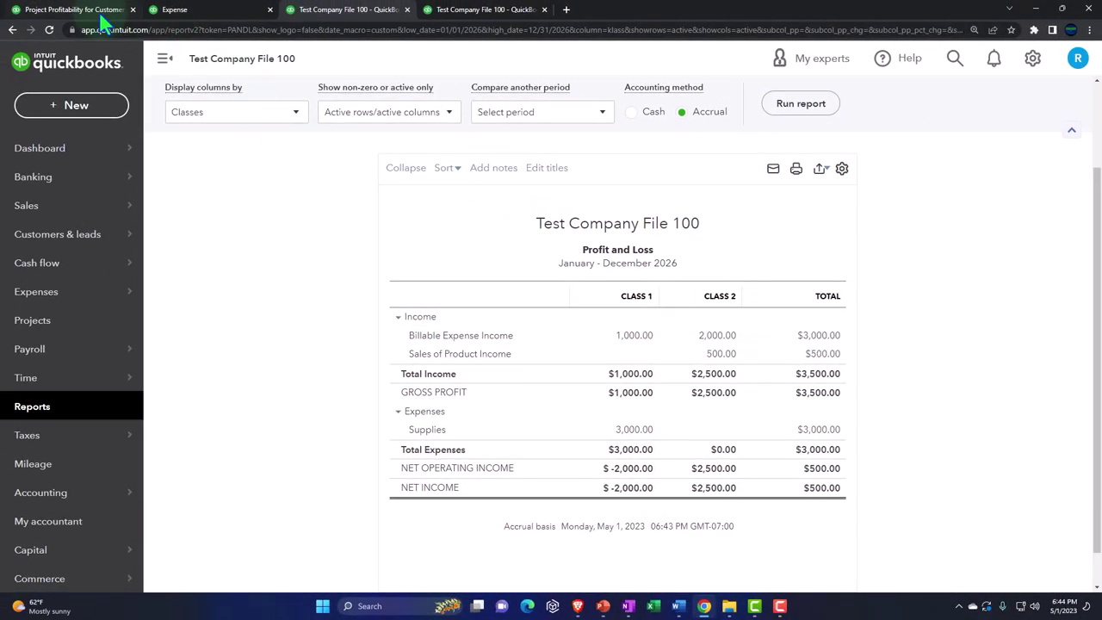
click(101, 15)
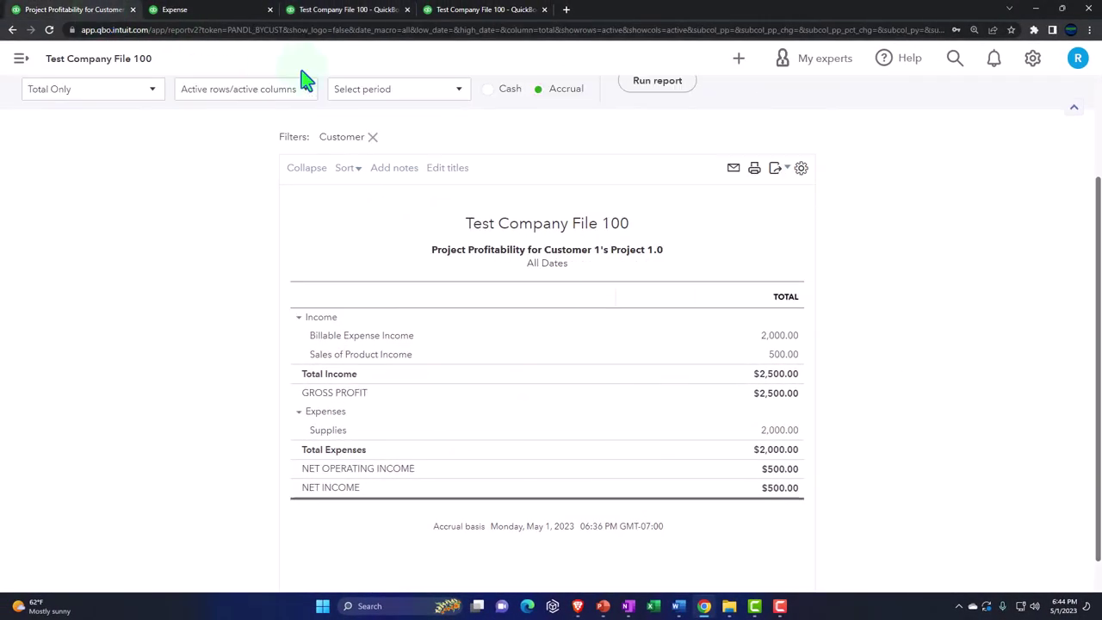
scroll(663, 248, up, 2)
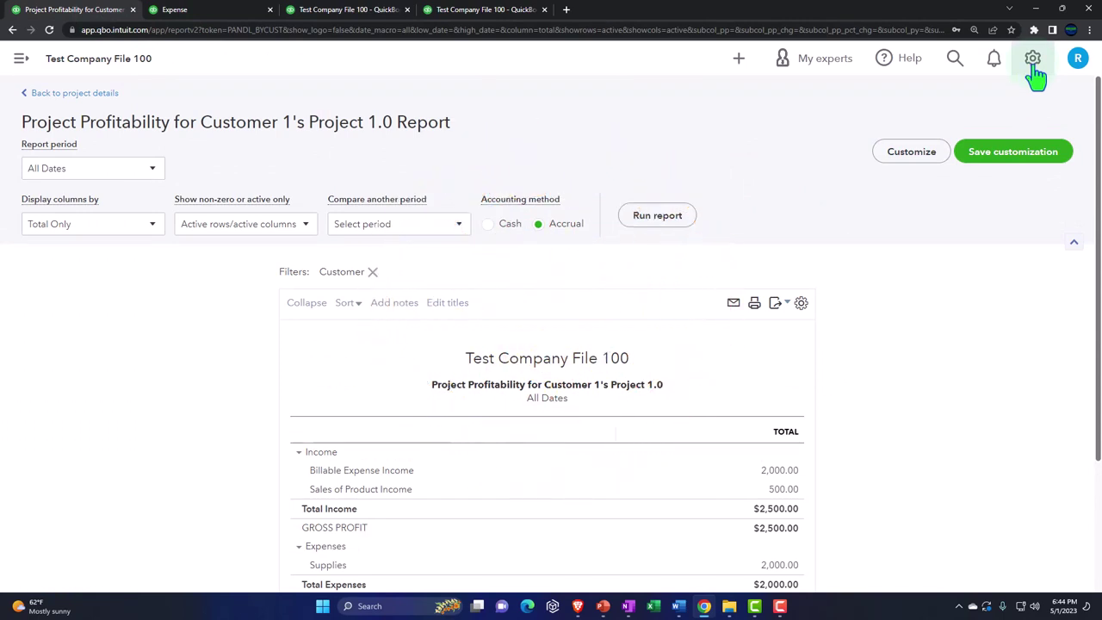
Step: Open the 01/01/2026 expense for Customer 1:400 from the unspecified Checking amount on the balance sheet
click(226, 11)
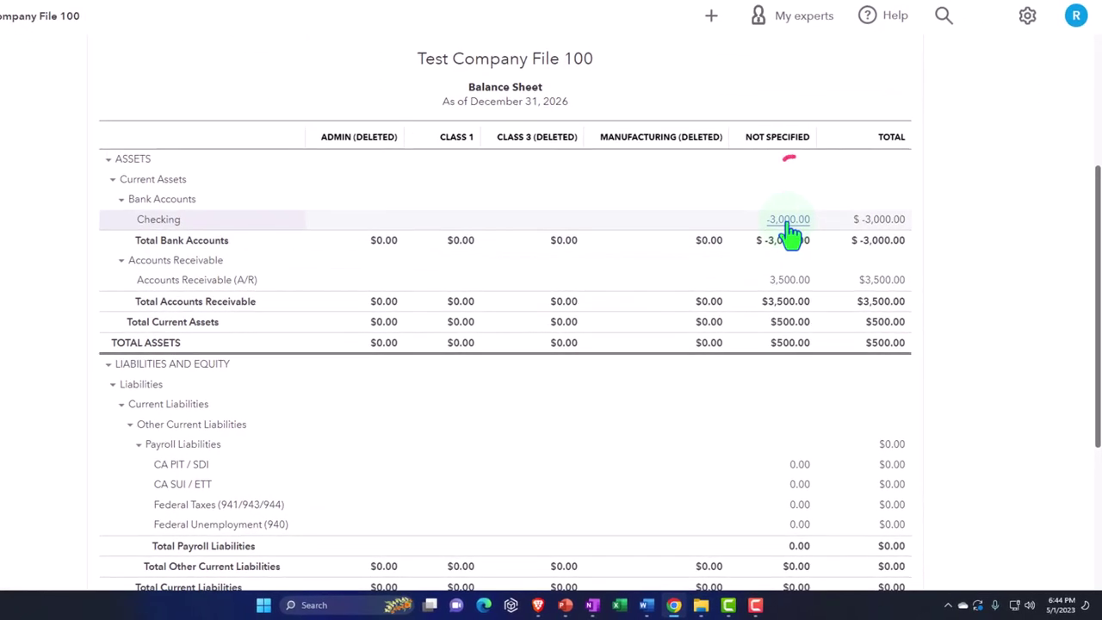
click(787, 223)
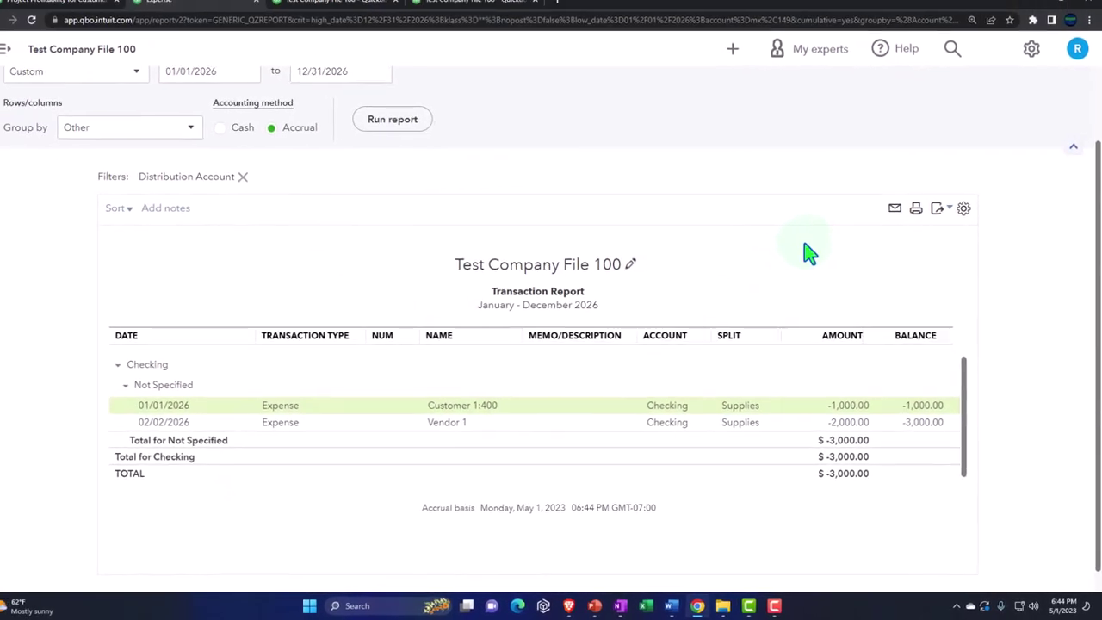
click(848, 411)
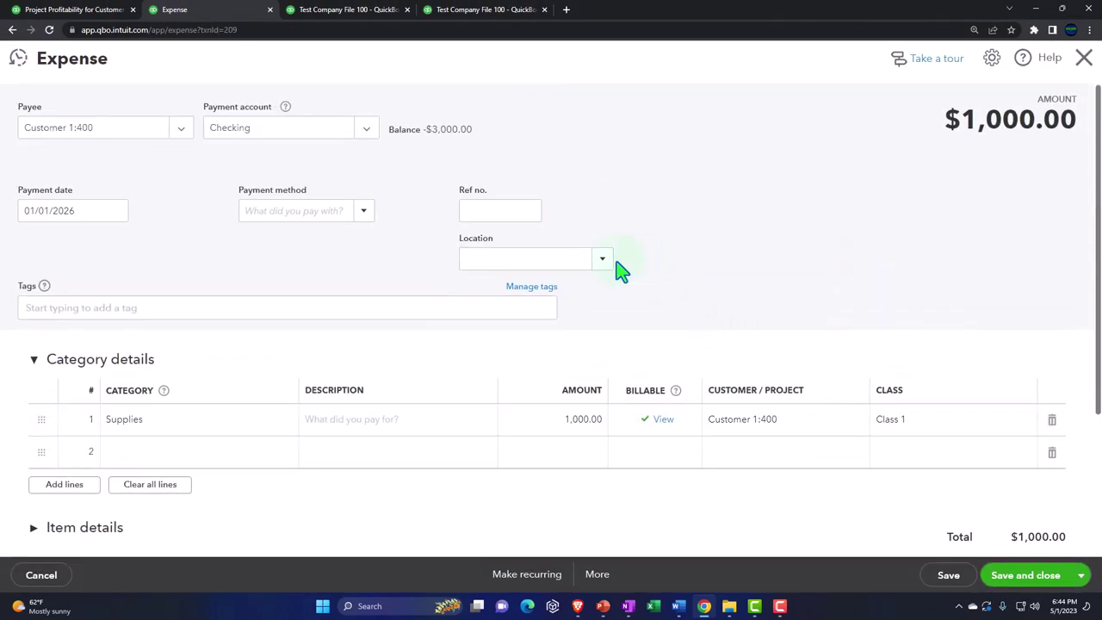
Step: Create a new location named CA for the Customer 1:400 expense, keep its class, and save and close it
click(603, 260)
click(564, 286)
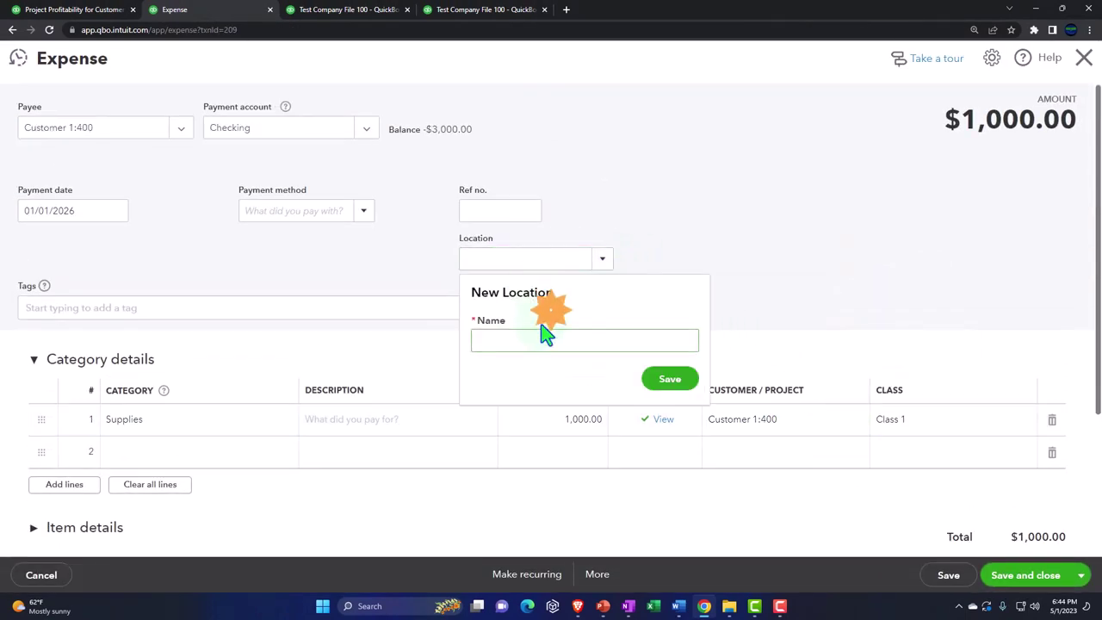
text(CA)
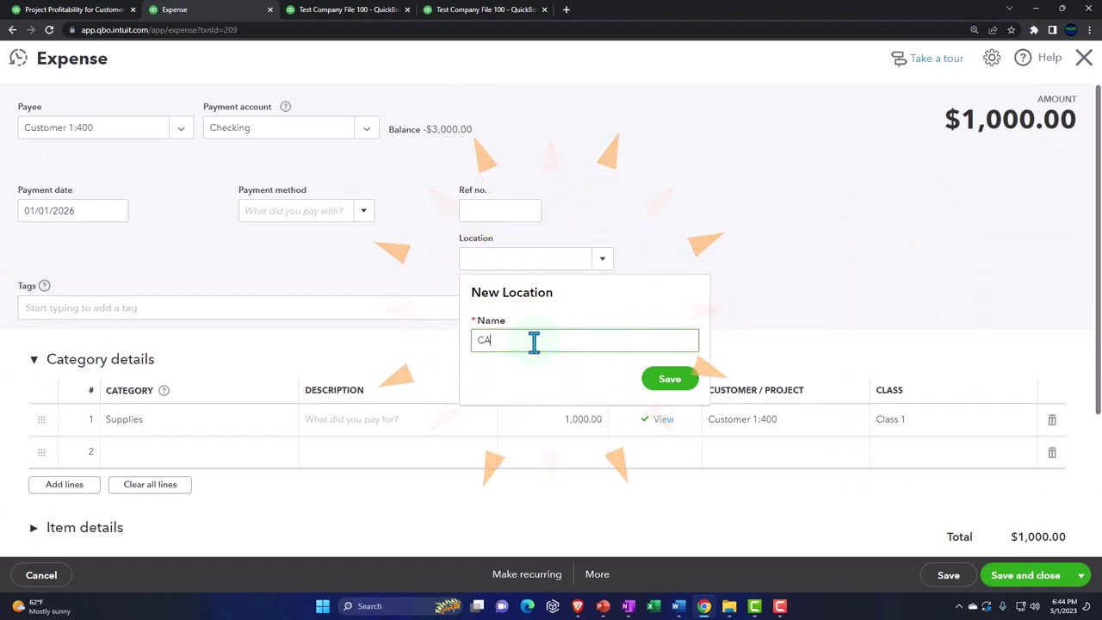
click(669, 379)
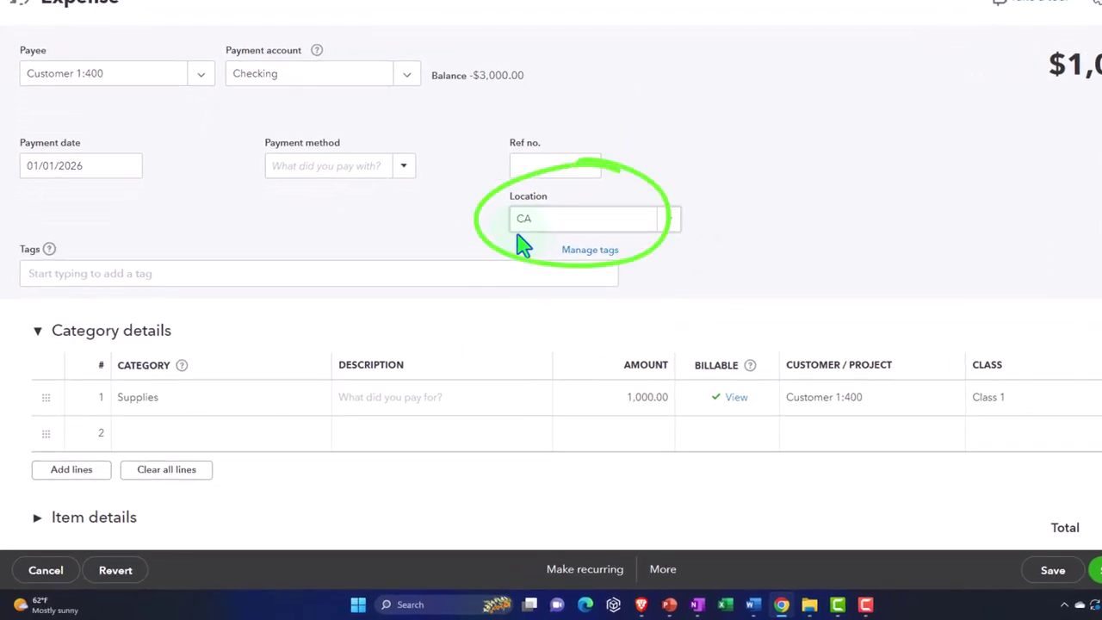
click(904, 409)
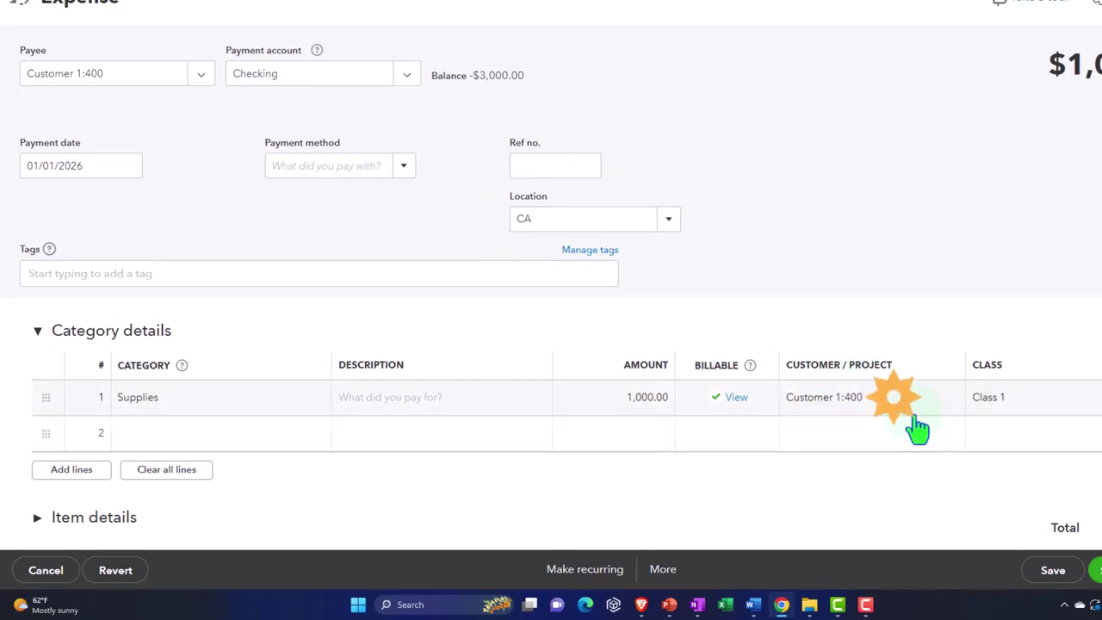
click(1002, 416)
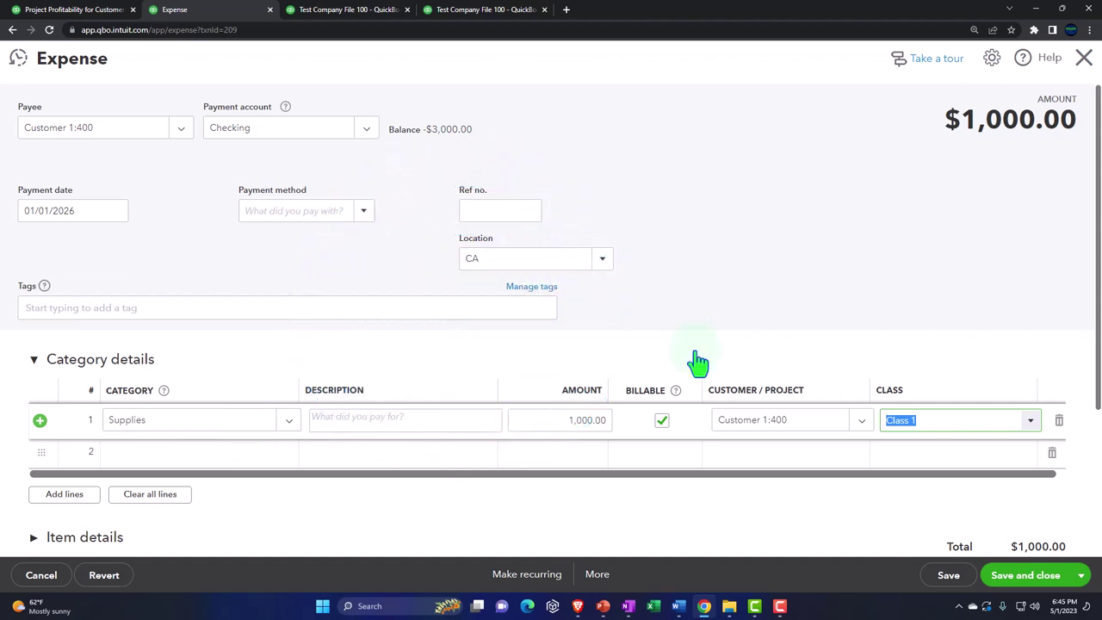
click(1012, 585)
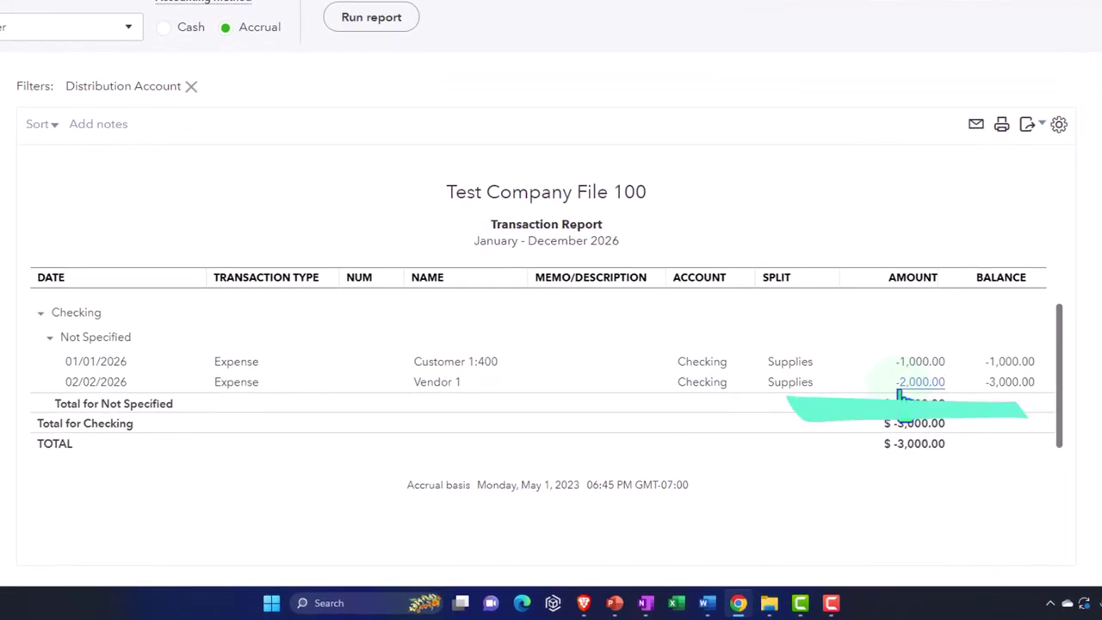
Step: Open the 02/02/2026 Vendor 1 expense from the Checking transaction report and create a new location named NV for it
click(904, 385)
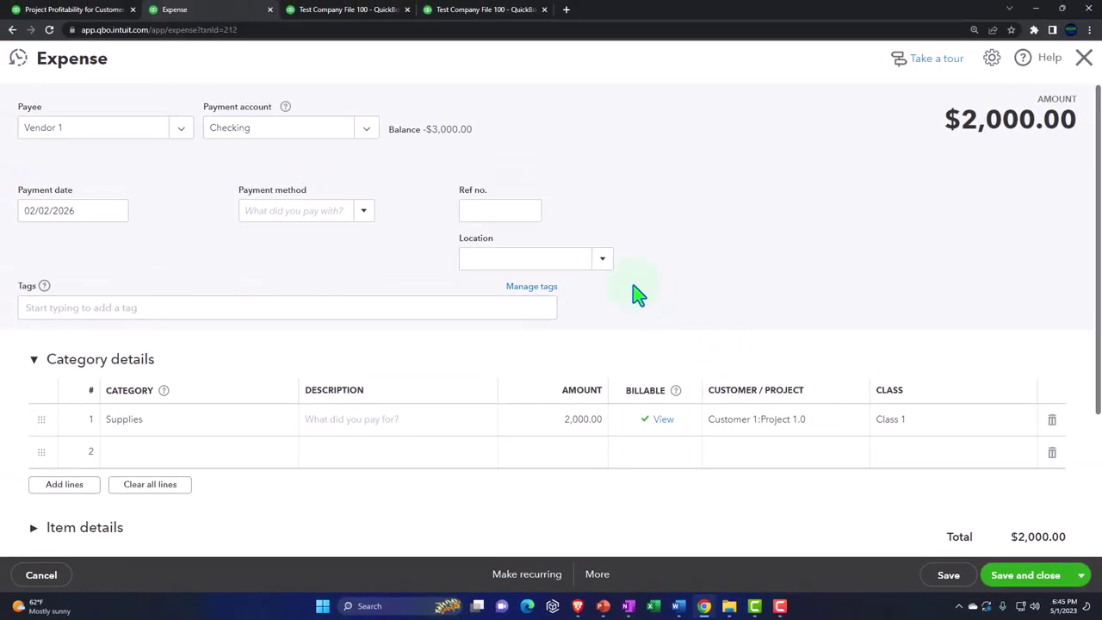
click(603, 260)
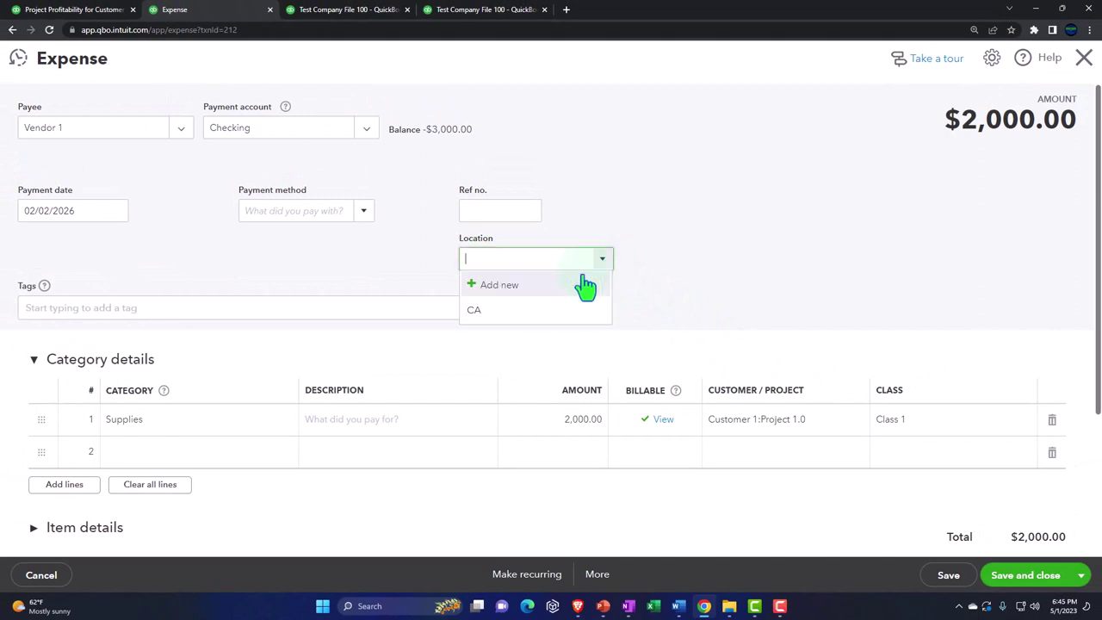
click(508, 285)
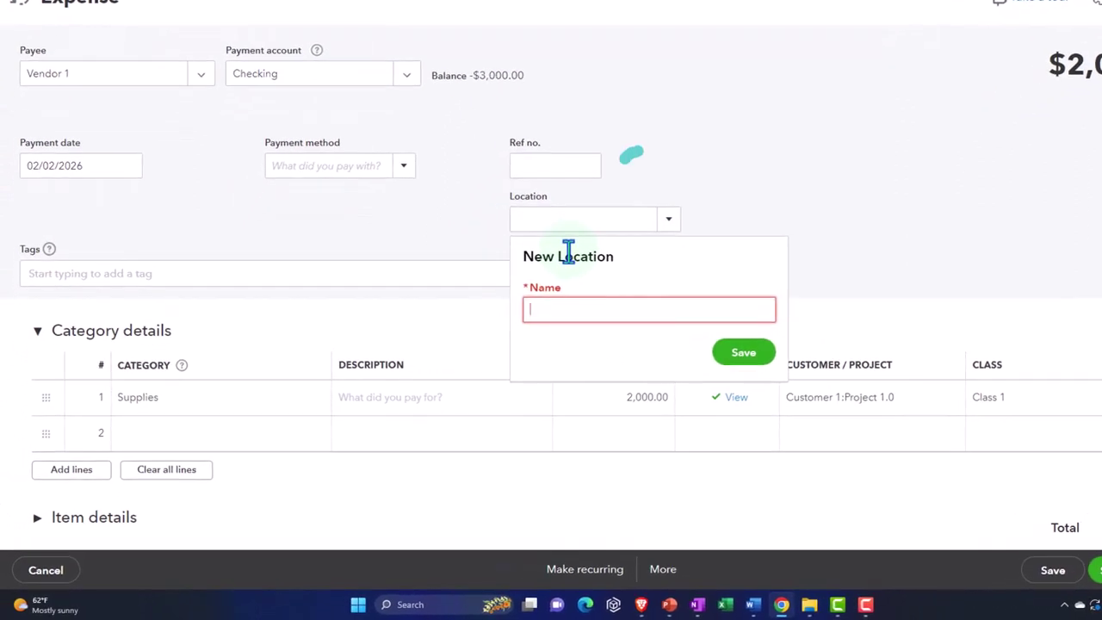
text(NA)
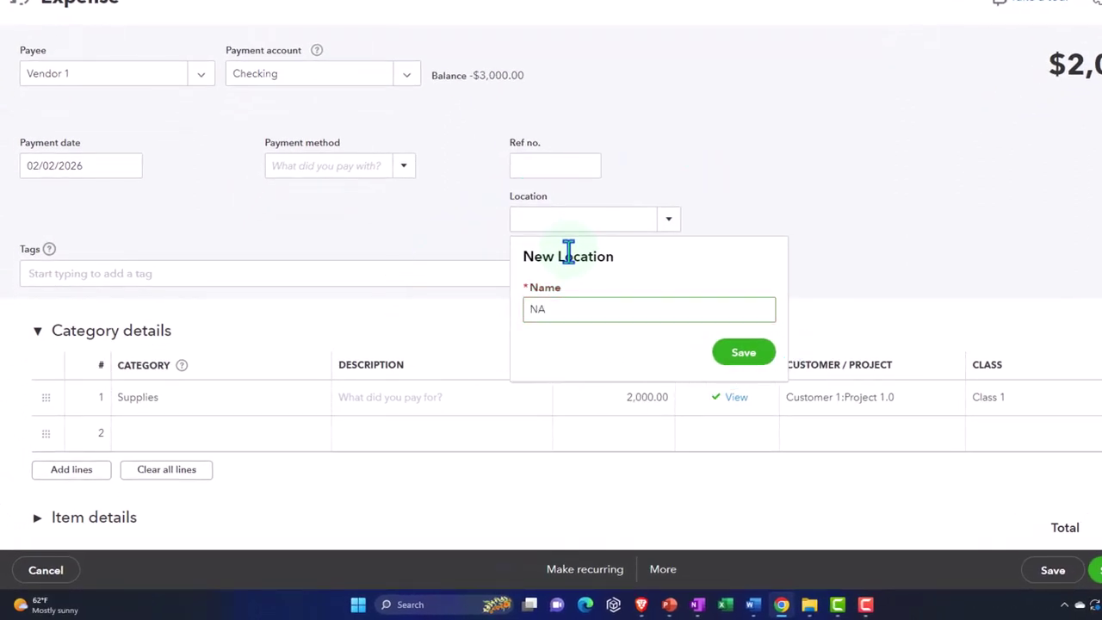
key(Return)
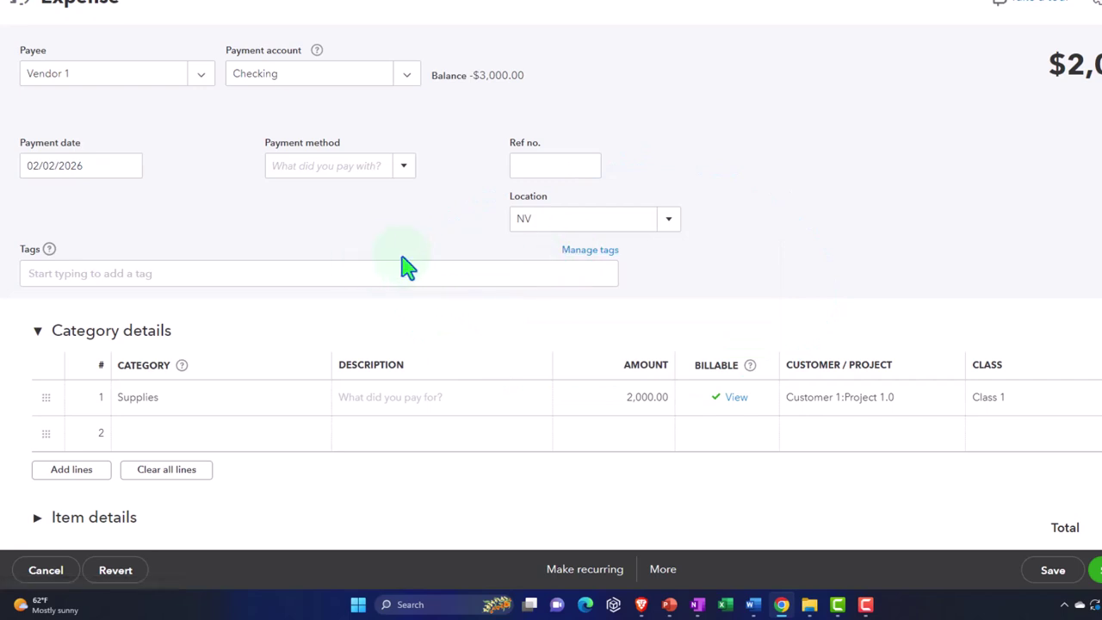
Step: Check the Vendor 1 expense's location and class, save and close it with location NV, and return to the balance sheet
click(671, 225)
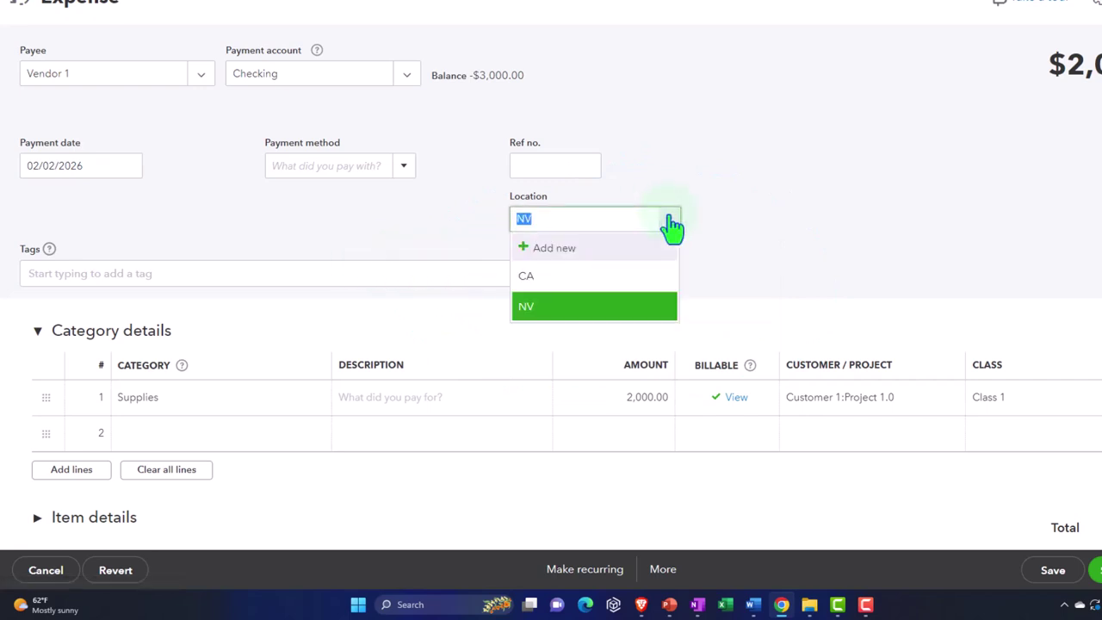
click(672, 225)
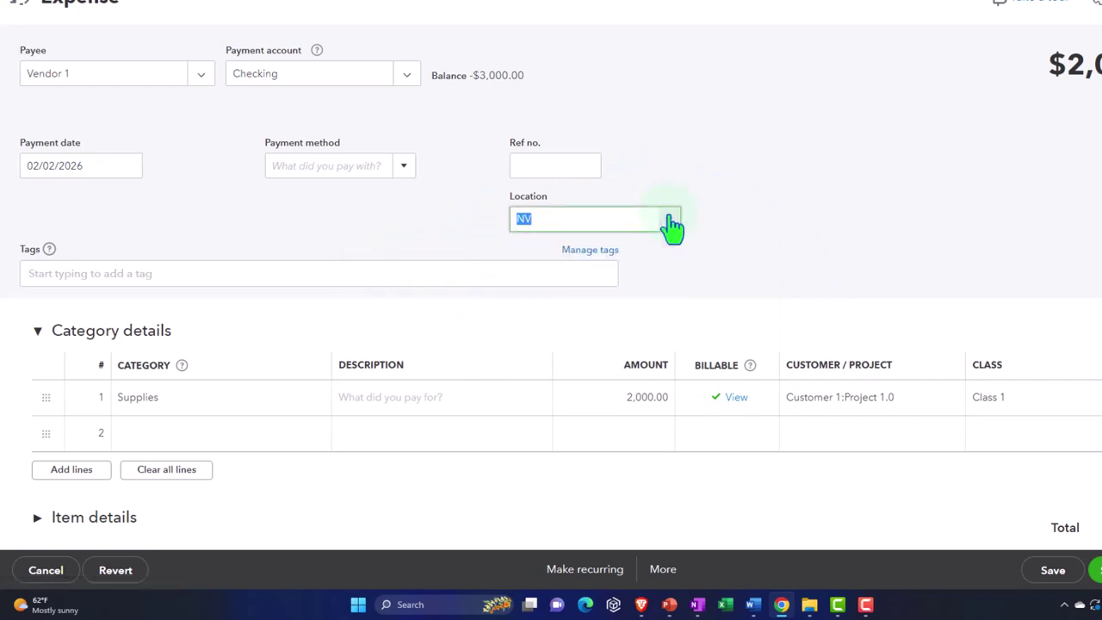
click(994, 400)
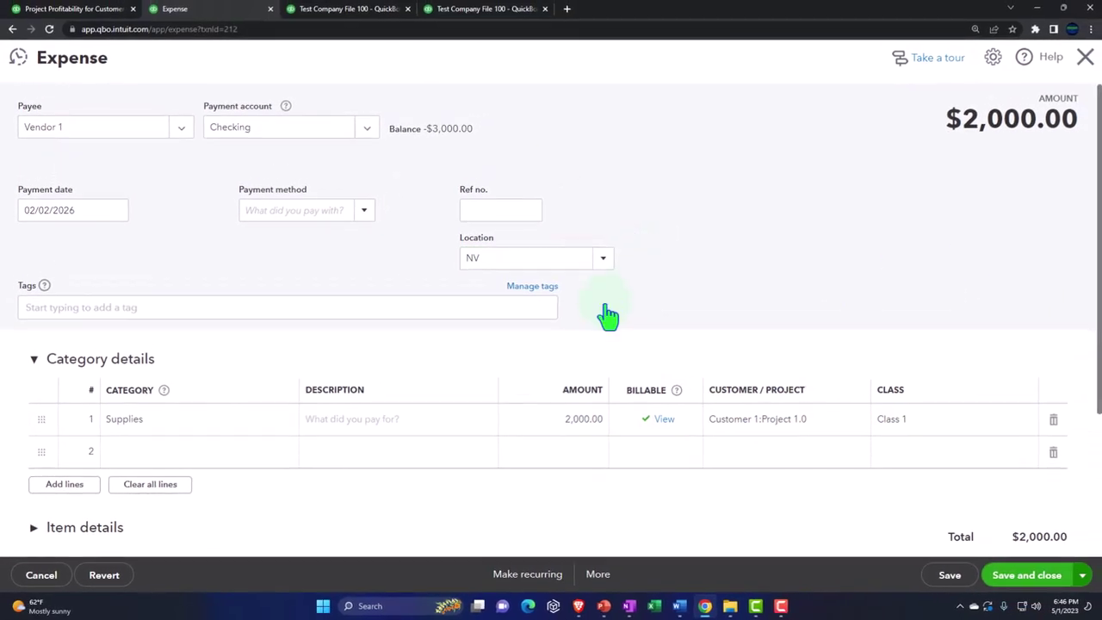
key(alt+Left)
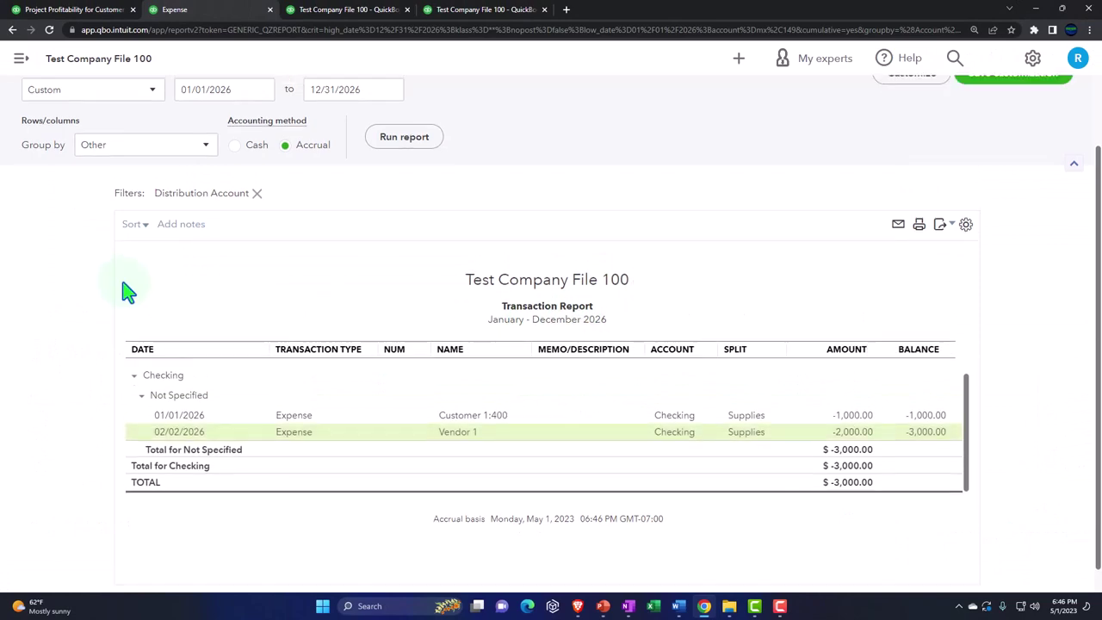
scroll(127, 291, up, 1)
click(97, 97)
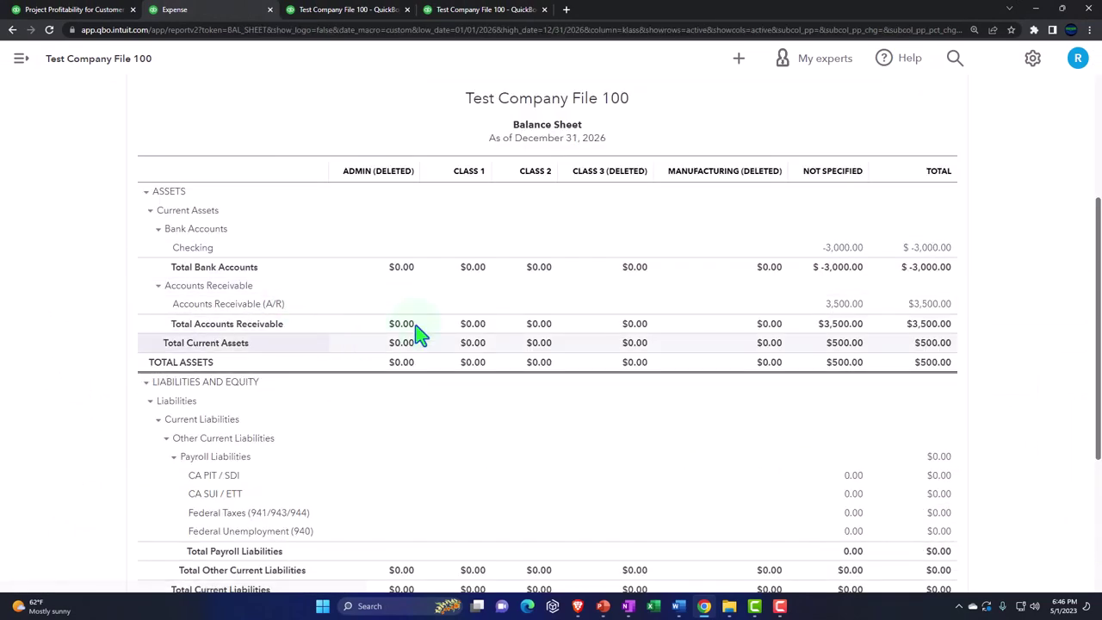
Step: Rerun the 2026 balance sheet with columns displayed by Locations and compare the Checking amounts for CA and NV
scroll(656, 231, down, 2)
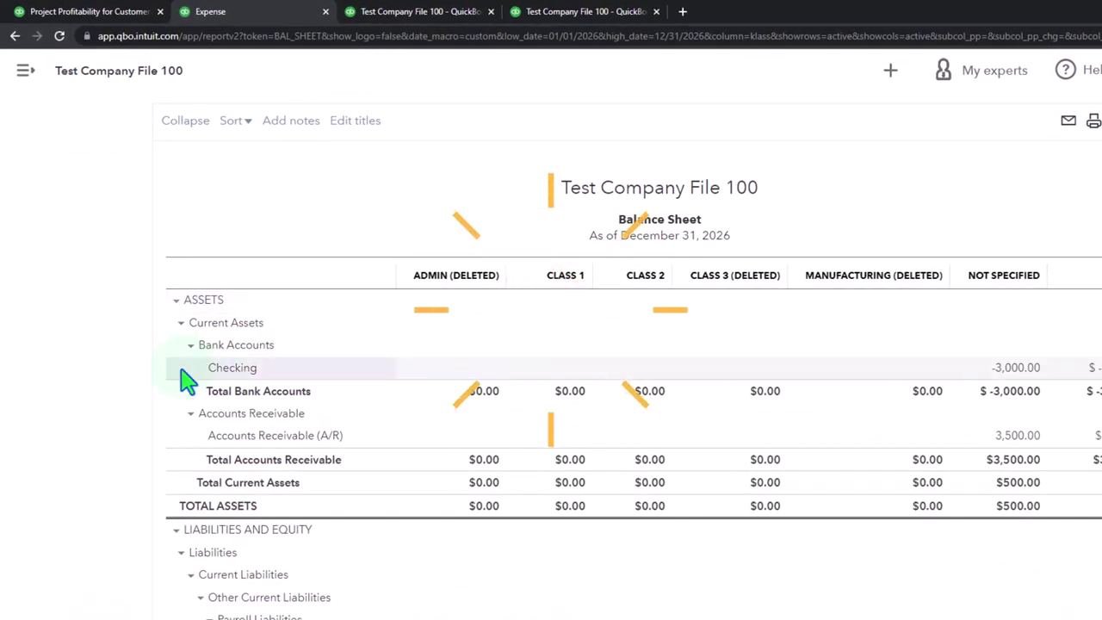
scroll(188, 379, up, 3)
click(183, 274)
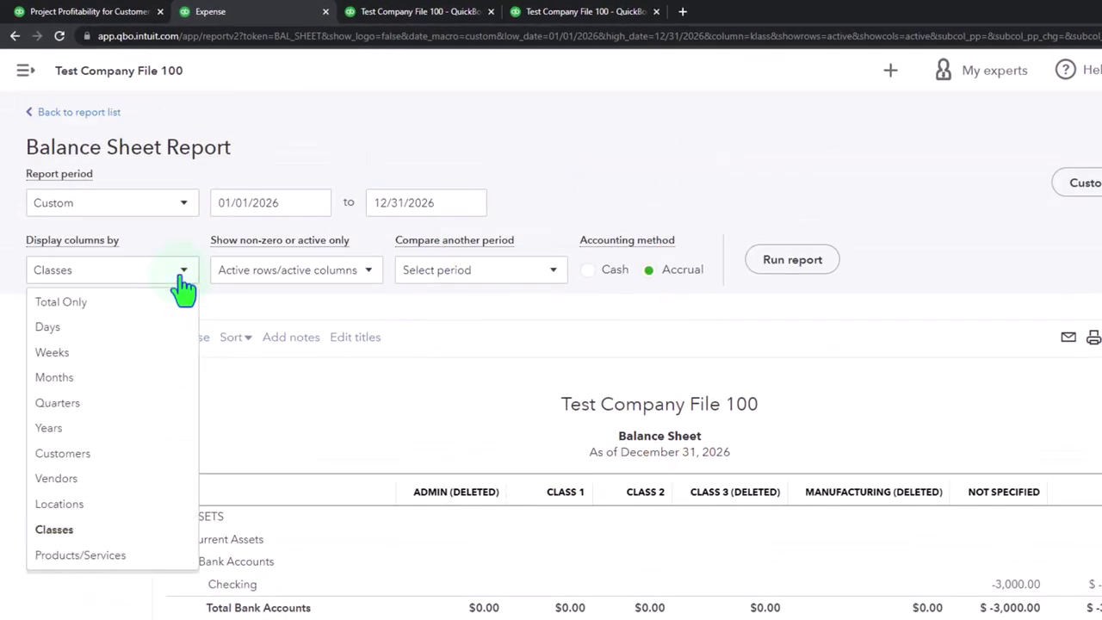
click(107, 501)
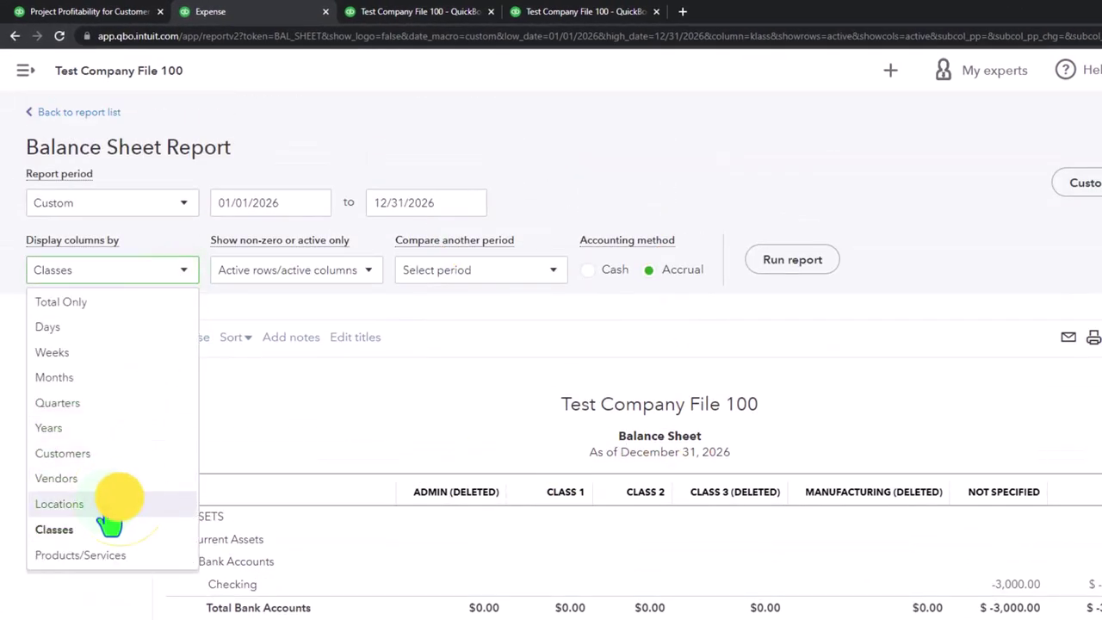
click(790, 260)
scroll(706, 254, down, 3)
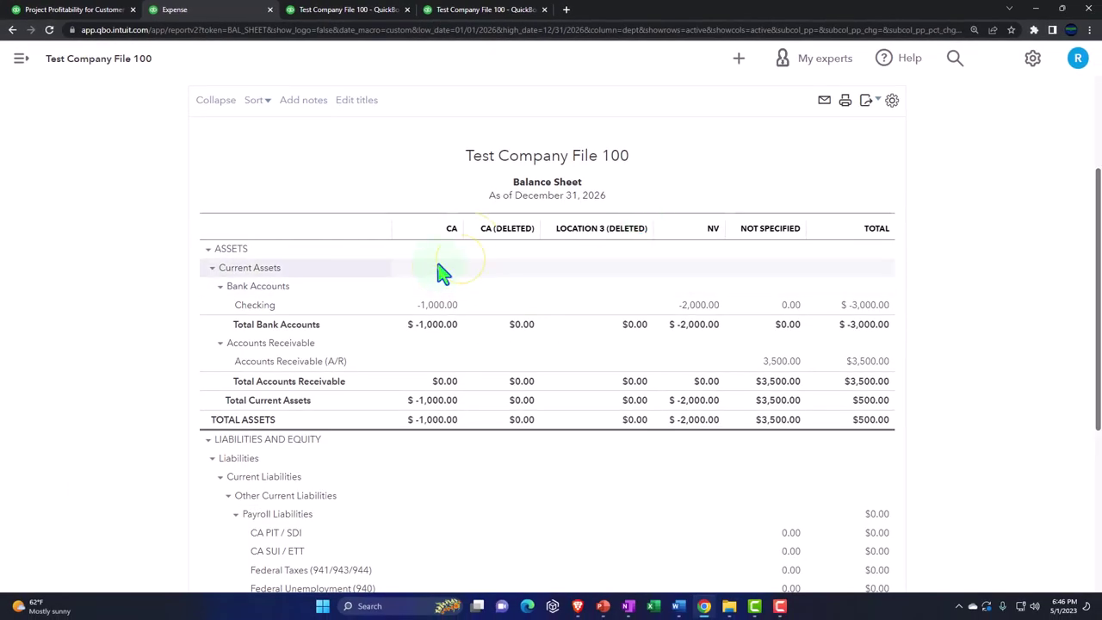
click(441, 272)
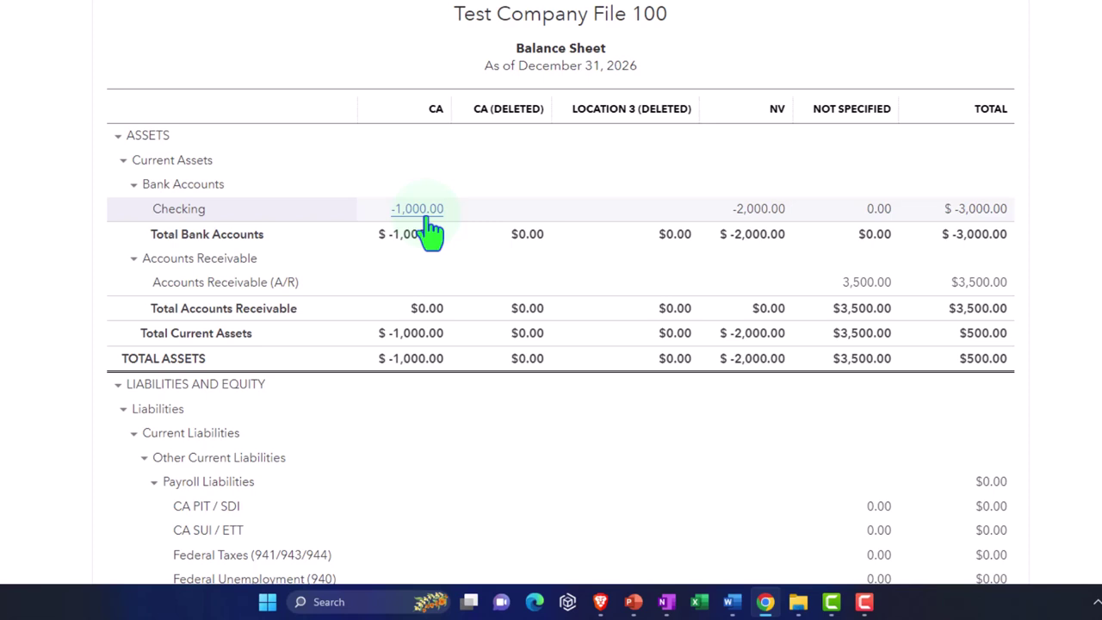
click(428, 219)
click(773, 217)
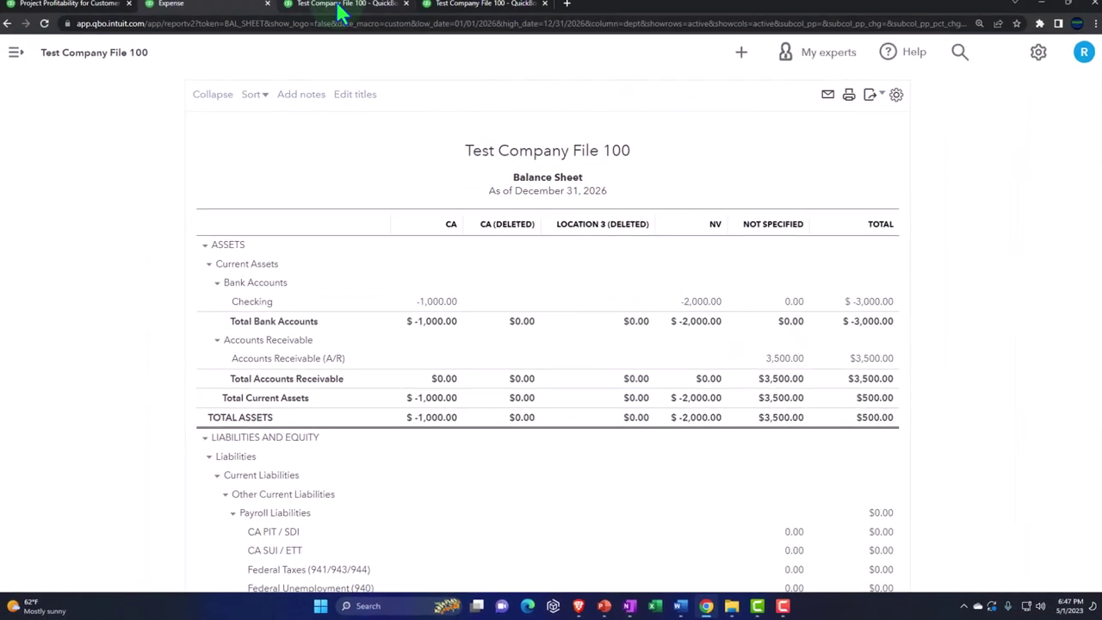
Step: Switch to the 2026 Profit and Loss report and rerun it with columns displayed by Locations
click(342, 11)
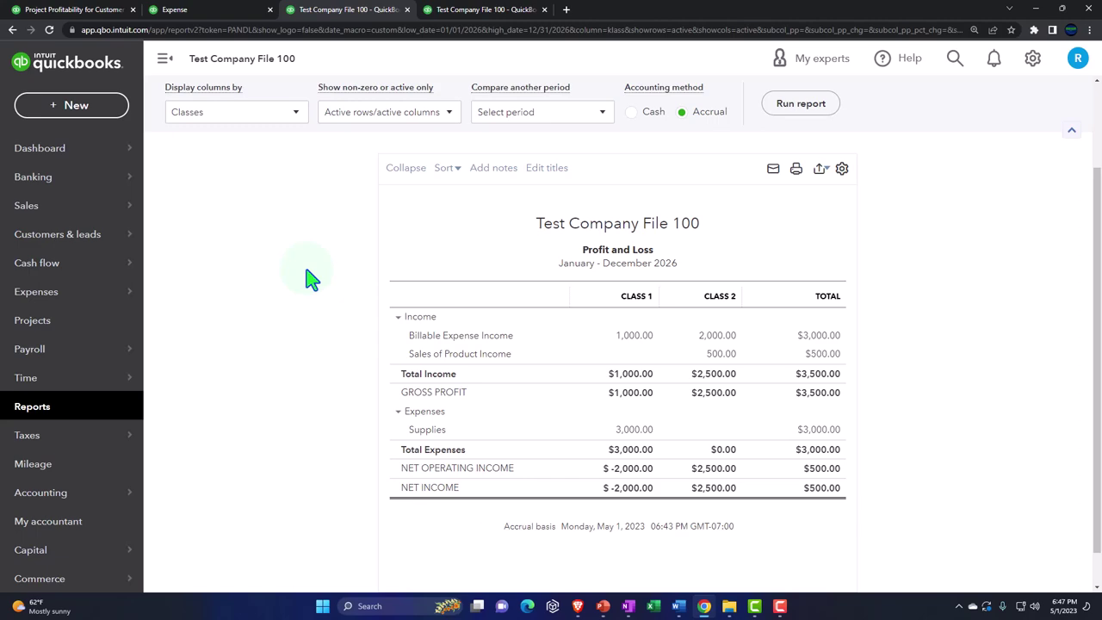
scroll(312, 277, up, 2)
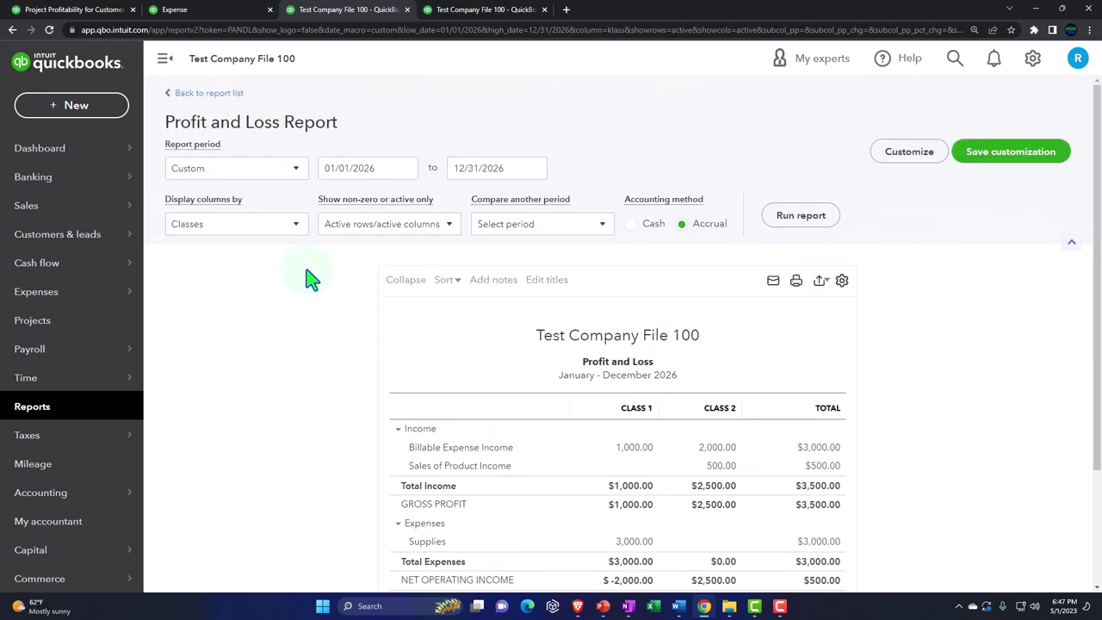
click(296, 225)
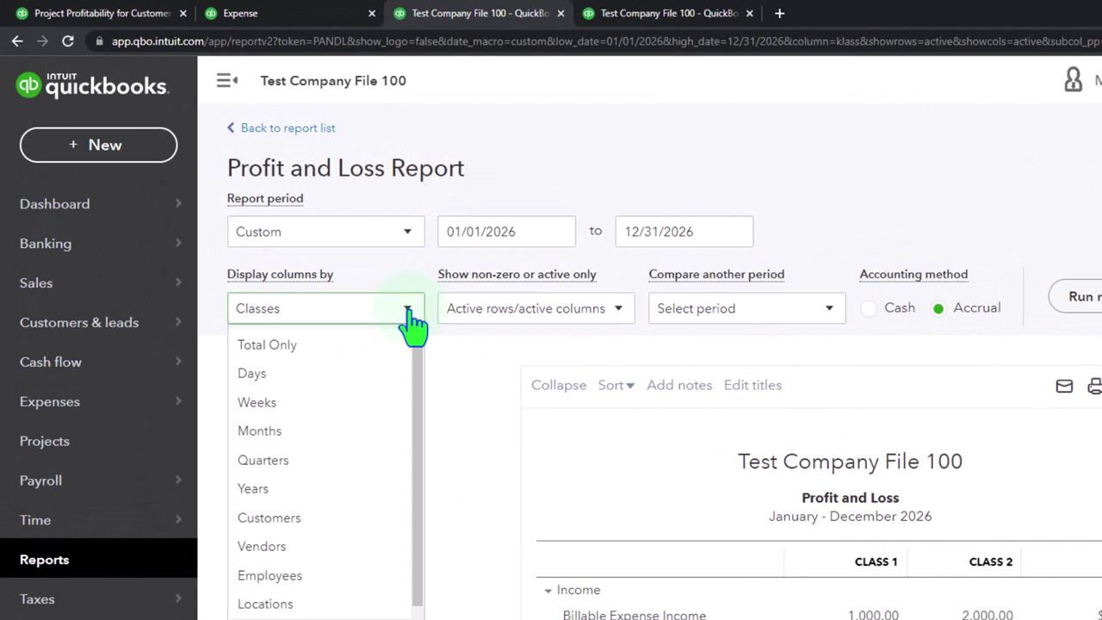
scroll(401, 467, down, 1)
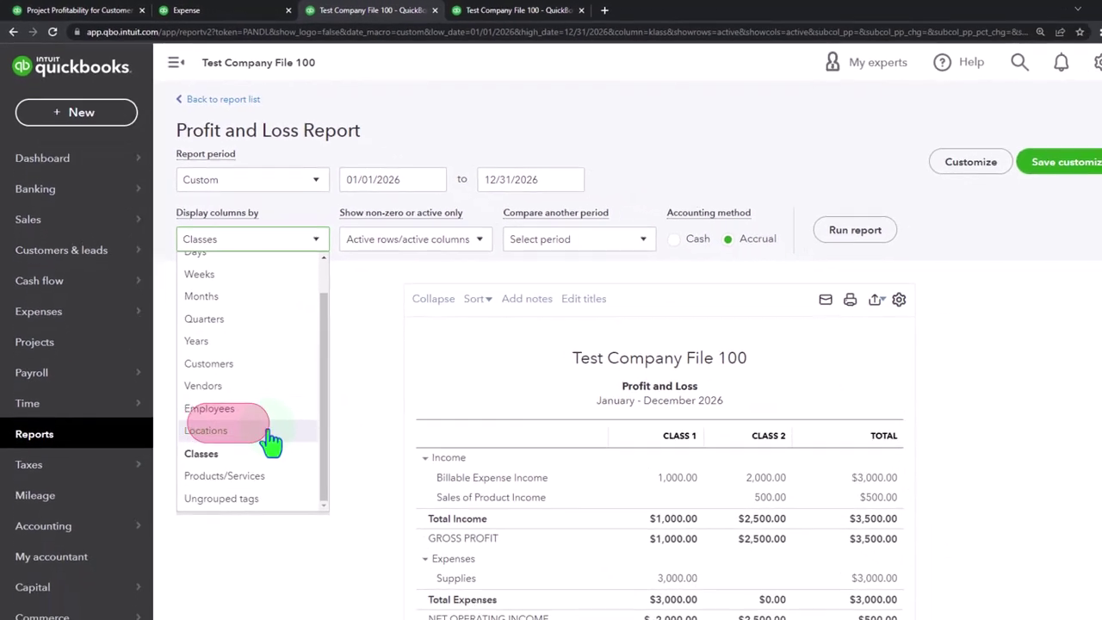
click(265, 567)
click(805, 216)
scroll(819, 222, down, 2)
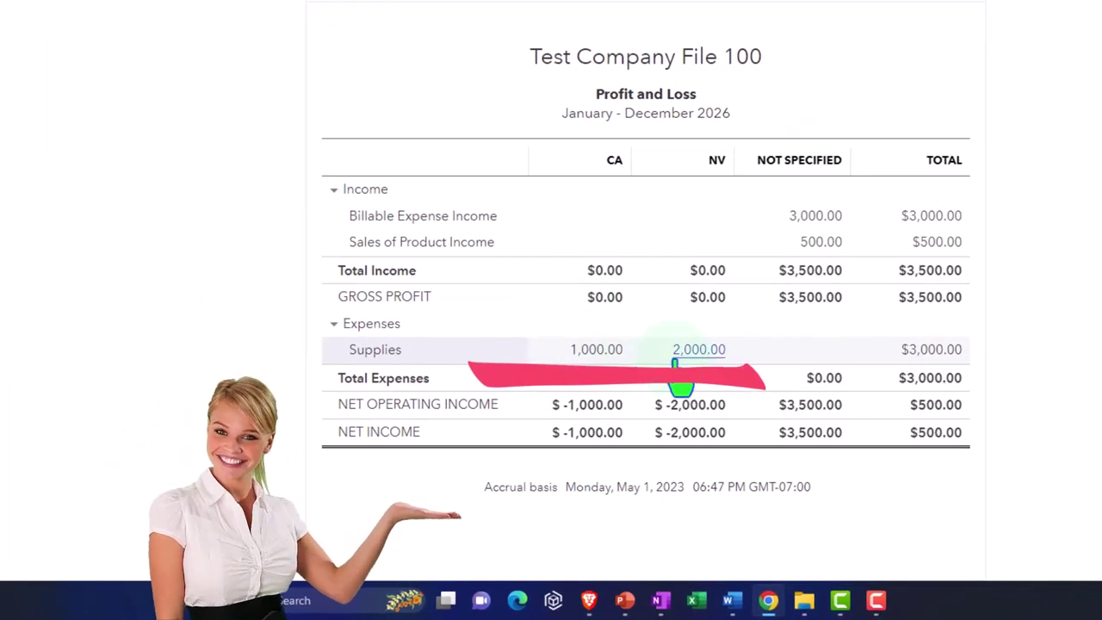
Step: Assign location CA to the 01/01/2026 Customer 1:400 invoice from the unspecified billable expense income, then save and close it, accepting the linked-transaction change
click(814, 222)
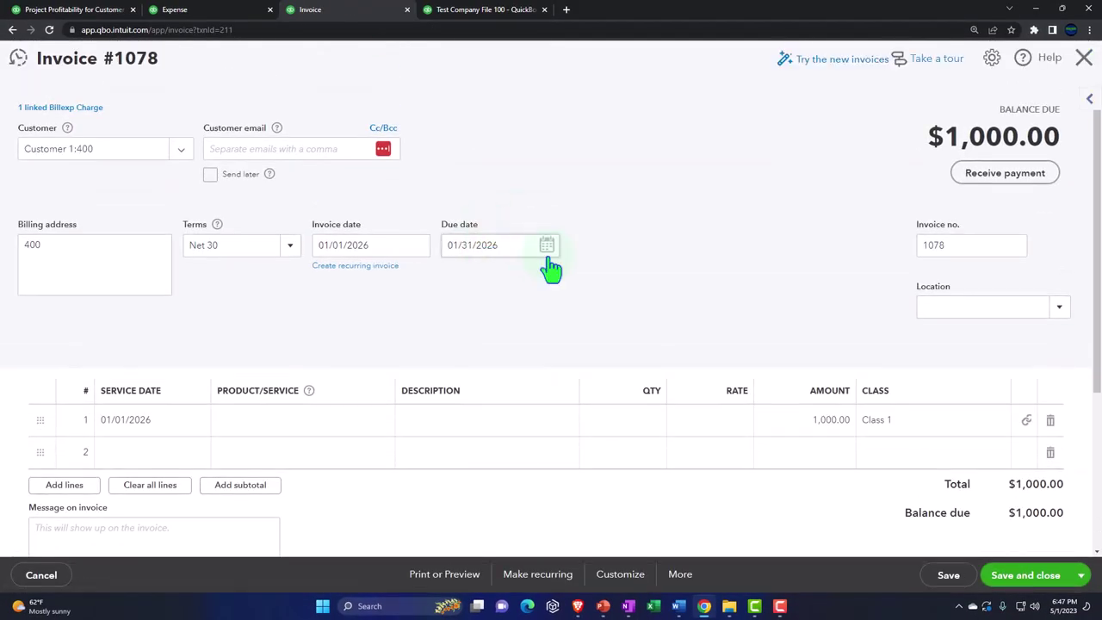
click(1055, 311)
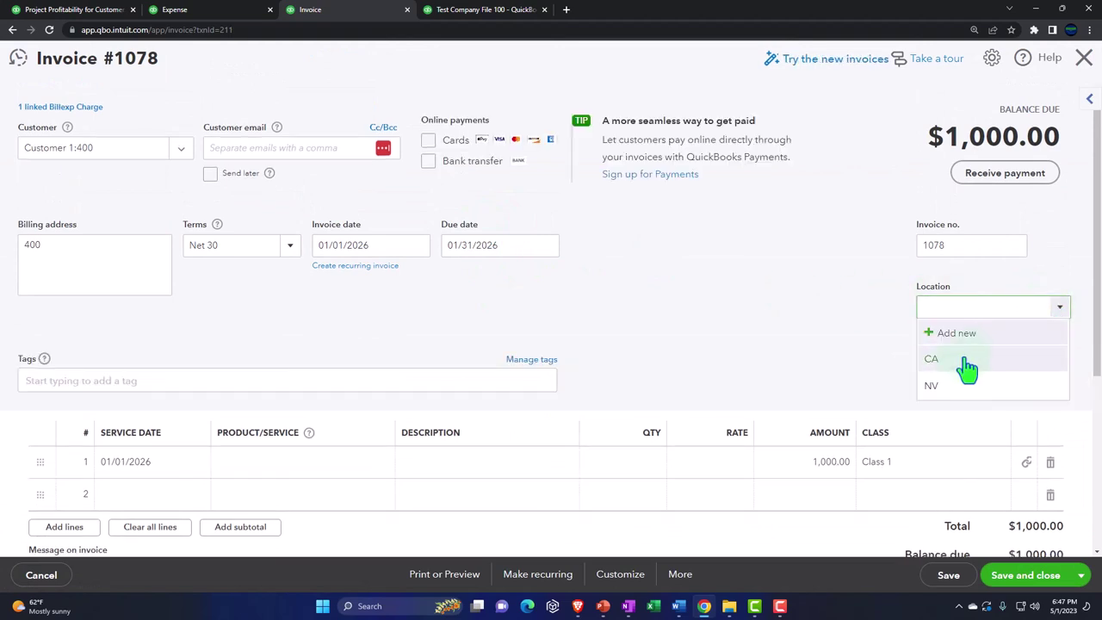
click(931, 359)
click(1022, 576)
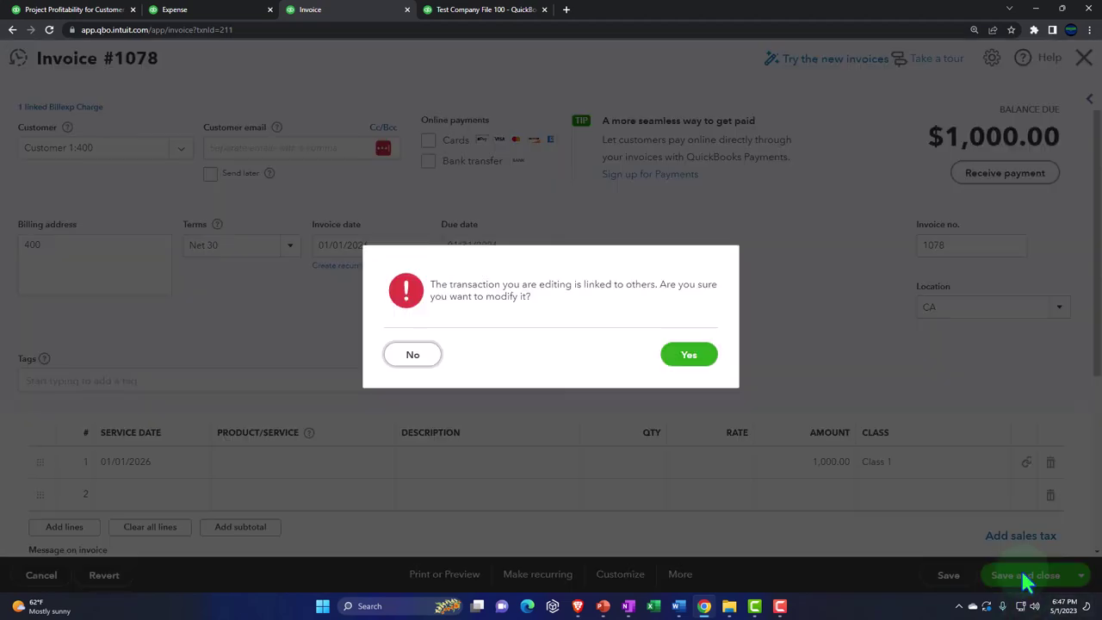
click(689, 354)
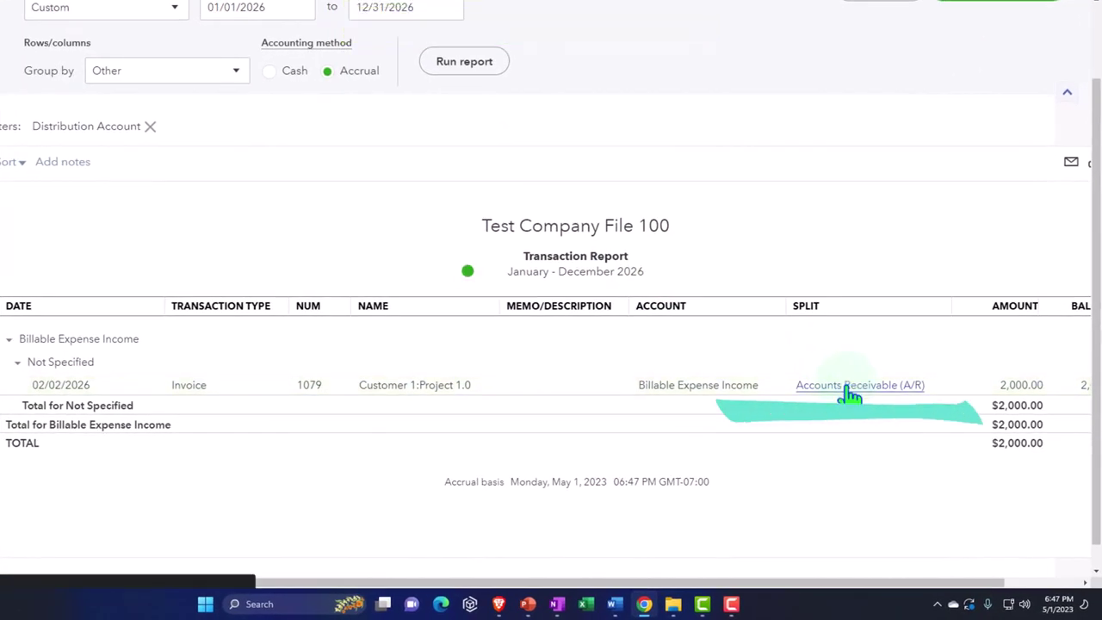
Step: Open the 02/02/2026 invoice for Customer 1:Project 1.0, set its location to NV, and save and close it despite the linked transaction
click(849, 391)
scroll(879, 464, down, 1)
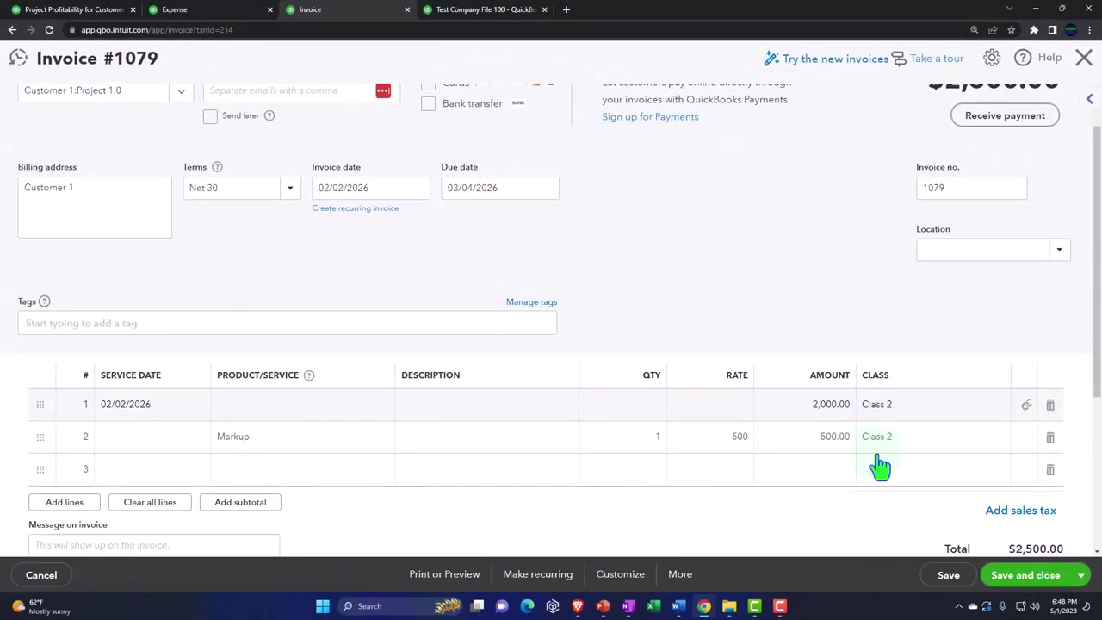
scroll(895, 439, up, 1)
click(1059, 306)
click(946, 385)
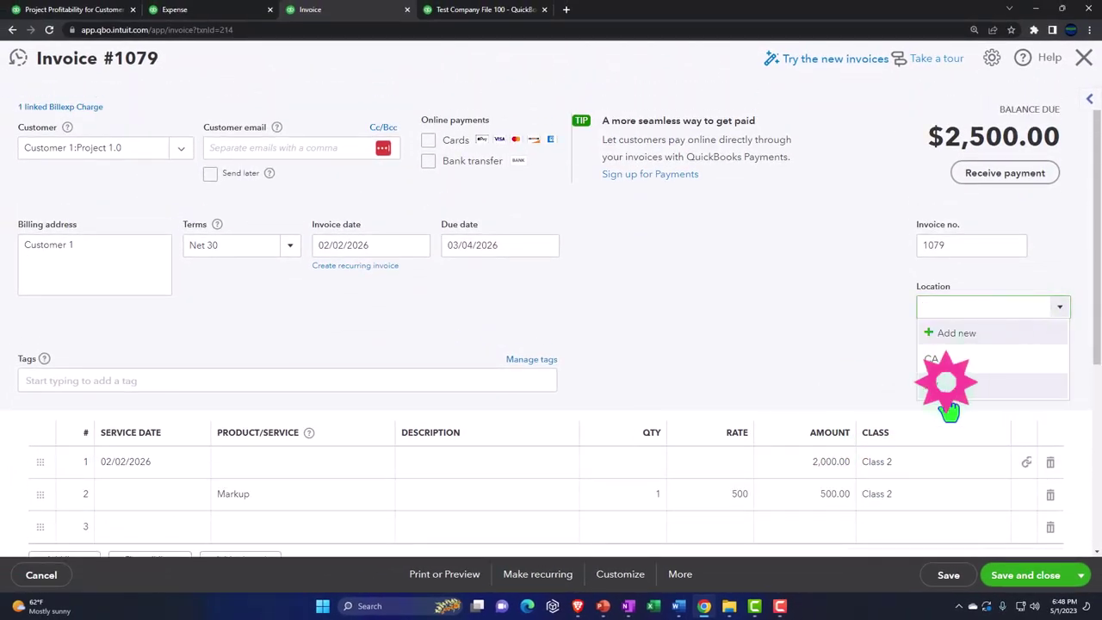
click(1021, 571)
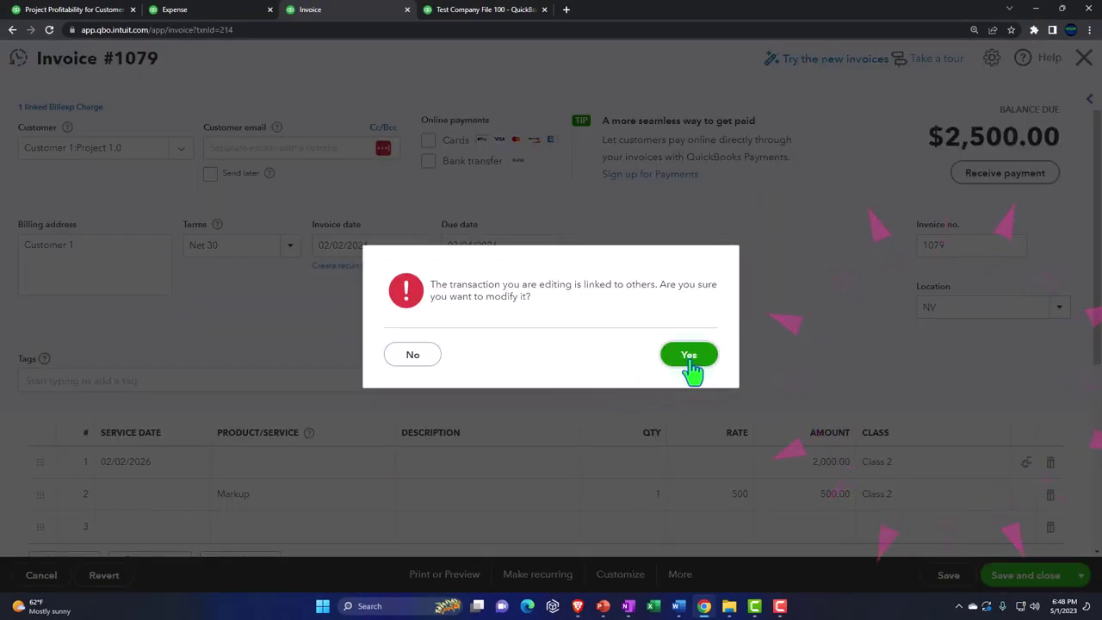
click(688, 355)
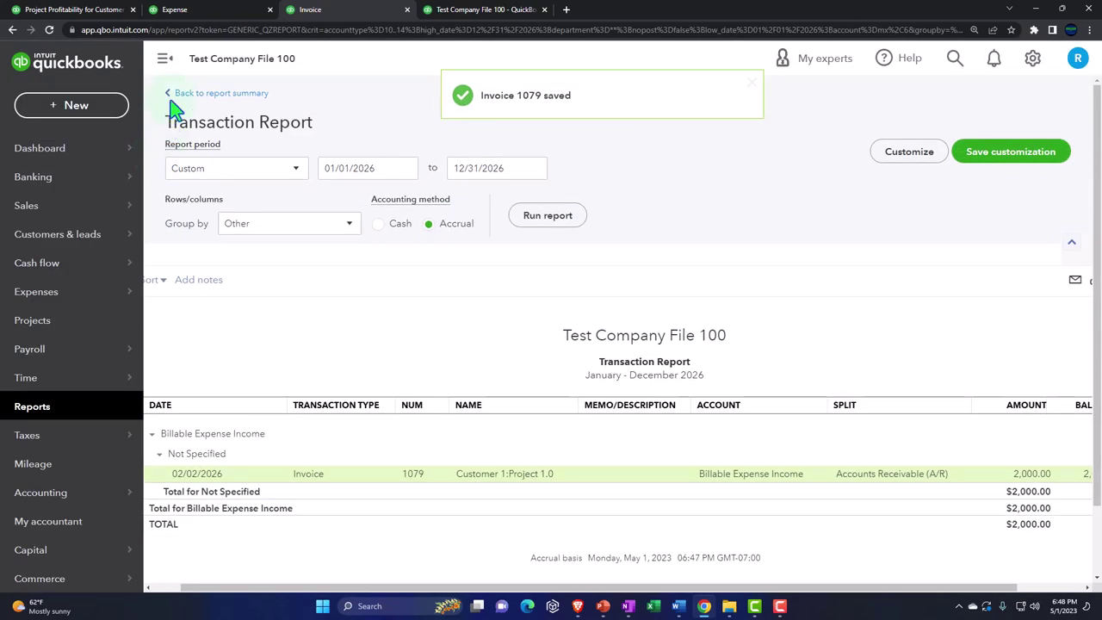
Step: Return to the Profit and Loss by location and rerun it for the period 01/01/2026 to 12/31/2026
click(176, 95)
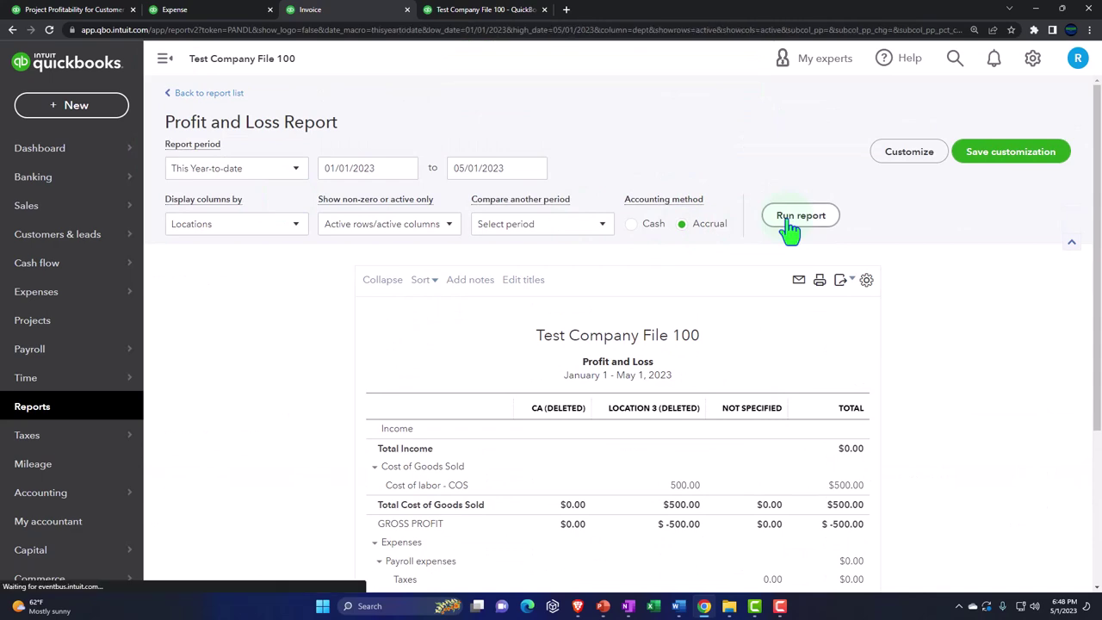
click(801, 222)
click(166, 58)
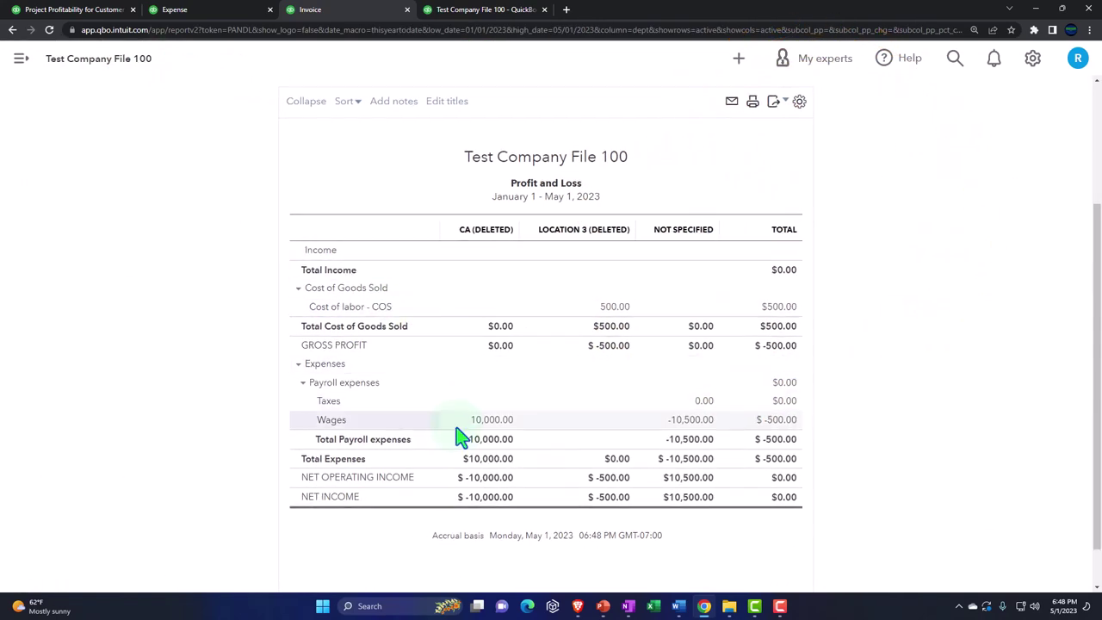
scroll(297, 262, up, 2)
triple_click(212, 167)
text(010120)
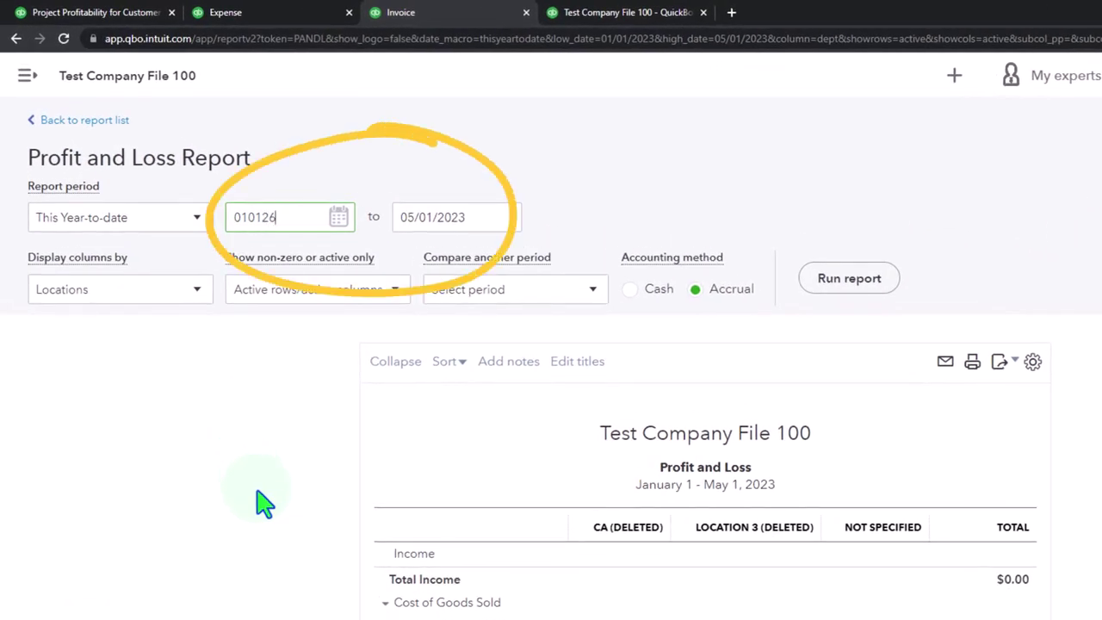
key(Tab)
text(1)
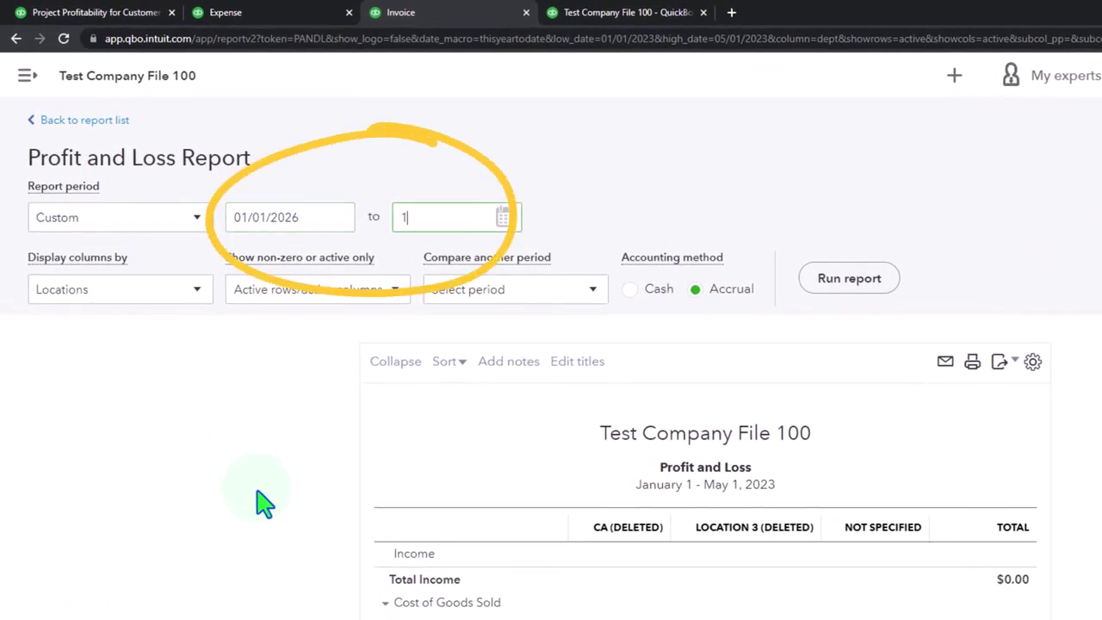
click(849, 278)
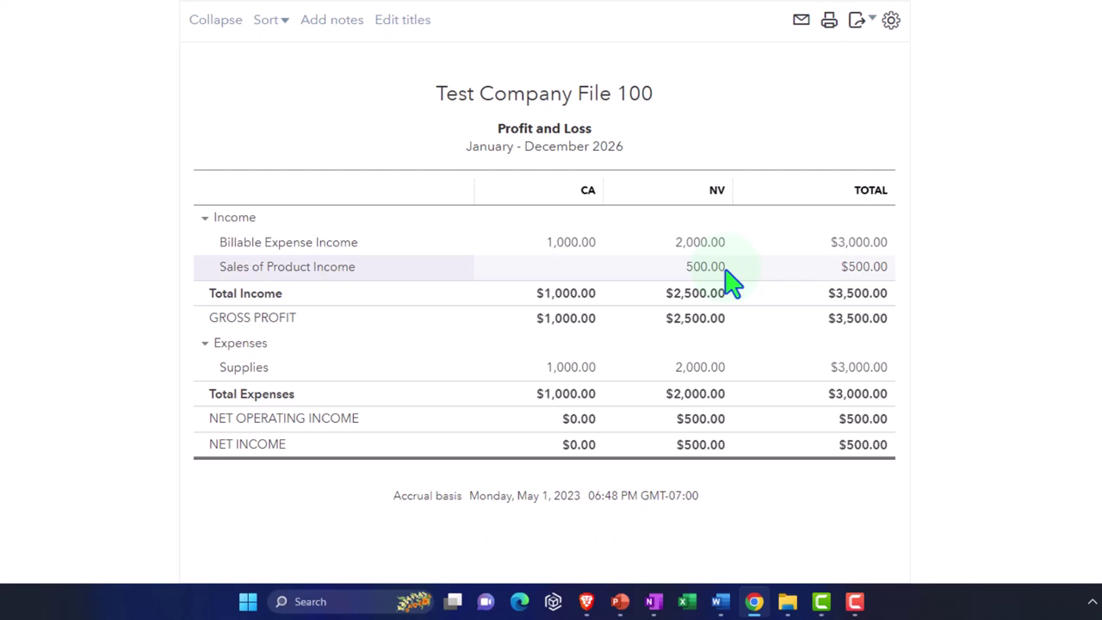
Step: Open the 01/01/2026 Customer 1:400 invoice behind CA's Billable Expense Income and examine its location and class
scroll(728, 280, up, 1)
click(727, 280)
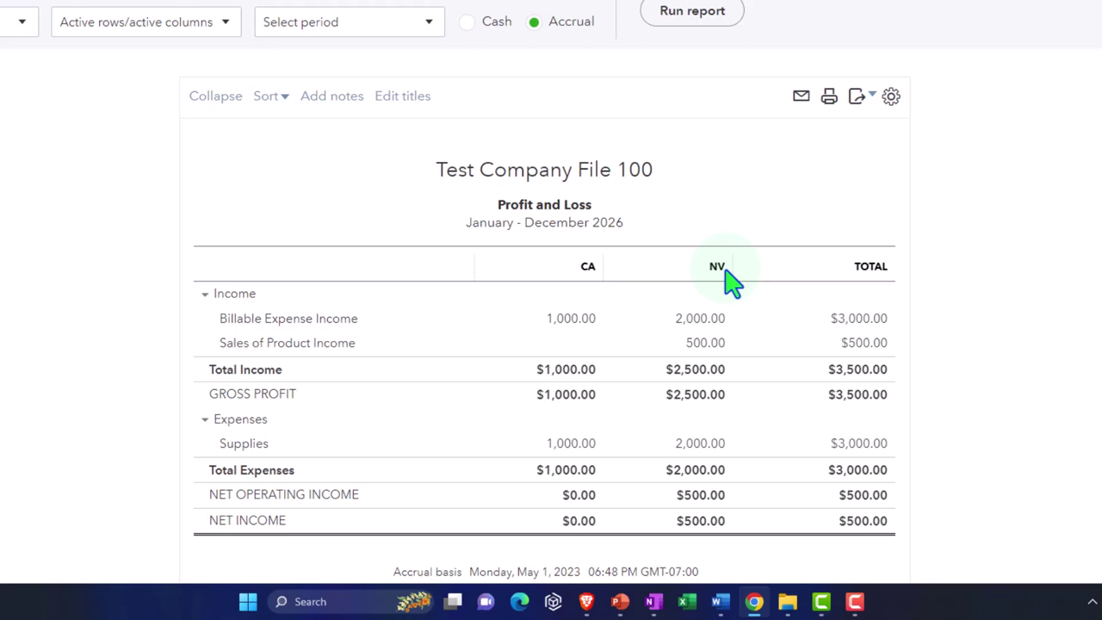
click(569, 318)
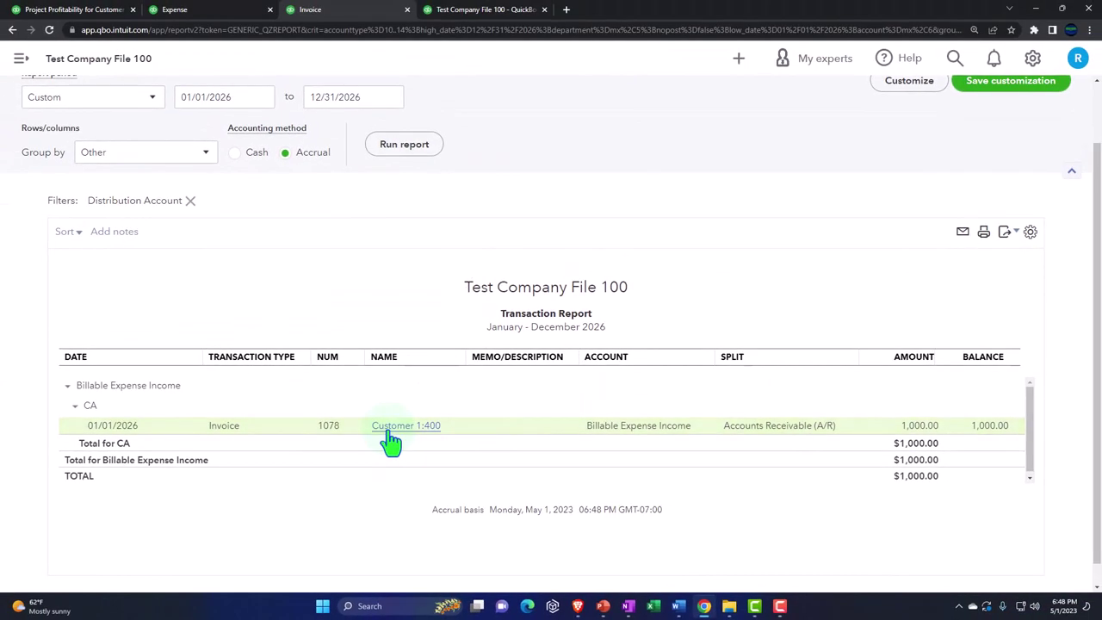
click(388, 430)
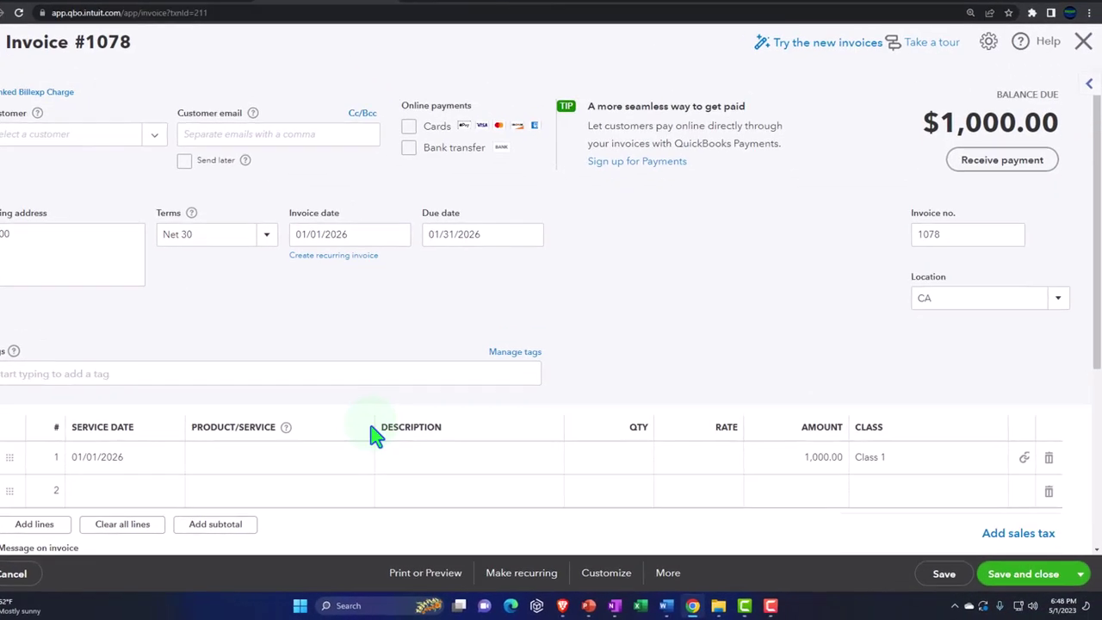
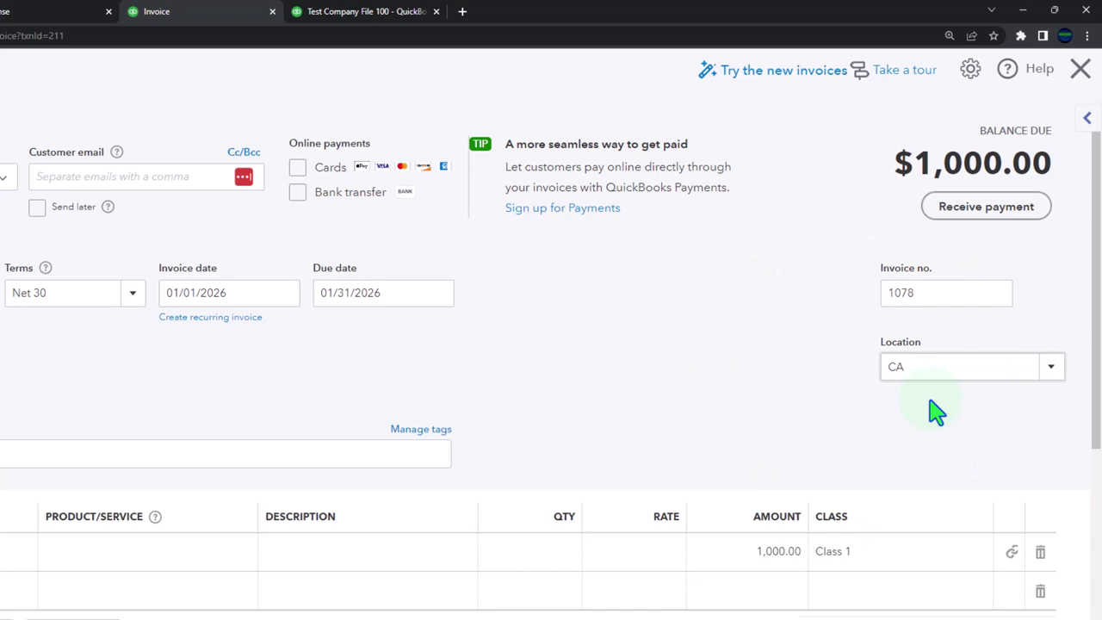
click(860, 556)
Step: Close the Customer 1:400 invoice and go back to the 2026 Profit and Loss by location
click(1082, 77)
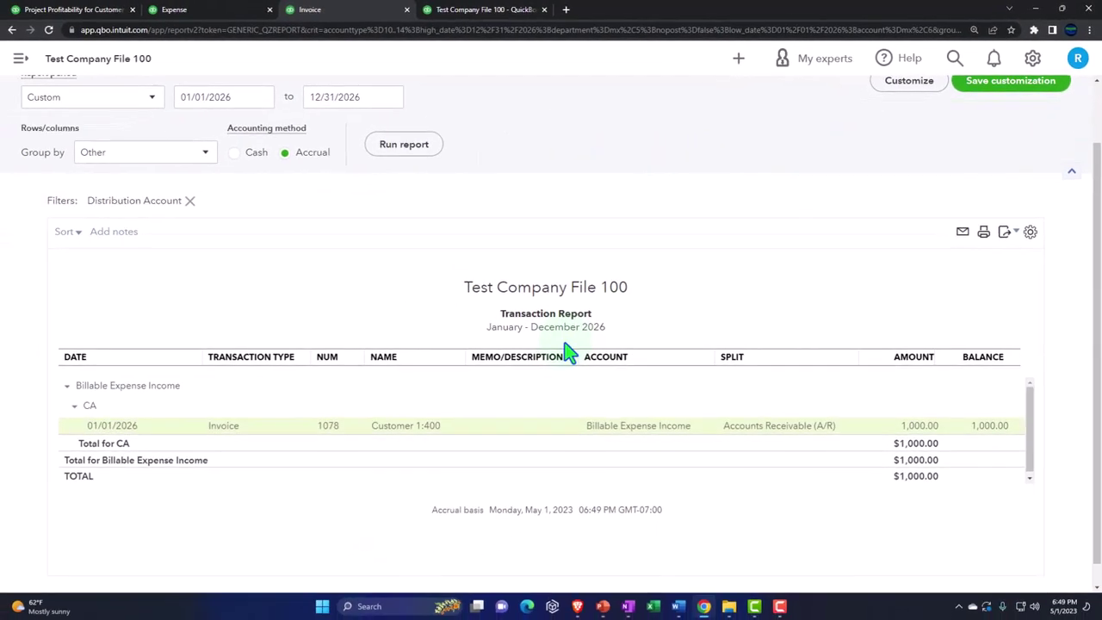
click(77, 92)
scroll(209, 167, down, 2)
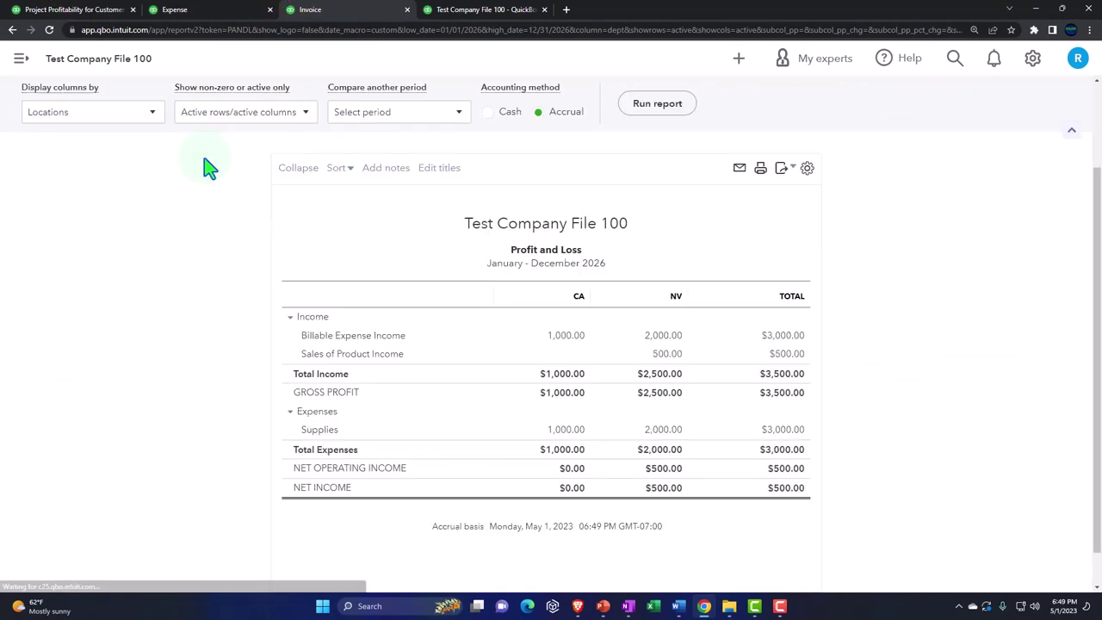
Step: Drill into NV's Checking amount on the December 31, 2026 Balance Sheet and open the 02/02/2026 Vendor 1 expense
click(78, 10)
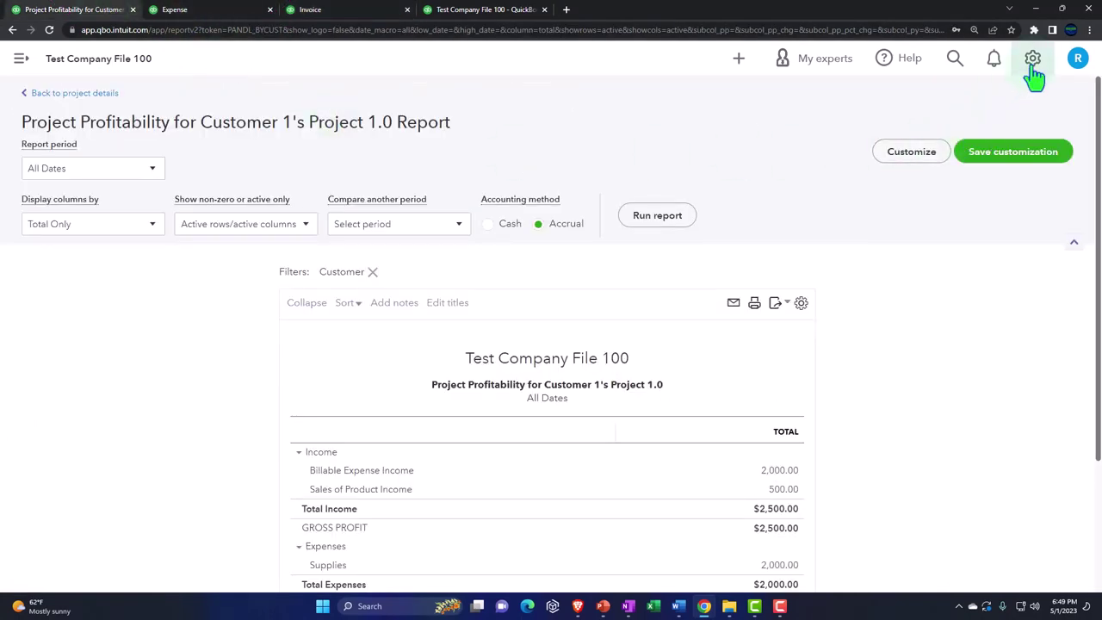
click(197, 10)
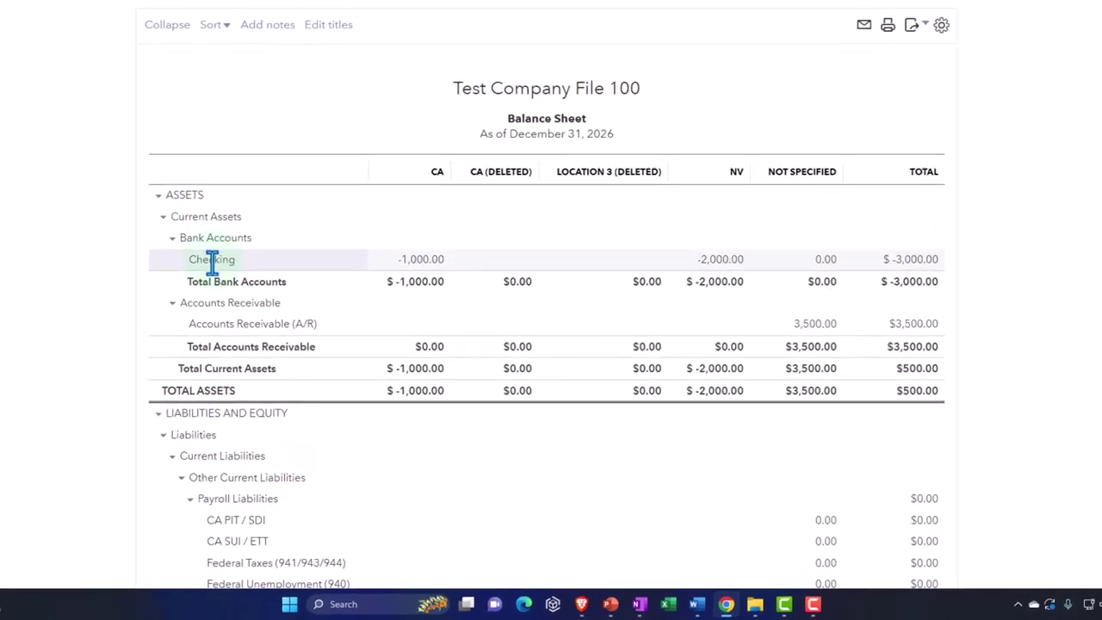
click(736, 225)
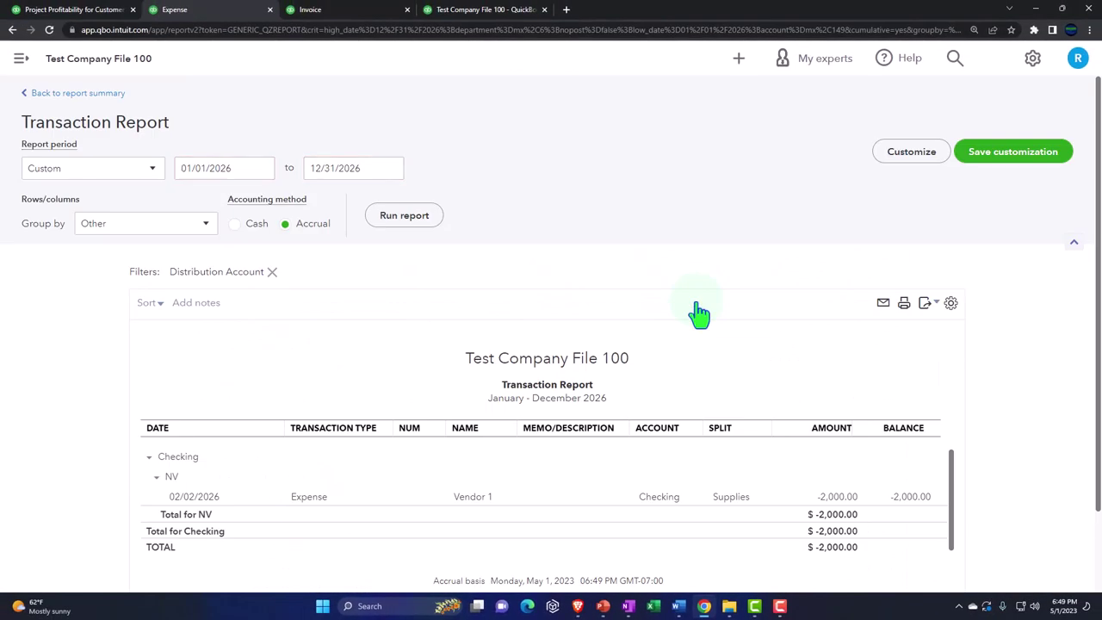
scroll(519, 468, down, 1)
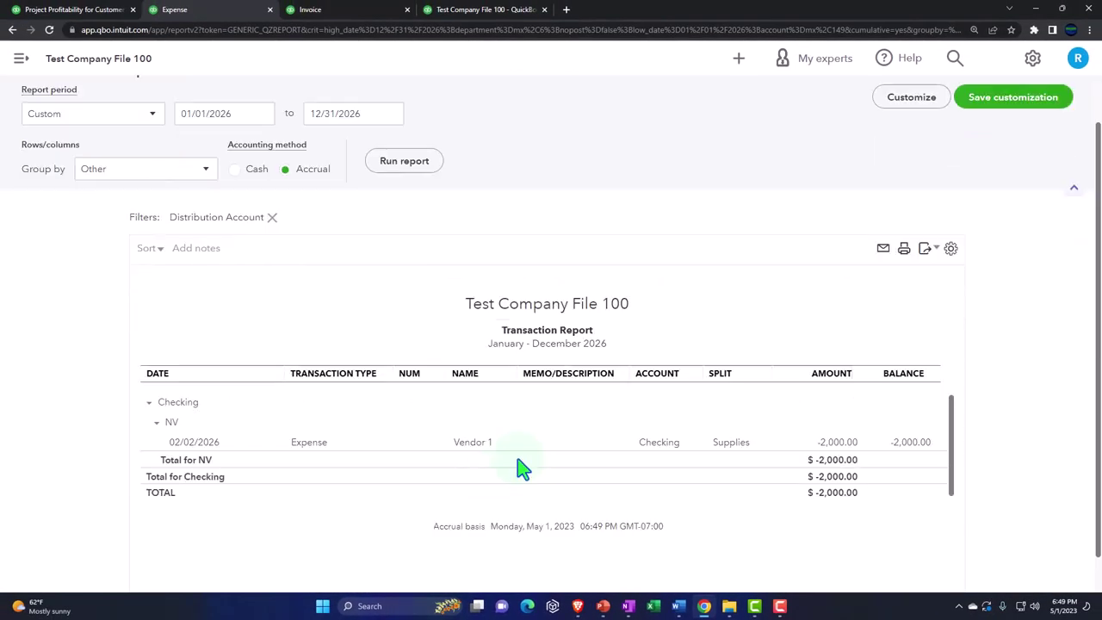
click(483, 444)
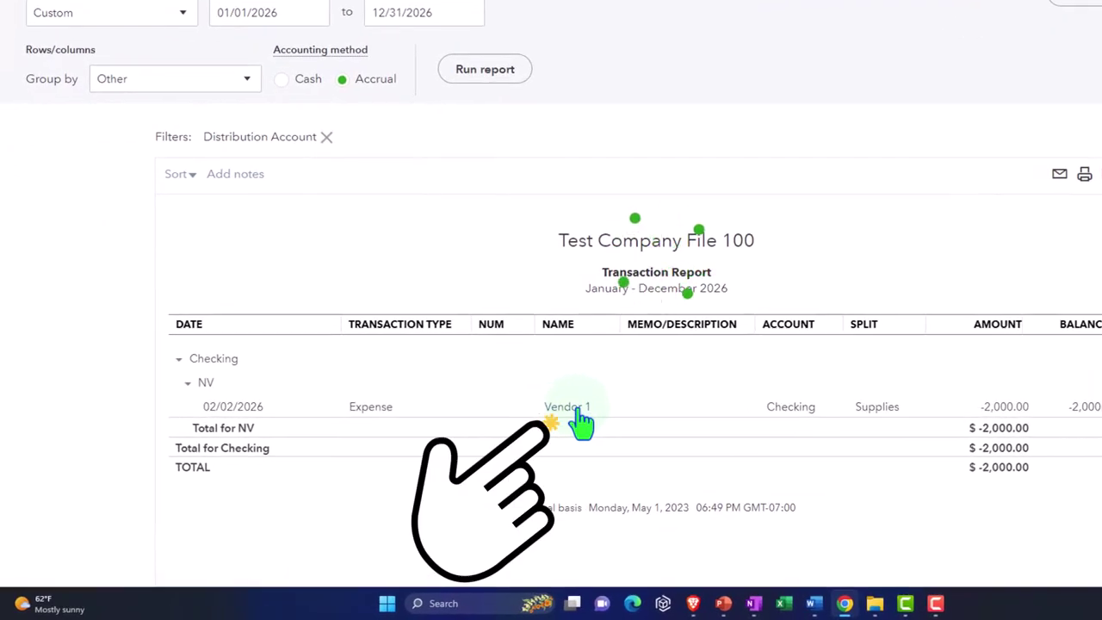
click(129, 245)
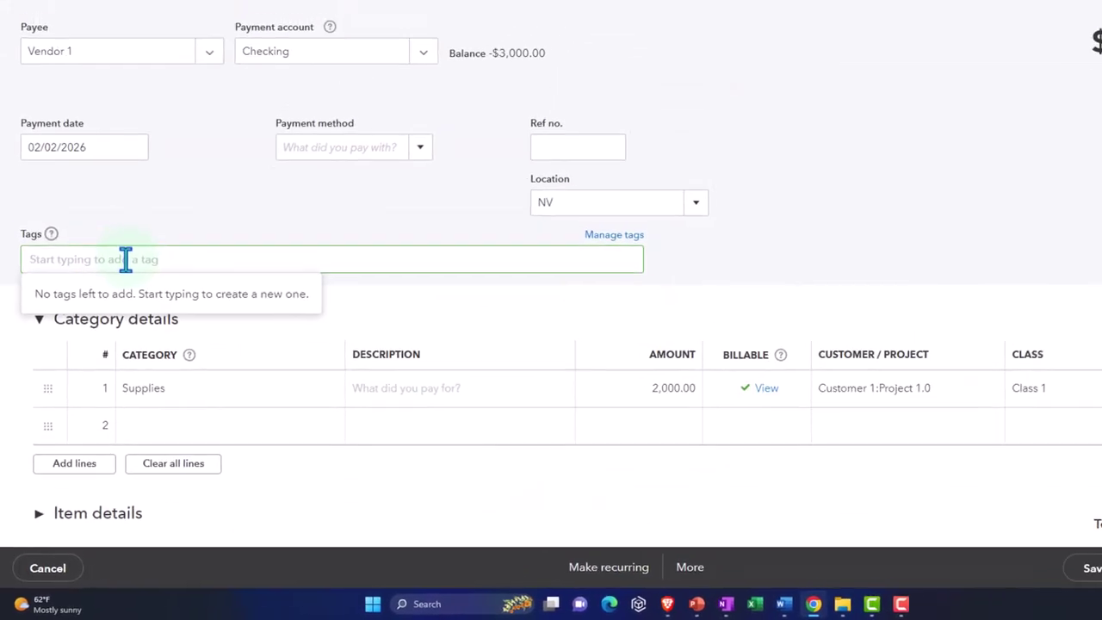
text(Sales Rep)
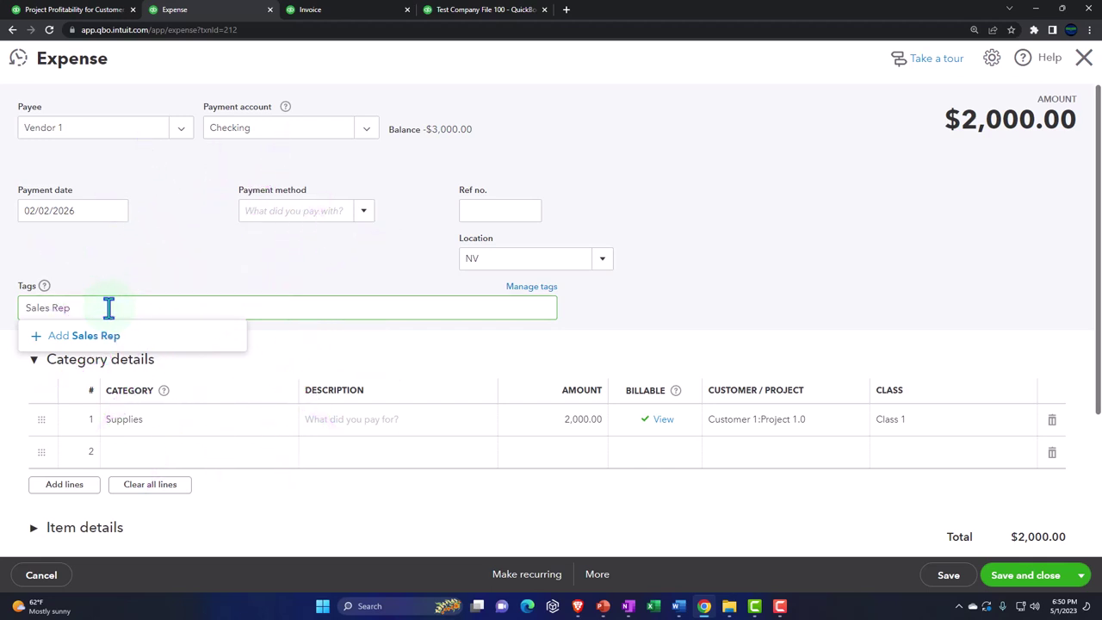
key(BackSpace)
key(BackSpace)
key(BackSpace)
key(BackSpace)
key(BackSpace)
key(BackSpace)
key(BackSpace)
key(BackSpace)
key(BackSpace)
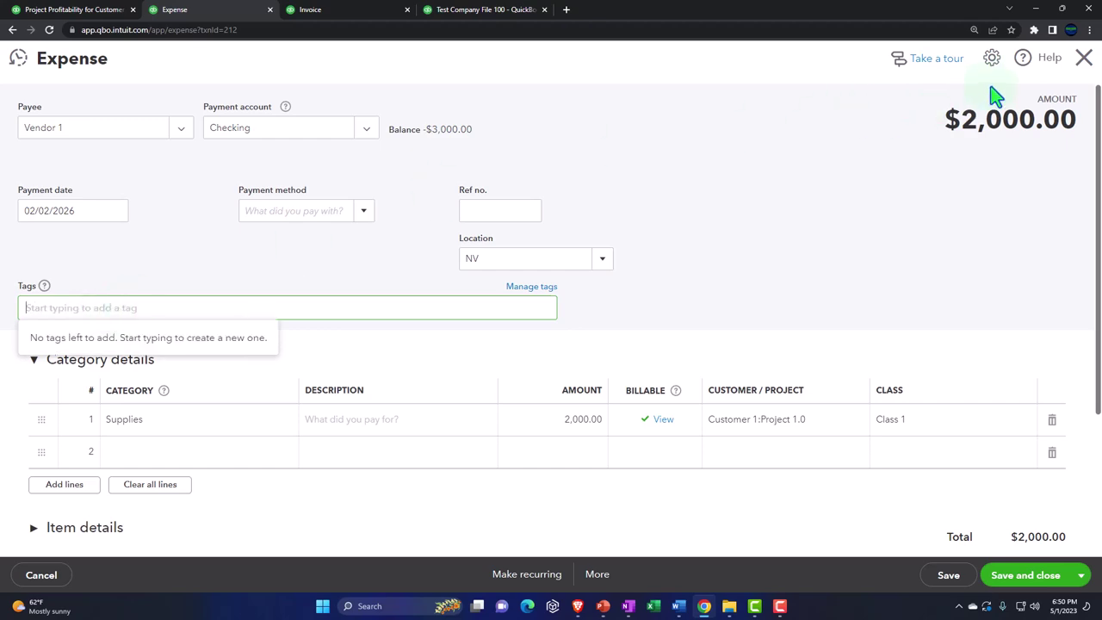
click(1083, 58)
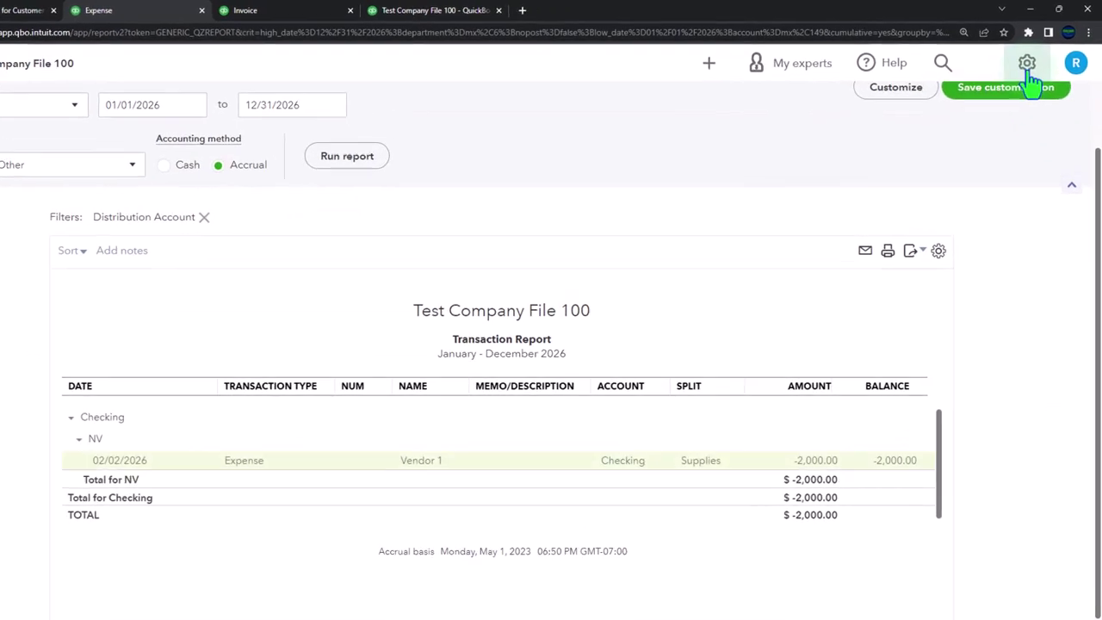
Step: Open the company's Tags list from the settings
click(1027, 65)
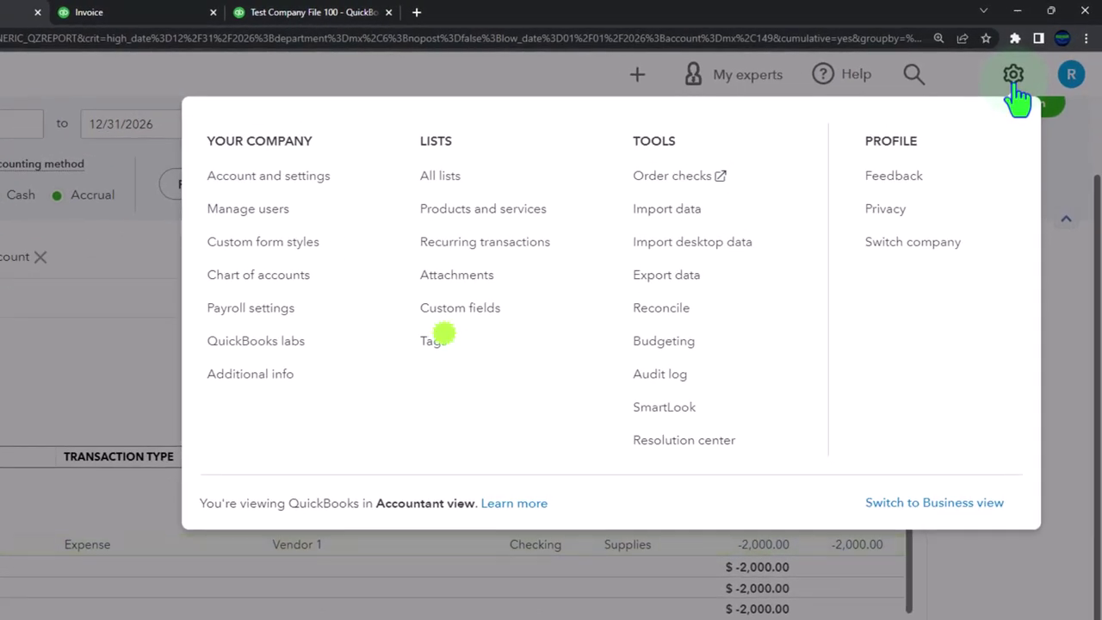
click(435, 341)
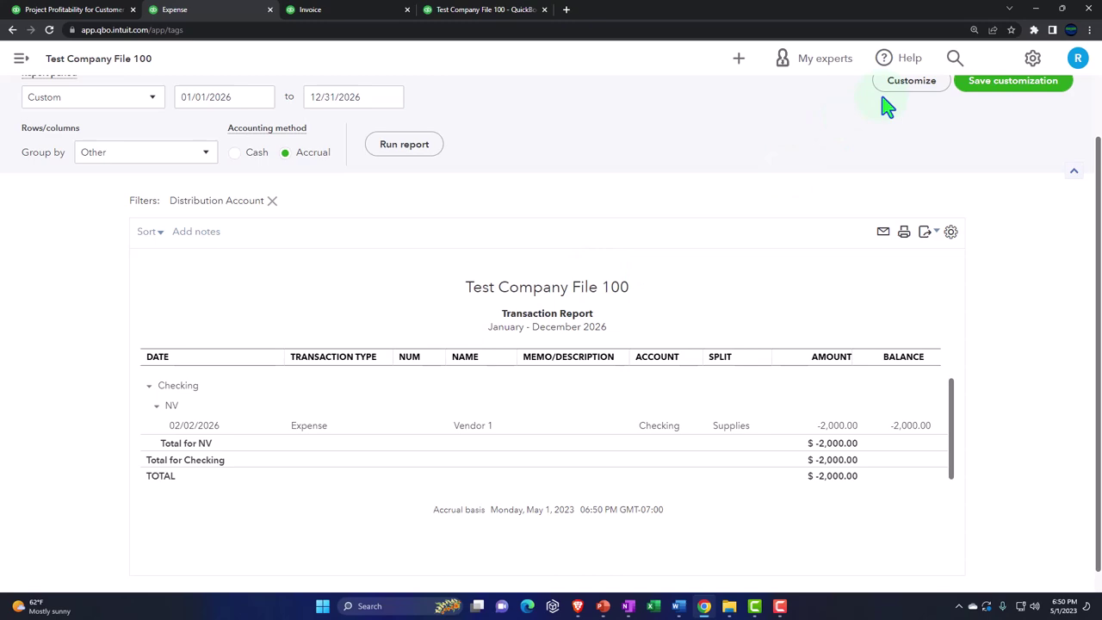
mouse_move(93, 186)
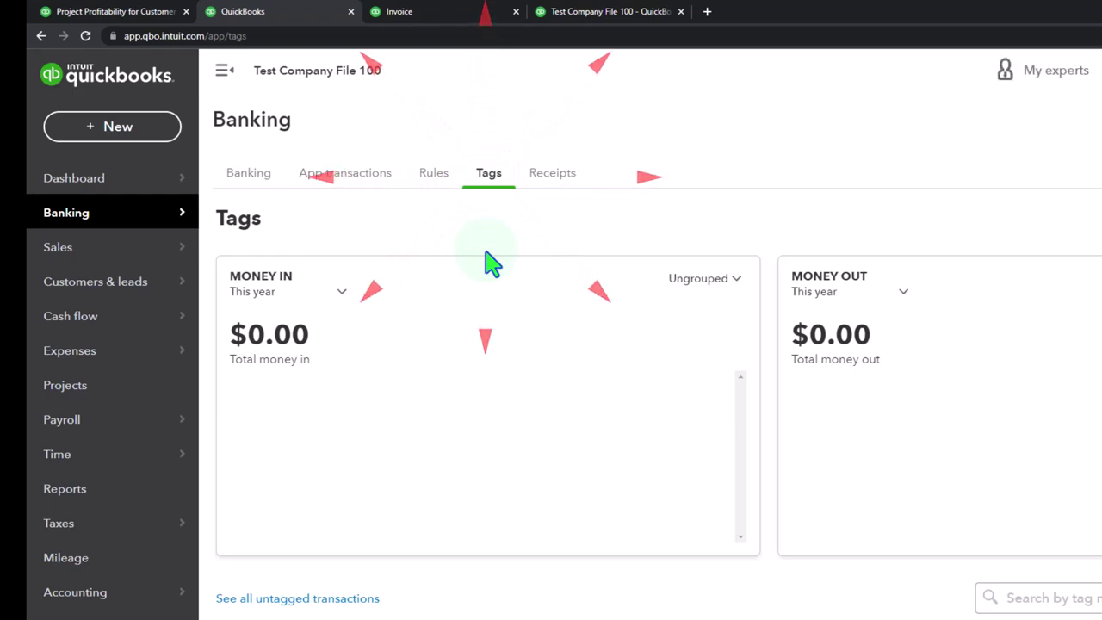
Step: Create a tag group named Sales Reps CA with the blue colour and save it
scroll(517, 293, down, 2)
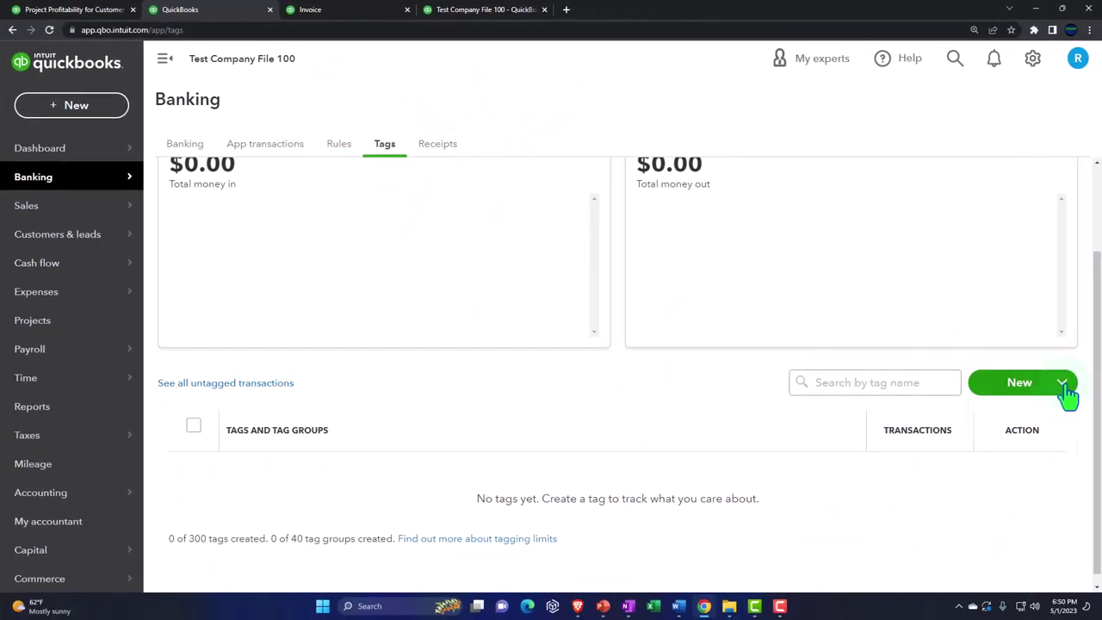
click(1065, 387)
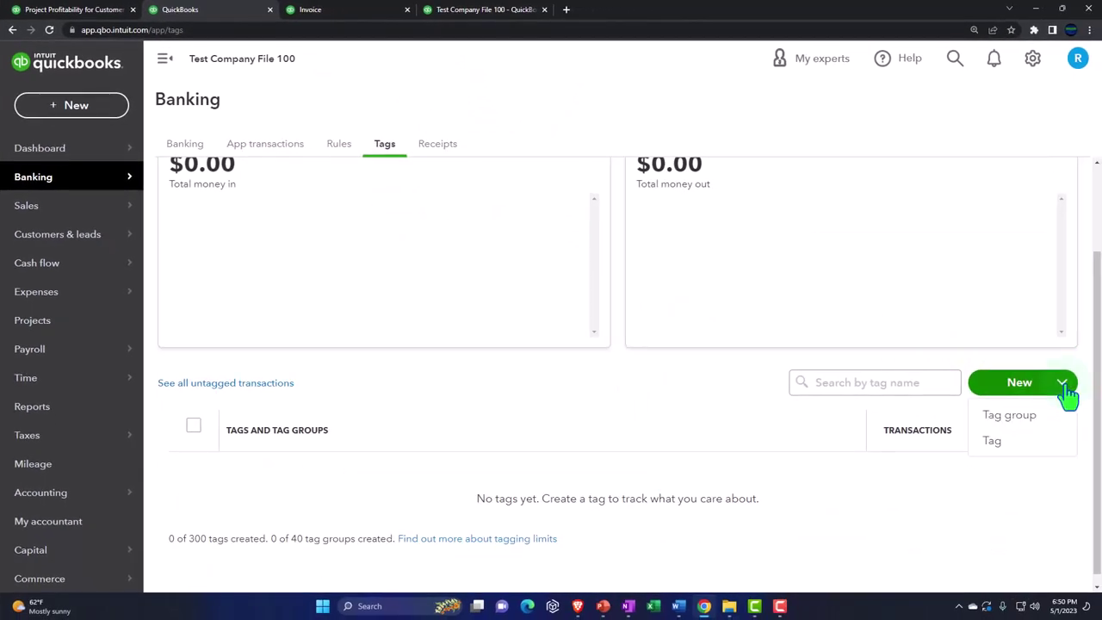
click(1033, 418)
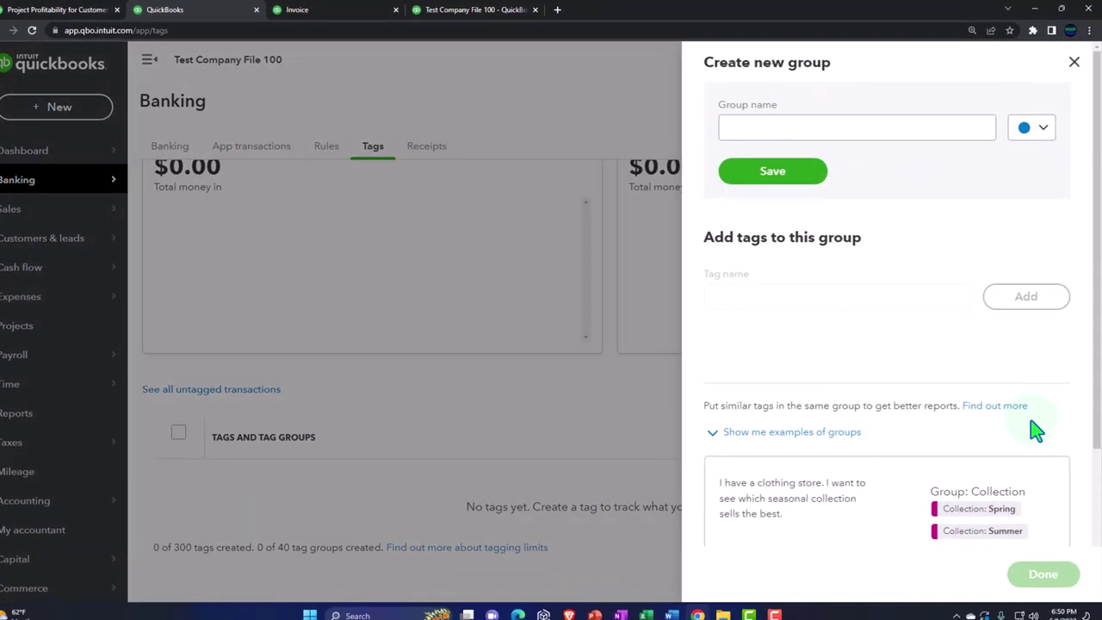
text(Sales)
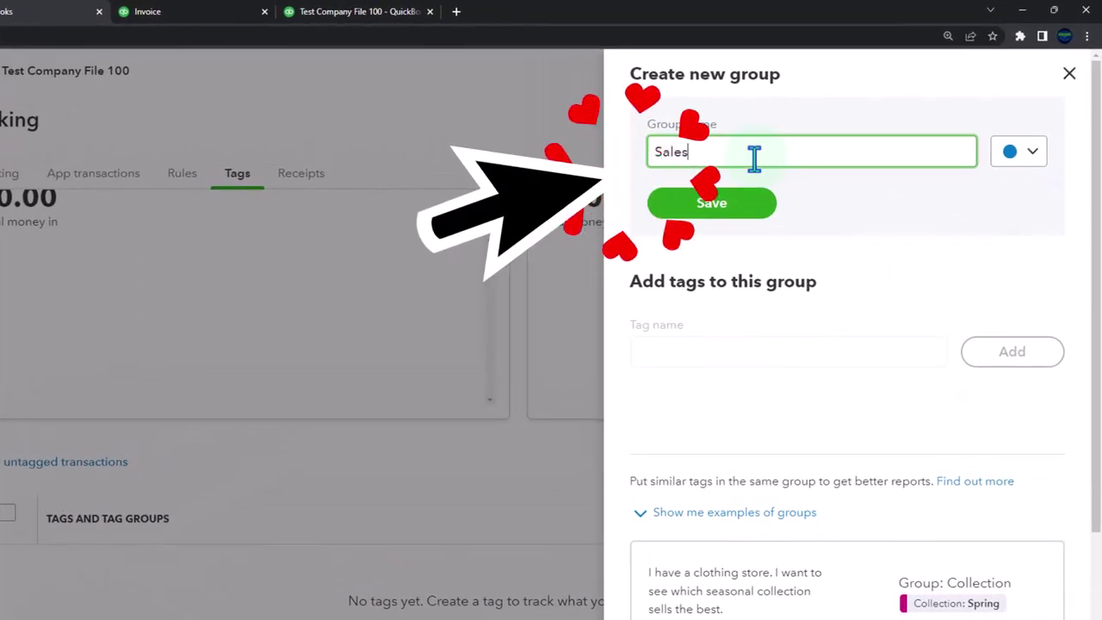
text( Reps CA)
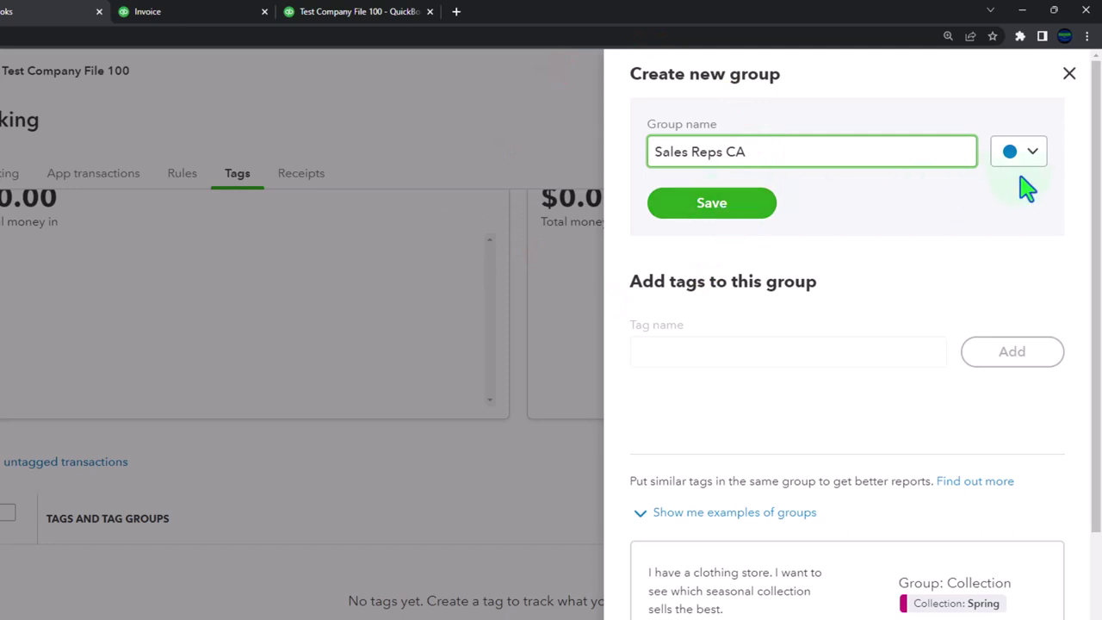
click(1033, 153)
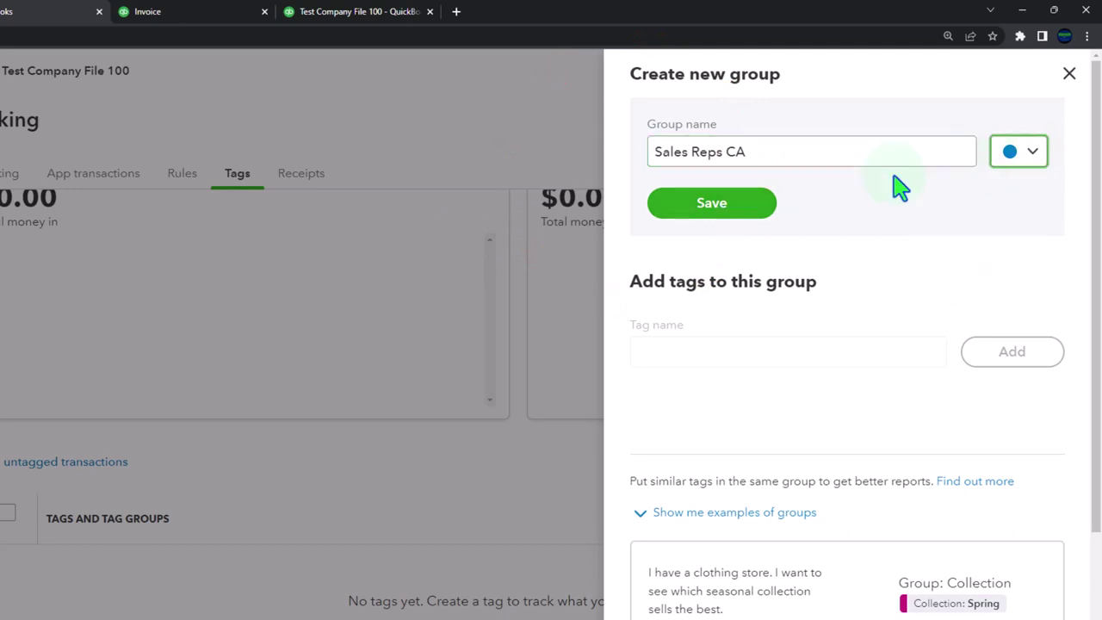
click(704, 211)
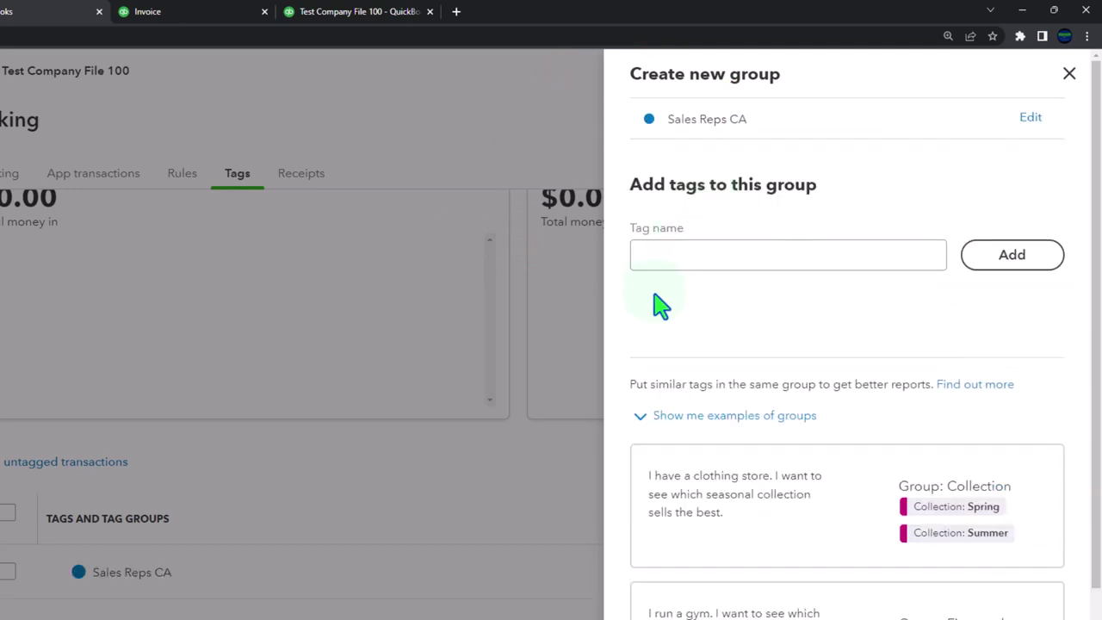
Step: Add the tags Rep 1 and Rep 2 to the Sales Reps CA group and close the group form
click(898, 261)
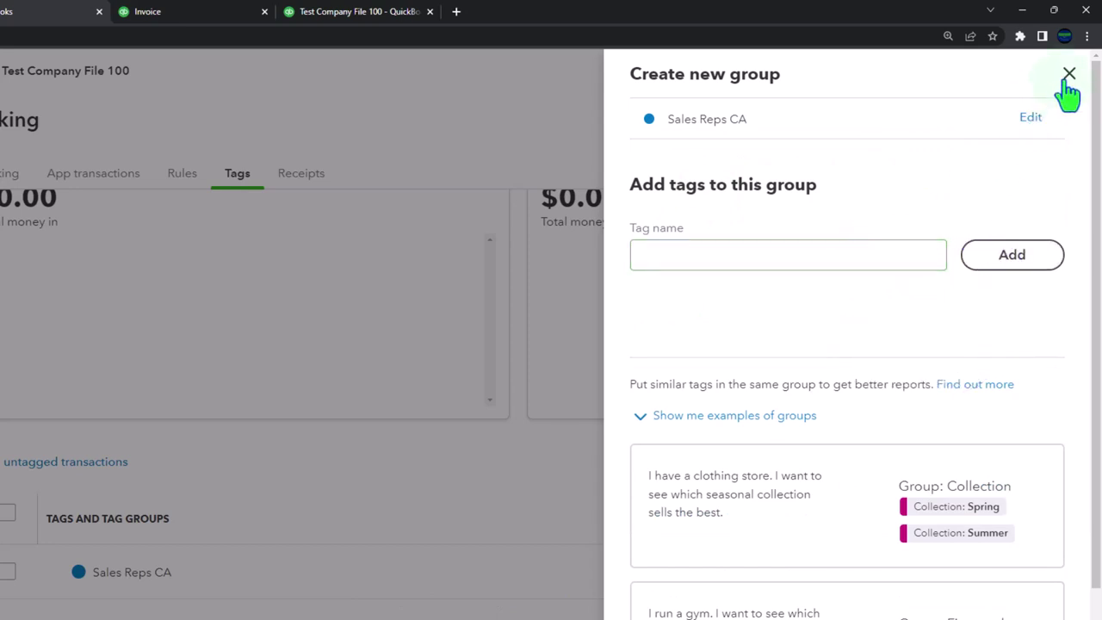
click(675, 258)
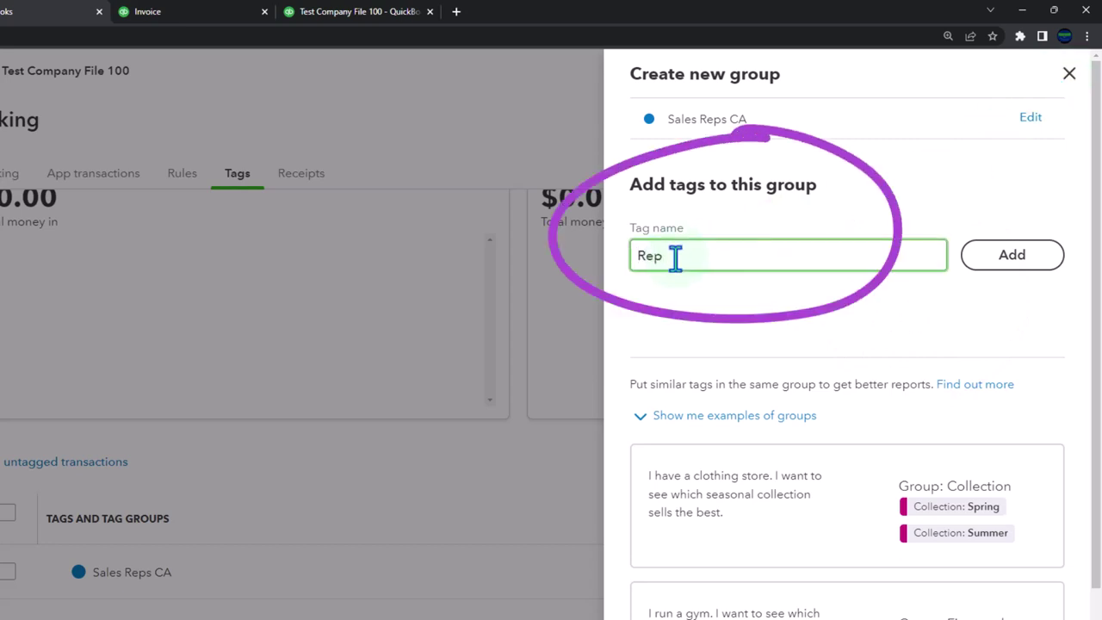
click(1003, 258)
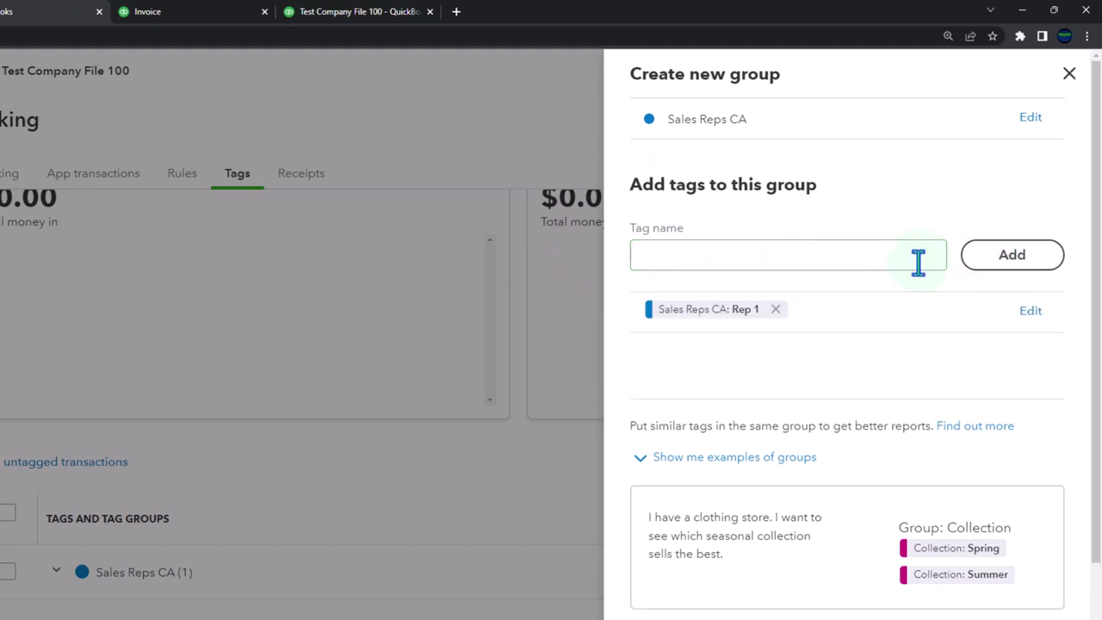
click(718, 265)
text(Rep )
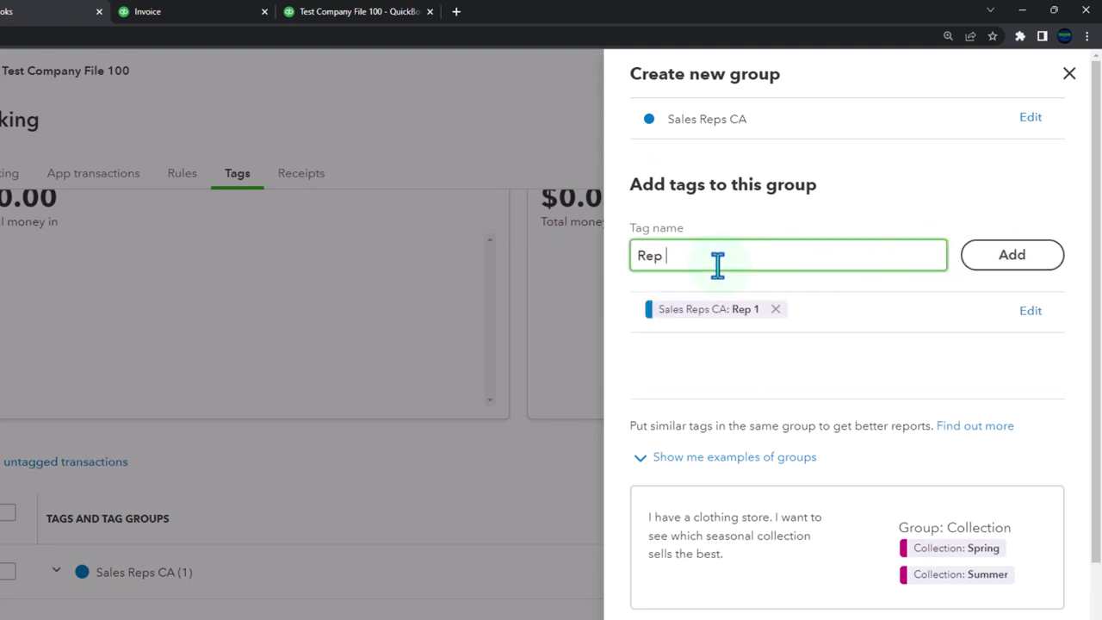
text(2)
click(974, 274)
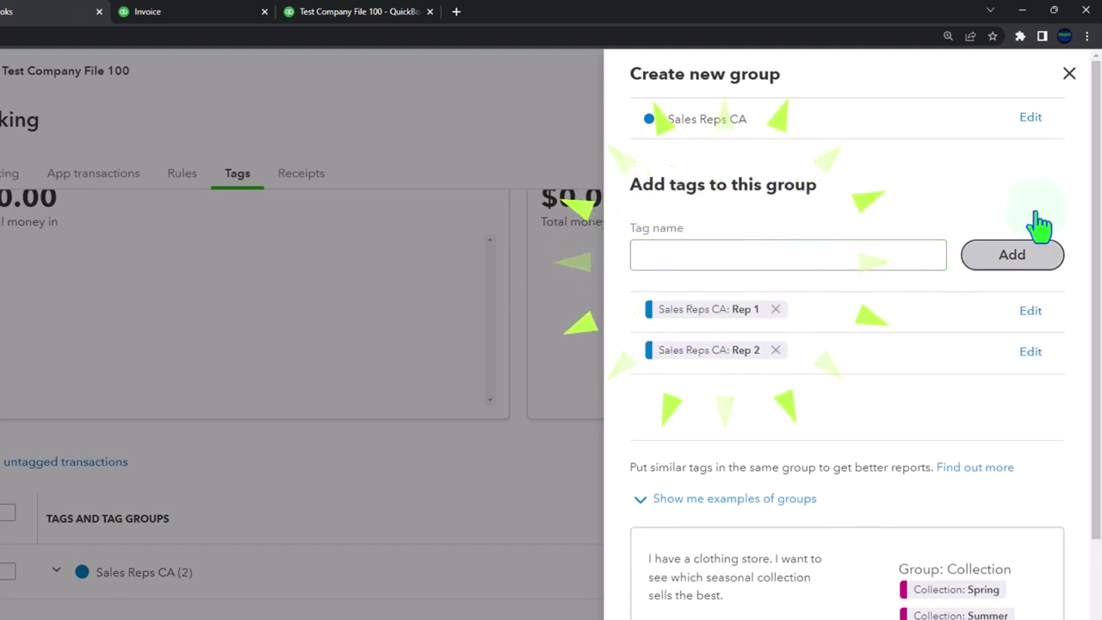
click(1069, 73)
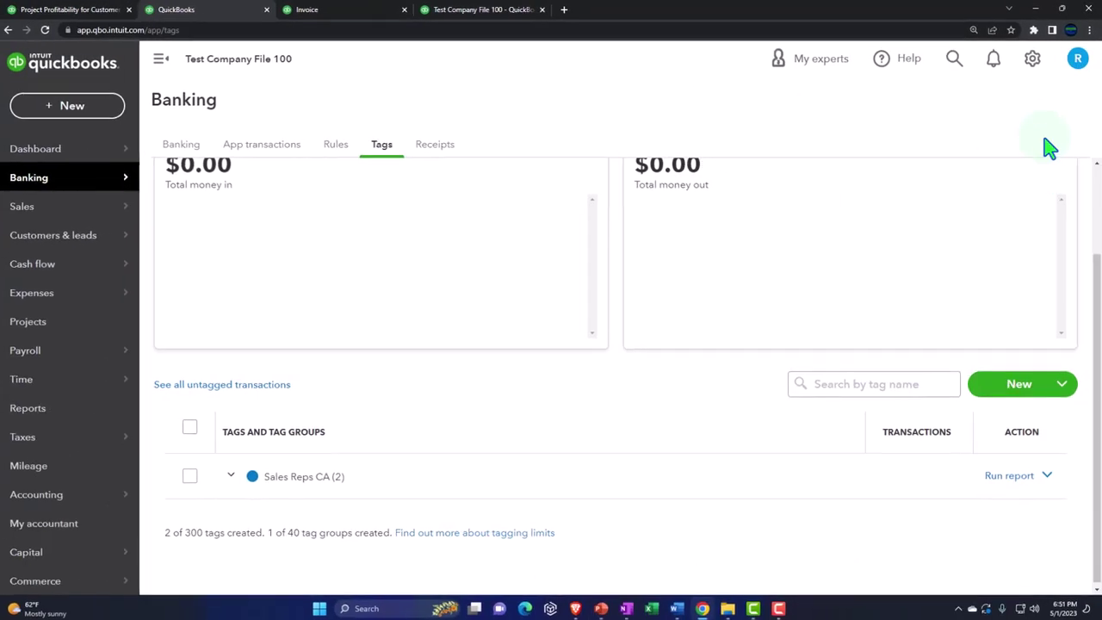
Step: Create a second tag group named Sales Reps NV with the green colour and save it
click(1062, 385)
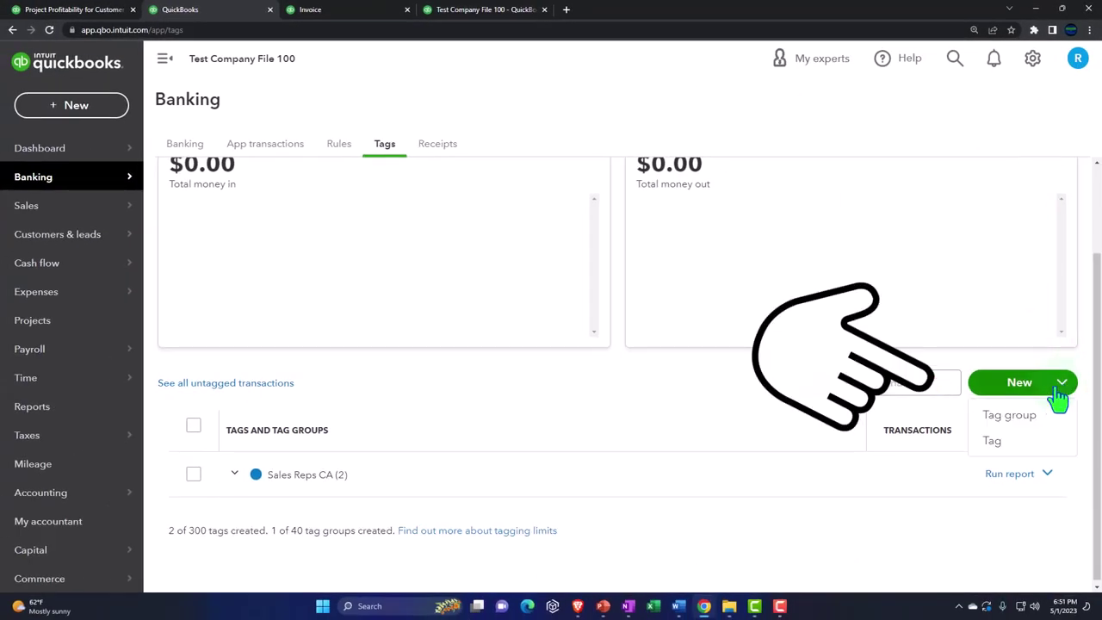
click(1025, 415)
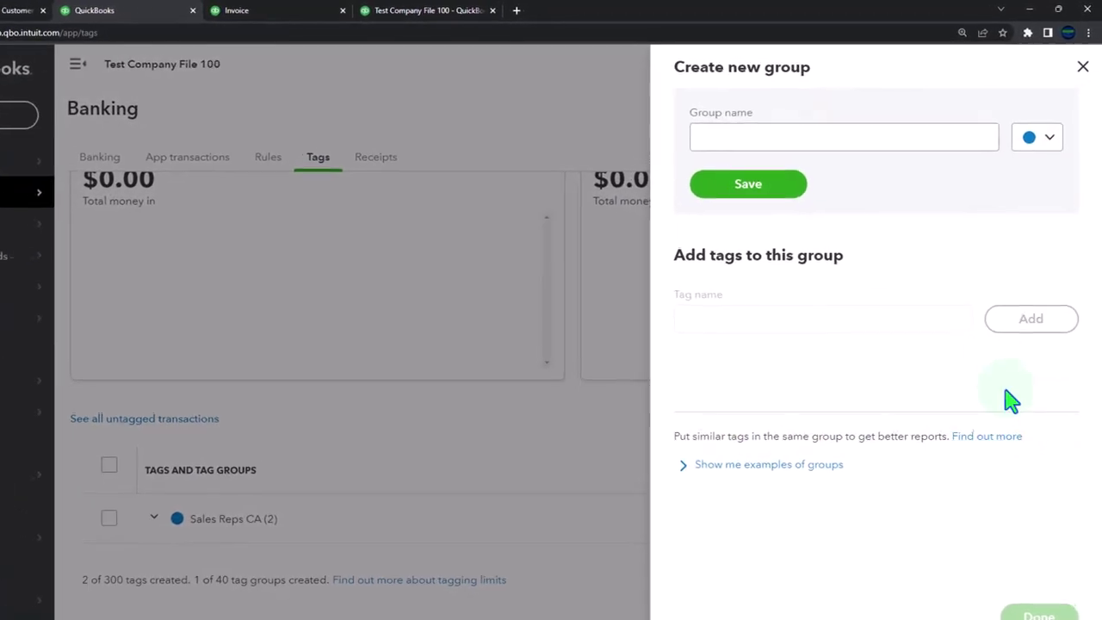
click(767, 143)
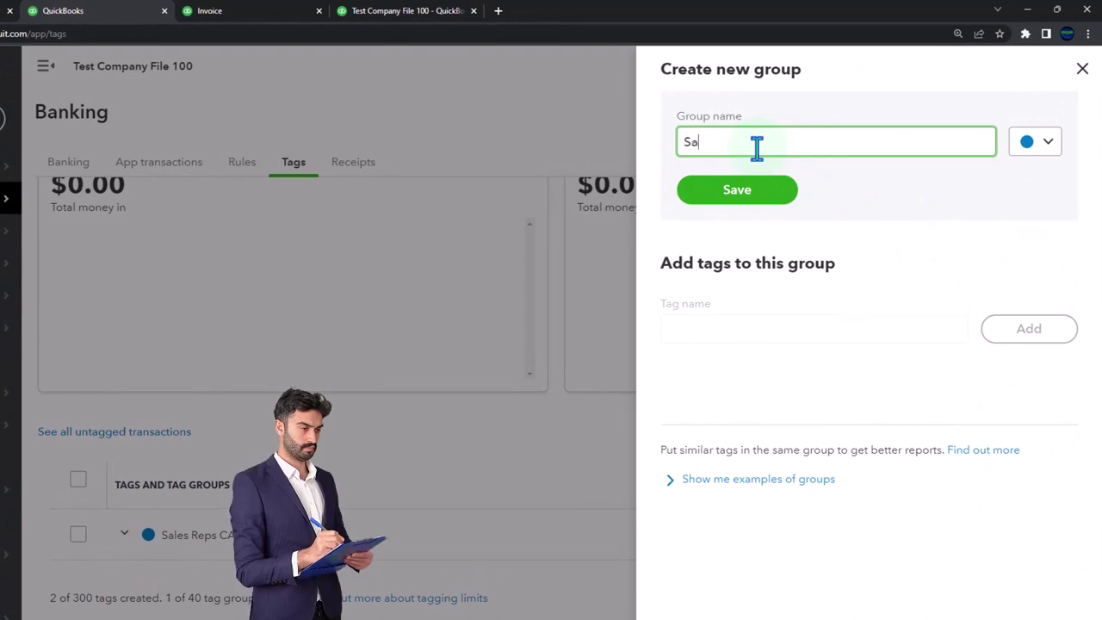
text(Sakes )
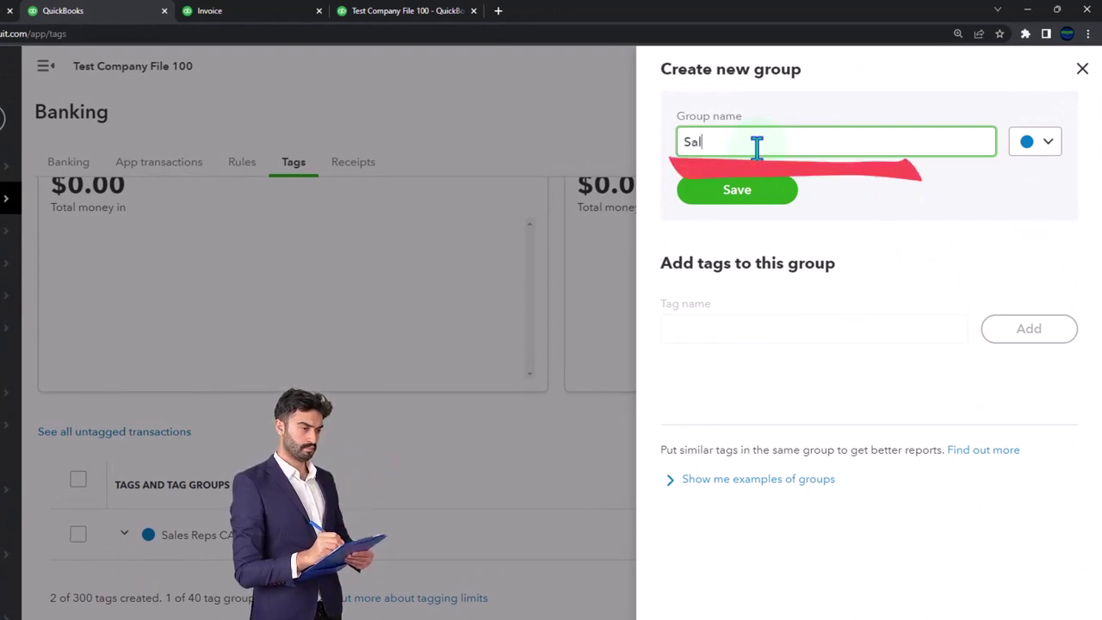
text(ps NV)
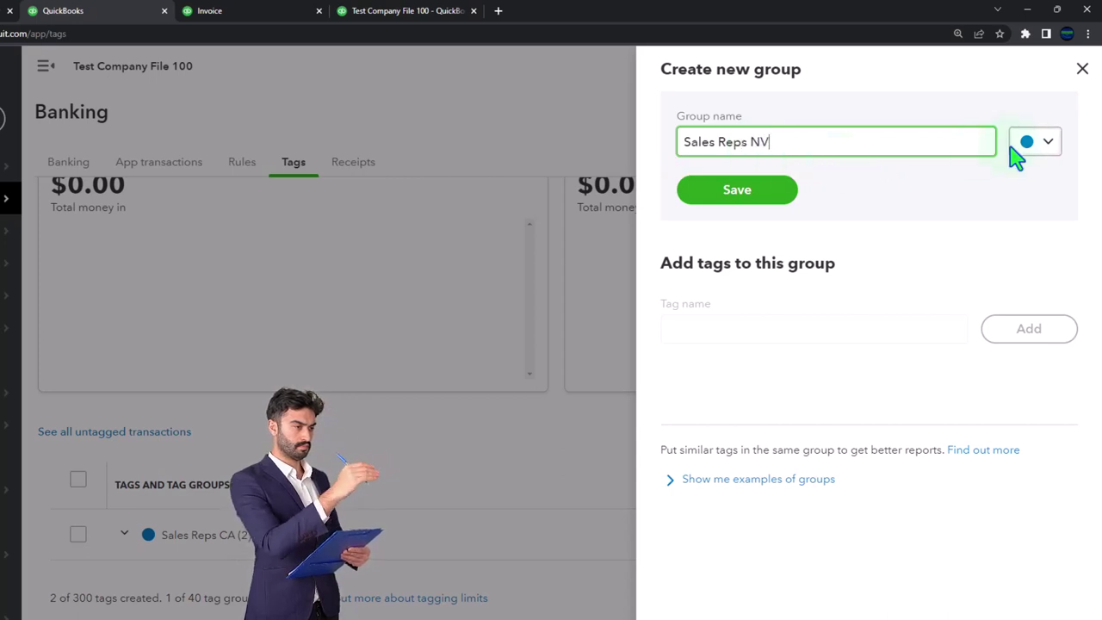
click(1054, 145)
click(1010, 180)
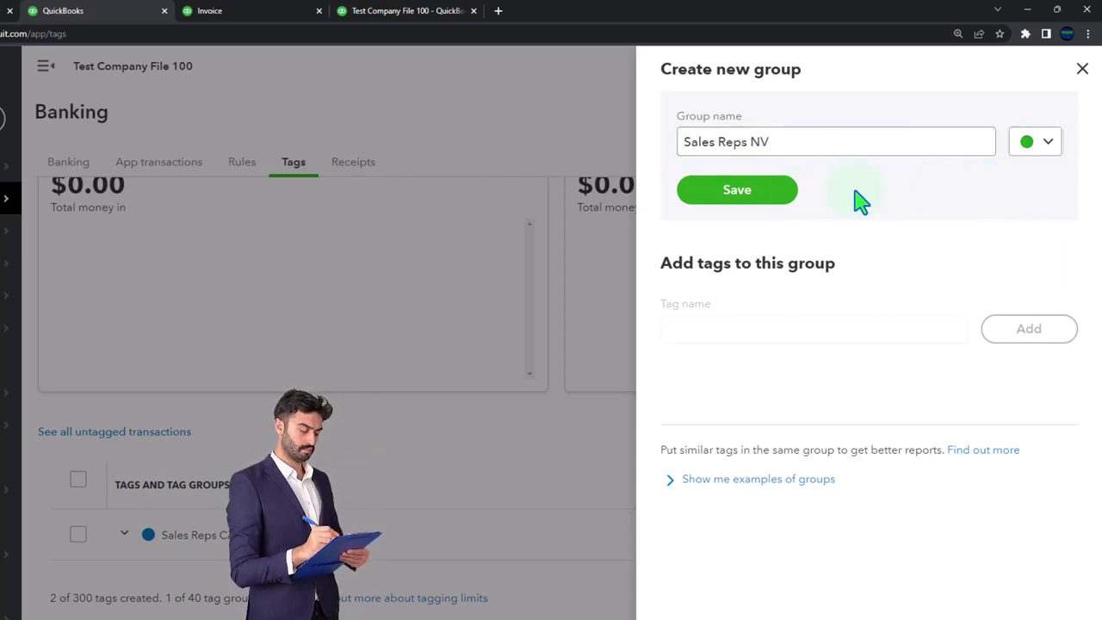
click(758, 194)
Step: Add the tags Sales Rep 3 and Sales Rep 4 to the Sales Reps NV group and close the group form
click(728, 243)
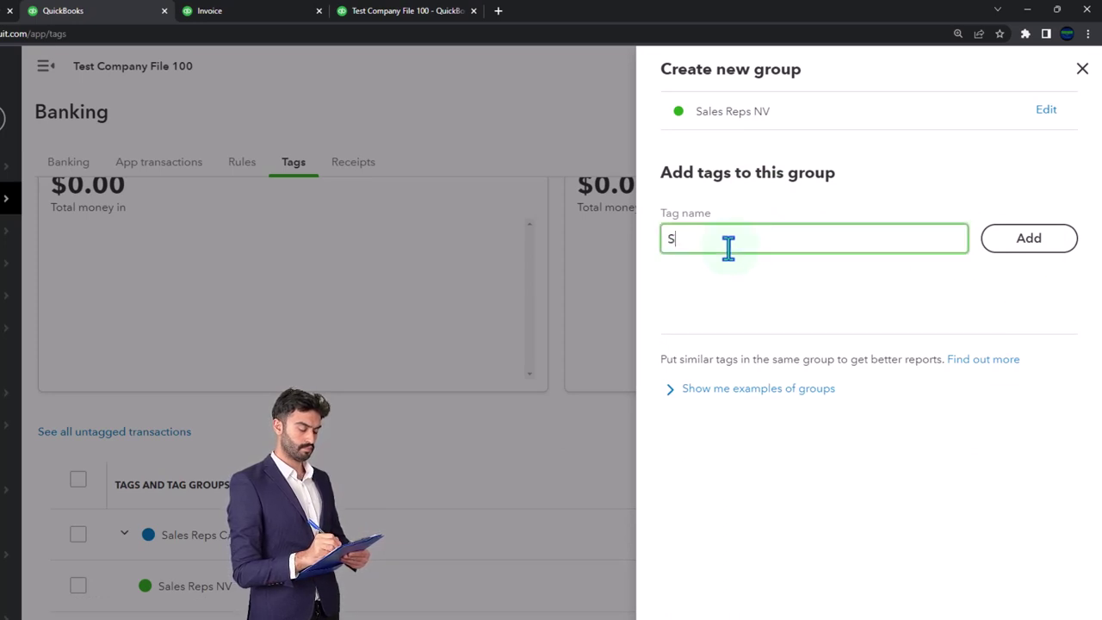
text(Sales Rep)
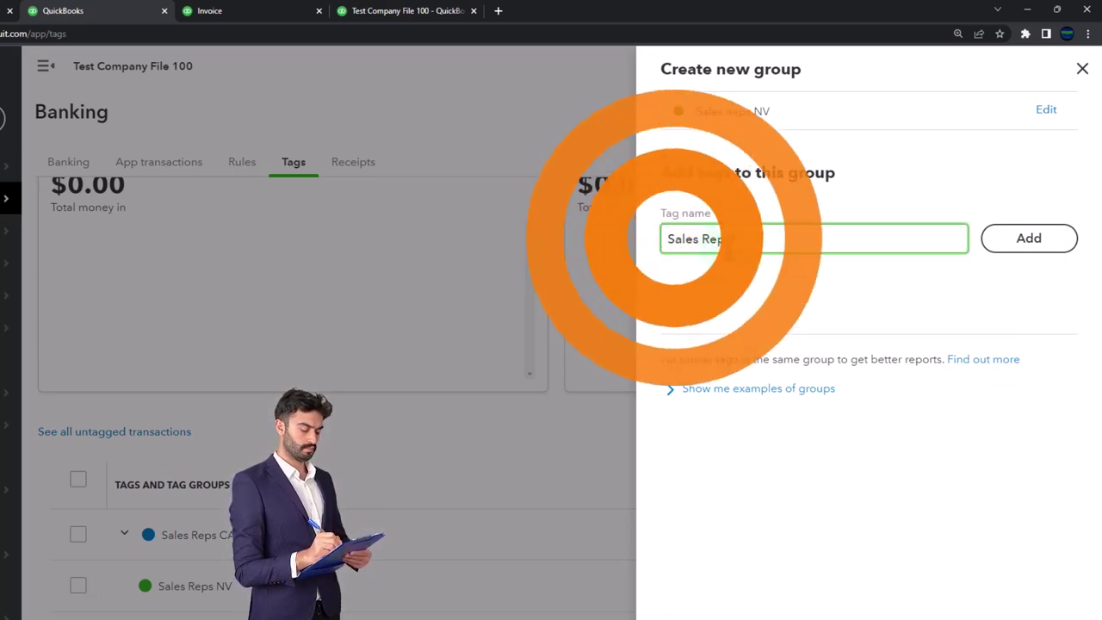
text( 3)
click(1035, 245)
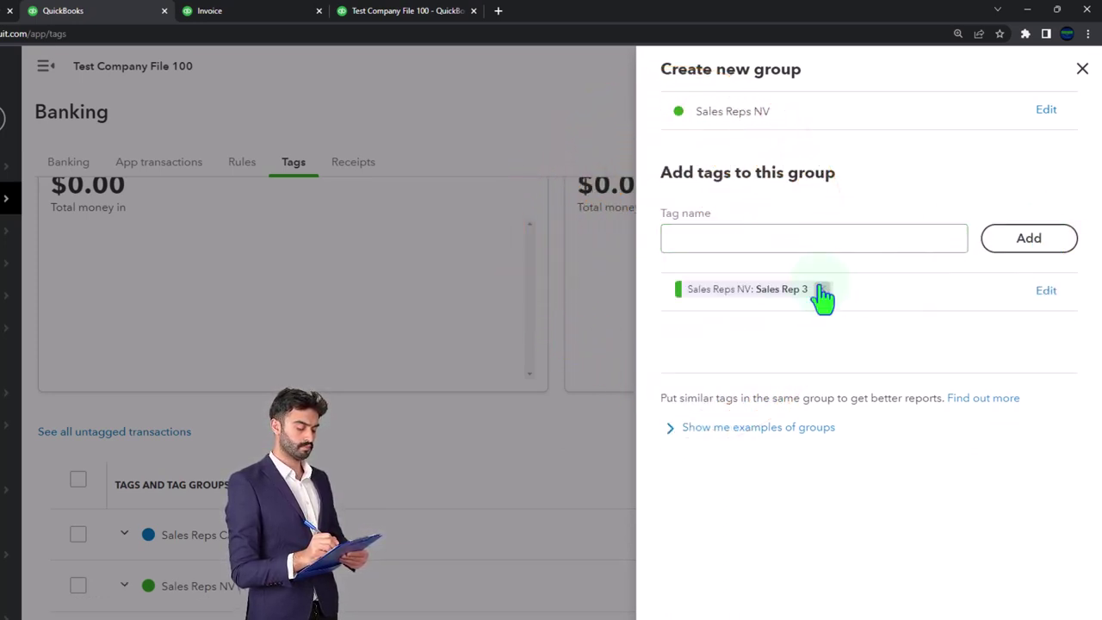
click(698, 243)
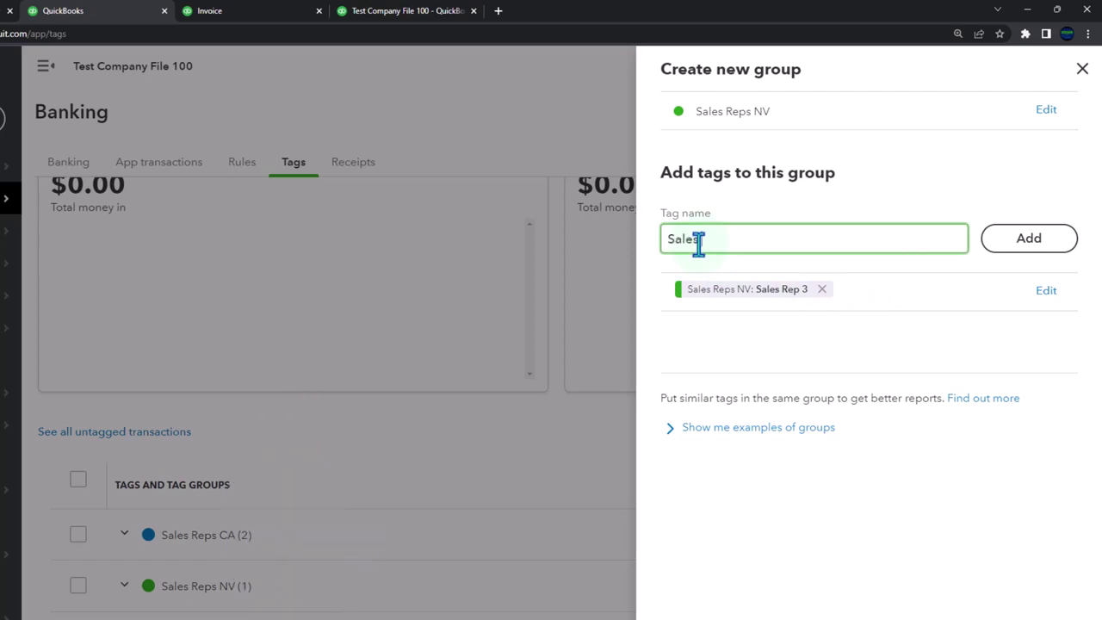
text(Sales Rep 4)
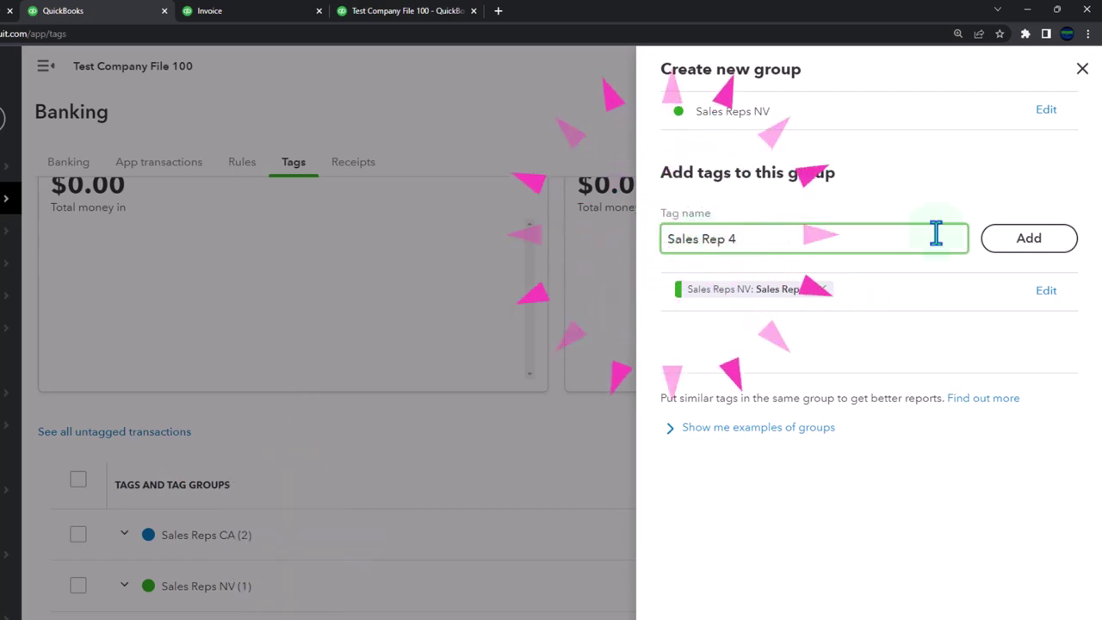
click(1016, 248)
click(1042, 616)
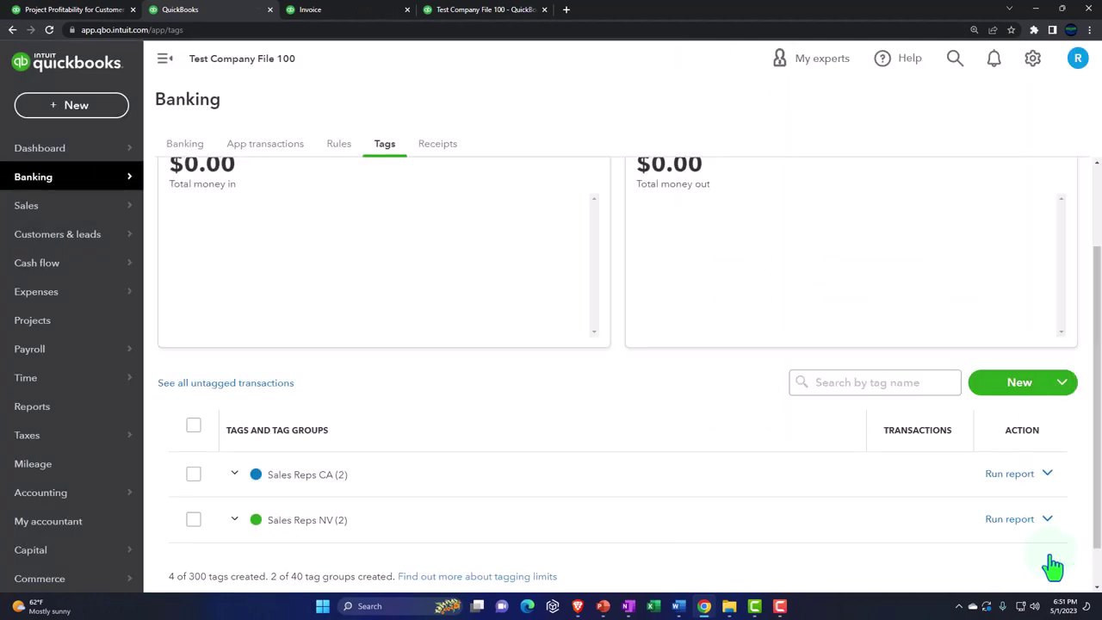
Step: Expand the Sales Reps CA and Sales Reps NV groups and review the tags in each
click(234, 474)
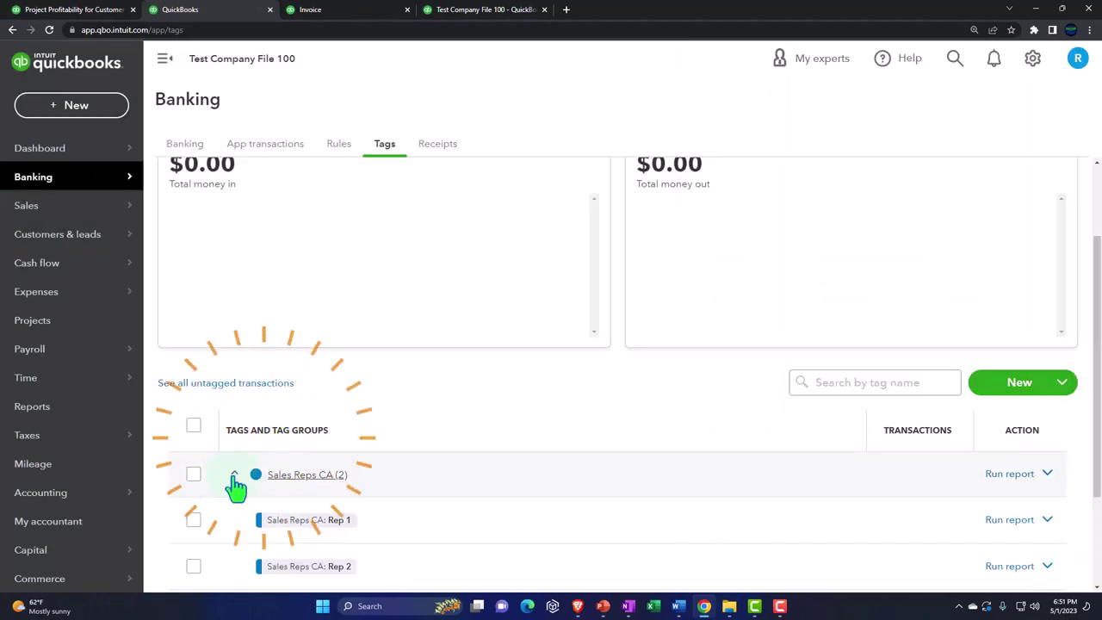
scroll(241, 492, down, 2)
click(237, 472)
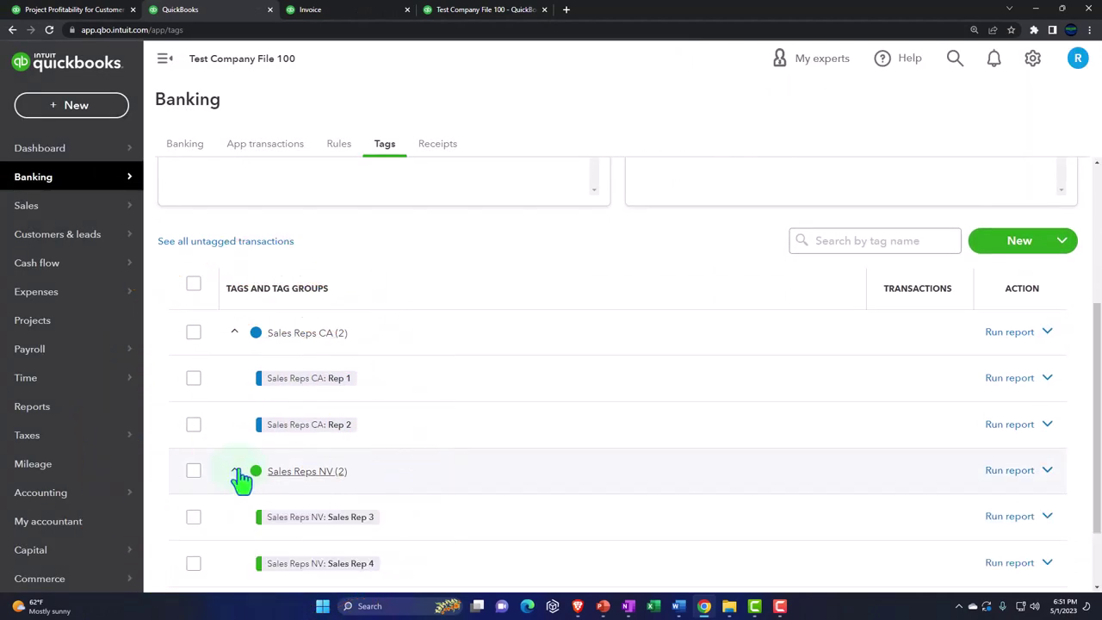
scroll(241, 479, down, 2)
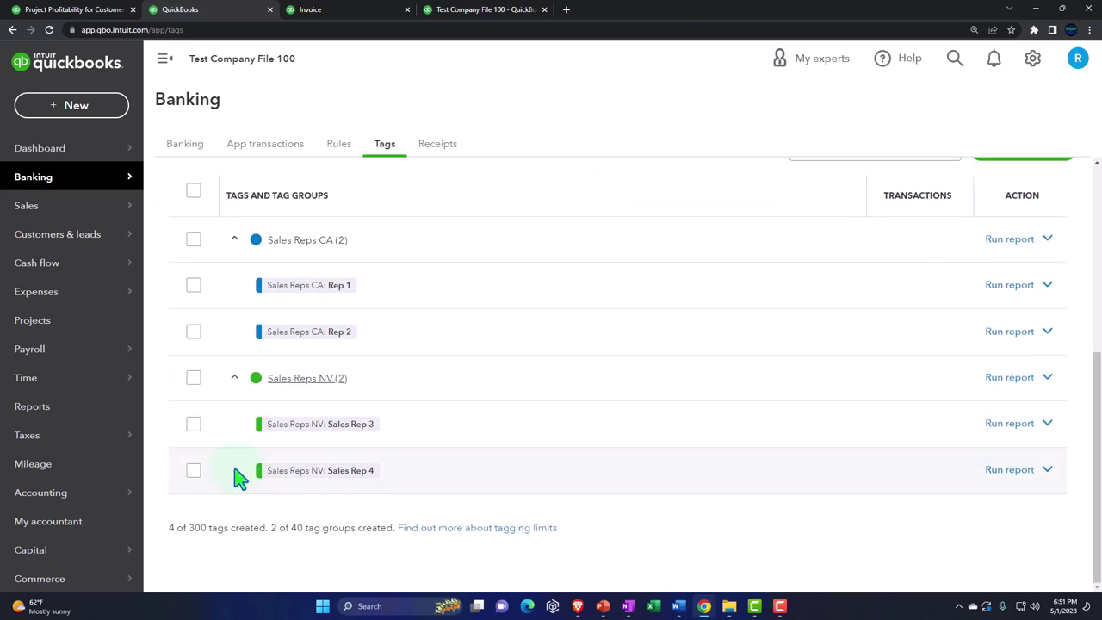
scroll(254, 479, up, 6)
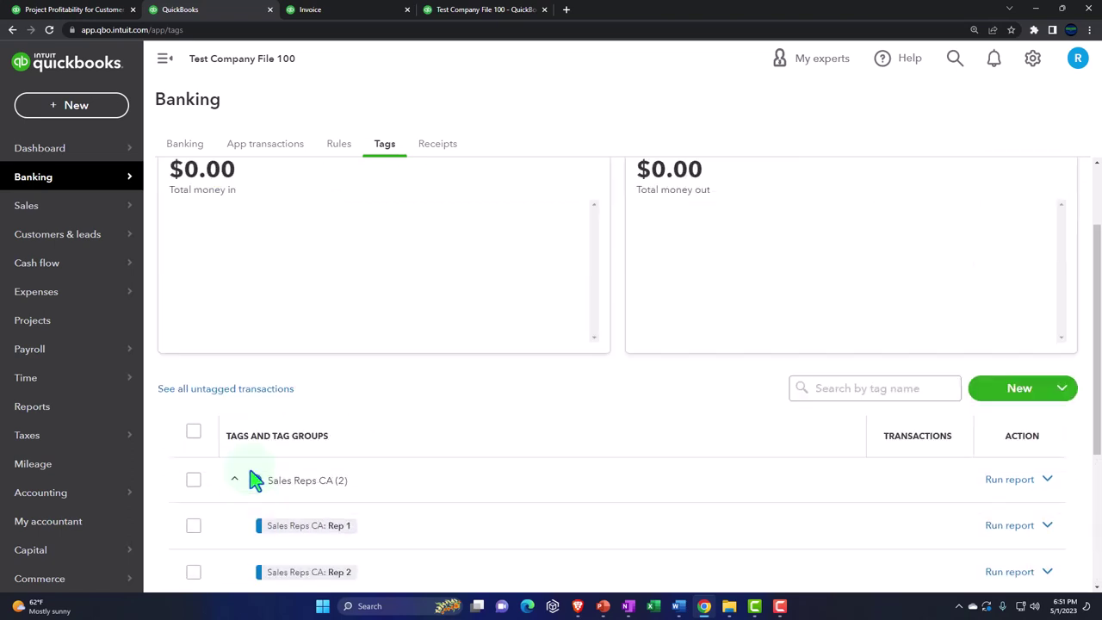
Step: From the Profit and Loss by location, drill into the CA Billable Expense Income and open its invoice
click(338, 18)
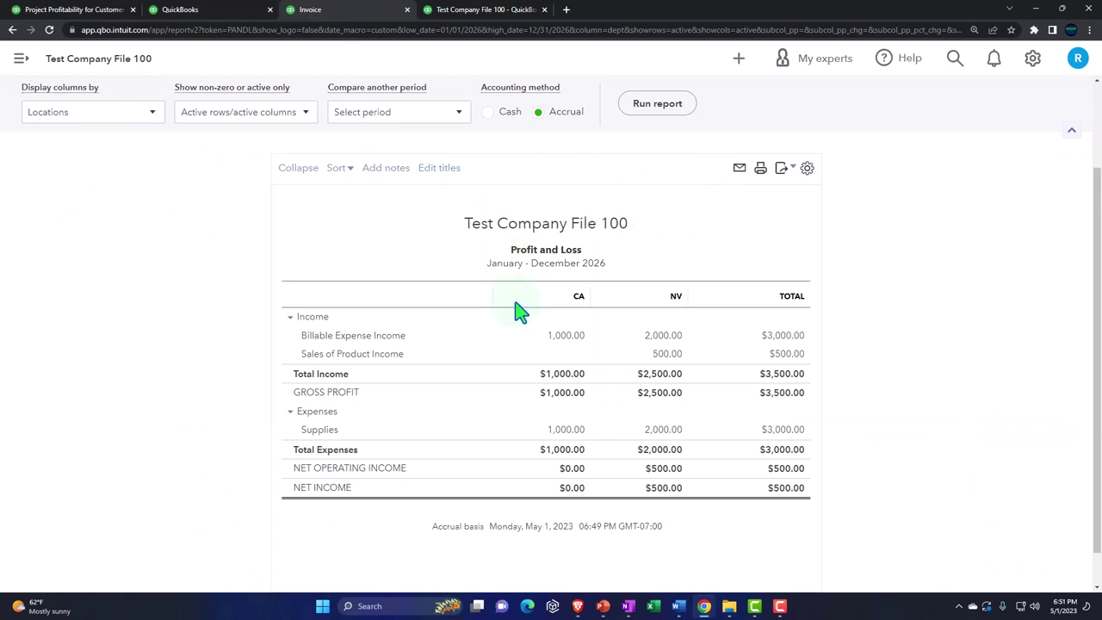
click(566, 335)
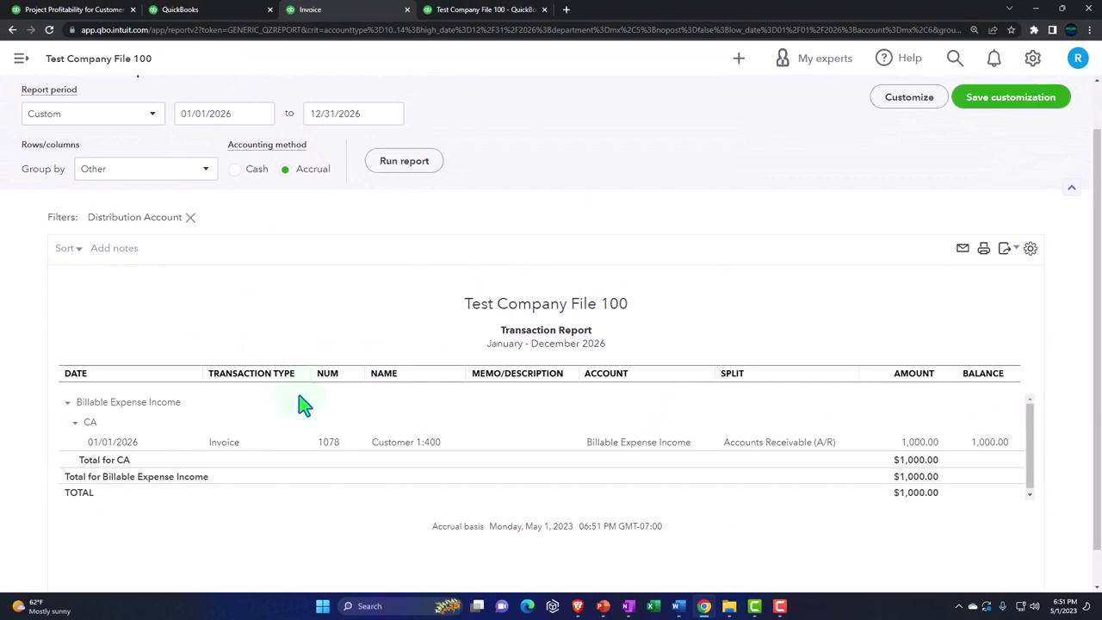
click(922, 443)
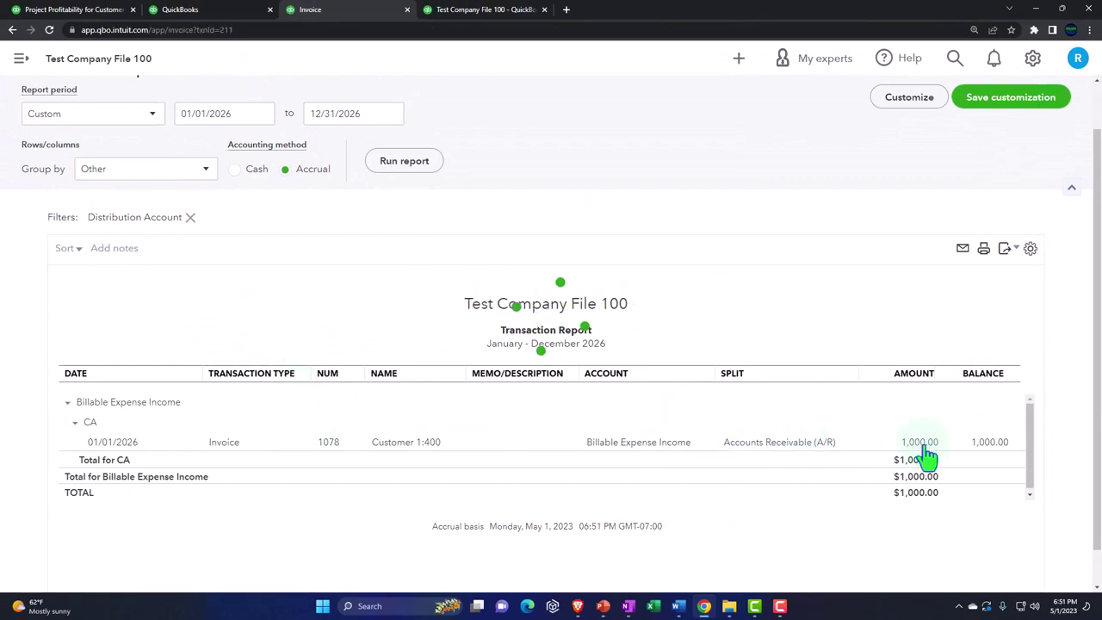
click(148, 384)
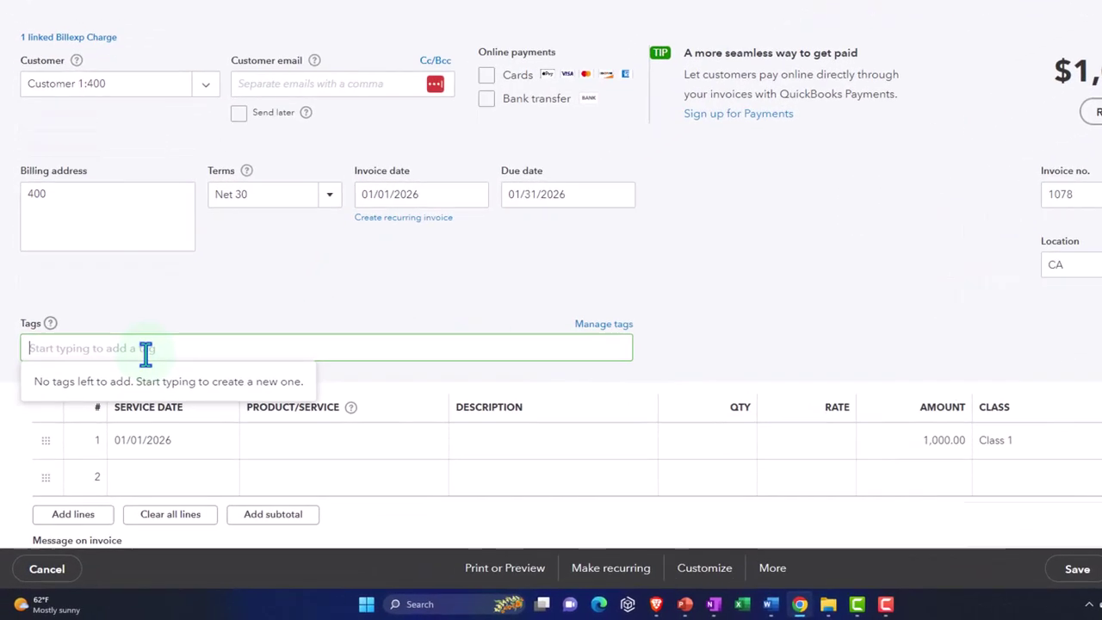
text(La)
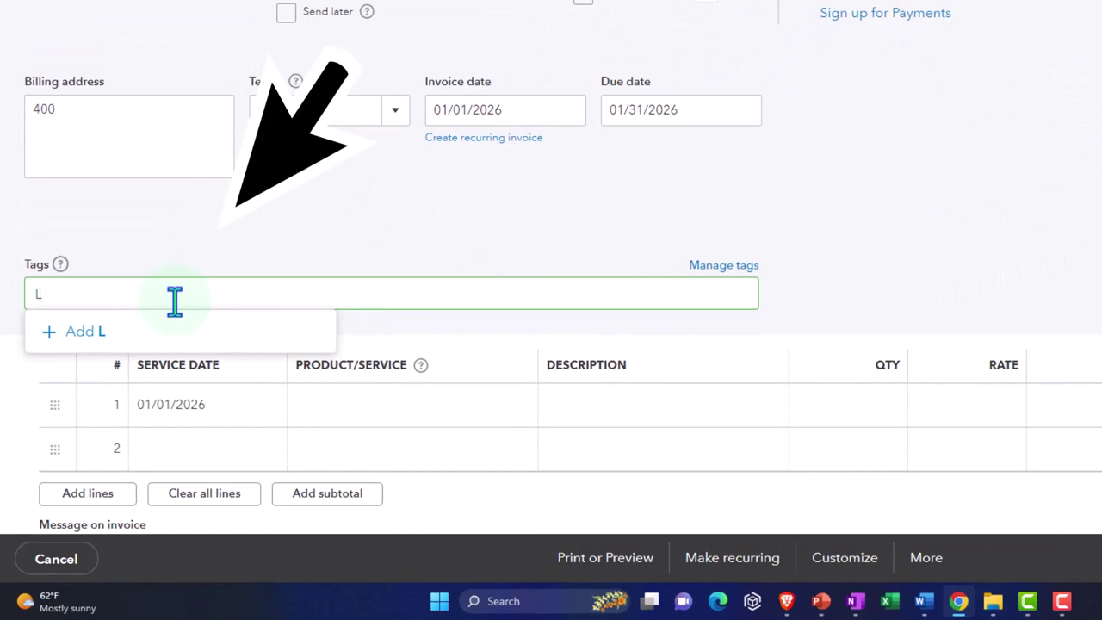
key(BackSpace)
text(Sales)
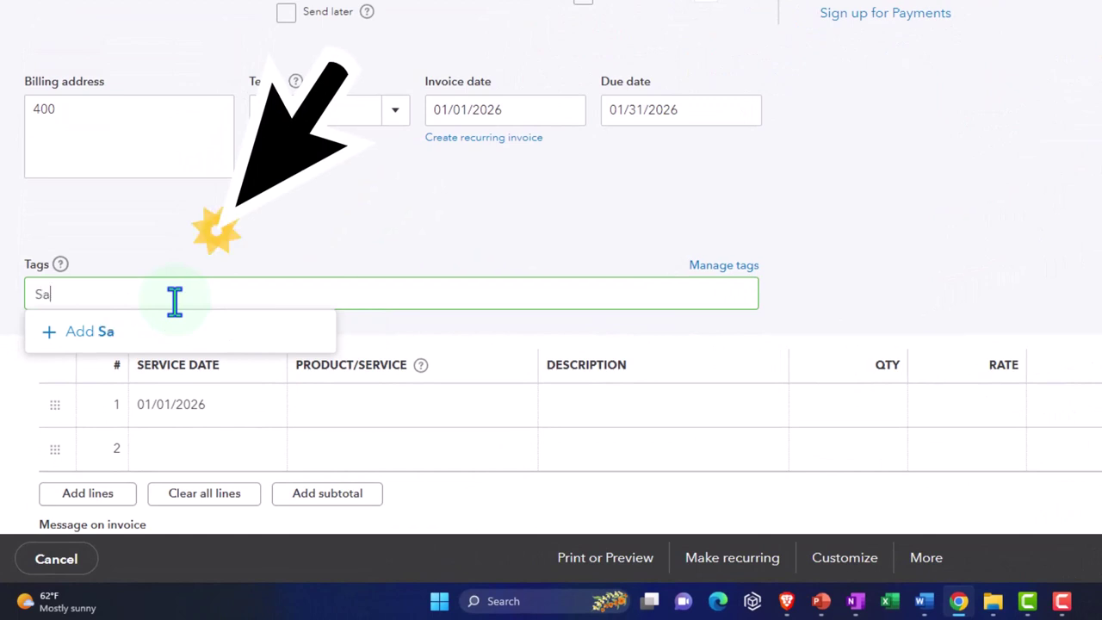
key(BackSpace)
key(BackSpace)
key(BackSpace)
key(BackSpace)
key(BackSpace)
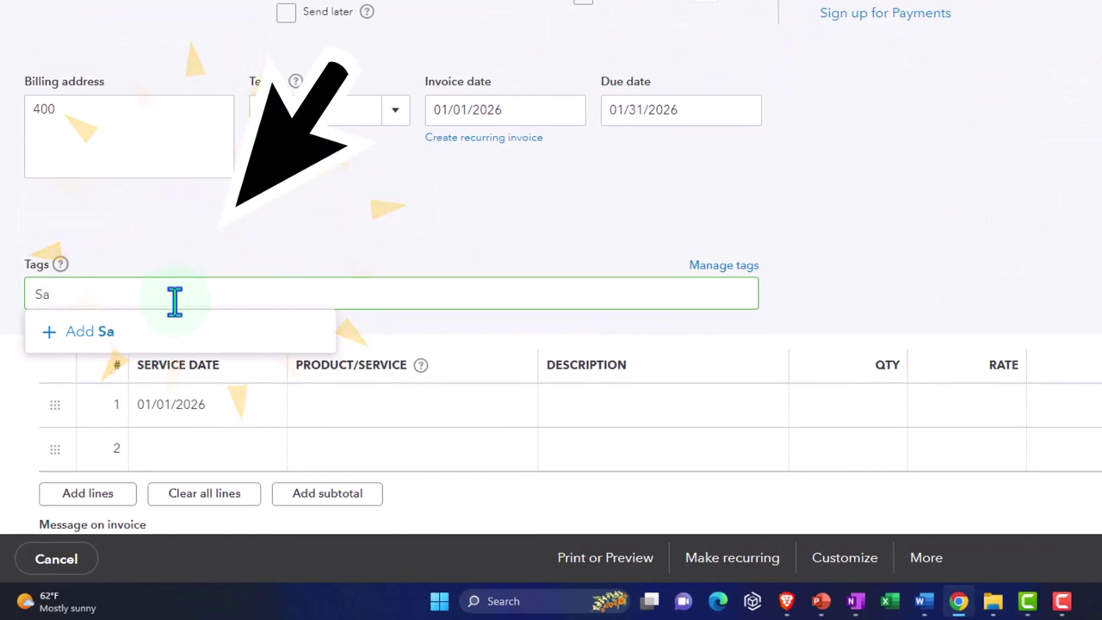
text(s)
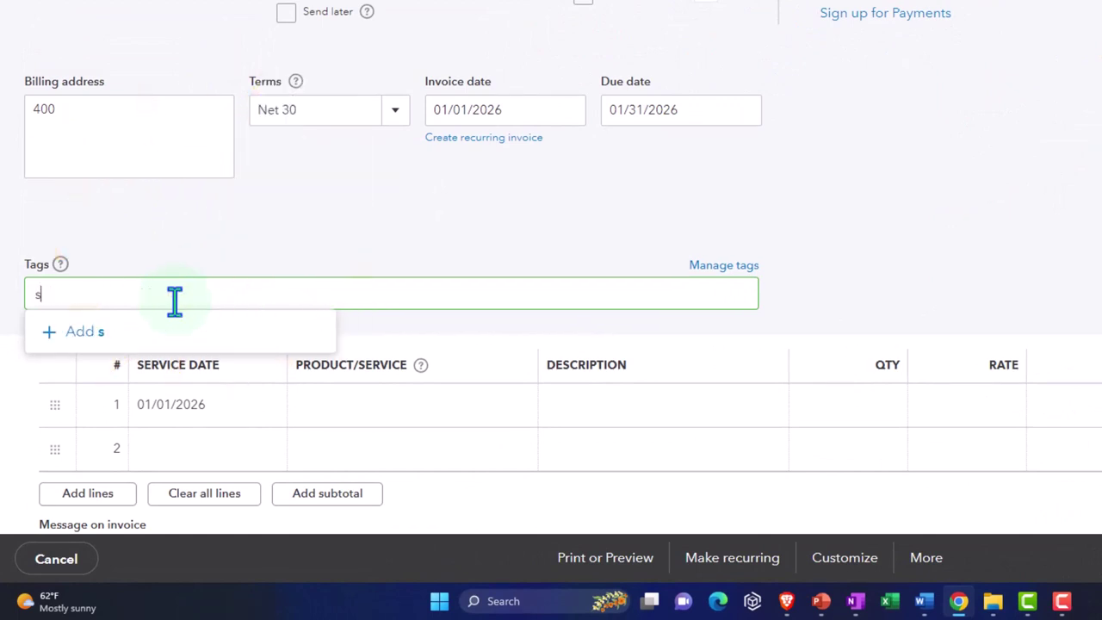
key(BackSpace)
text(a)
key(BackSpace)
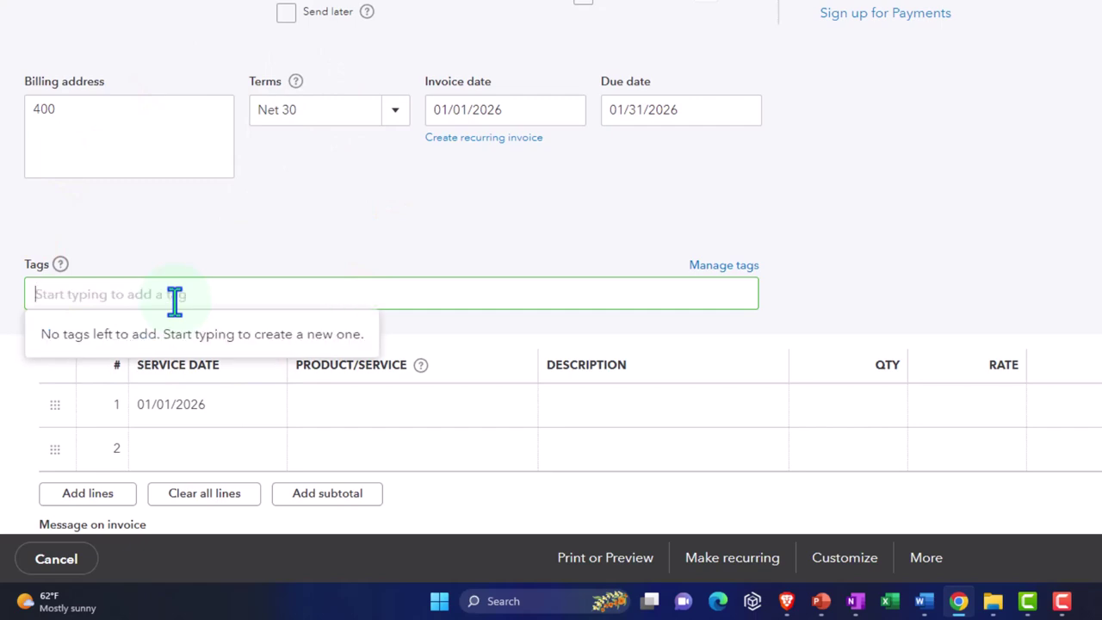
Step: Open and close the invoice's tag manager, and add the Sales Reps CA tag Rep 1 to the invoice
click(732, 265)
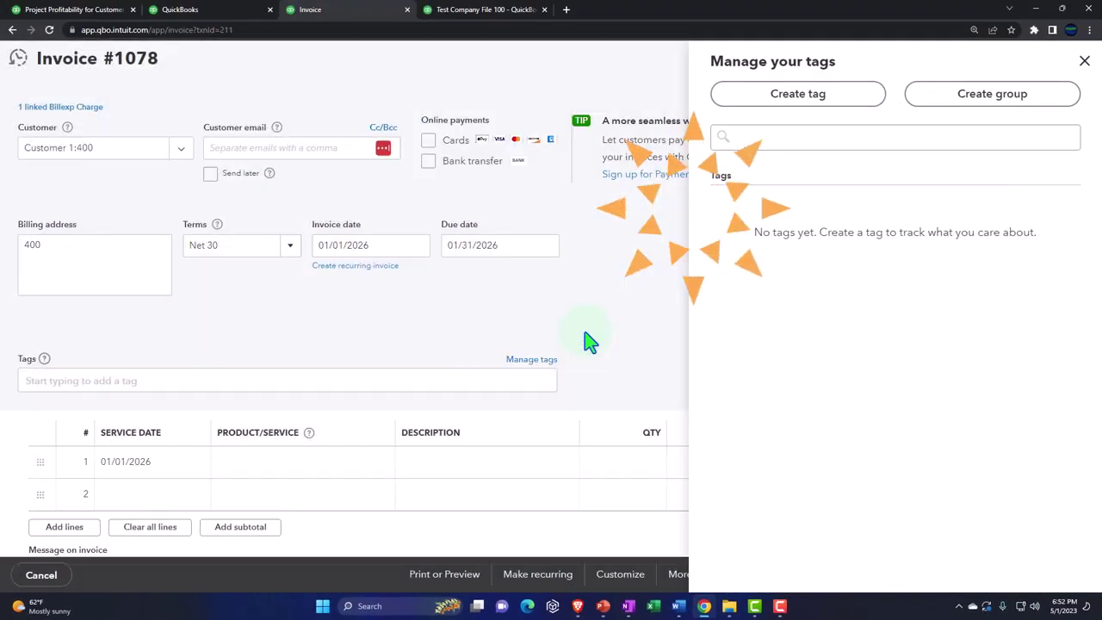
click(590, 340)
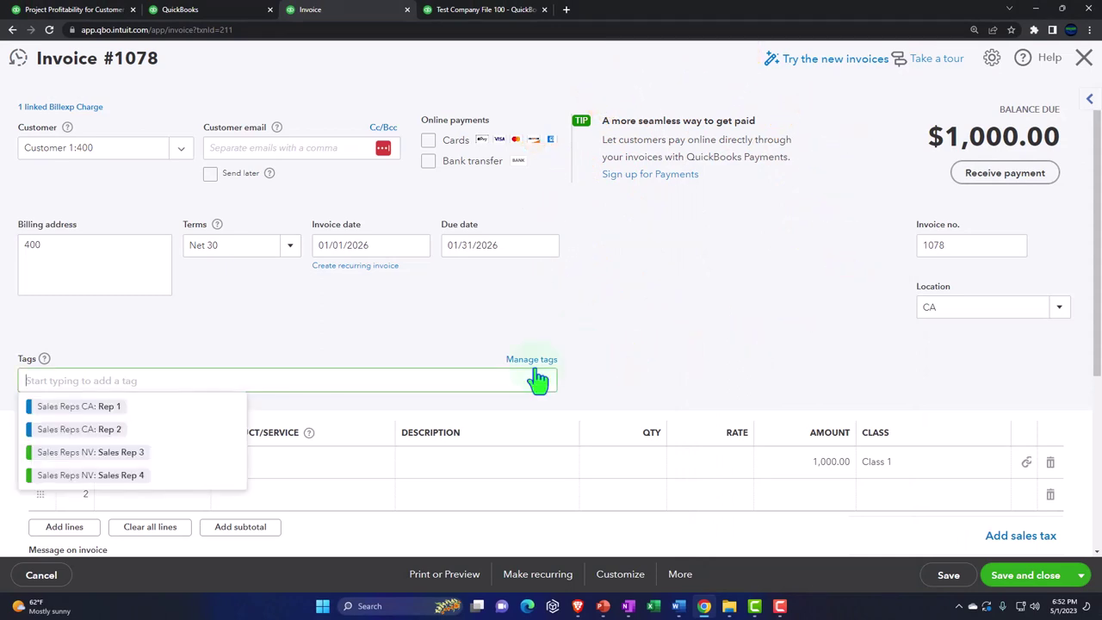
click(78, 410)
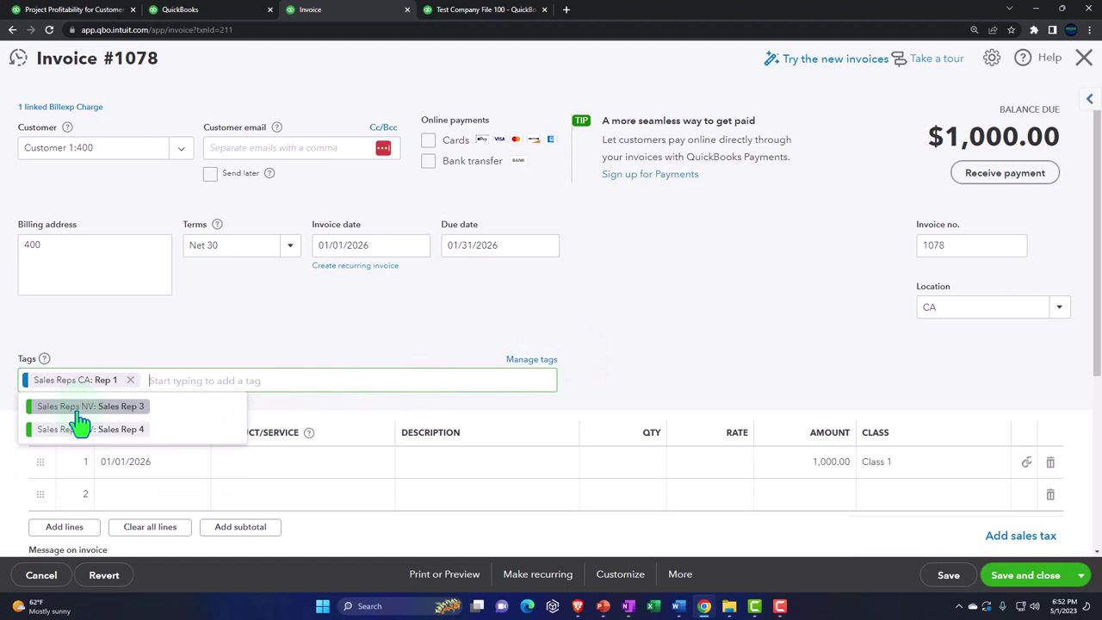
click(704, 298)
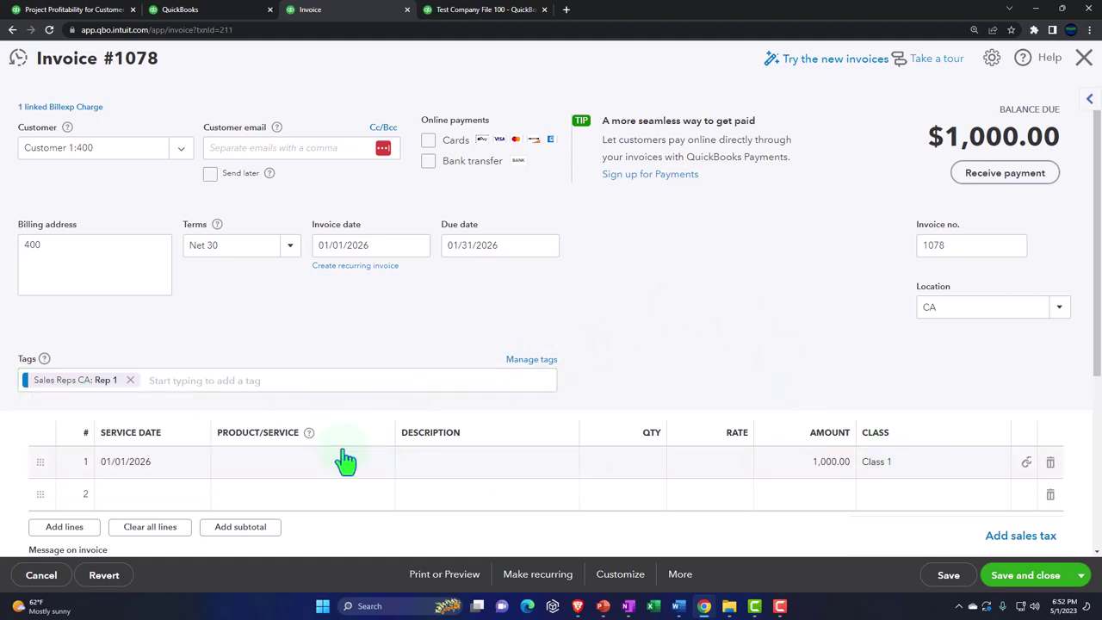
Step: Add the Sales Reps NV tag Sales Rep 3 to the invoice as well, and save and close it
click(184, 380)
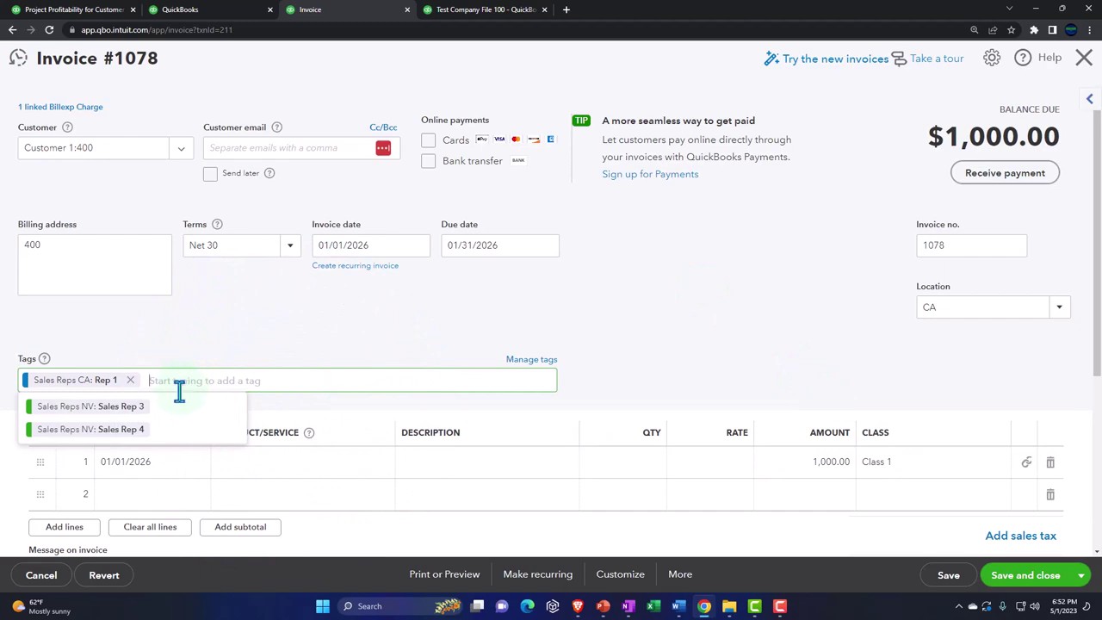
click(101, 410)
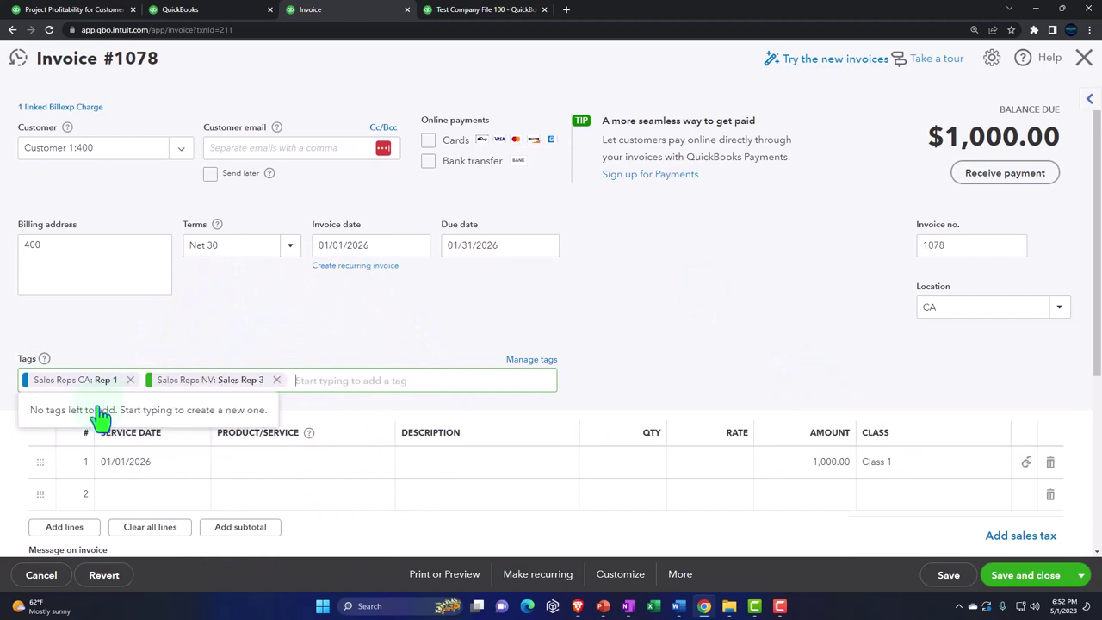
click(270, 340)
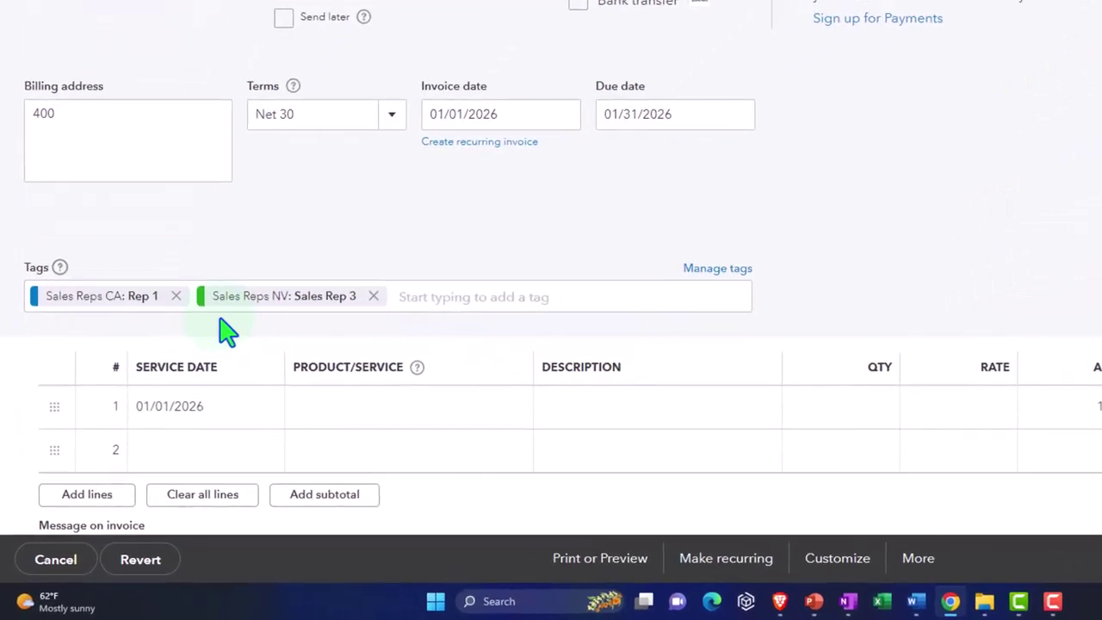
click(221, 312)
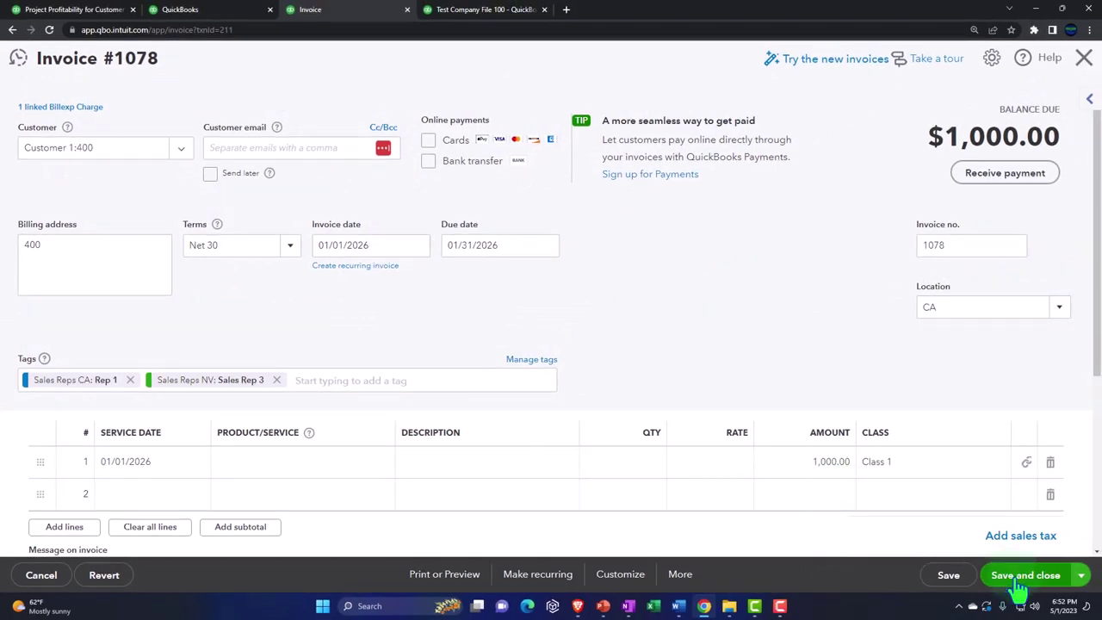
click(1019, 578)
click(696, 353)
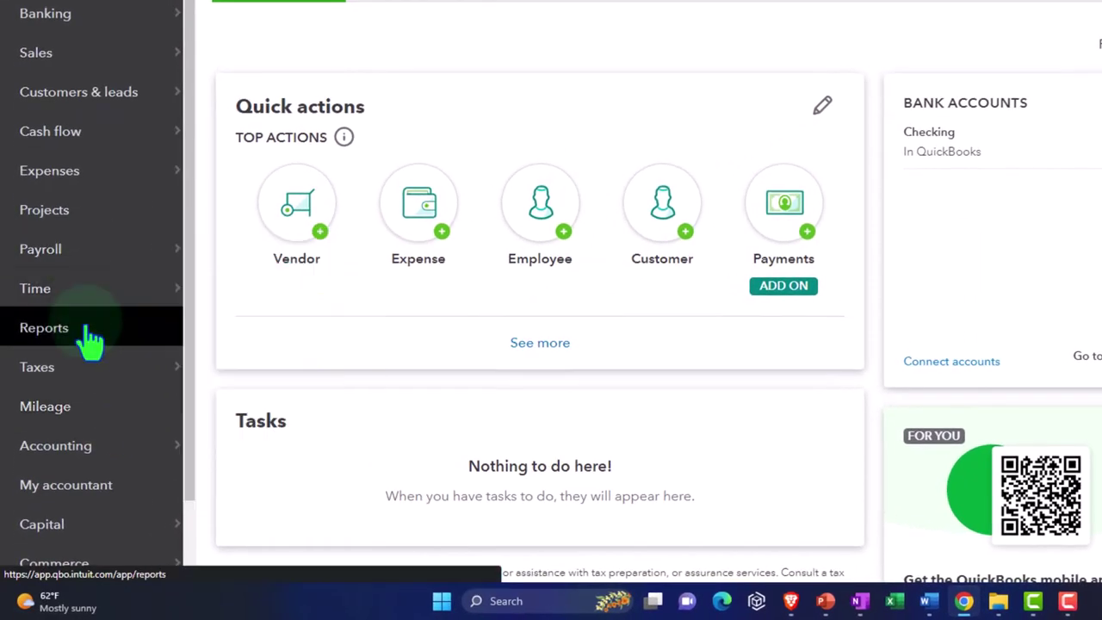
Step: Open the Profit and Loss report and run it for the period 01/01/2026 to 12/31/2026
click(88, 336)
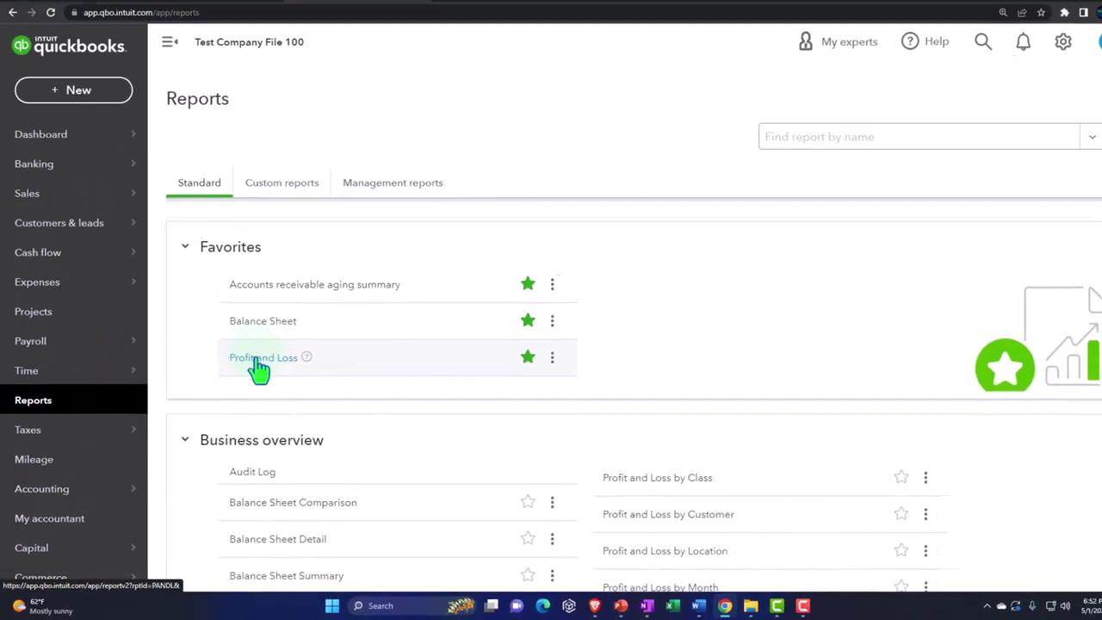
click(259, 358)
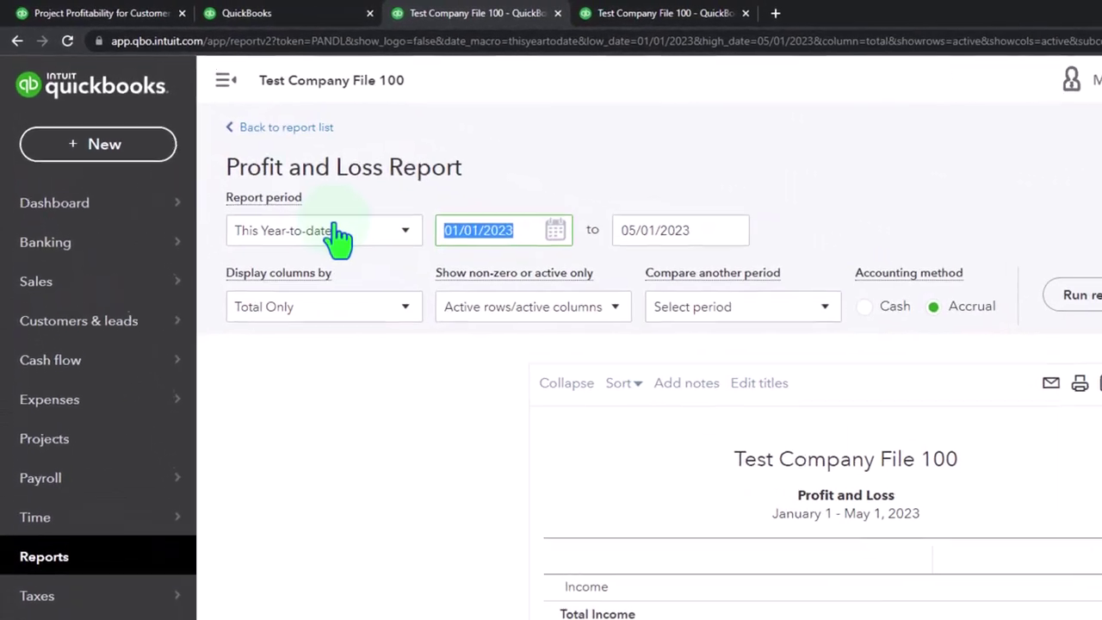
text(01012026)
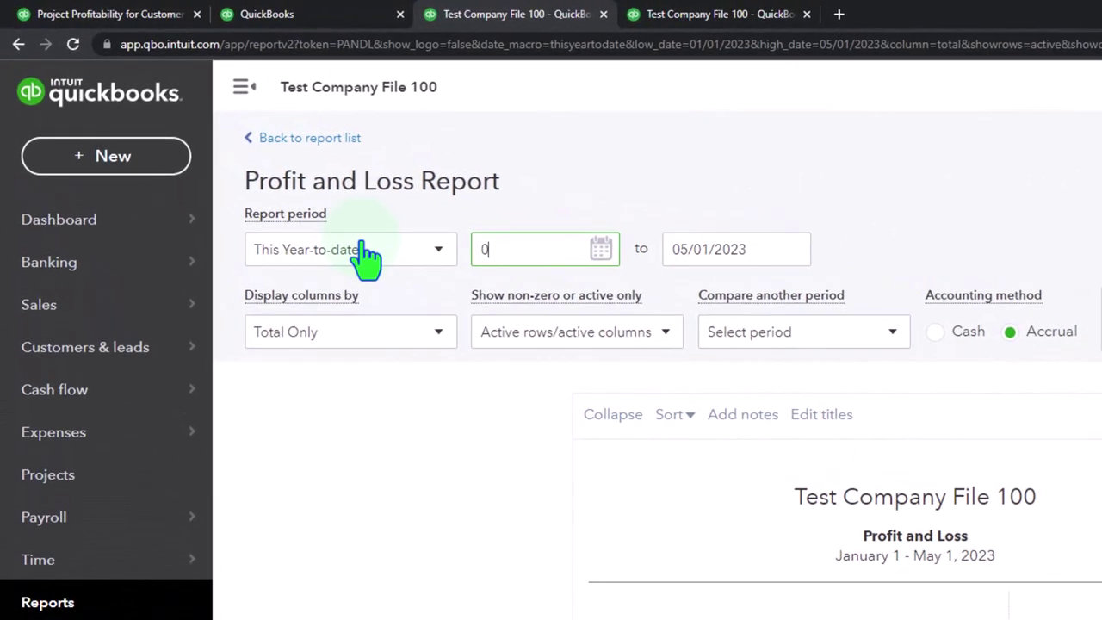
key(Tab)
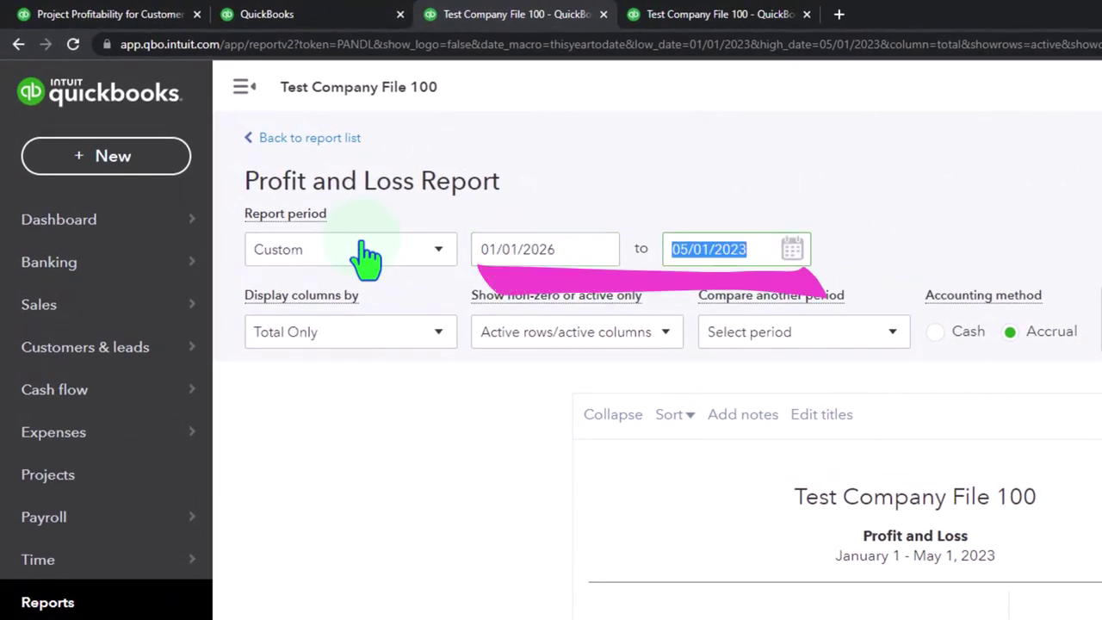
text(12/31/2026)
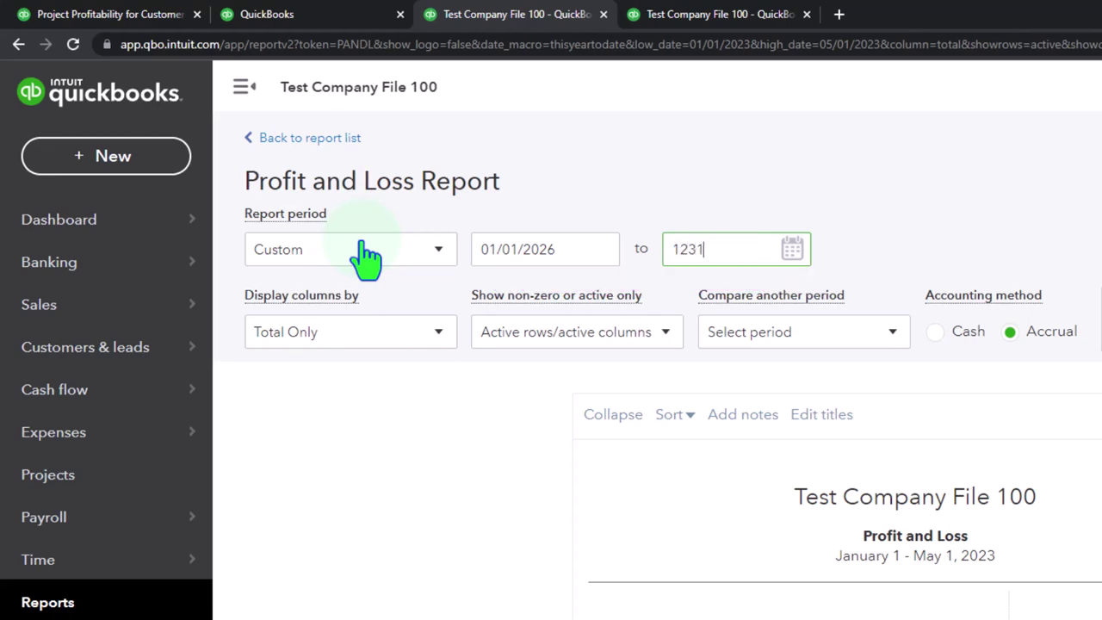
key(Tab)
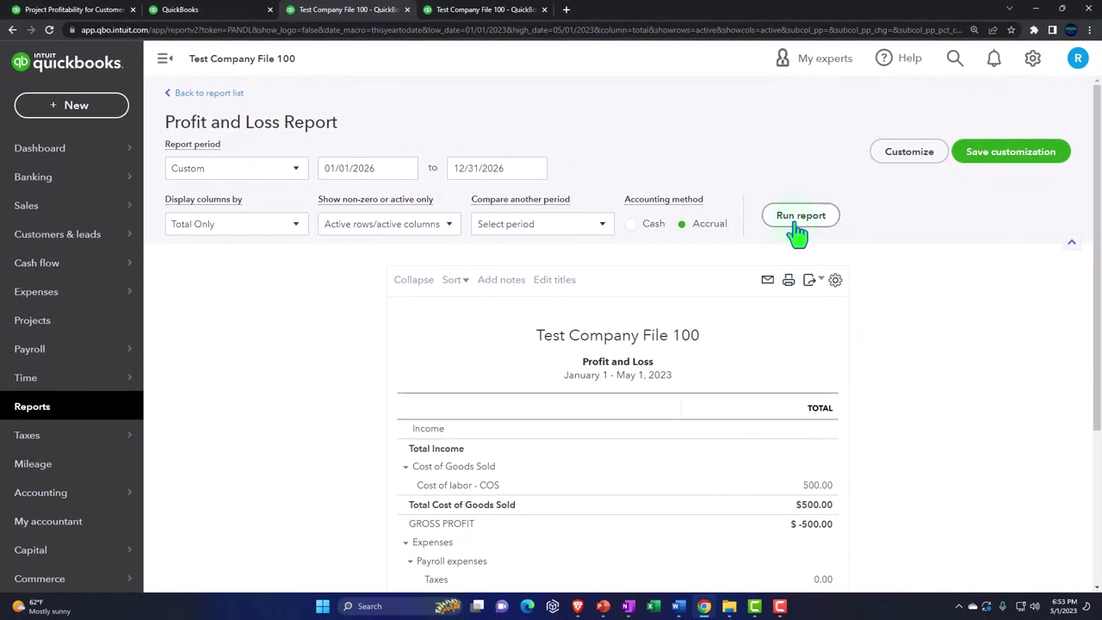
click(797, 222)
scroll(832, 301, down, 1)
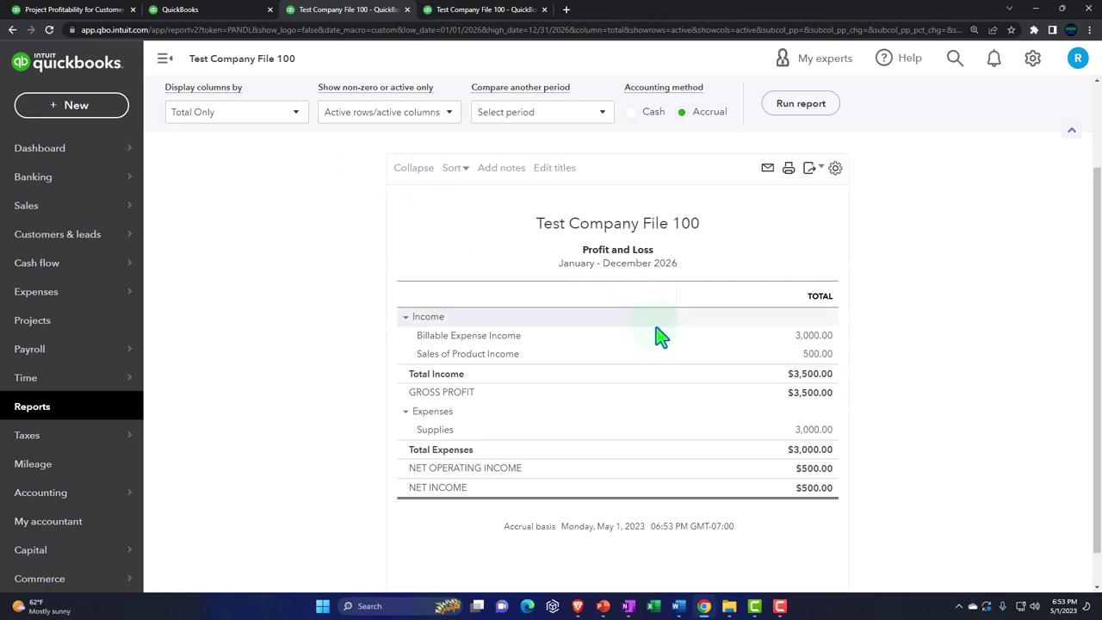
Step: From the Profit and Loss, drill into Billable Expense Income and open the 02/02/2026 invoice for Customer 1's Project 1.0
click(809, 337)
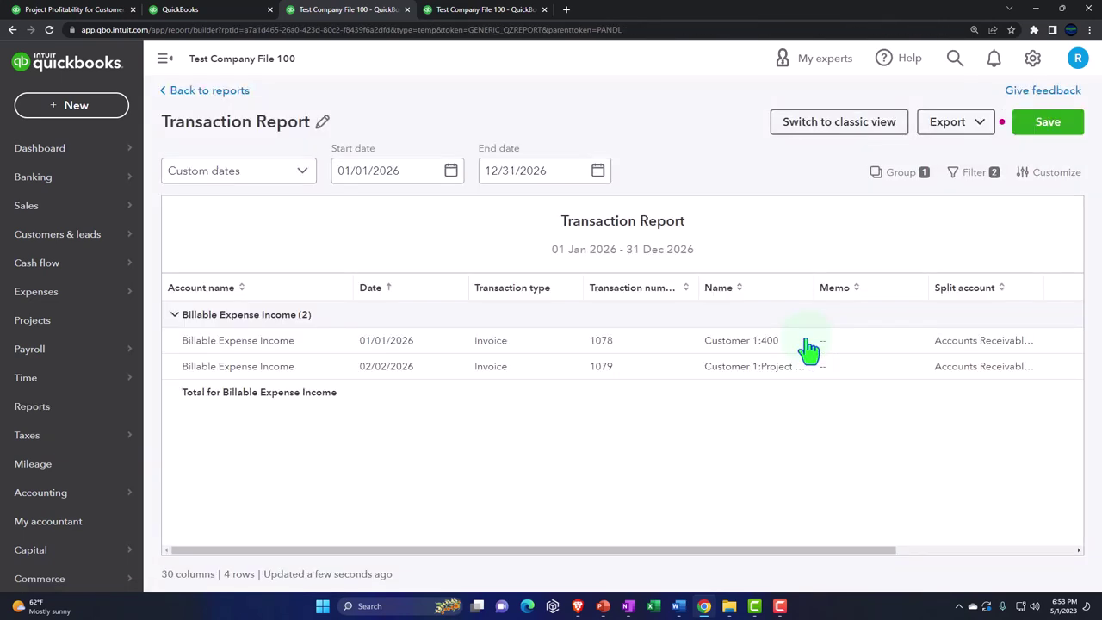
click(164, 58)
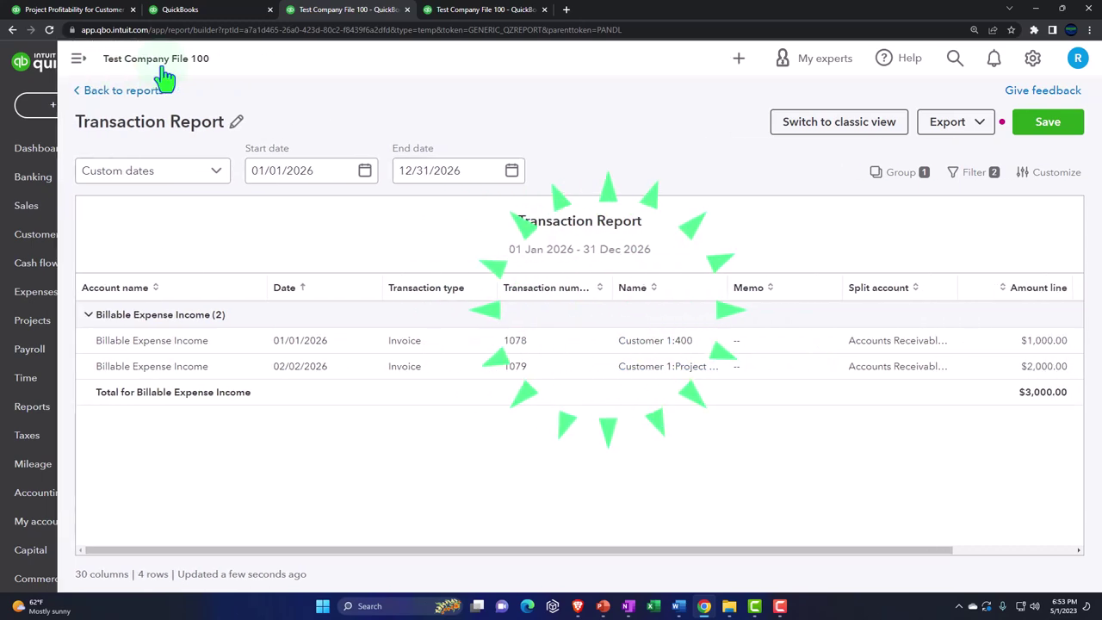
click(812, 386)
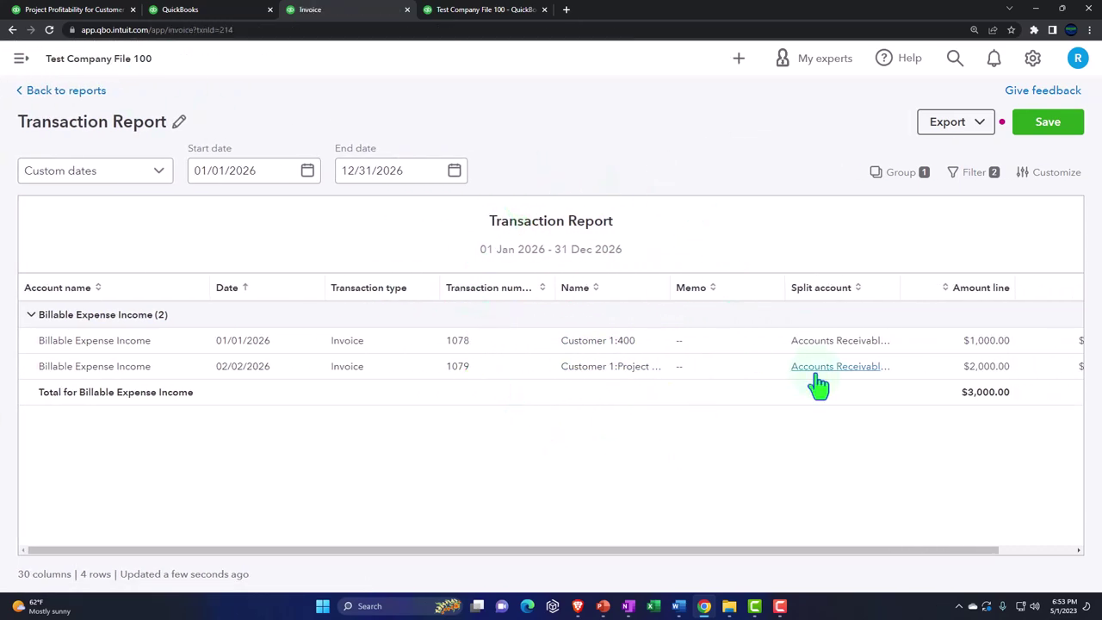
Step: Add the Sales Reps NV tag Sales Rep 4 to the invoice and save and close it, accepting the change to the linked transaction
click(129, 378)
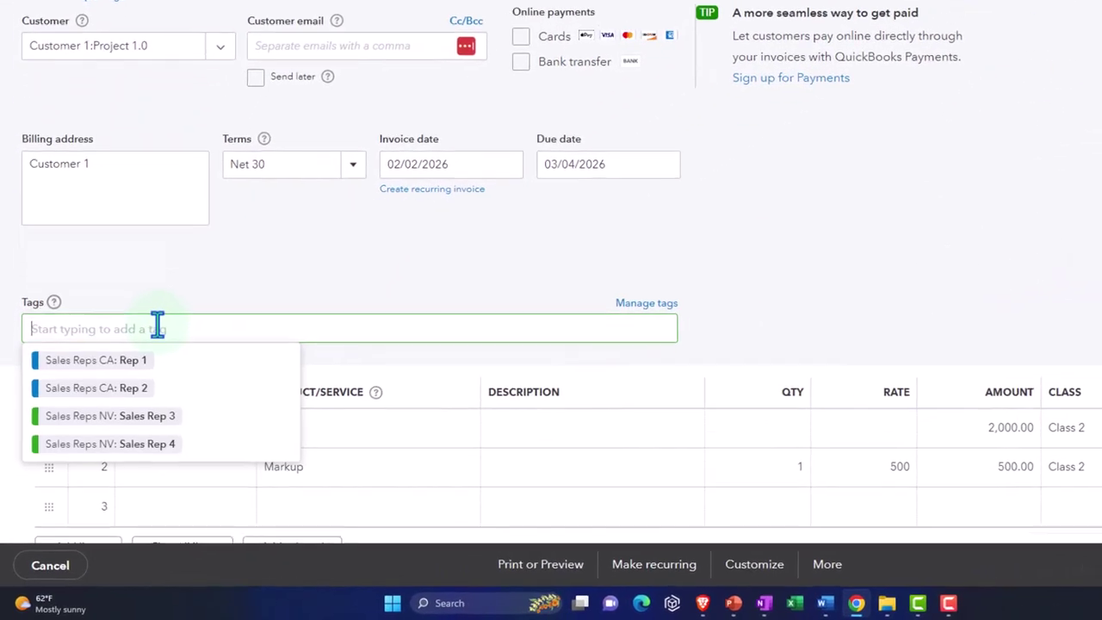
click(115, 441)
click(1041, 508)
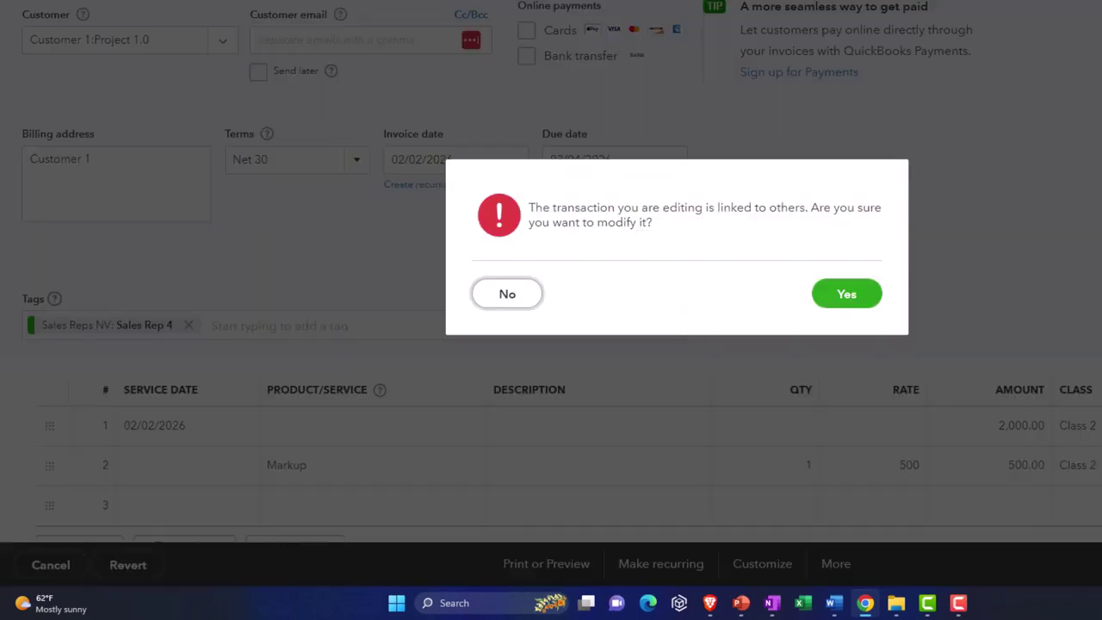
click(861, 299)
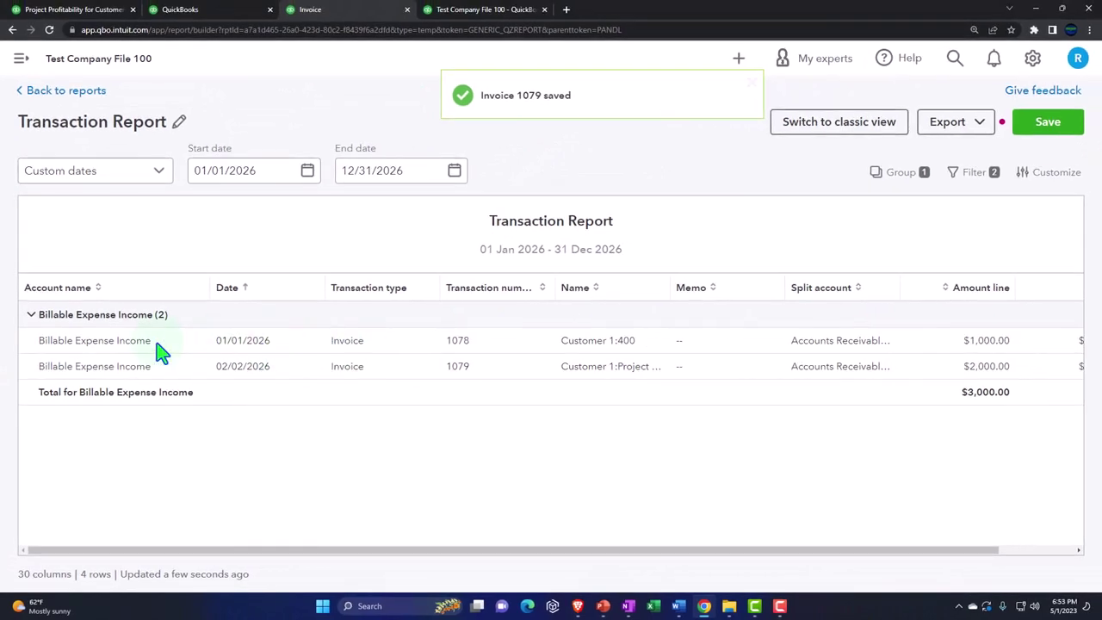
Step: Exit the Transaction Report without saving it and return to the Profit and Loss report
click(62, 91)
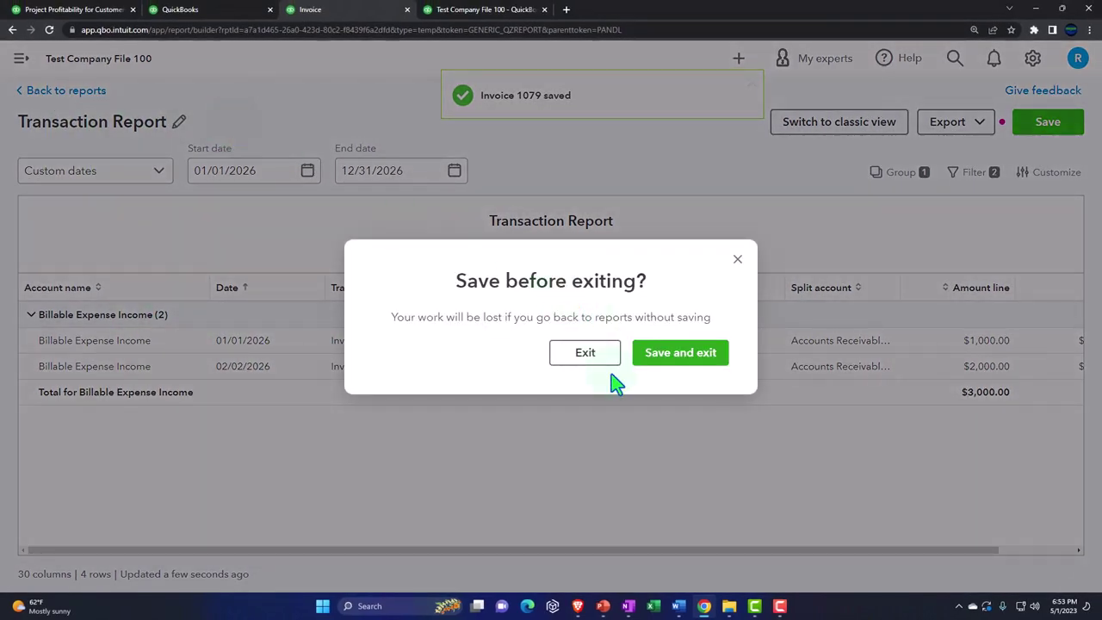
click(602, 362)
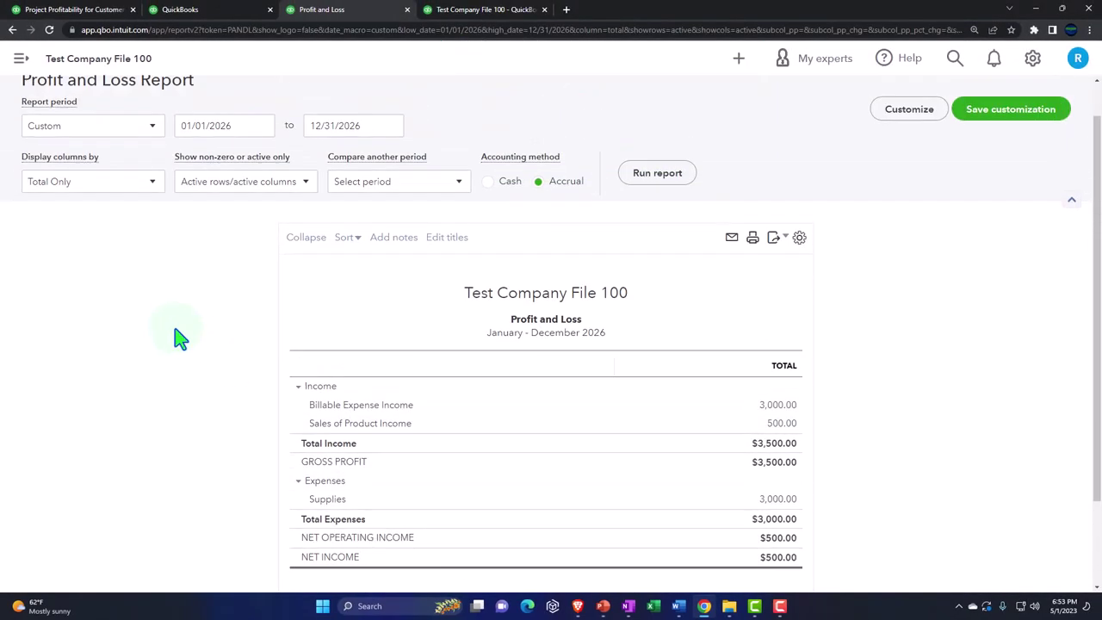
scroll(179, 337, up, 1)
scroll(568, 249, down, 2)
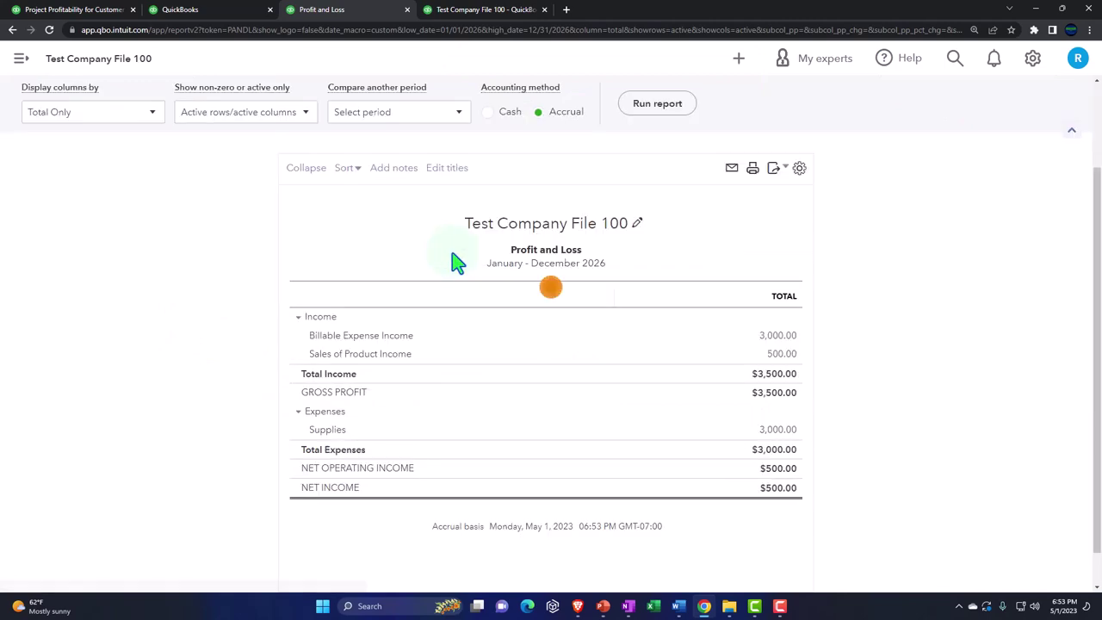
Step: Run the Profit and Loss report with its columns displayed by Ungrouped tags
click(152, 115)
scroll(123, 226, down, 3)
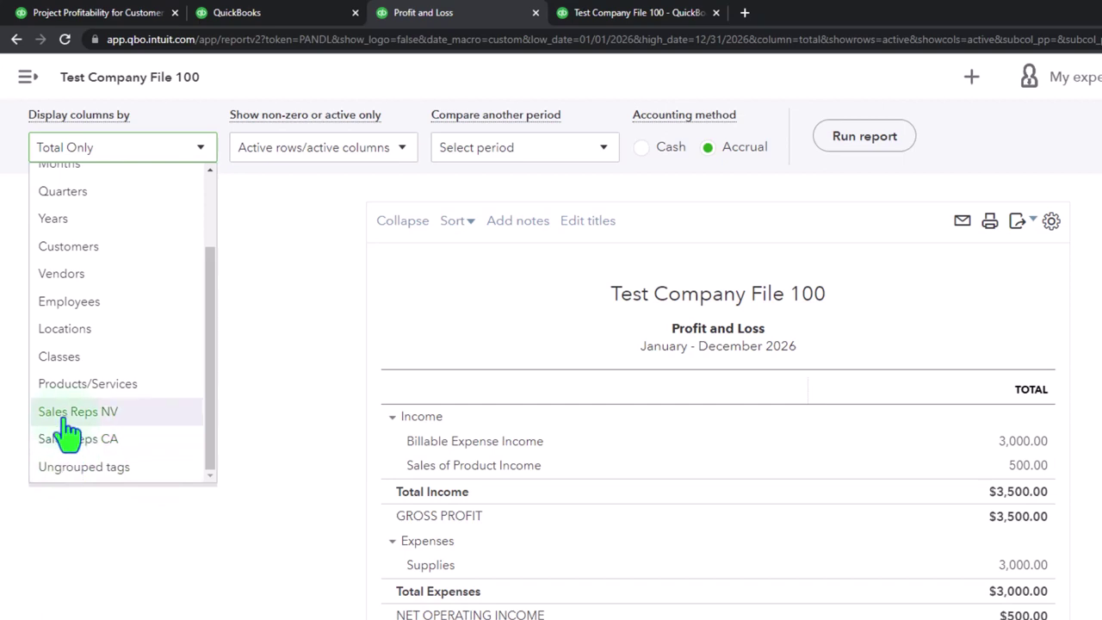
click(67, 468)
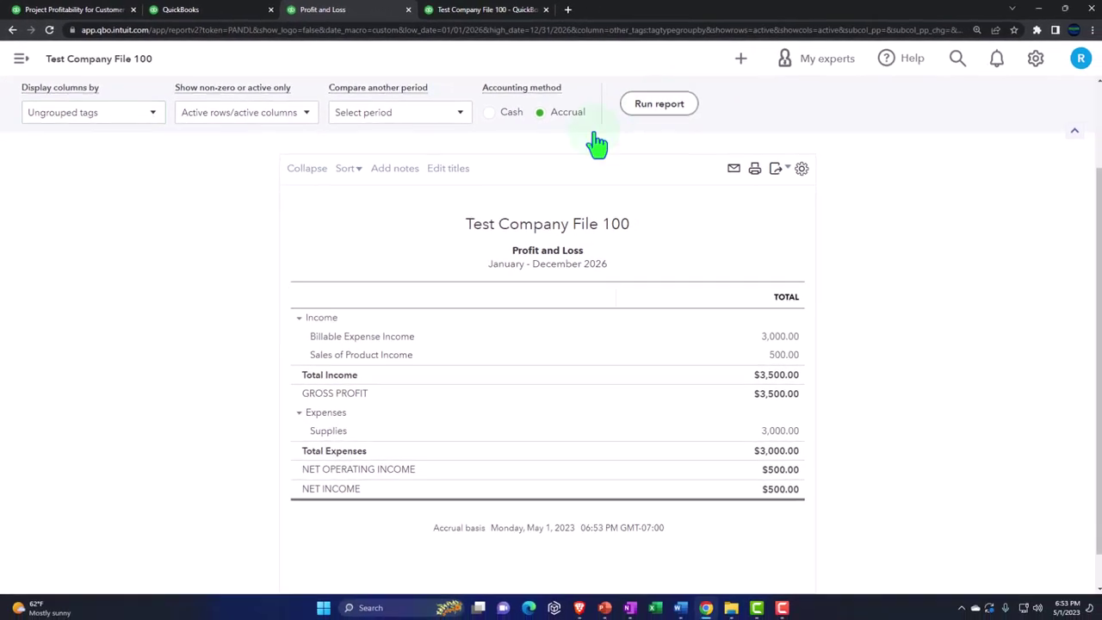
Step: Run the Profit and Loss report with its columns displayed by the Sales Reps NV tag group
click(152, 226)
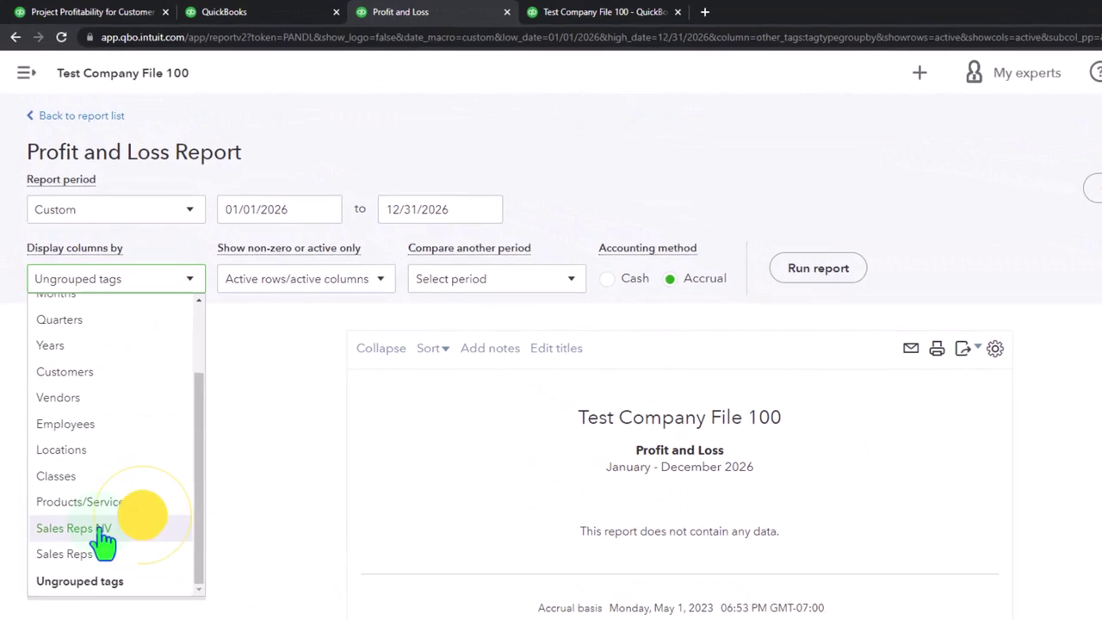
click(73, 528)
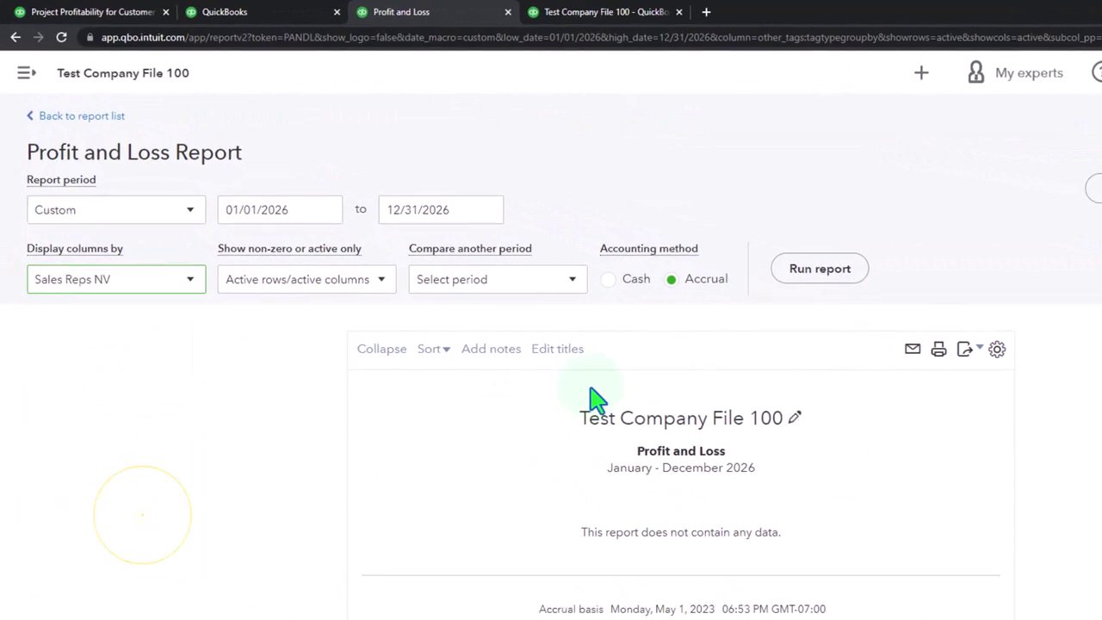
click(814, 277)
scroll(677, 344, down, 2)
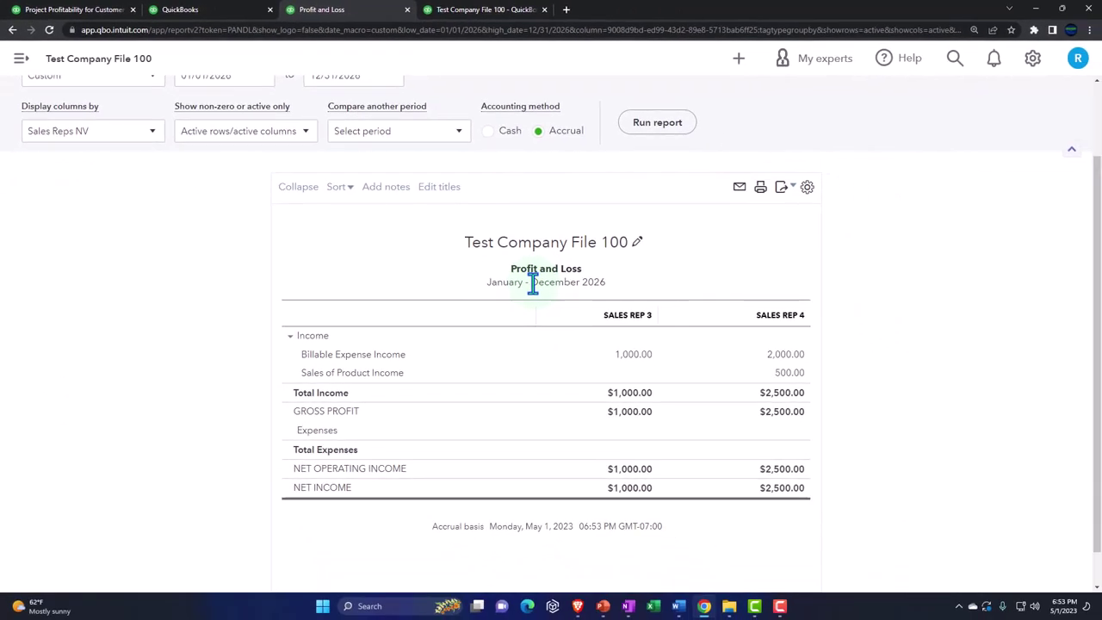
Step: Run the Profit and Loss report with its columns displayed by the Sales Reps CA tag group
click(153, 133)
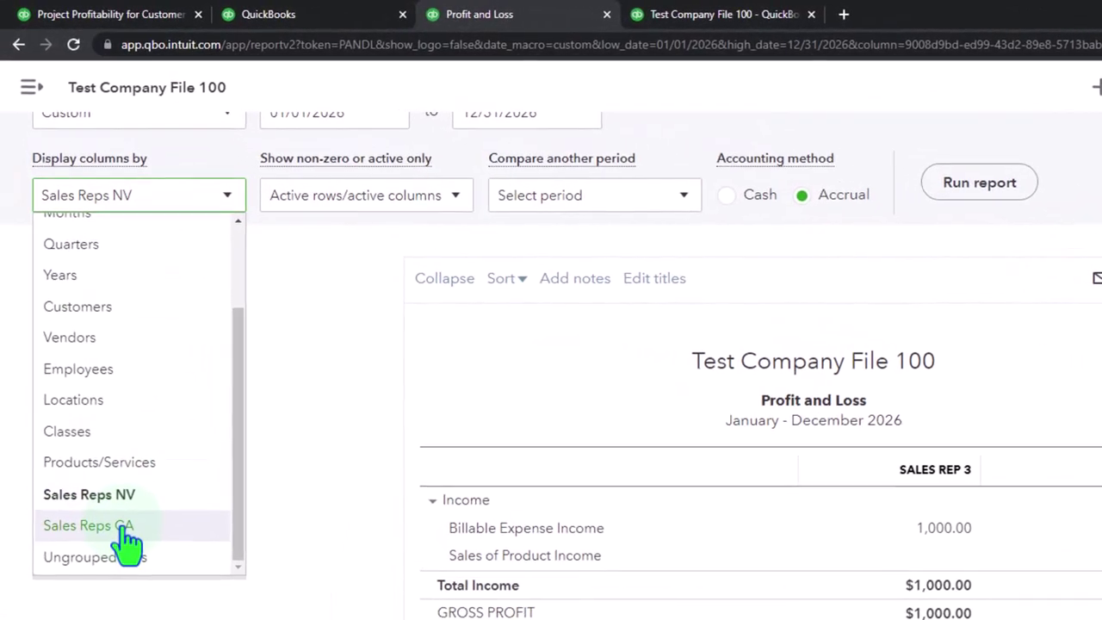
click(129, 529)
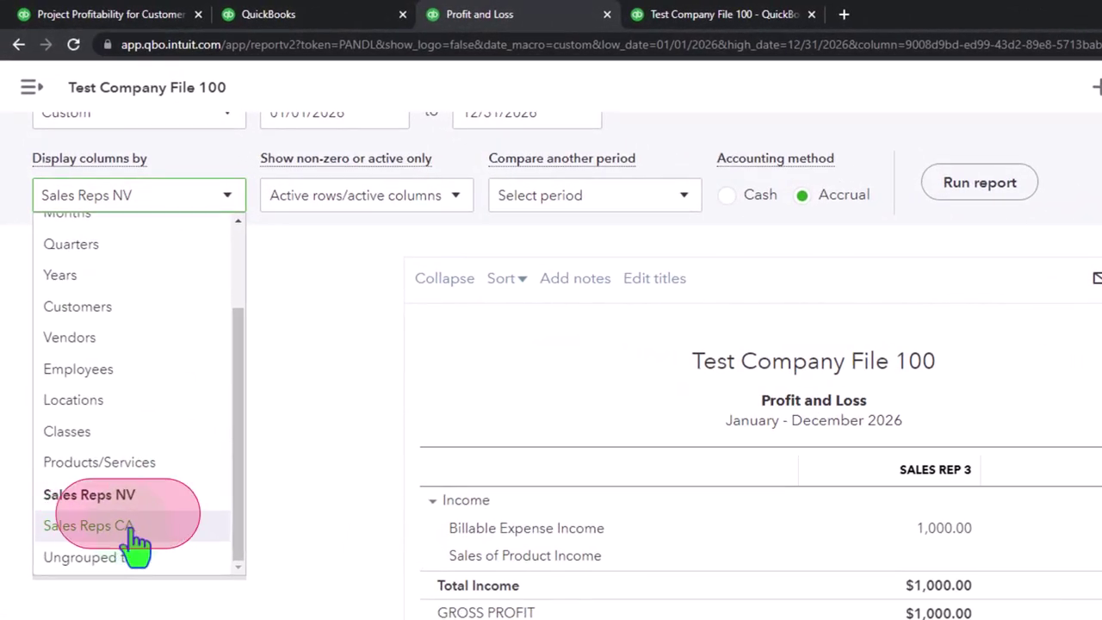
click(973, 182)
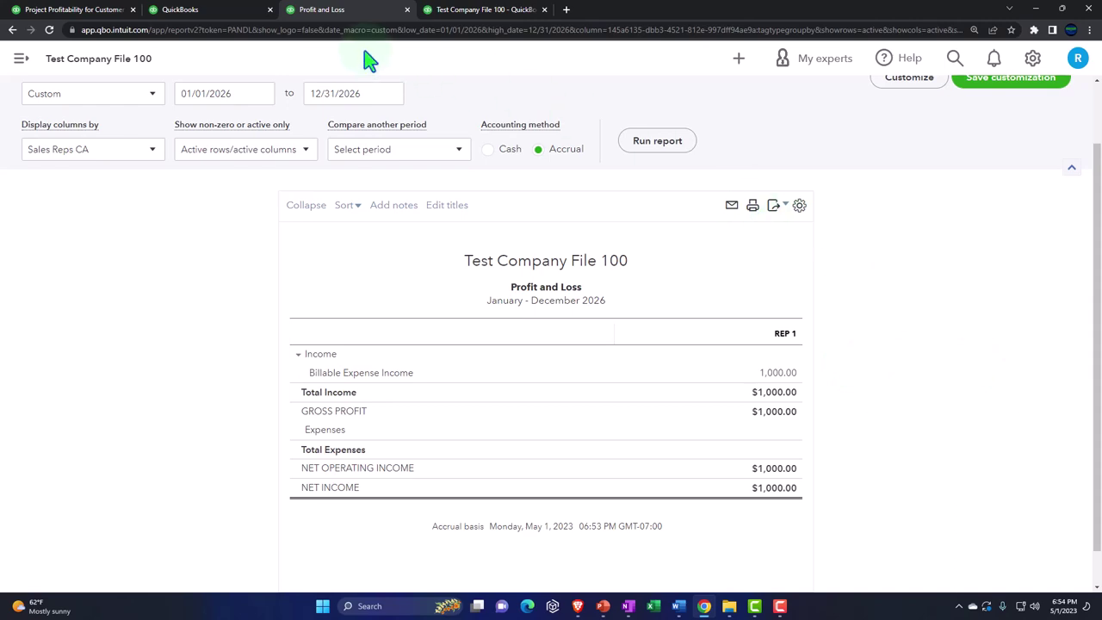
Step: Switch to the browser tab showing the Tags page and open the Balance Sheet report there
click(221, 13)
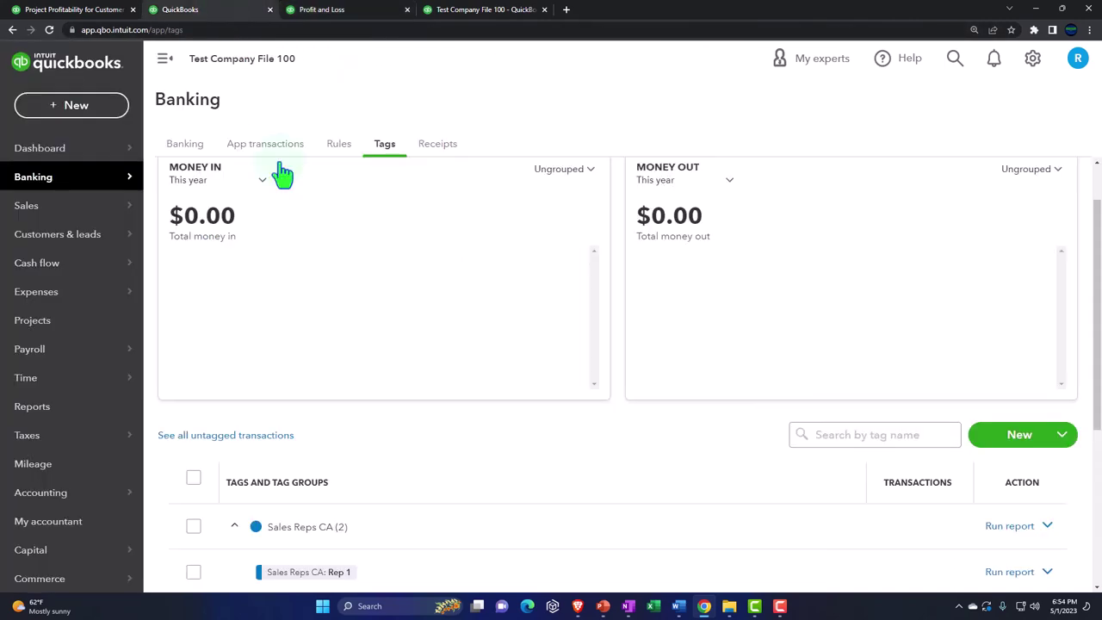
scroll(379, 342, up, 2)
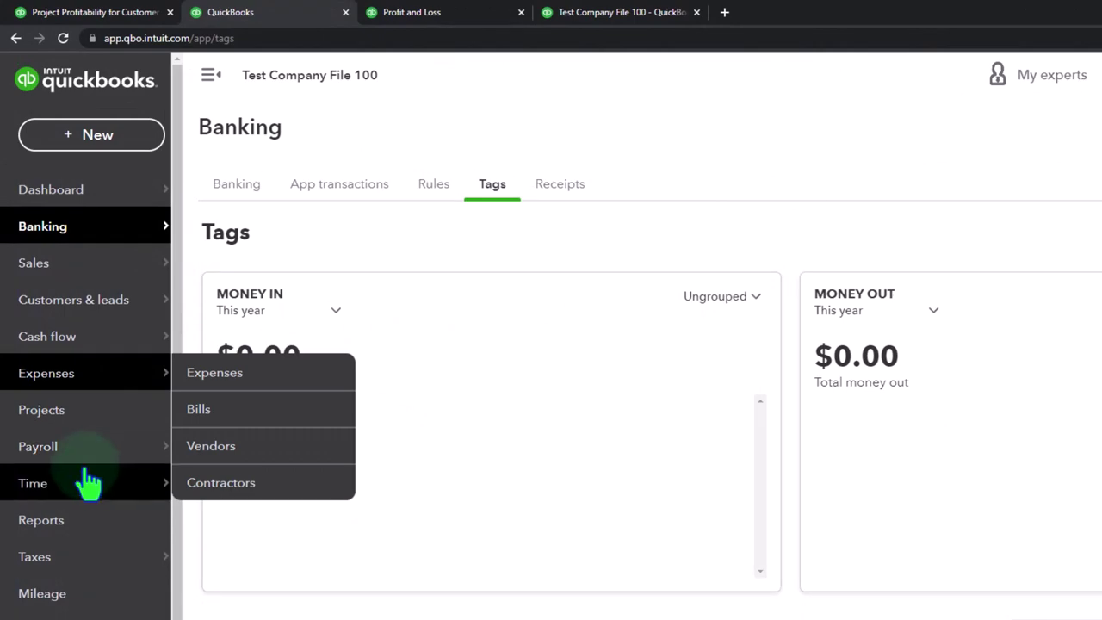
click(45, 522)
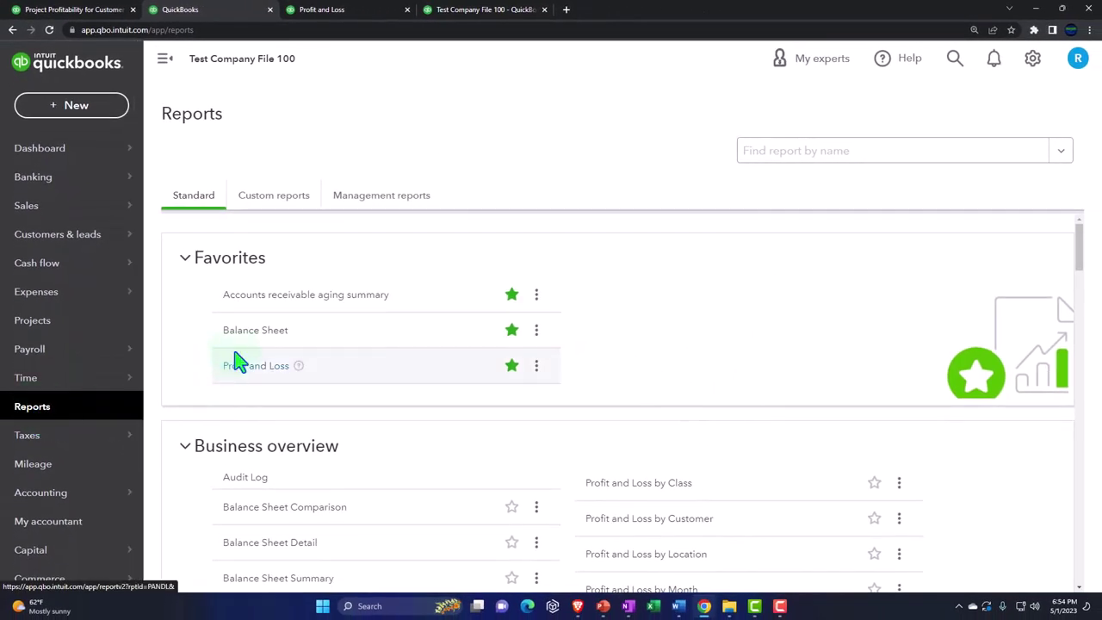
click(255, 331)
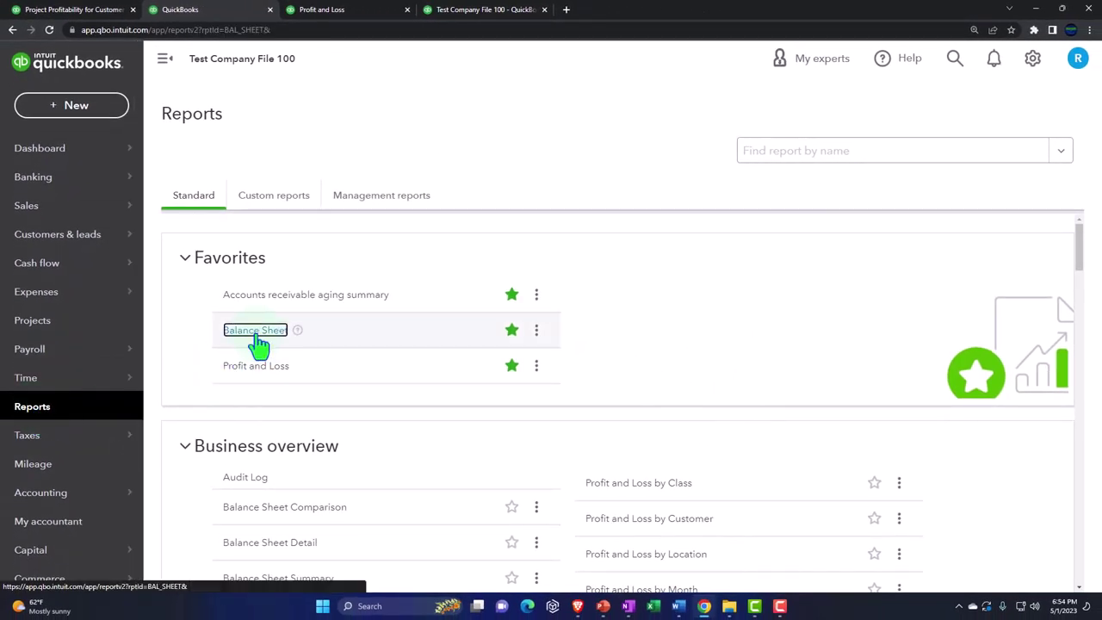
scroll(297, 284, up, 3)
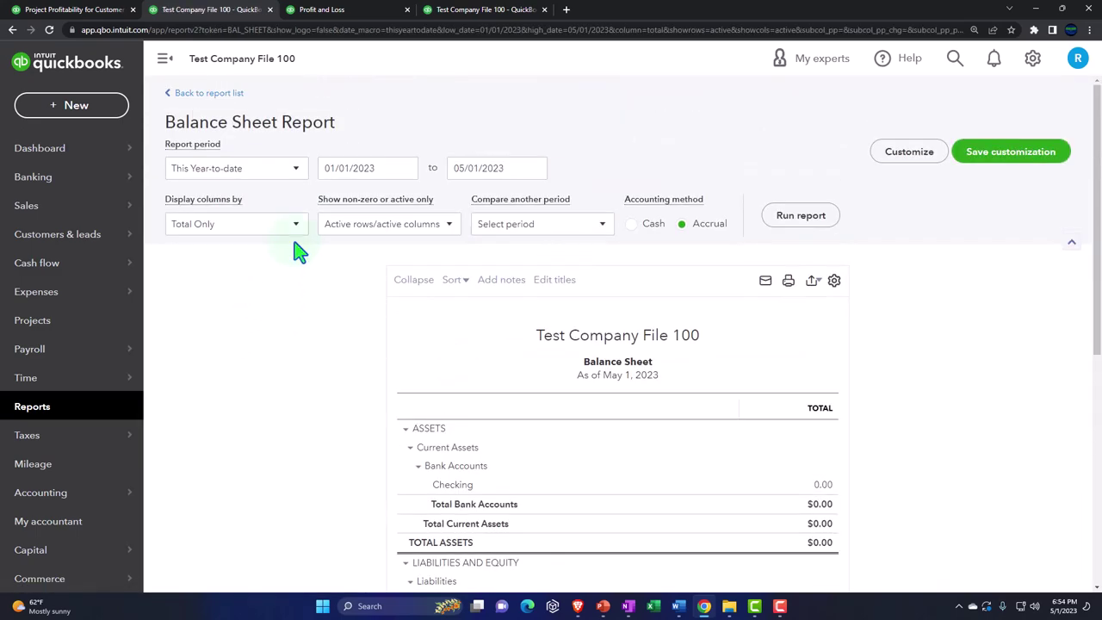
Step: Run the Balance Sheet report for the period 01/01/2026 to 12/31/2026
click(381, 226)
text(01/01/202)
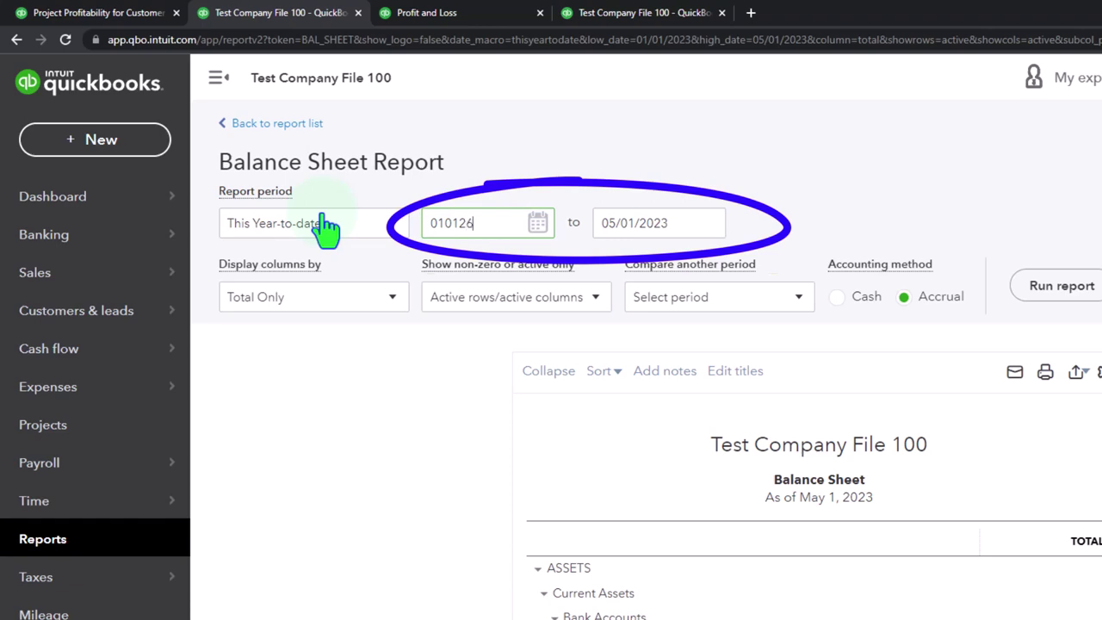
text(6)
key(Tab)
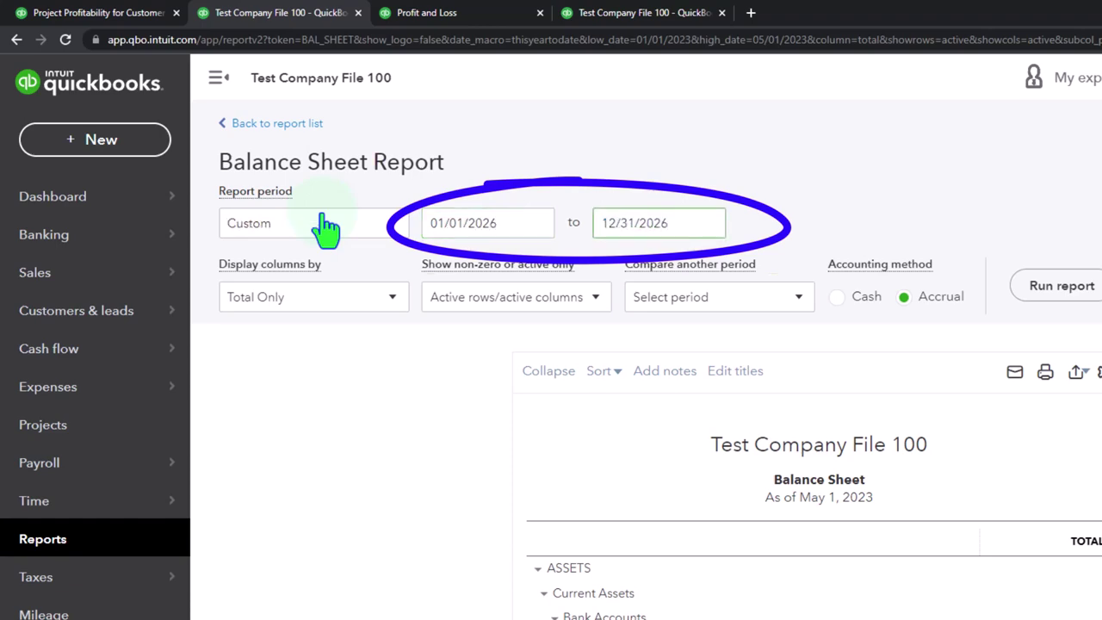
click(1060, 286)
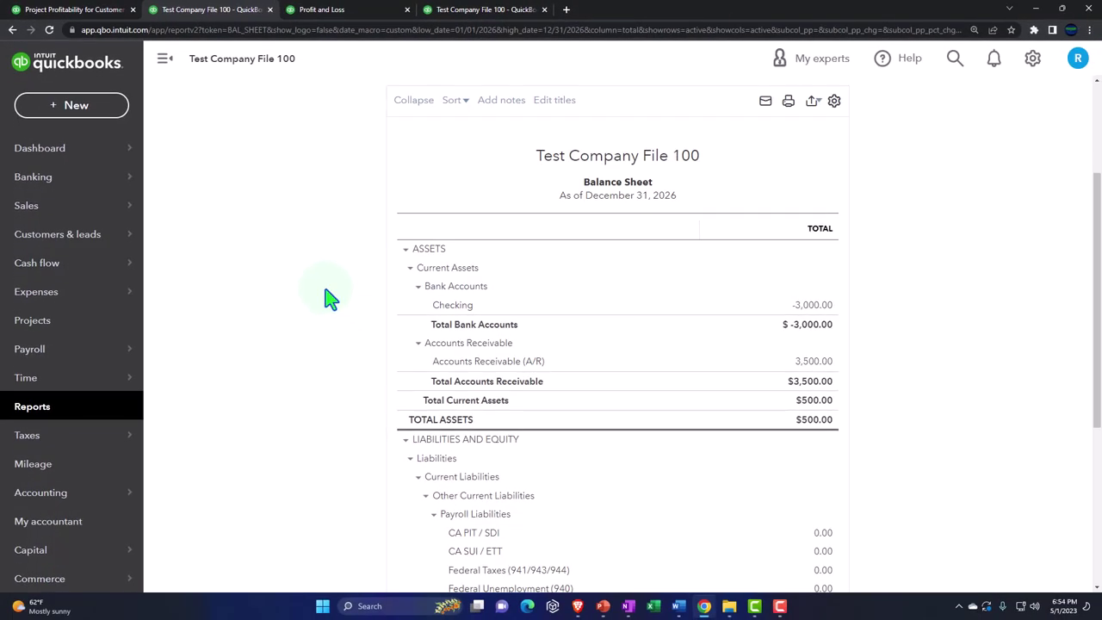
Step: Examine the column display options of the Balance Sheet for tag groups, keeping Total Only
scroll(331, 298, up, 2)
click(295, 228)
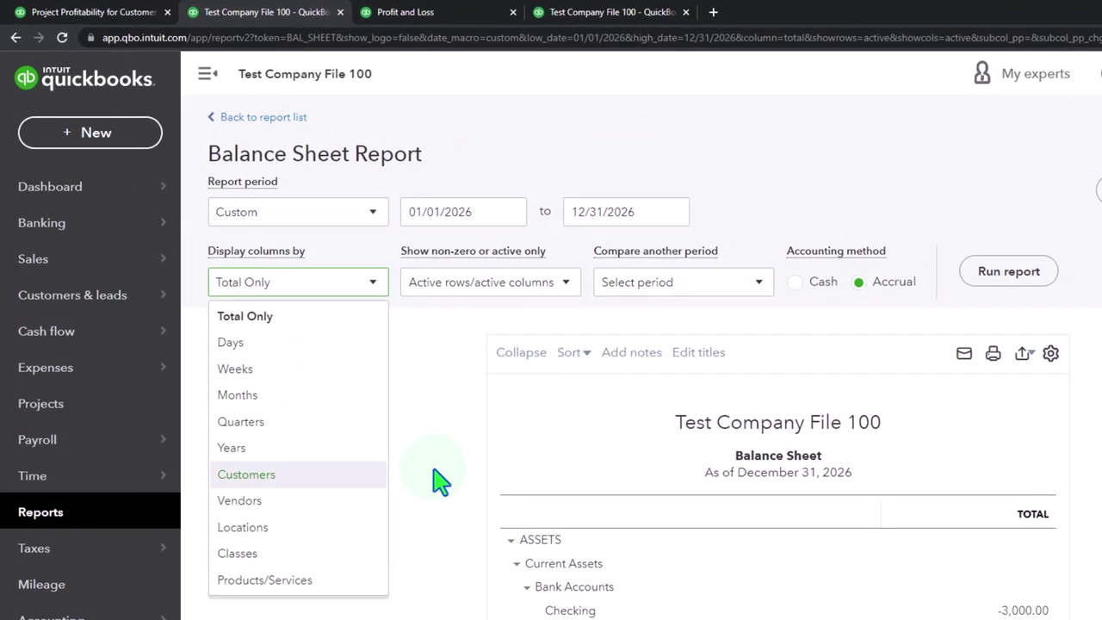
click(439, 482)
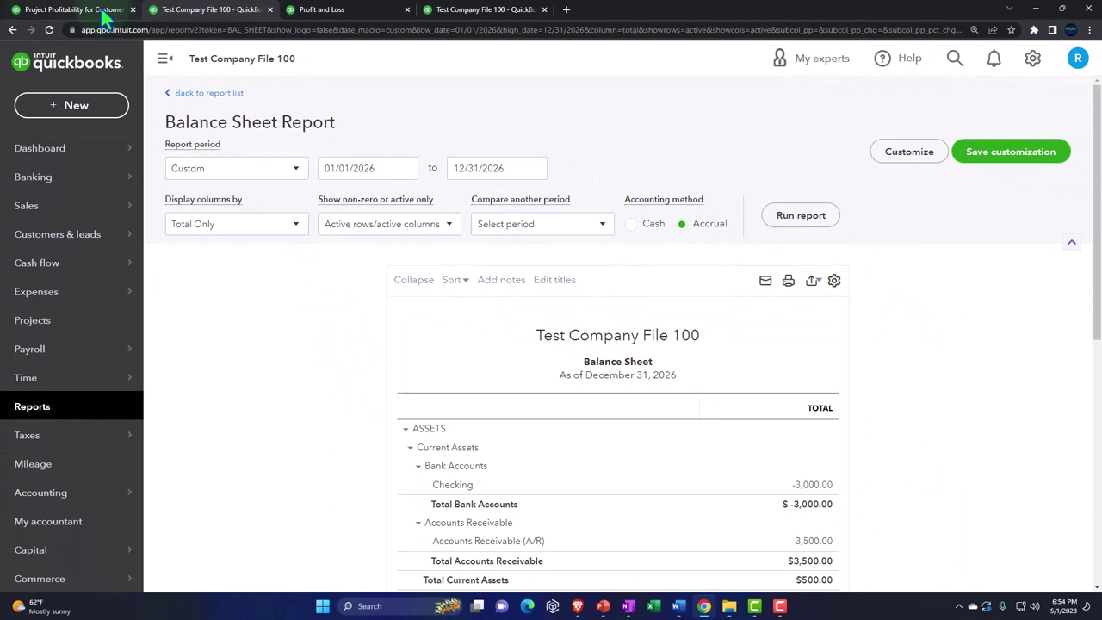
Step: Switch to the browser tab with the Project Profitability report and open the Tags list there
click(102, 16)
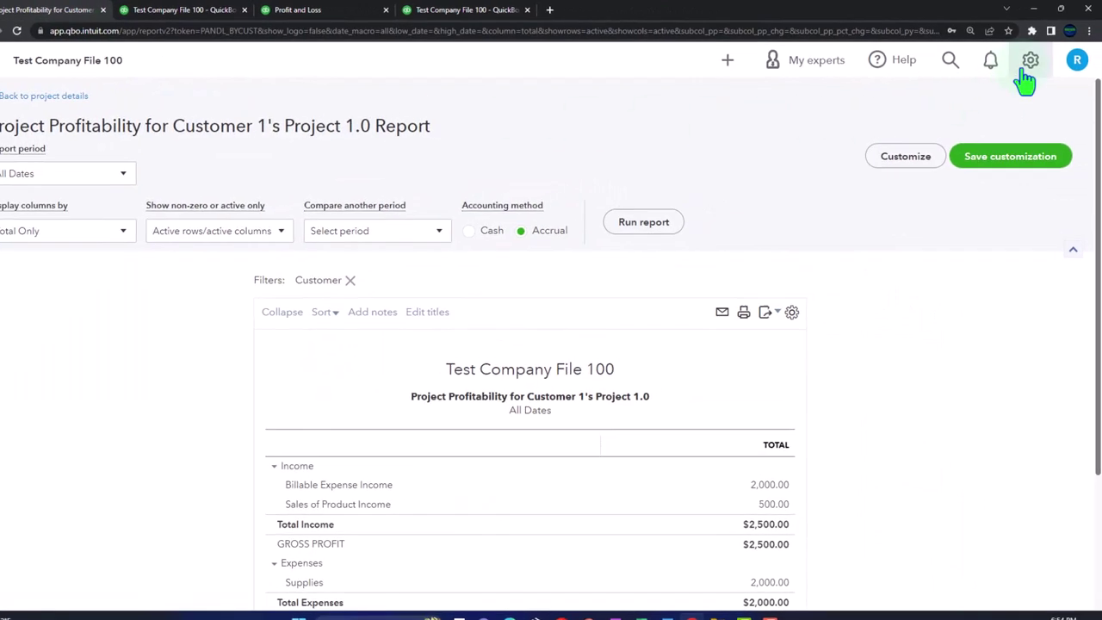
click(1033, 58)
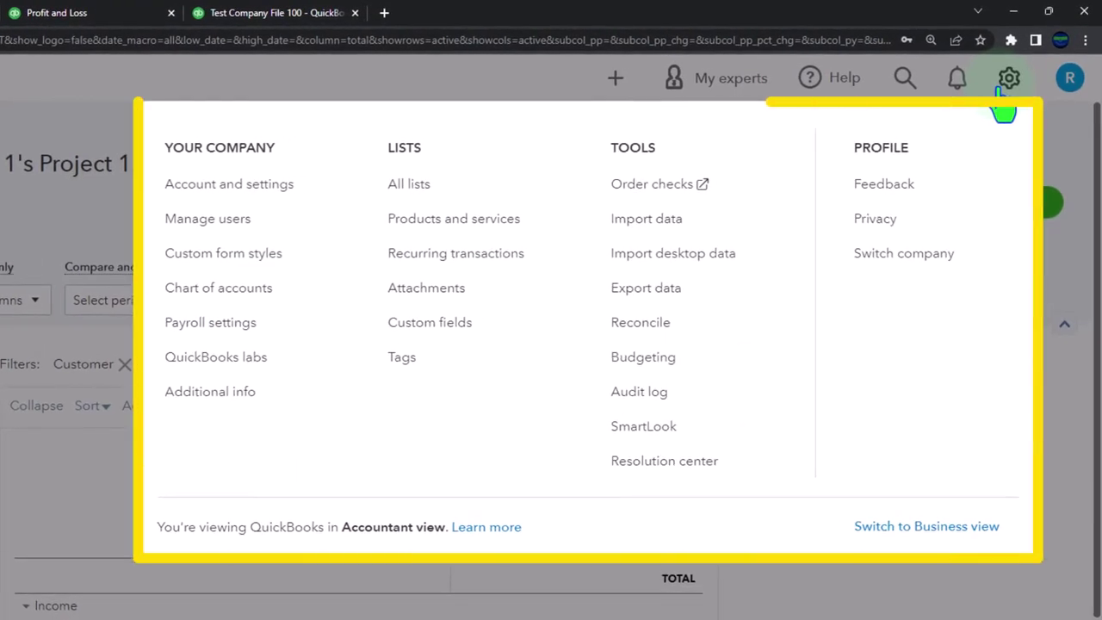
click(404, 362)
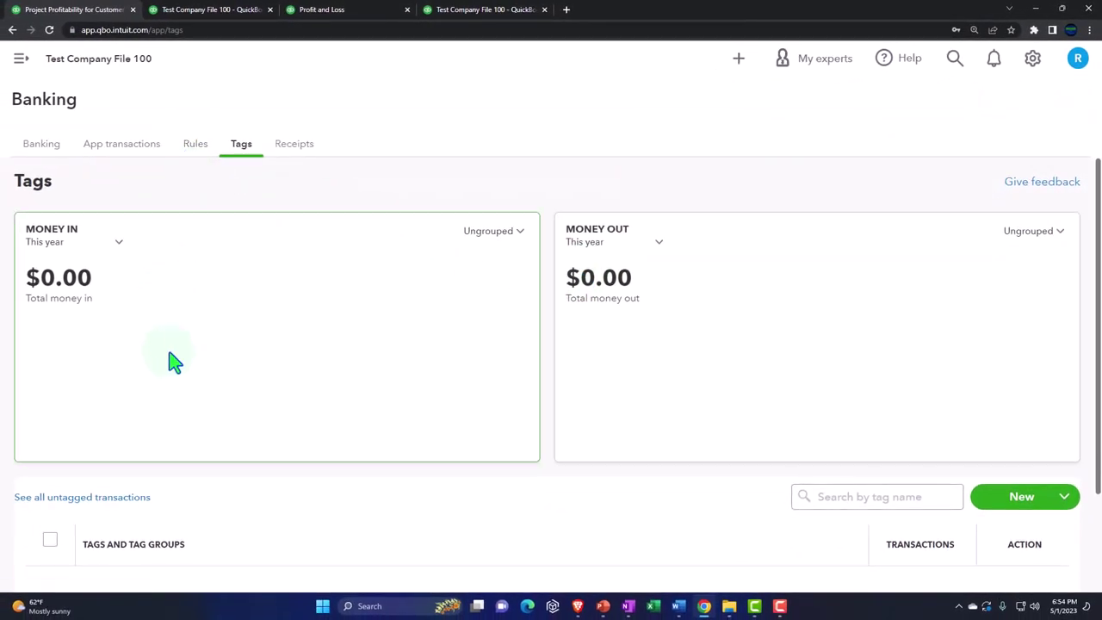
scroll(168, 361, down, 2)
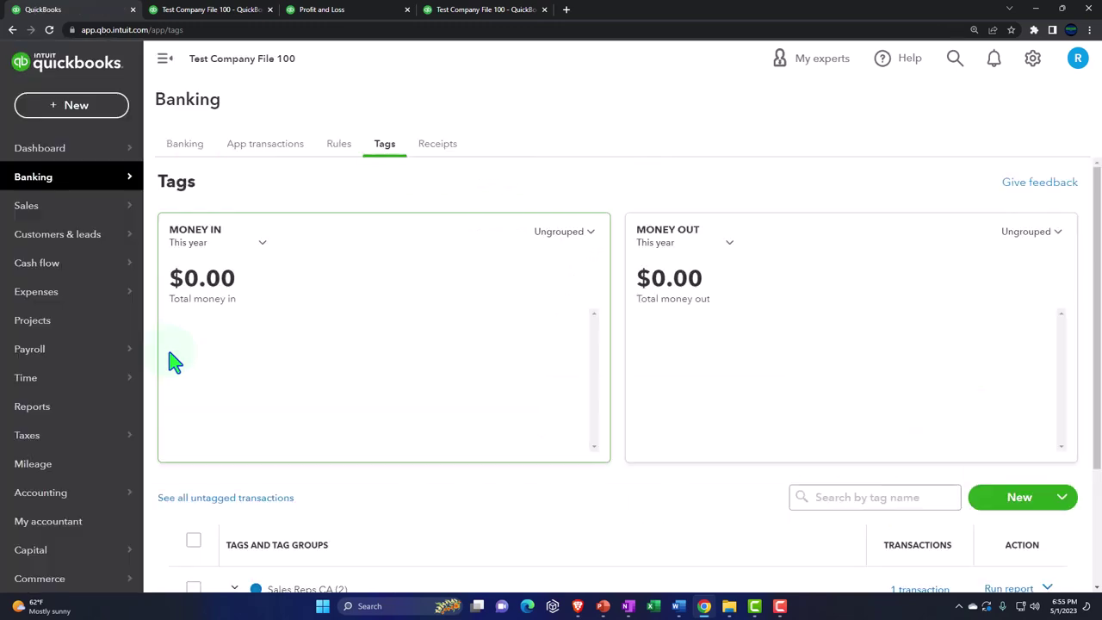
Step: Set both the Money In and Money Out periods to All dates and reload the Tags page
click(264, 247)
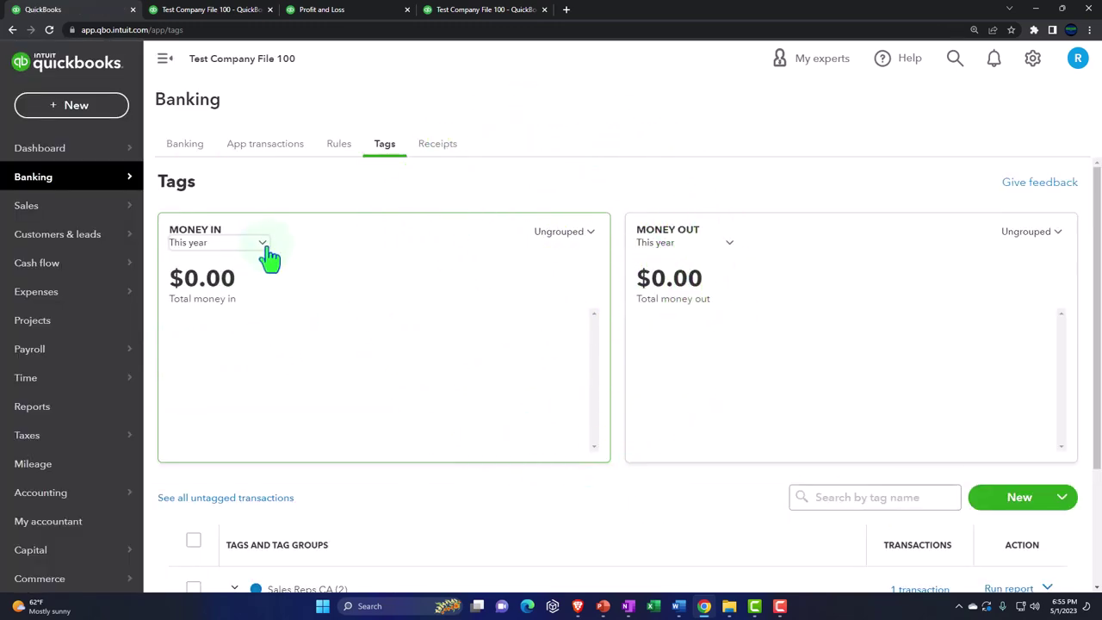
click(263, 269)
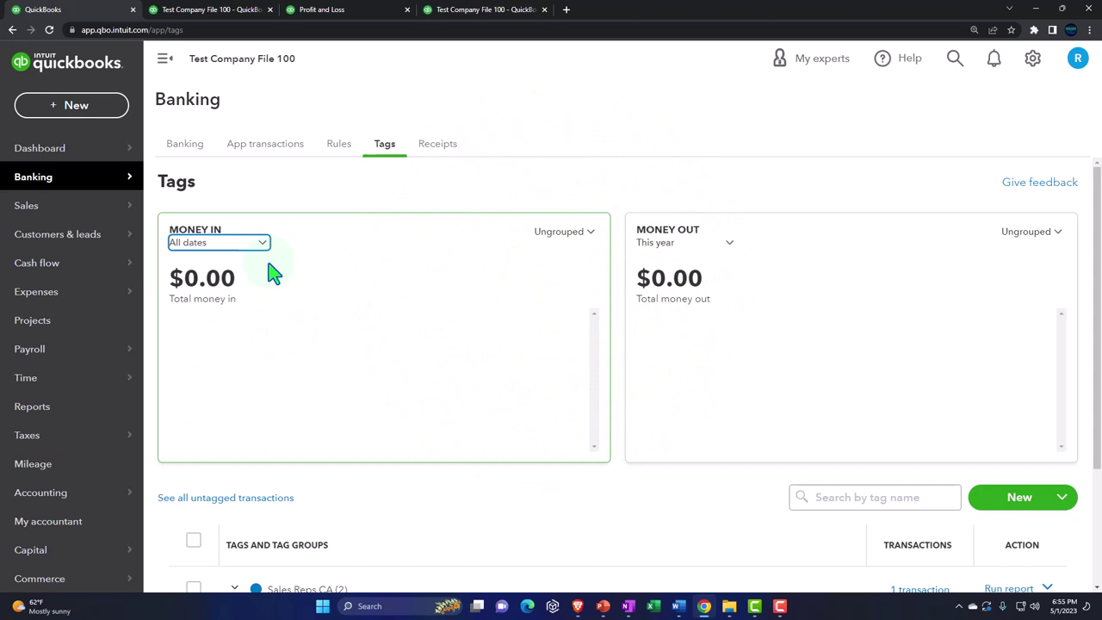
click(723, 244)
click(706, 269)
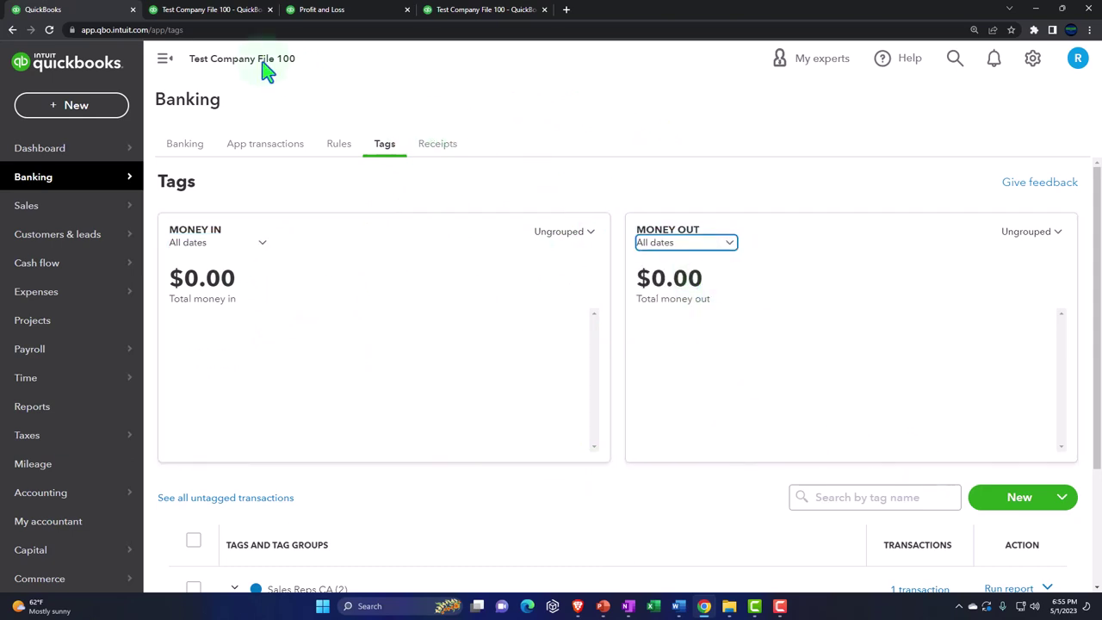
click(51, 29)
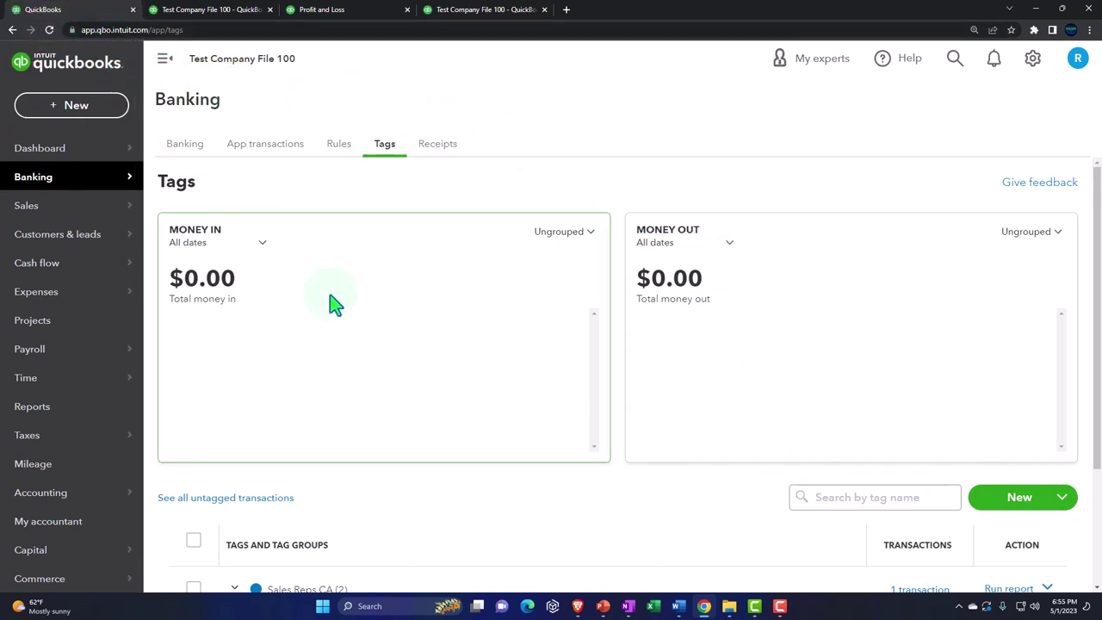
Step: Expand the Sales Reps CA and Sales Reps NV tag groups in the Tags list and collapse the navigation menu
scroll(334, 308, down, 1)
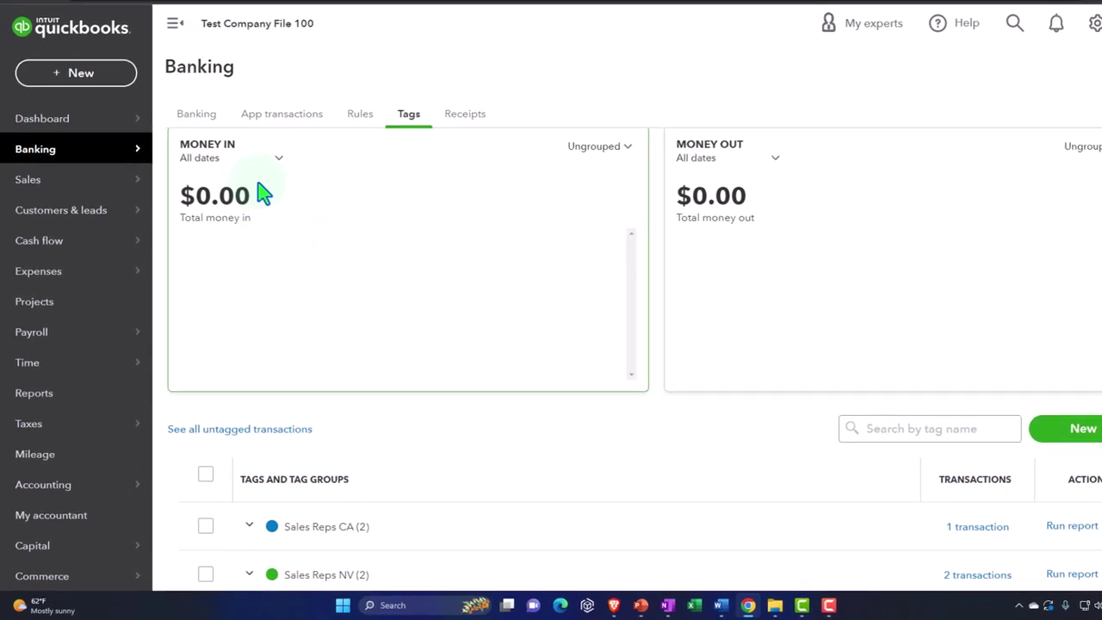
scroll(314, 199, down, 2)
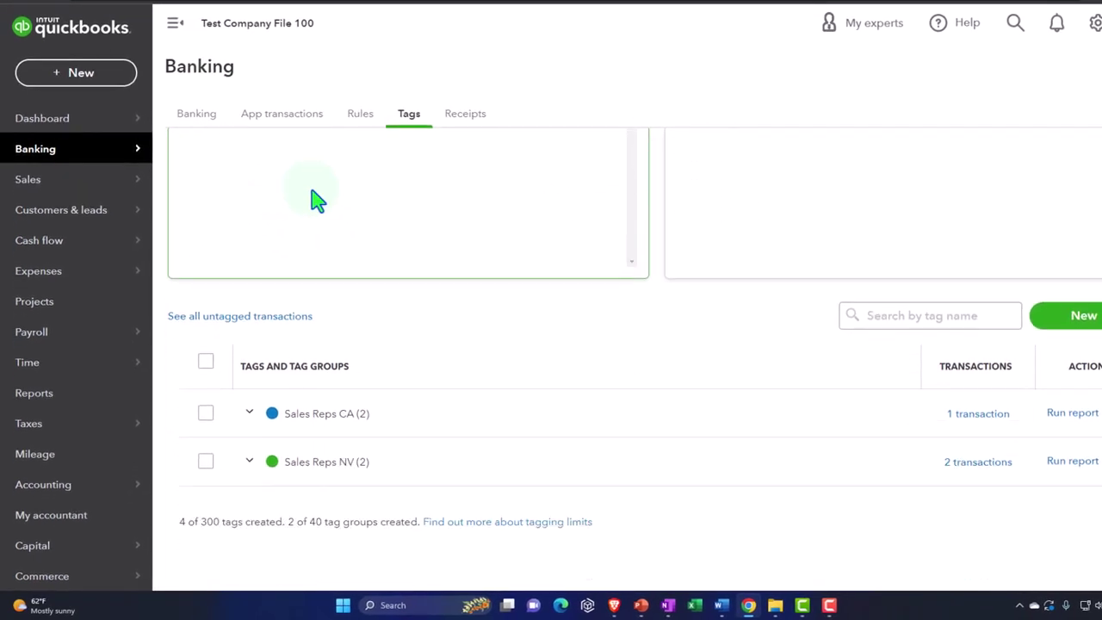
click(250, 414)
scroll(256, 419, down, 2)
click(249, 465)
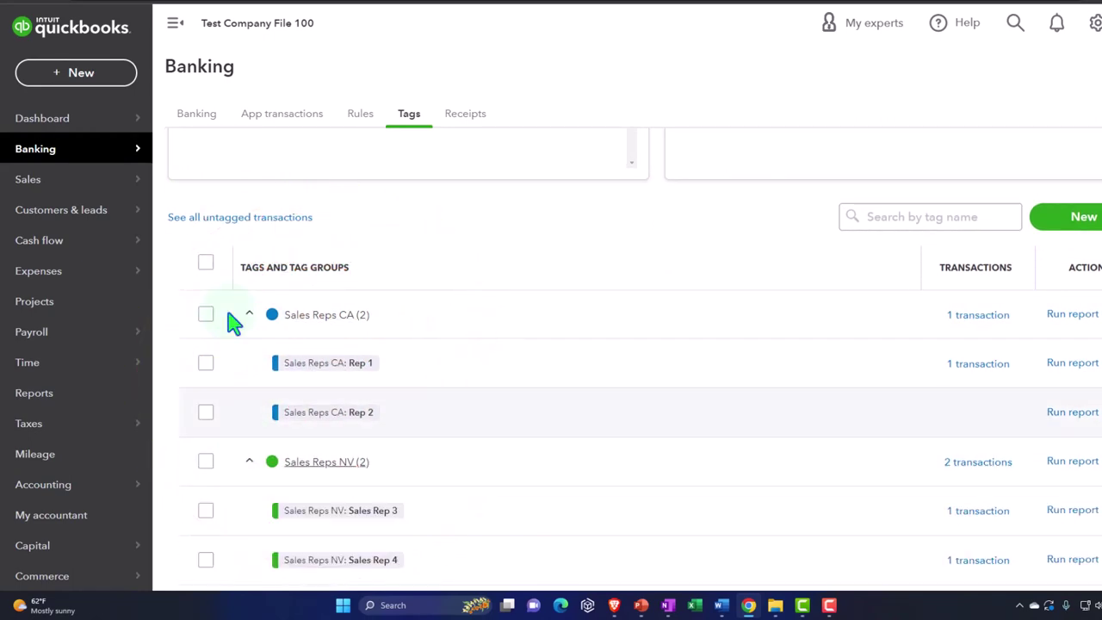
click(175, 23)
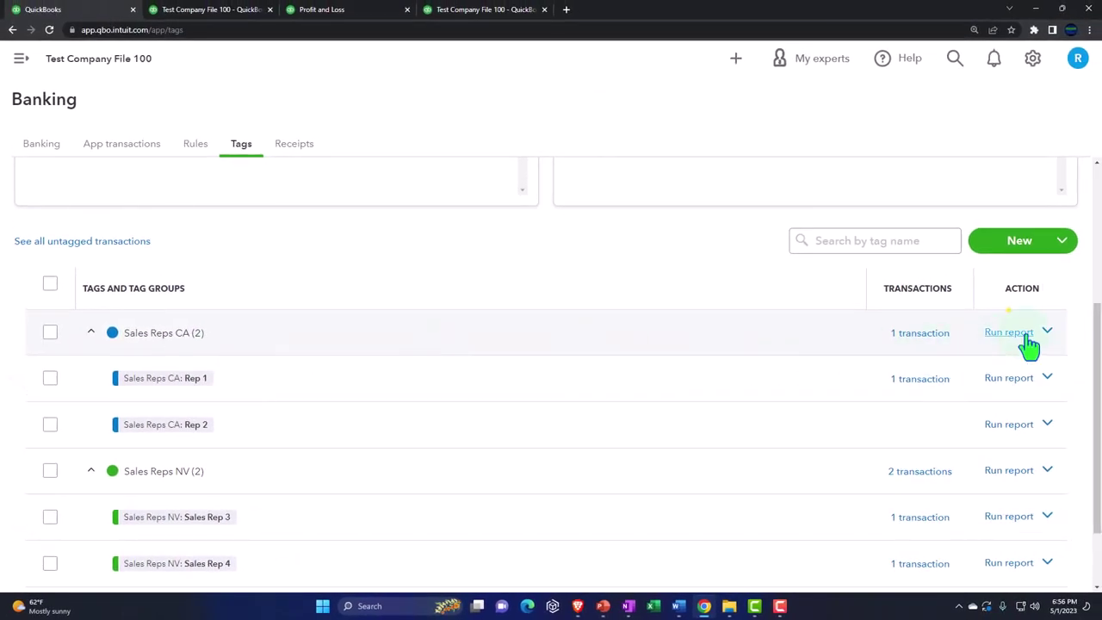
Step: Run the Profit and Loss by Tag Group report for Sales Reps CA, covering 01/01/2026 to 12/31/2026
click(1008, 333)
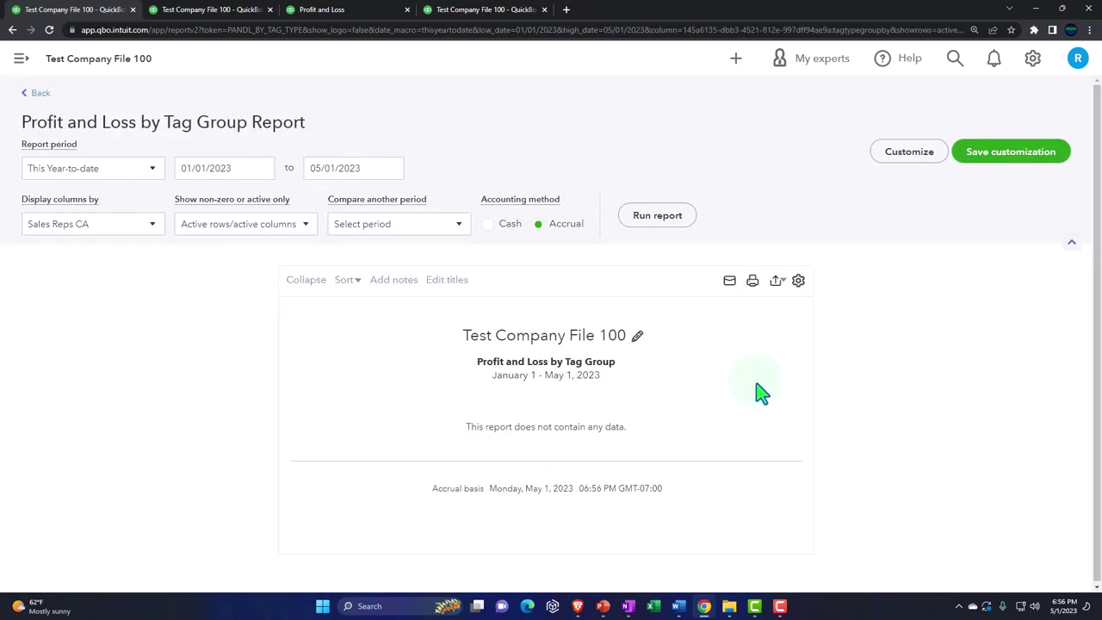
click(215, 168)
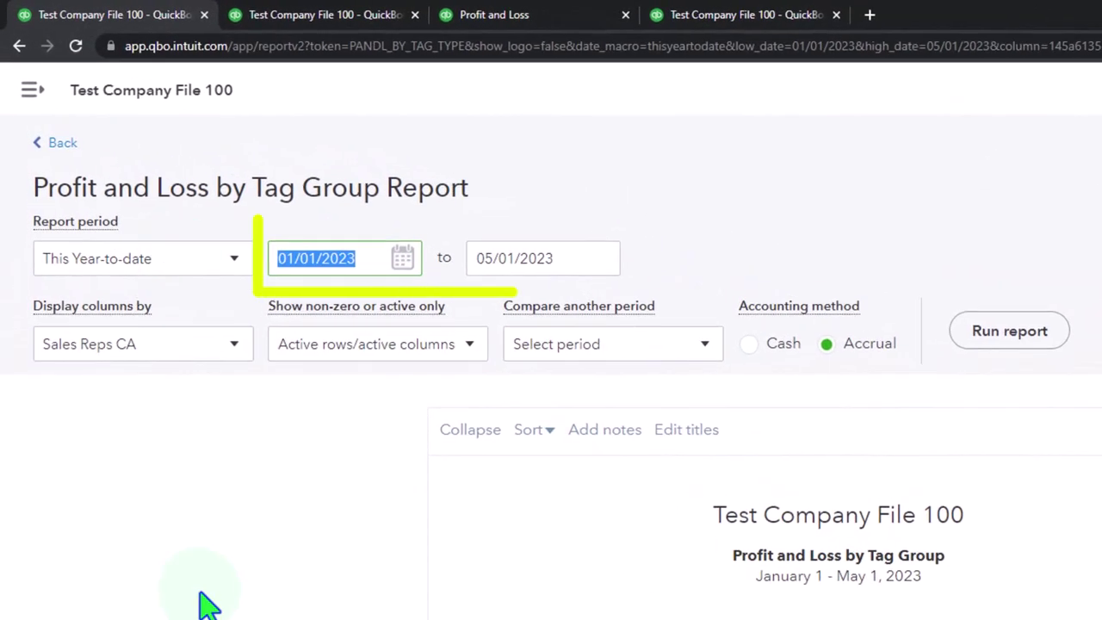
text(01)
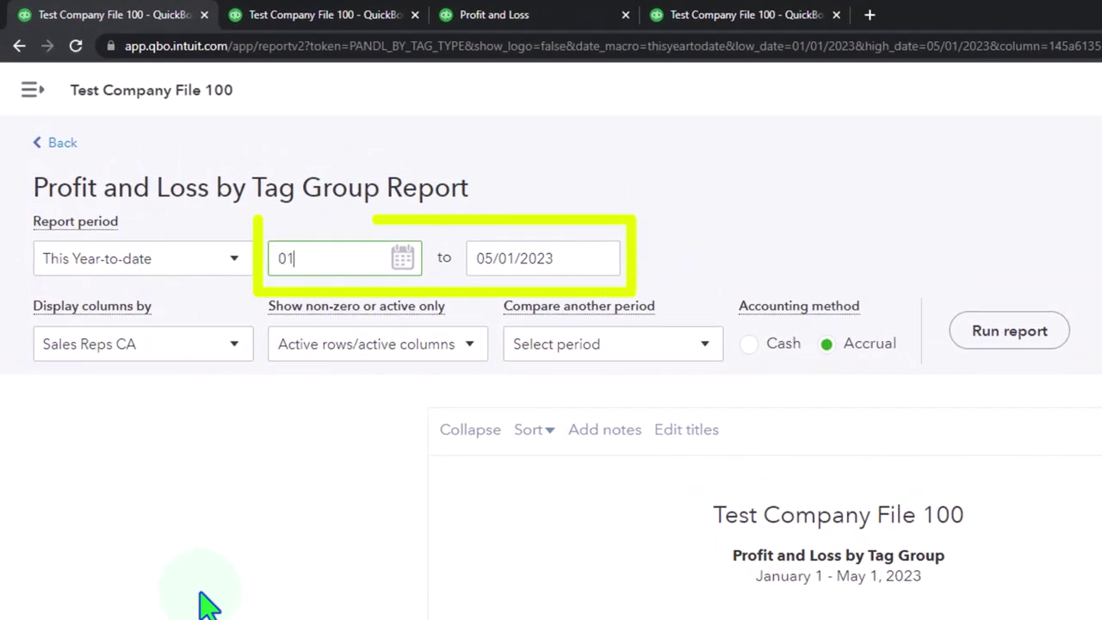
text(/01/2026)
key(Tab)
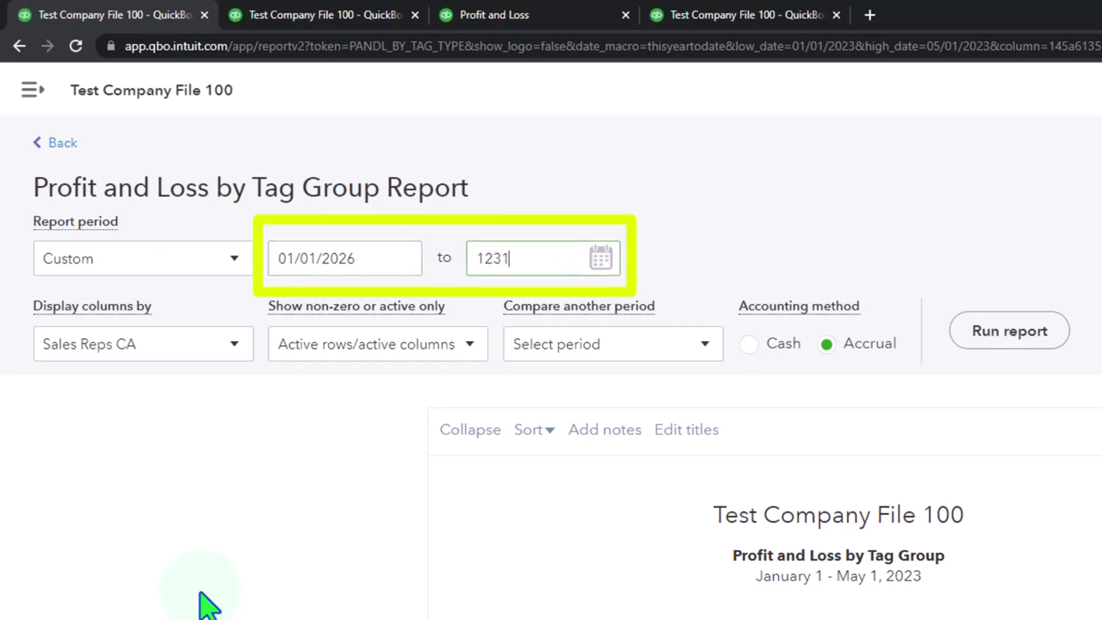
click(990, 341)
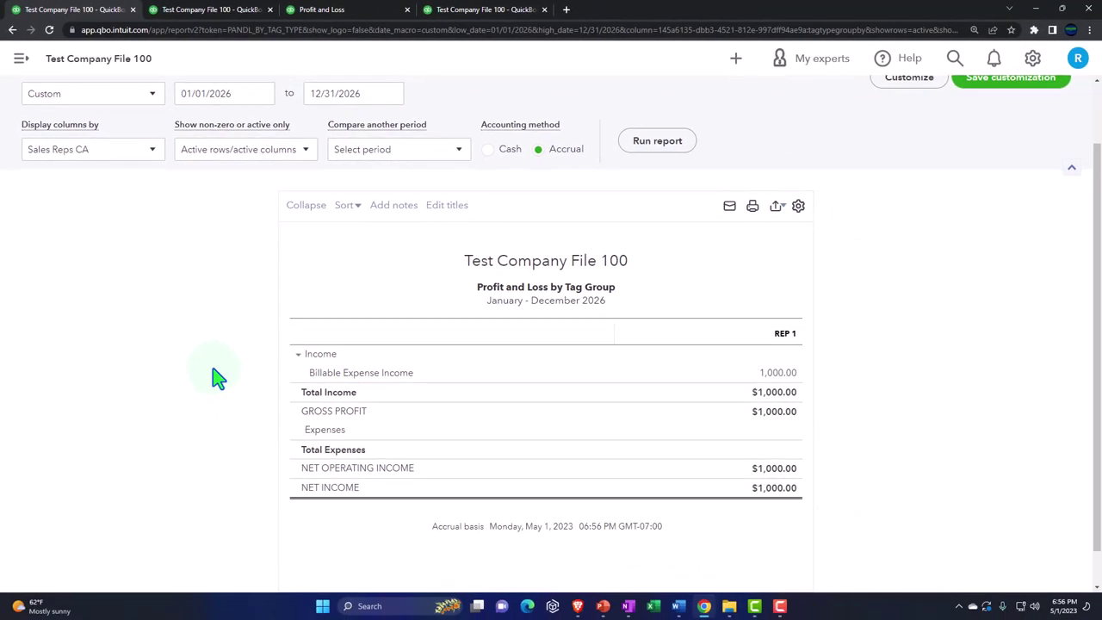
Step: Review the column display options of the tag group report, keeping Sales Reps CA
scroll(216, 378, up, 2)
click(153, 226)
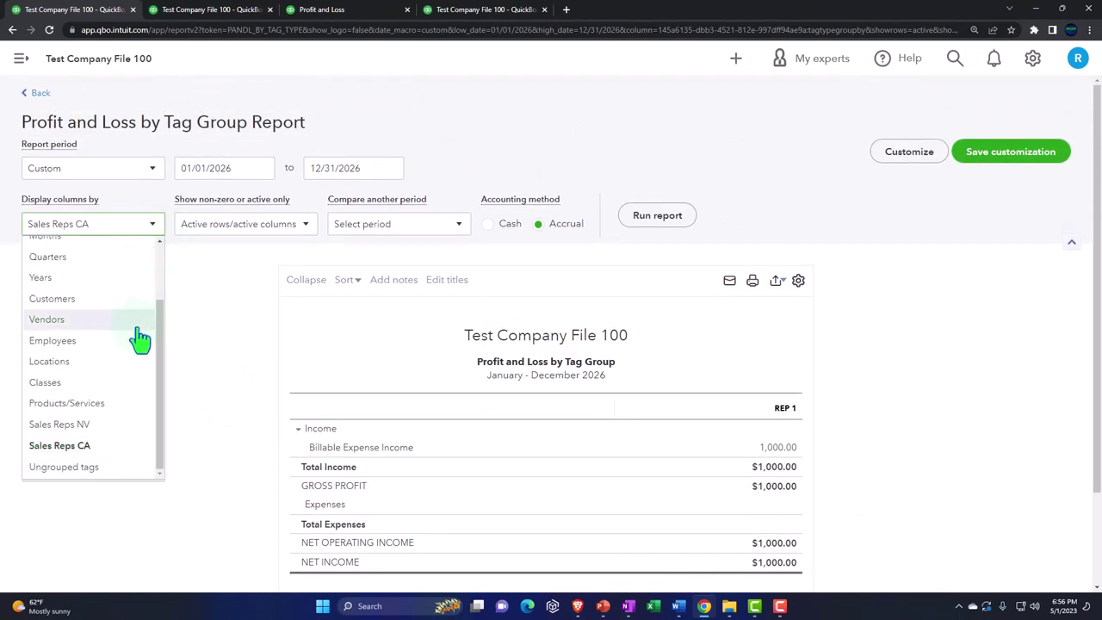
click(93, 447)
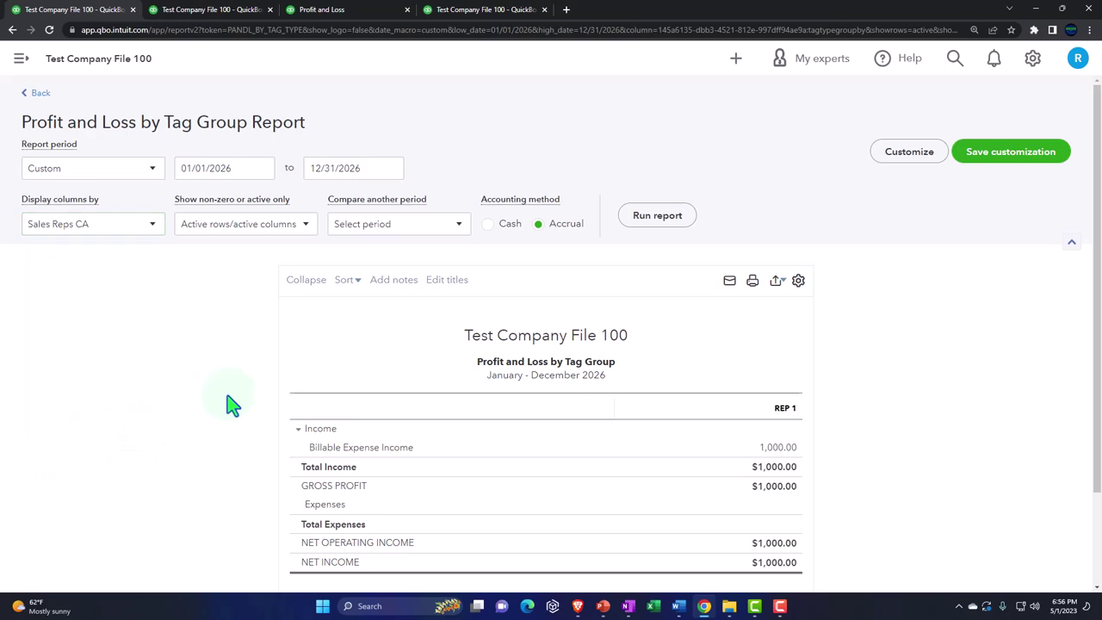
Step: Filter the Profit and Loss by Tag Group report to the tag Sales Reps CA:Rep 1 and rerun it
click(908, 153)
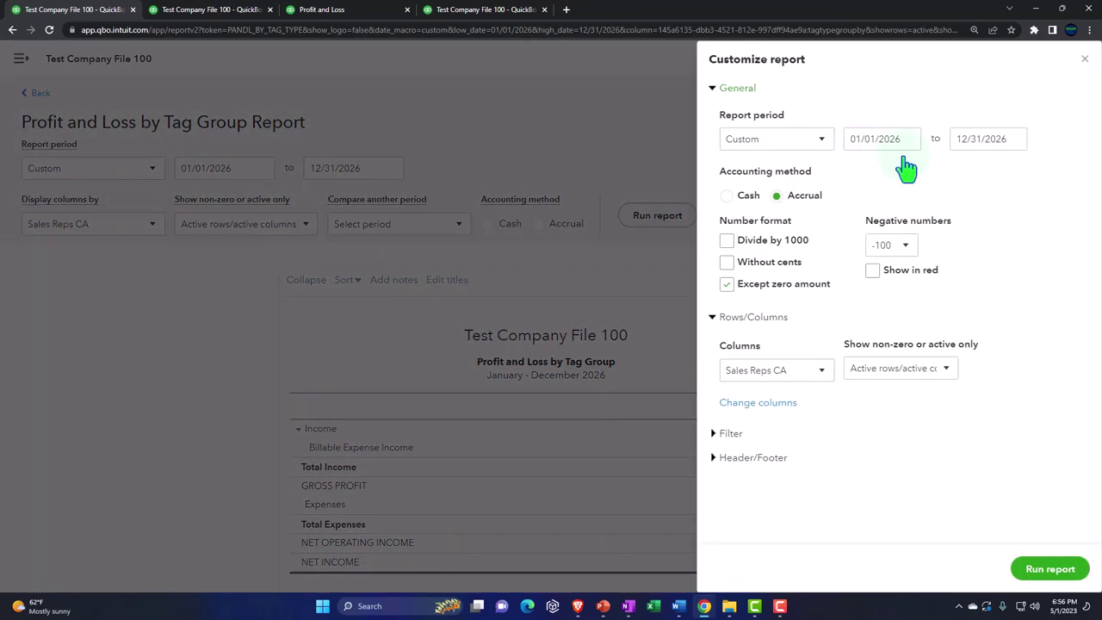
click(715, 434)
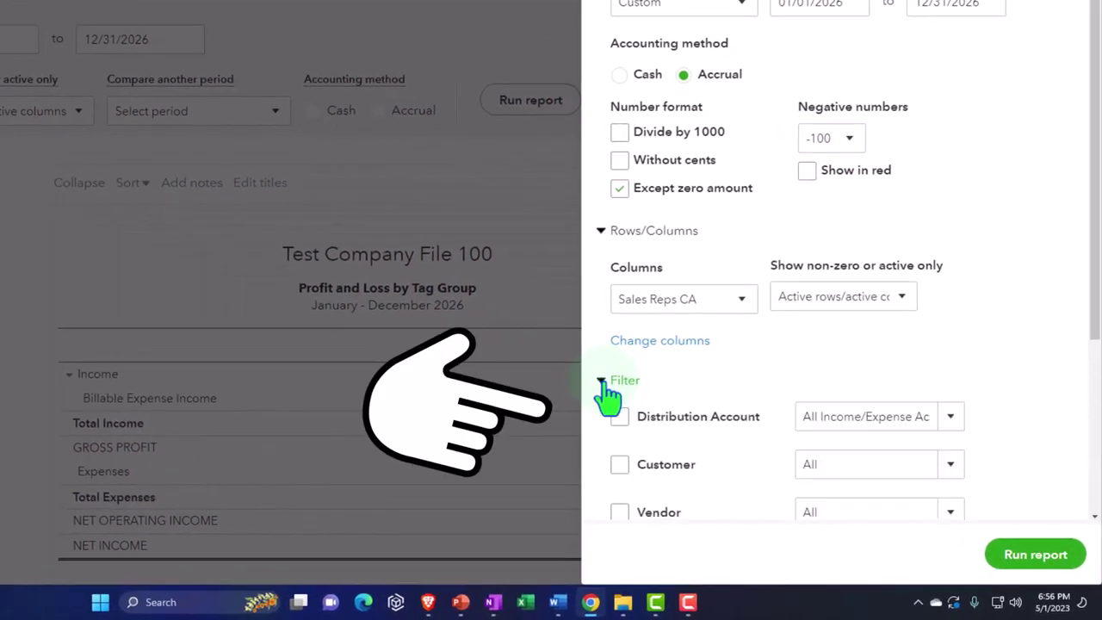
scroll(706, 327, down, 5)
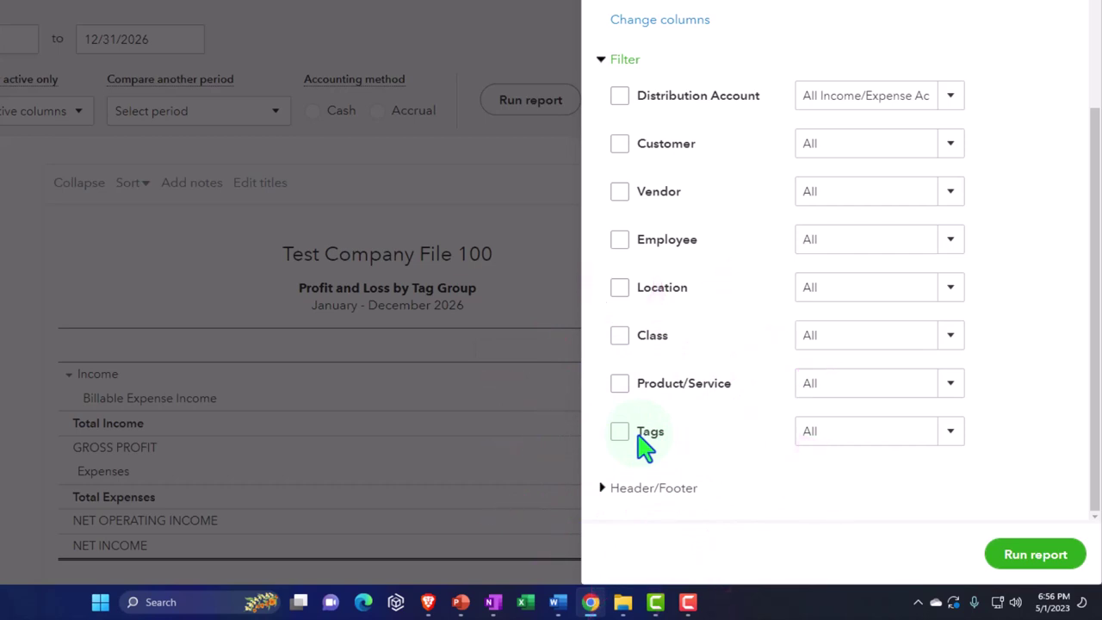
click(951, 432)
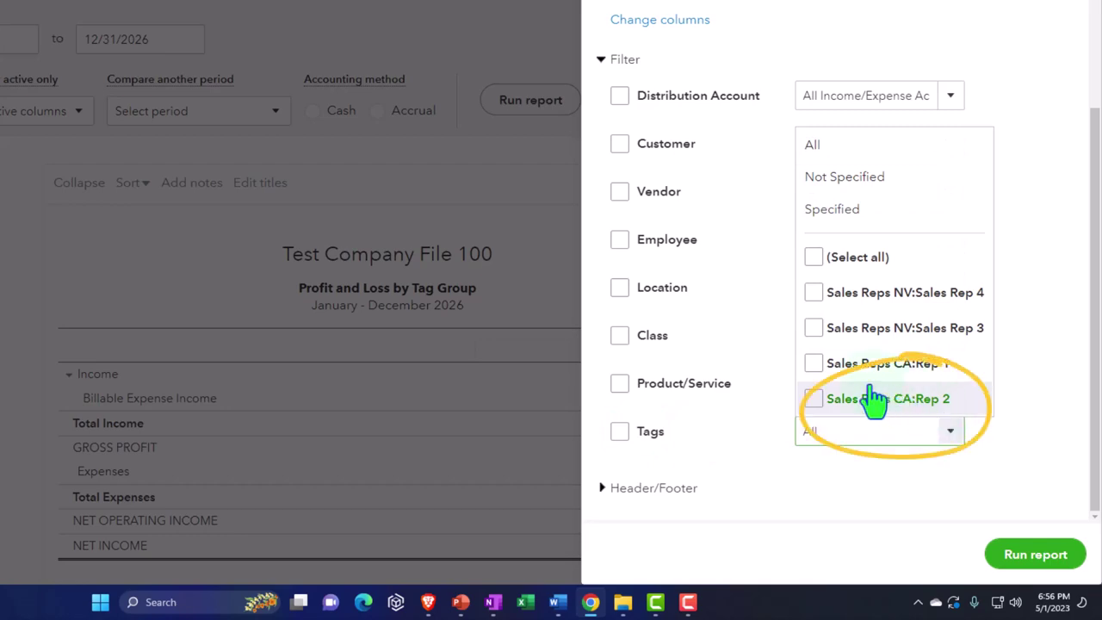
click(814, 366)
click(1036, 555)
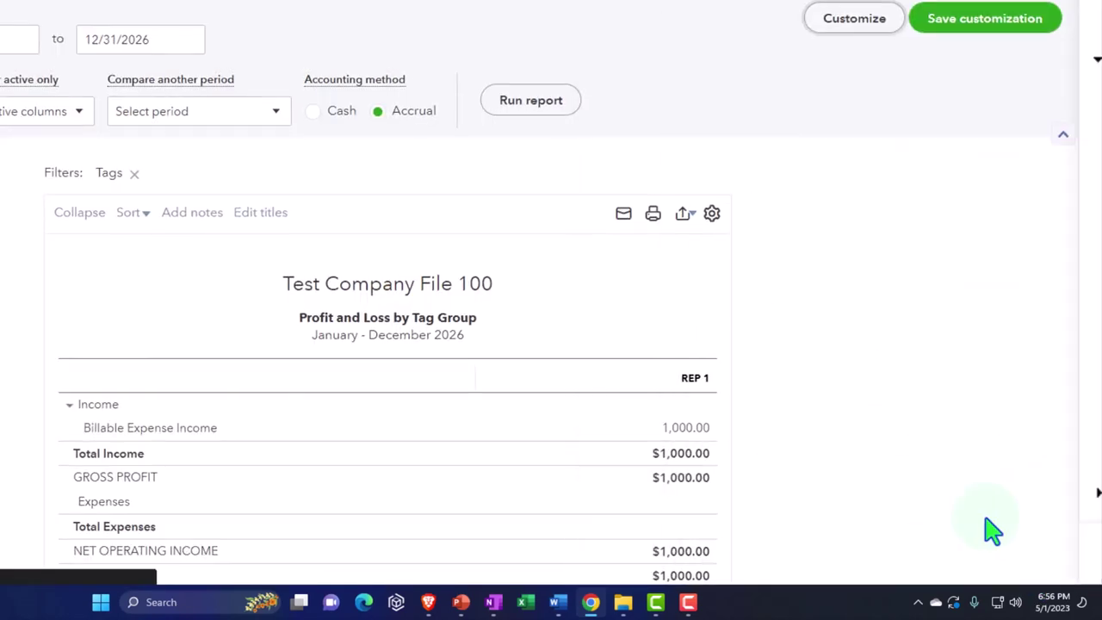
click(763, 451)
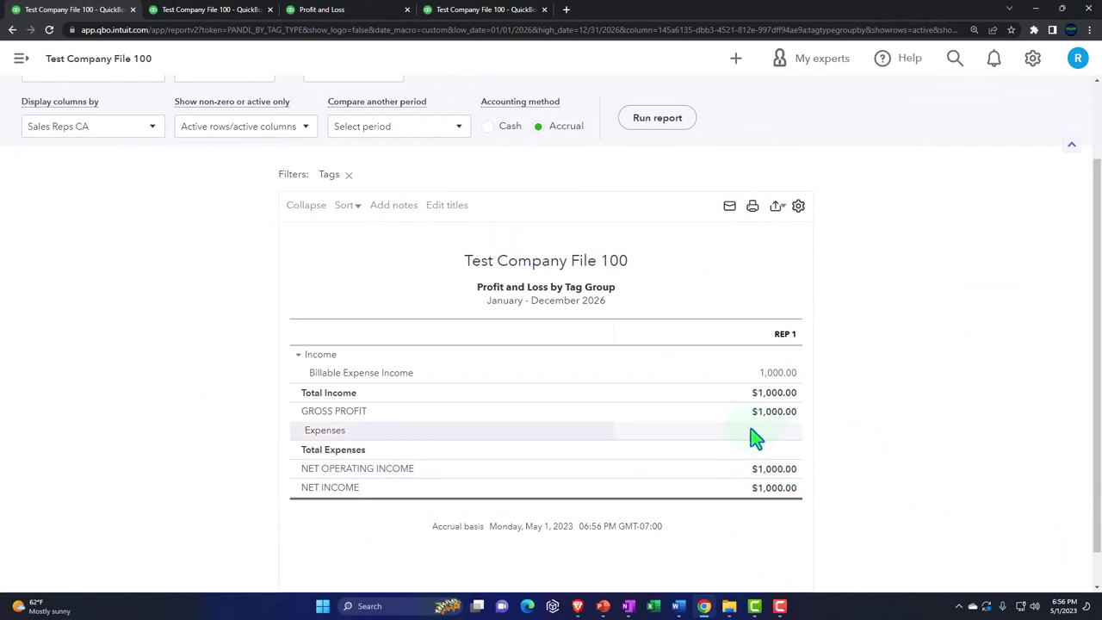
Step: Switch to the browser tab with the Profit and Loss report and rerun it with columns displayed by Classes
click(469, 10)
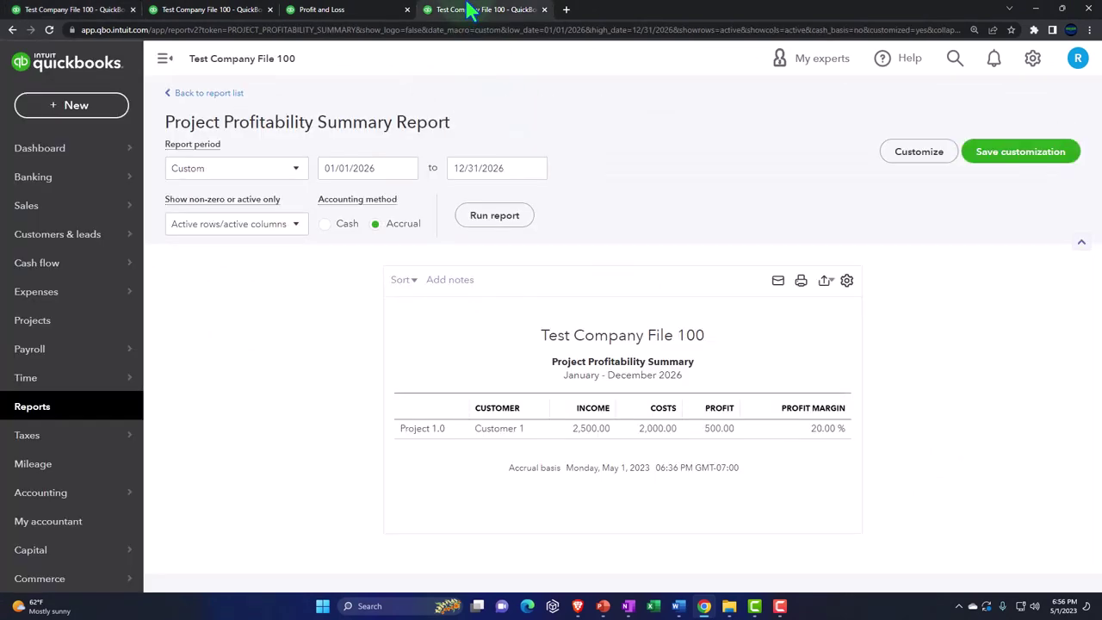
click(361, 10)
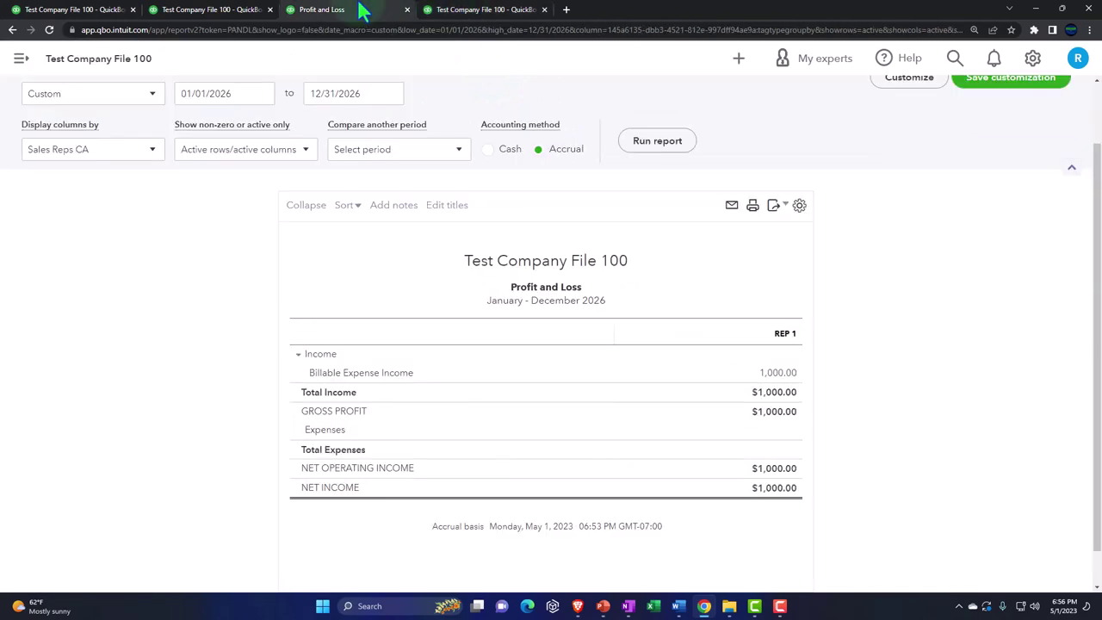
click(411, 225)
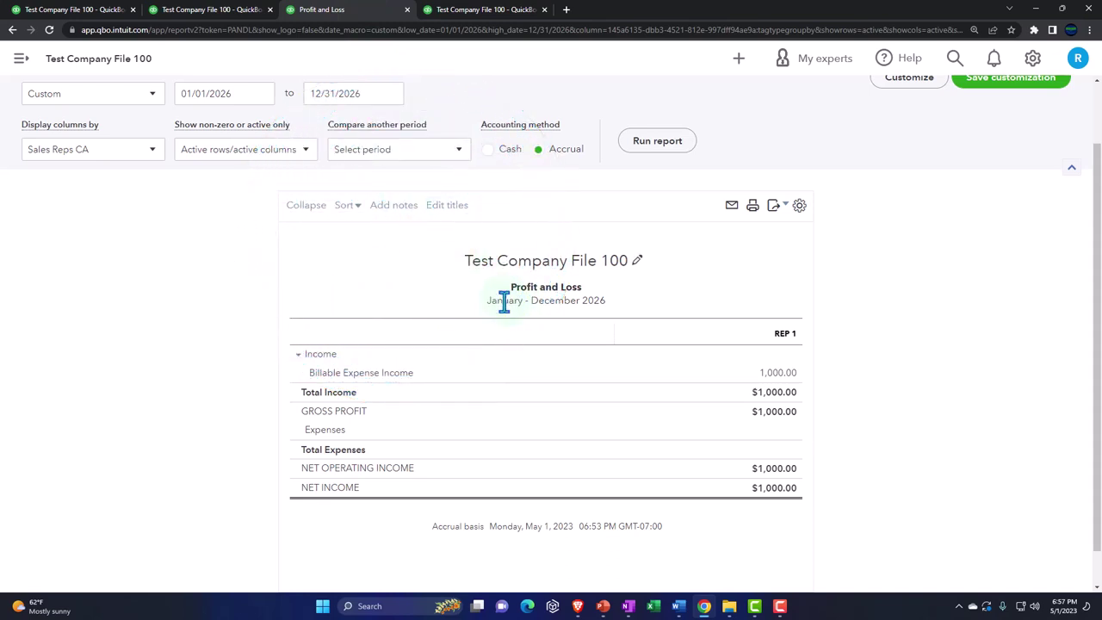
click(153, 151)
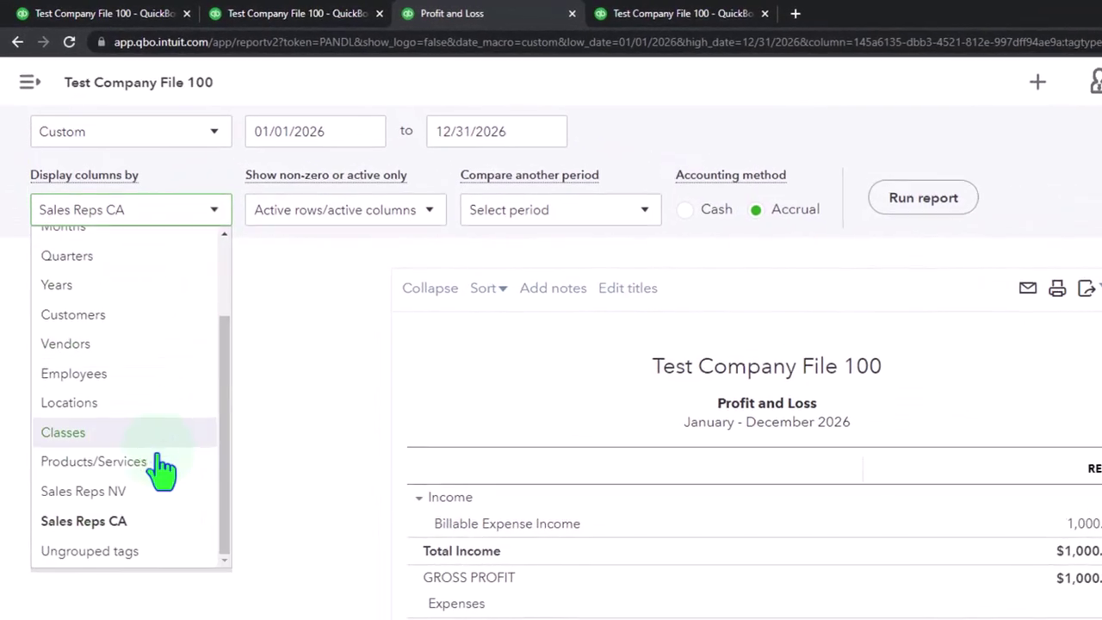
scroll(160, 469, up, 3)
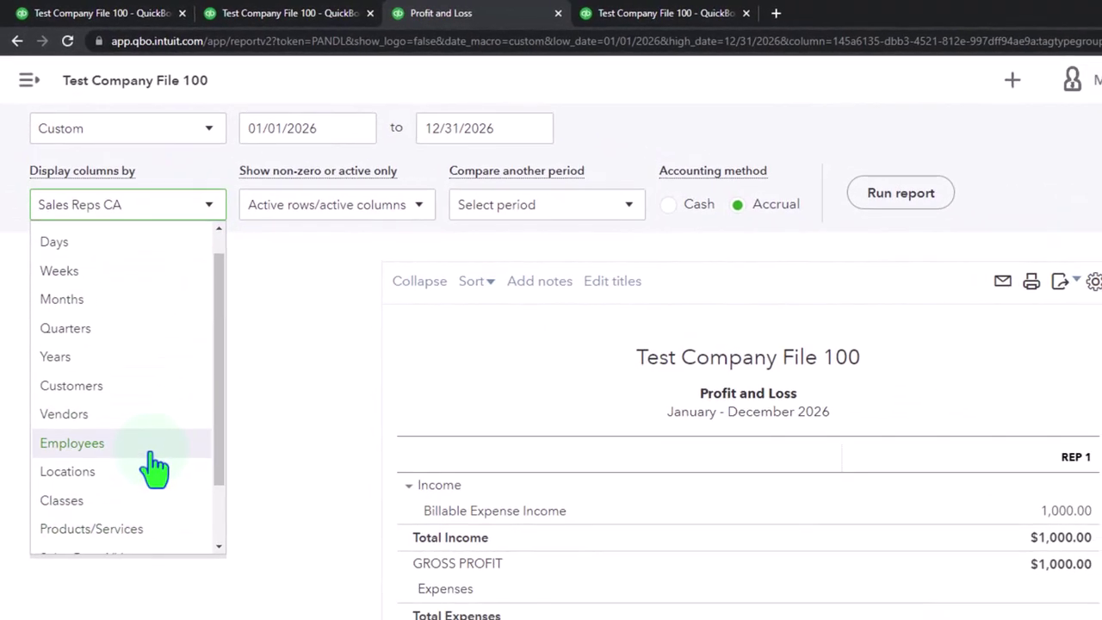
click(129, 500)
click(901, 193)
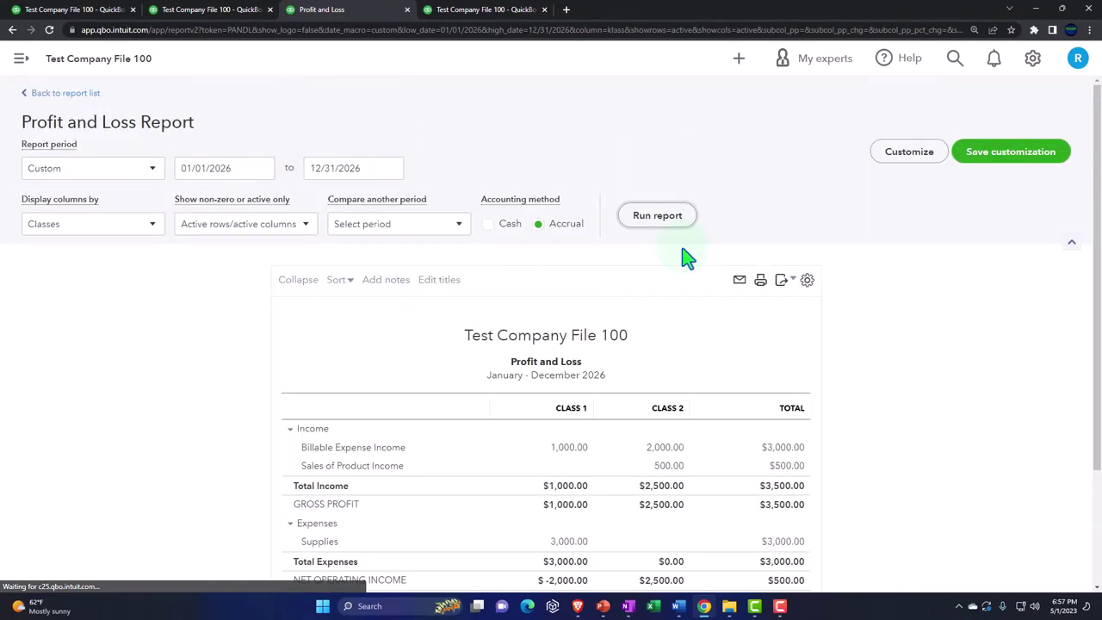
scroll(680, 267, down, 2)
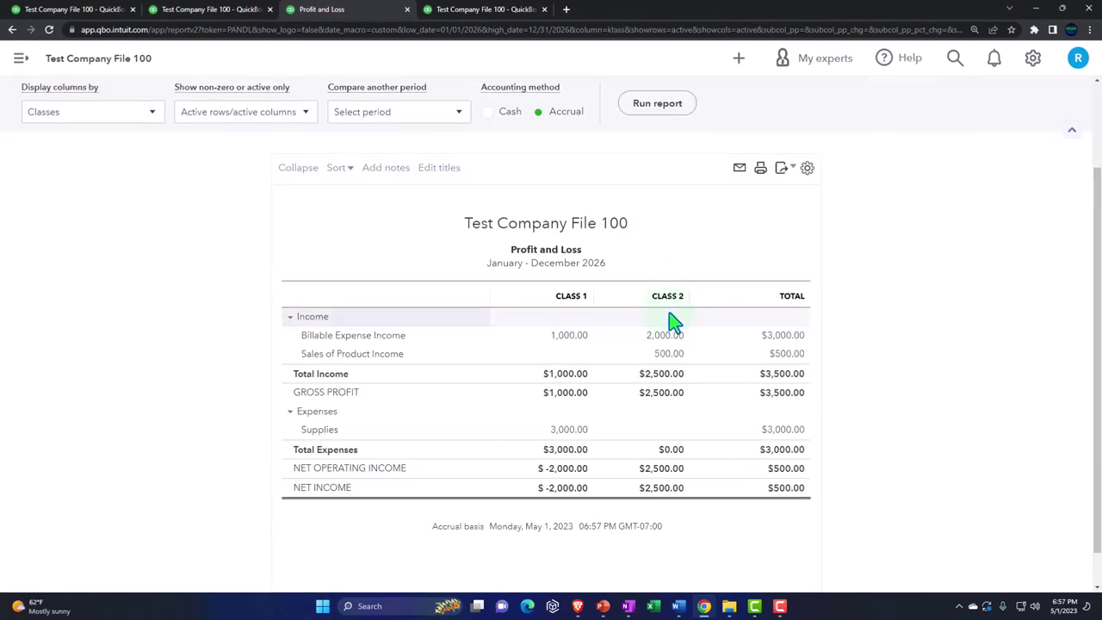
click(673, 321)
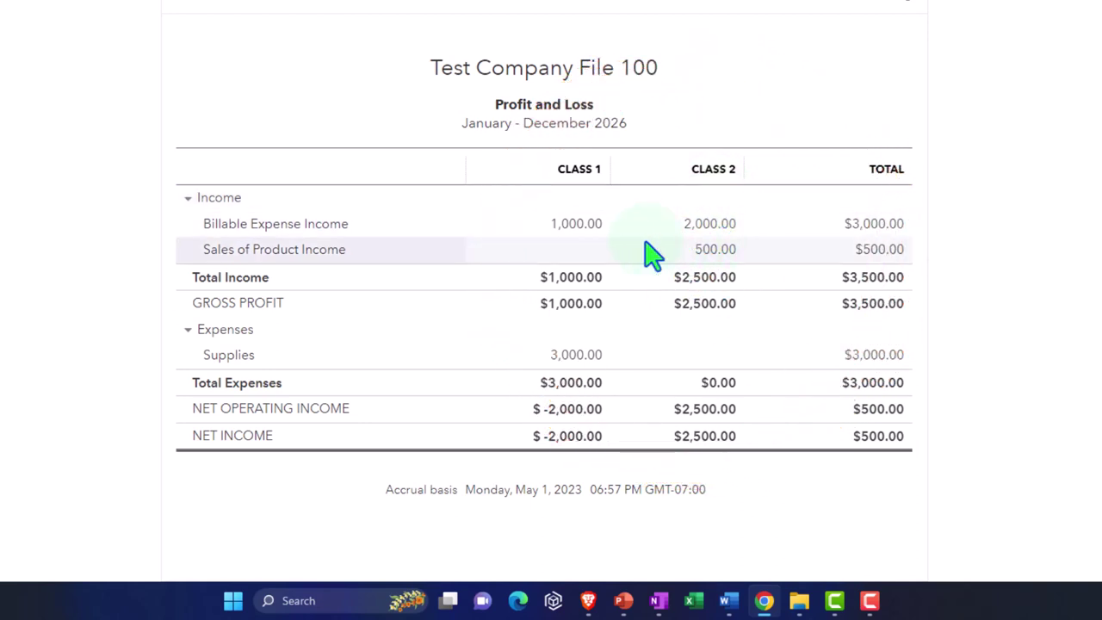
click(584, 237)
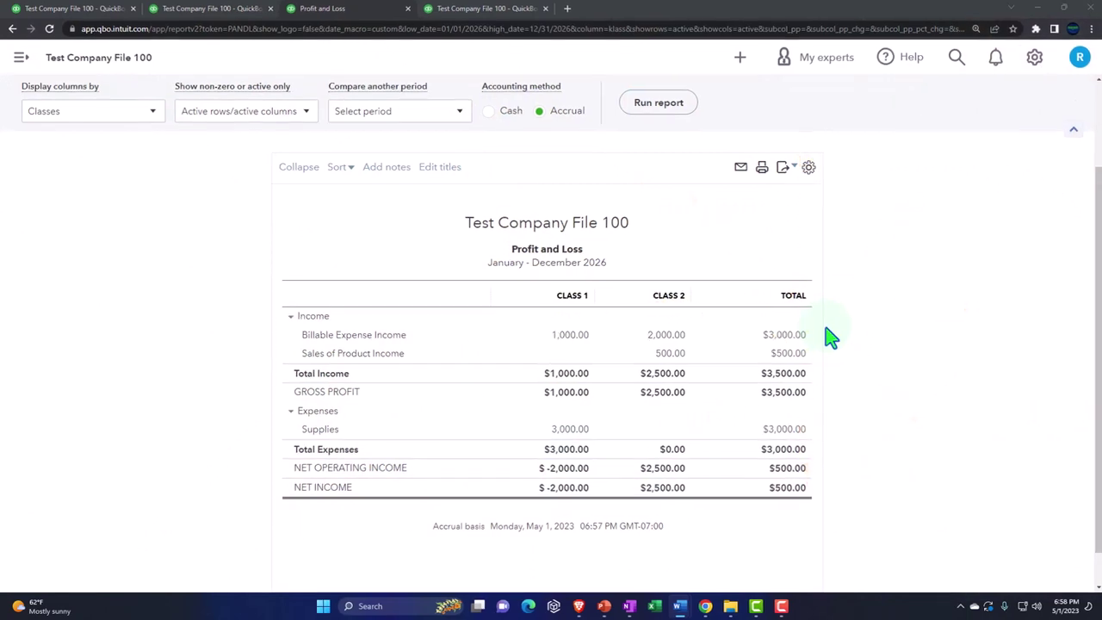
Step: Examine the filter options in the Profit and Loss report's customization settings, then close them without applying any
scroll(695, 350, up, 2)
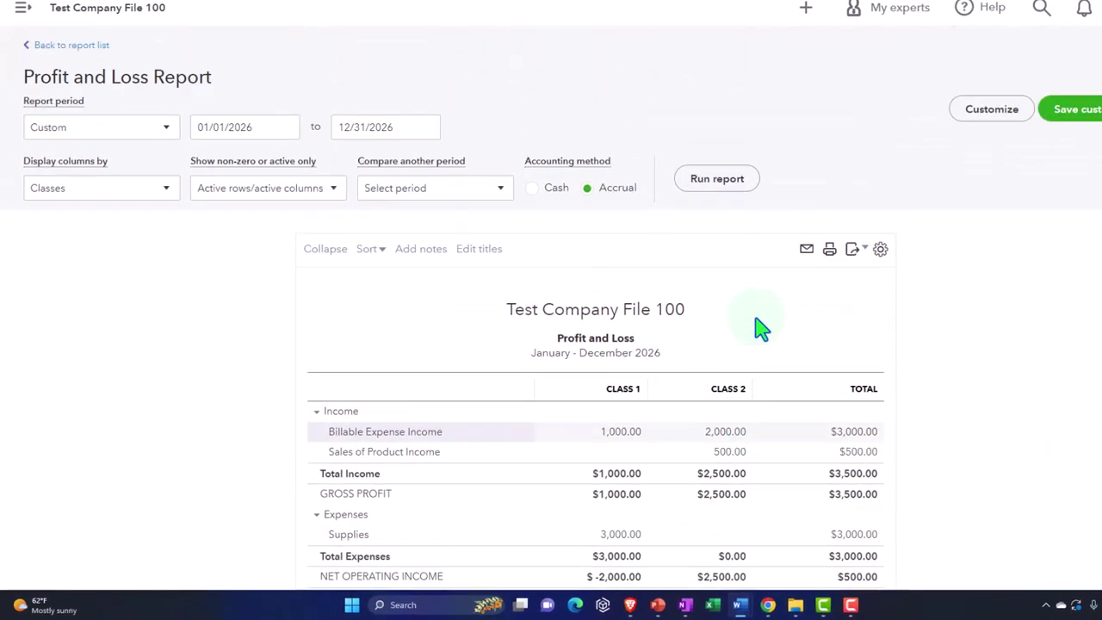
click(973, 116)
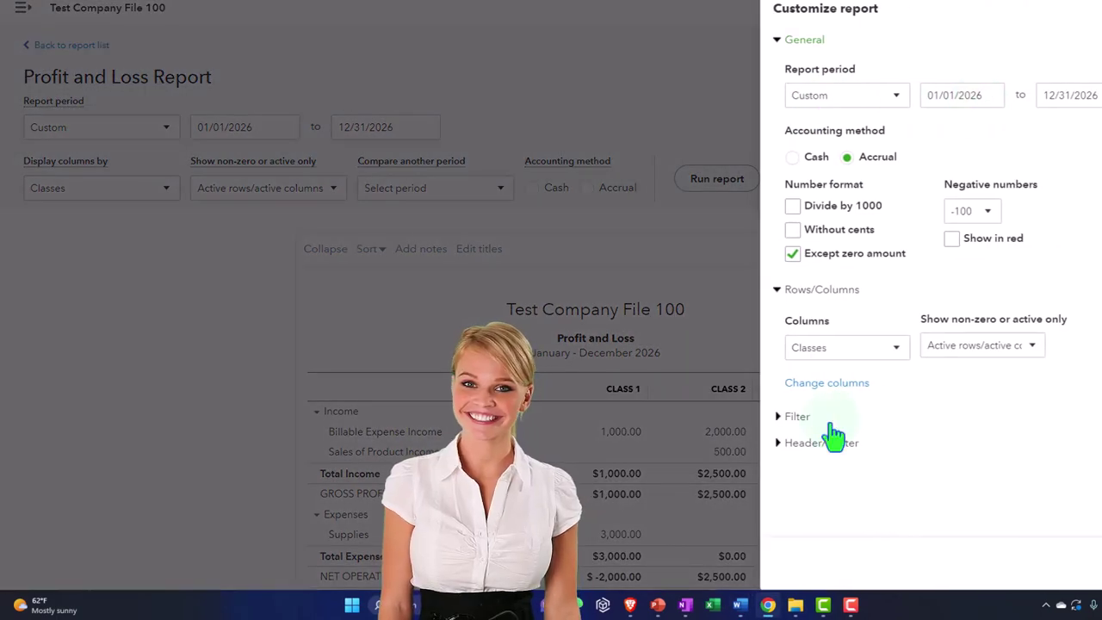
click(792, 417)
scroll(790, 422, down, 3)
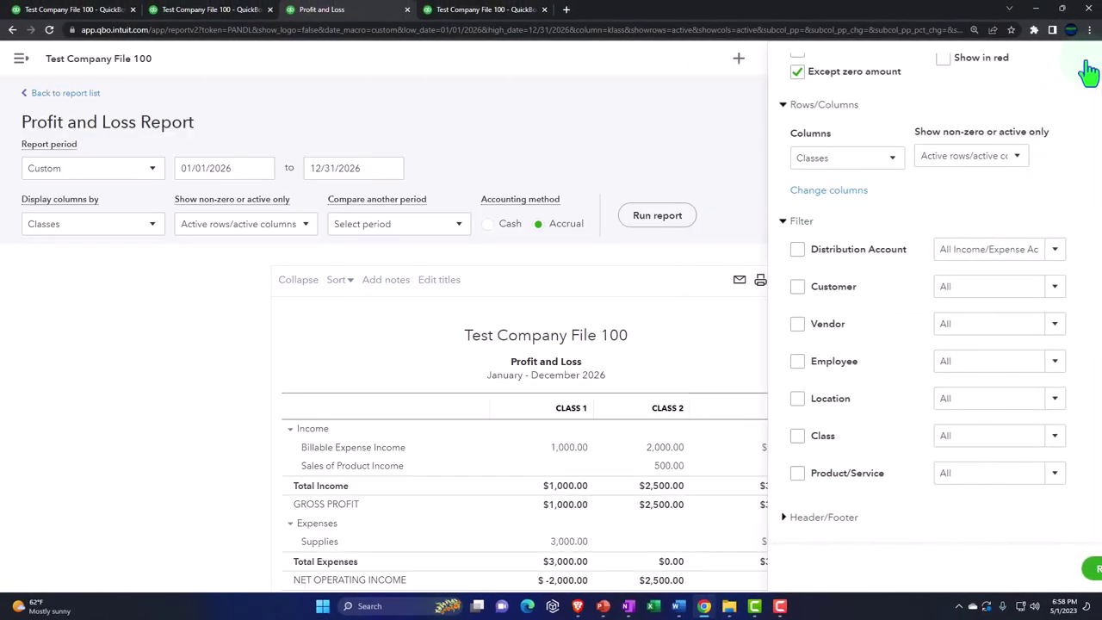
click(1089, 73)
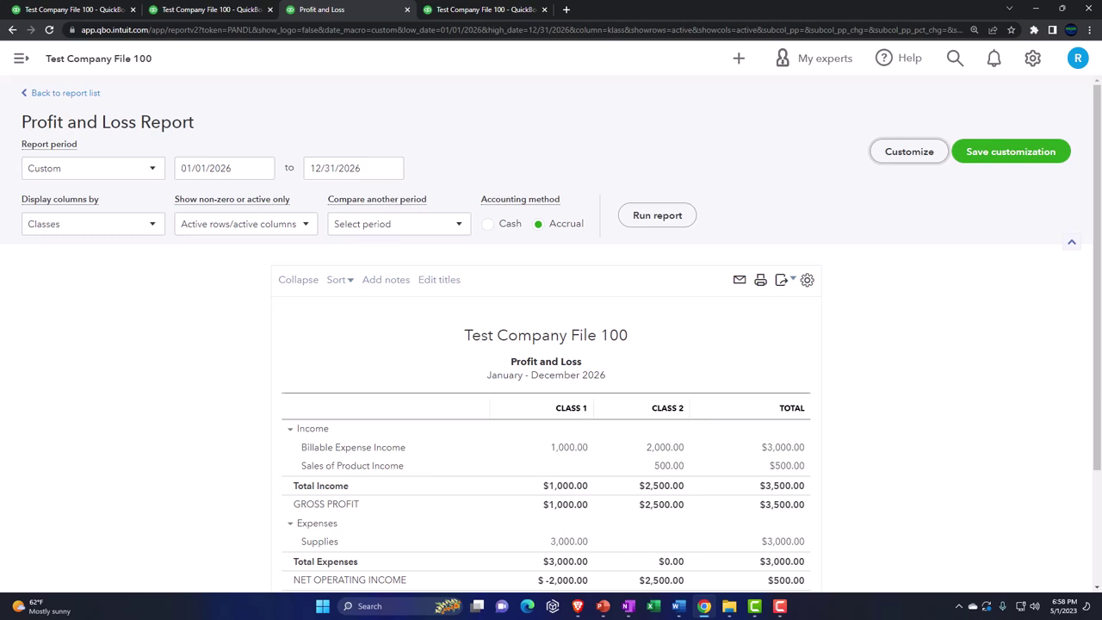
Step: Open the company's payroll settings and bring the Accounting section for mapping payroll transactions into view
click(913, 360)
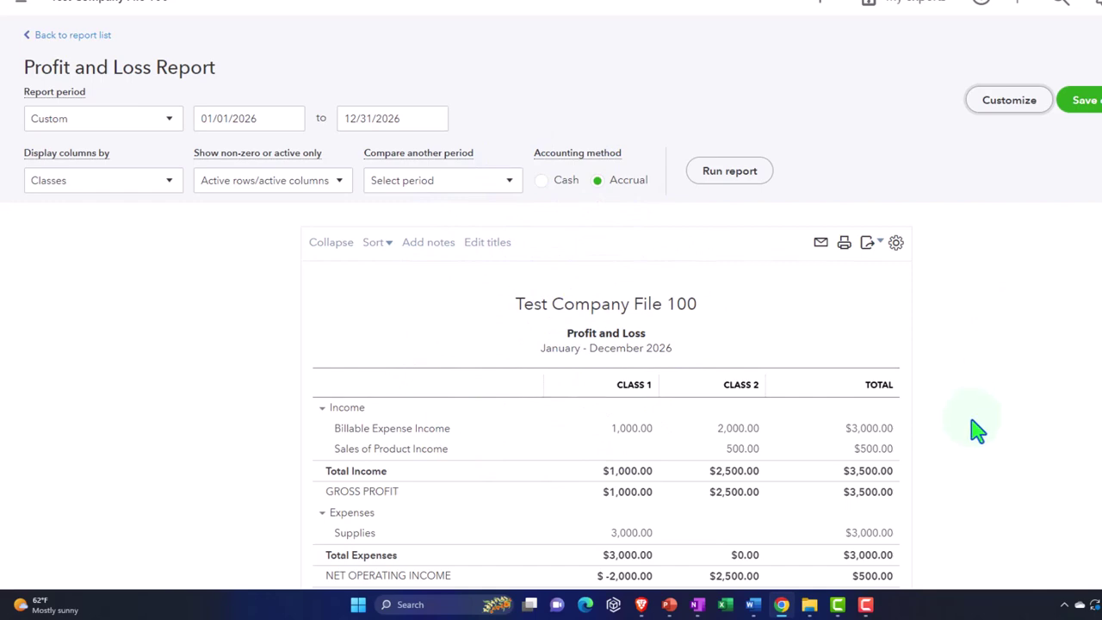
scroll(977, 430, down, 1)
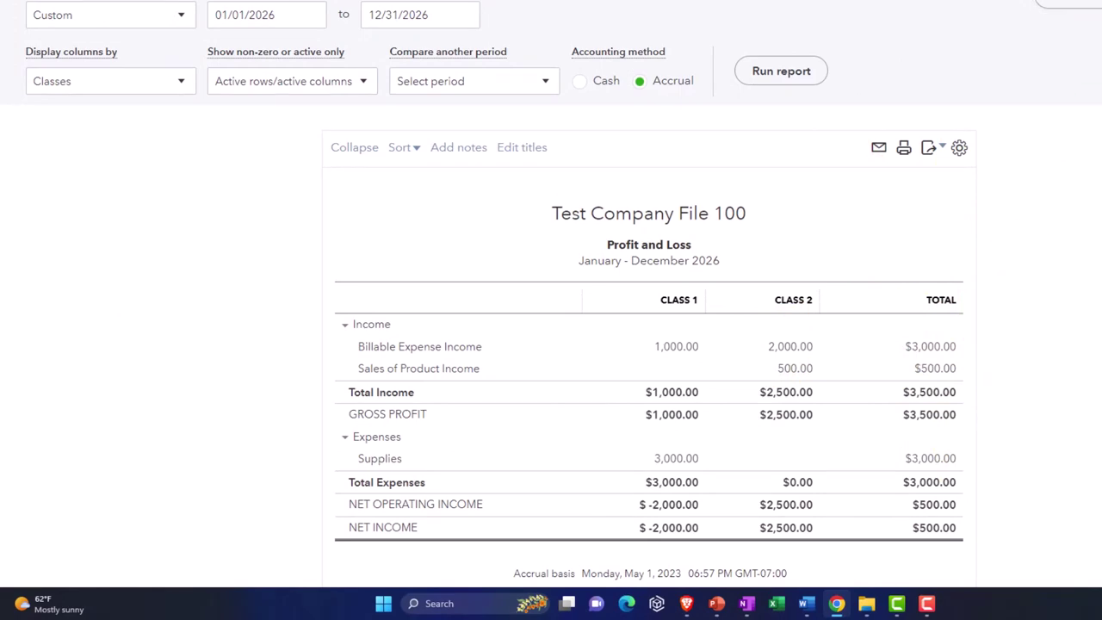
click(1093, 4)
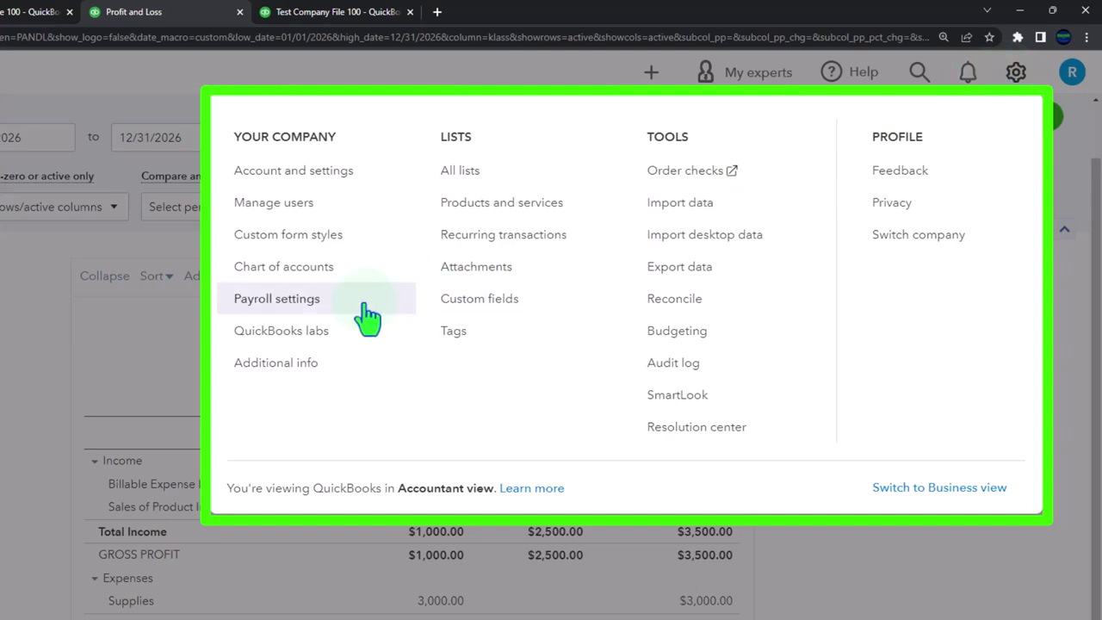
click(270, 301)
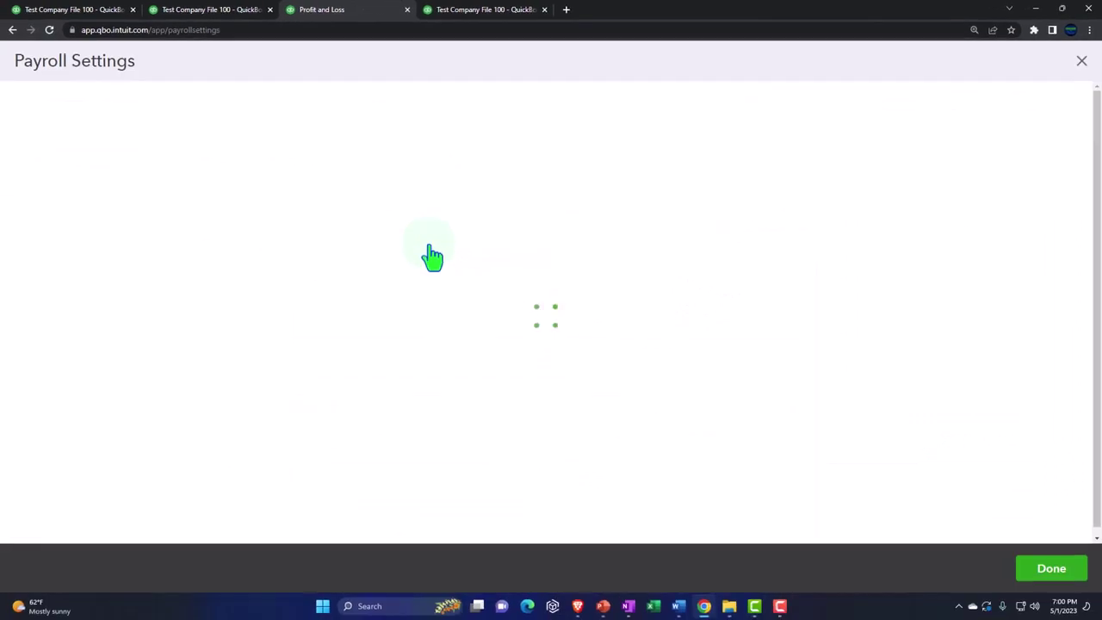
scroll(337, 352, down, 6)
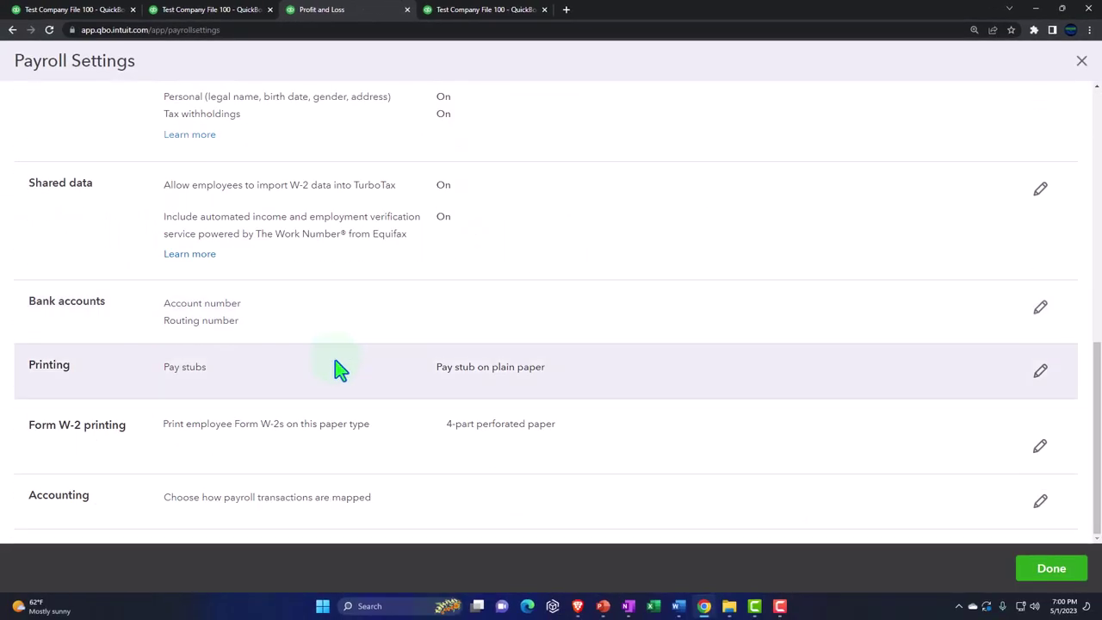
Step: Examine the payroll accounting preferences and the Class Tracking choices for same or different classes per employee, then leave payroll settings without saving
click(1040, 503)
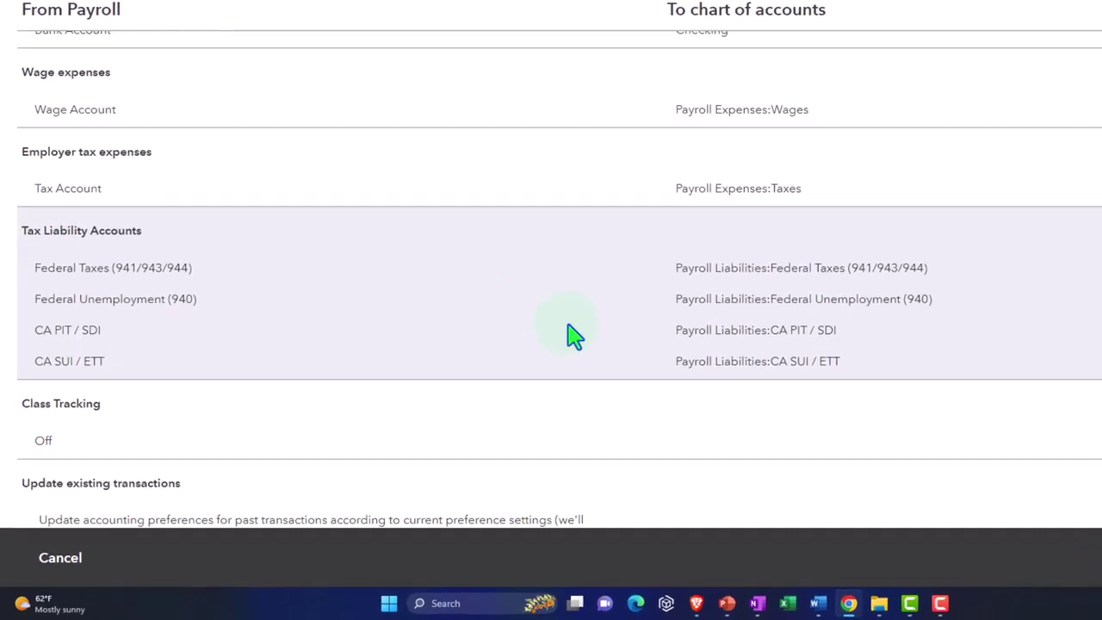
scroll(572, 336, down, 1)
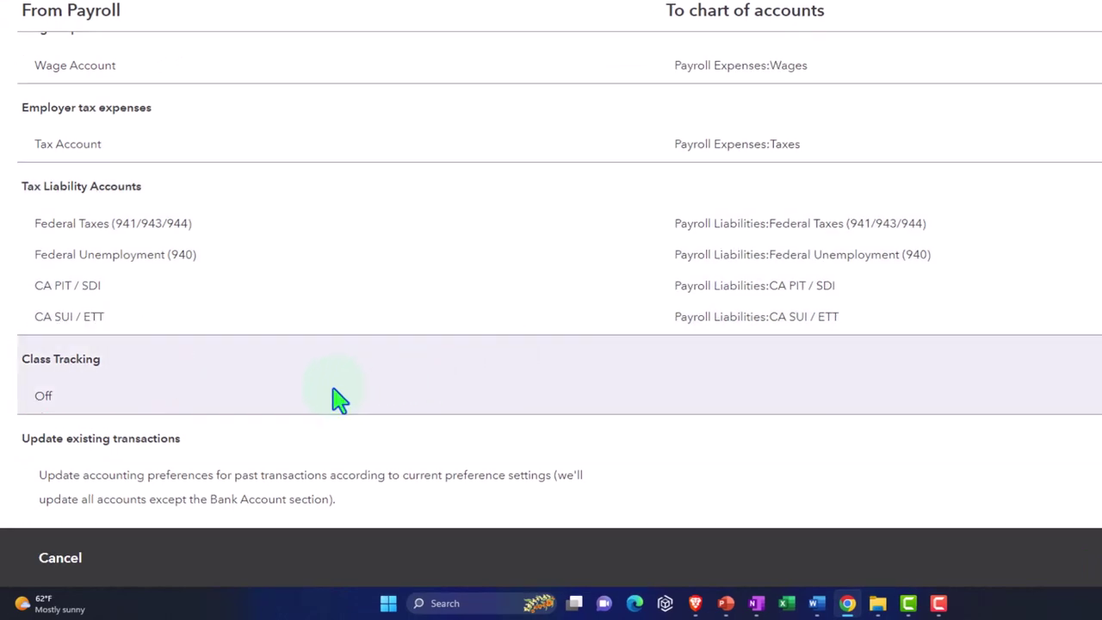
click(1061, 411)
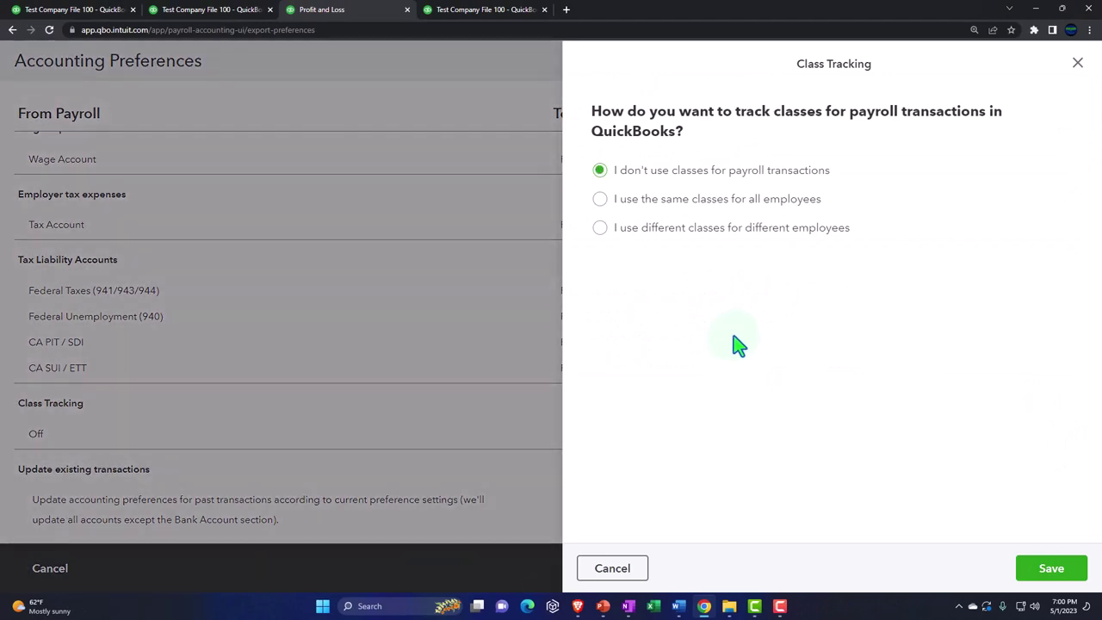
click(600, 198)
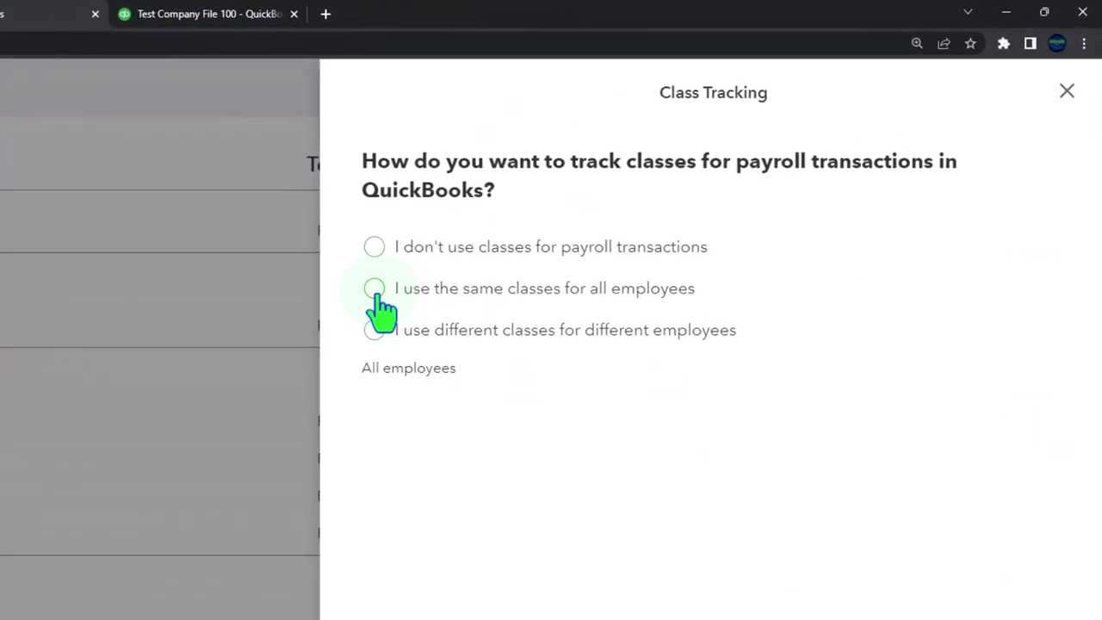
click(374, 331)
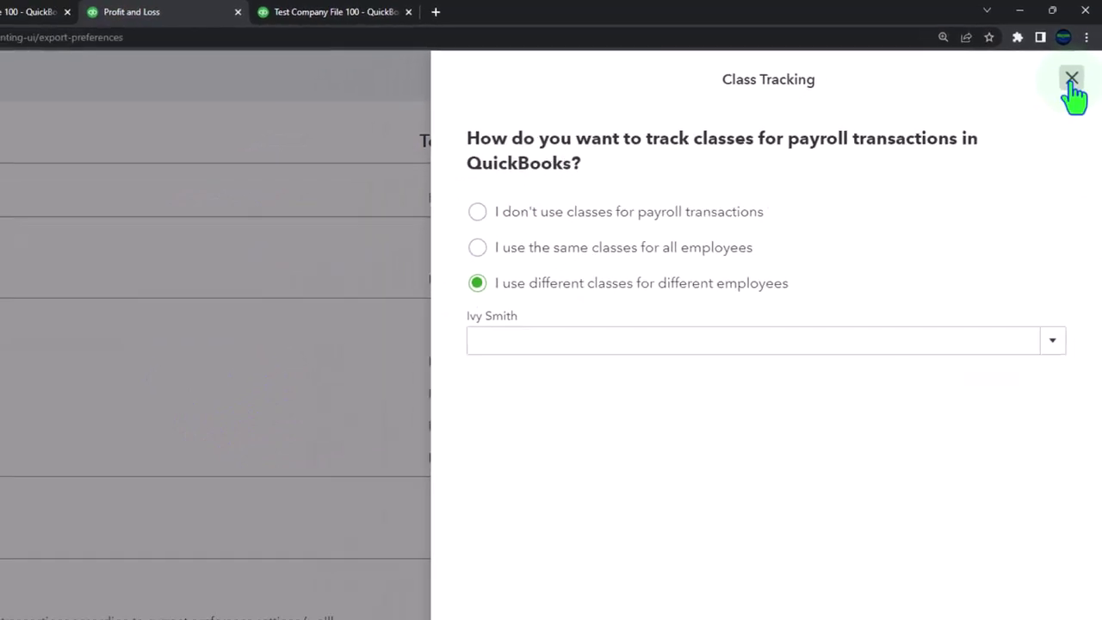
click(1067, 91)
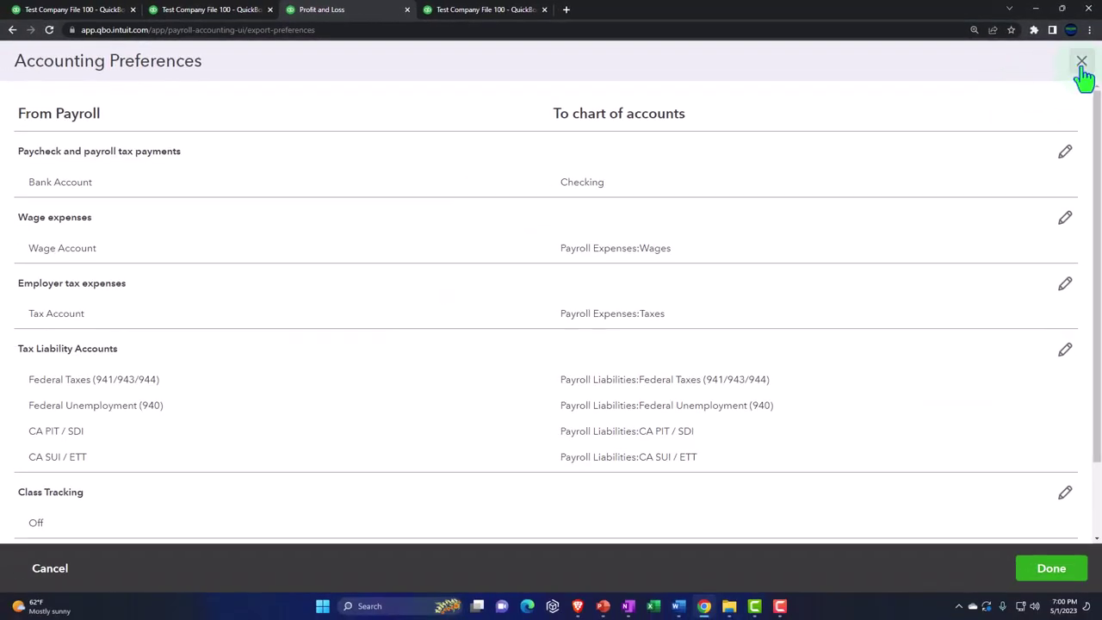
click(1080, 62)
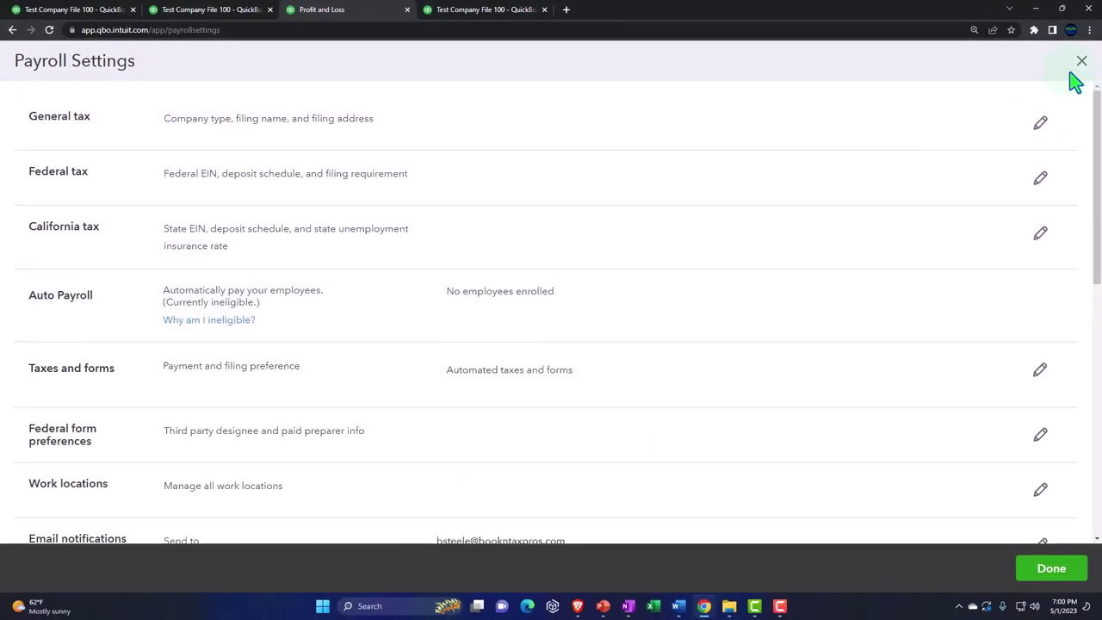
click(1081, 64)
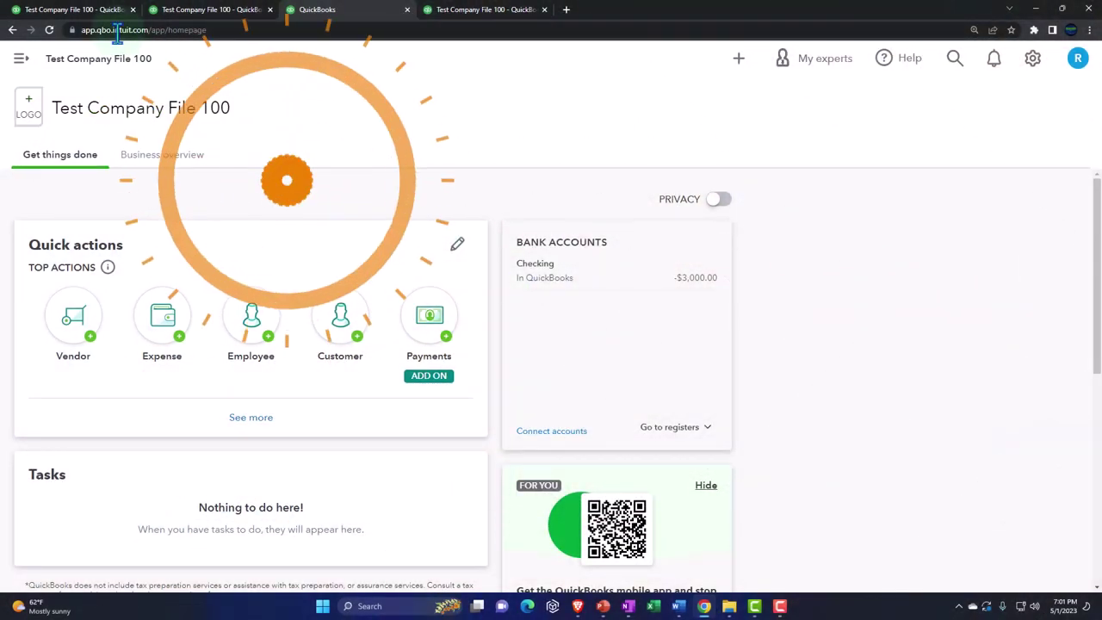
Step: Switch to the browser tab with the Profit and Loss by Tag Group report and open the Projects list there
click(97, 11)
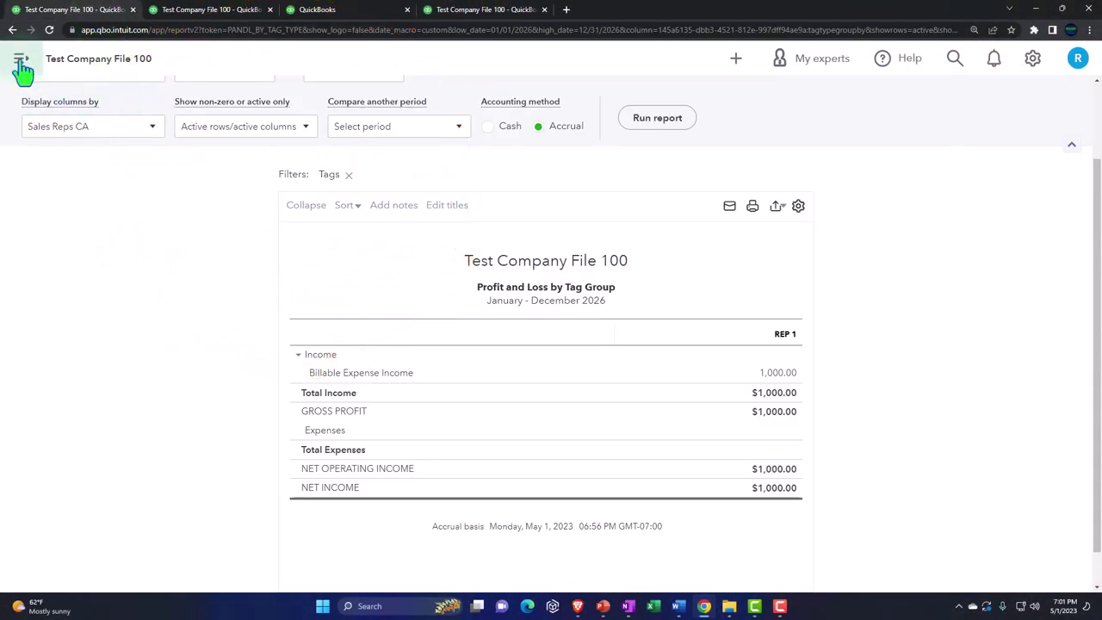
click(21, 60)
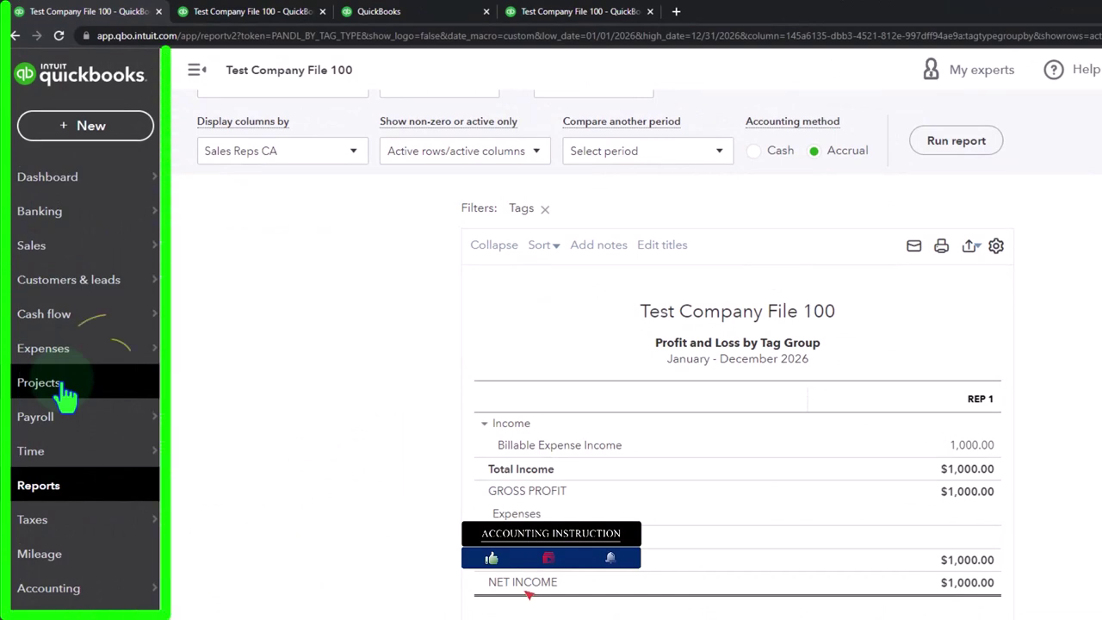
click(66, 389)
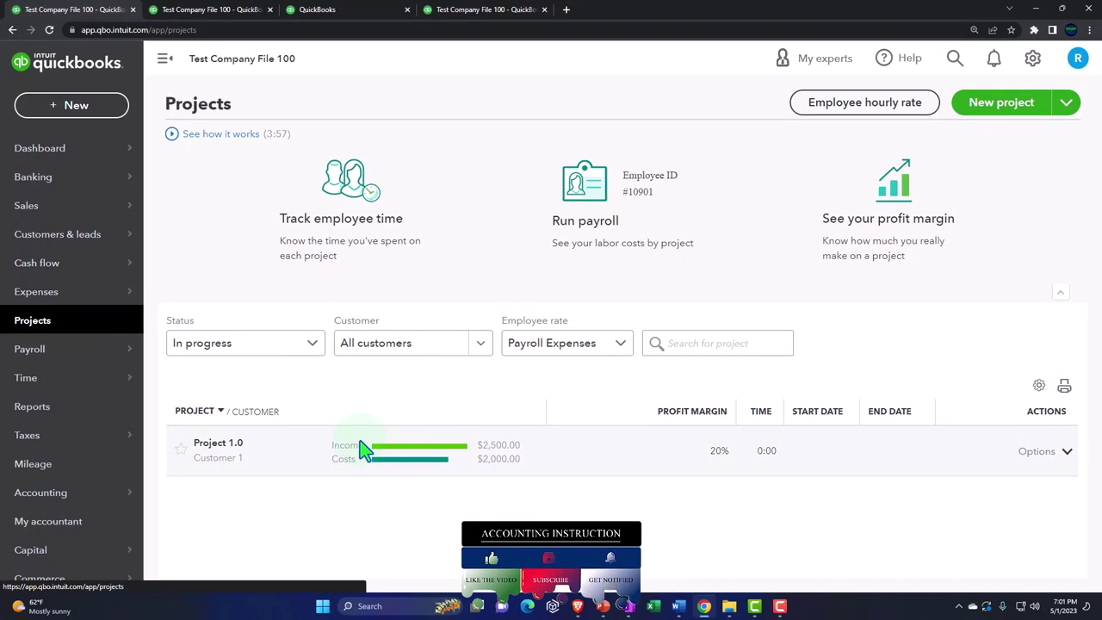
Step: Bring up the list of new transaction forms and choose a weekly timesheet for employees
click(60, 121)
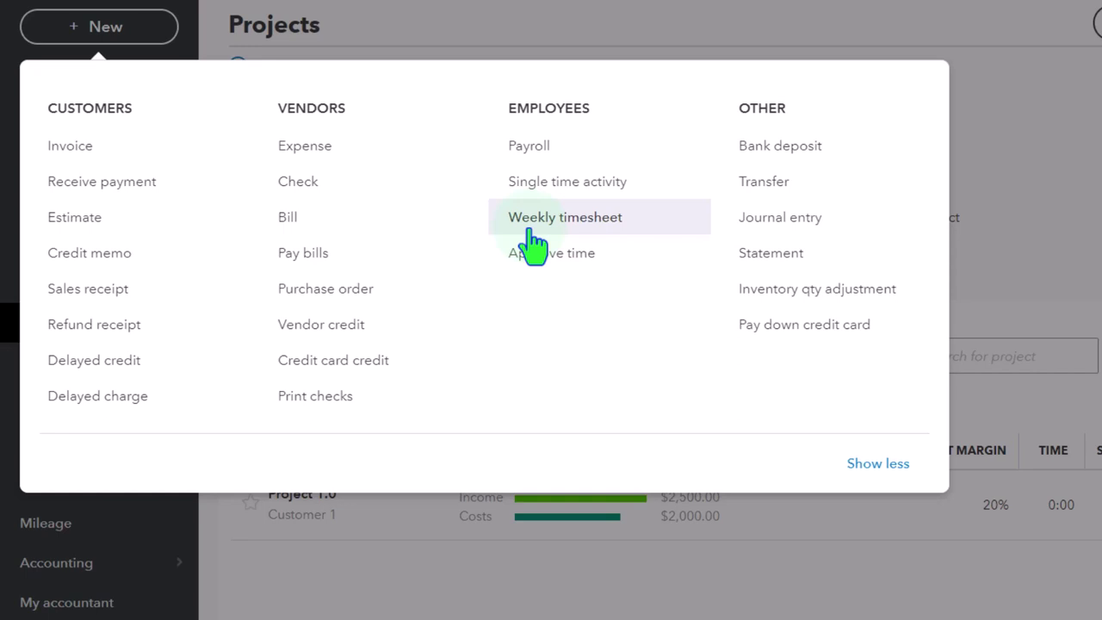
click(530, 231)
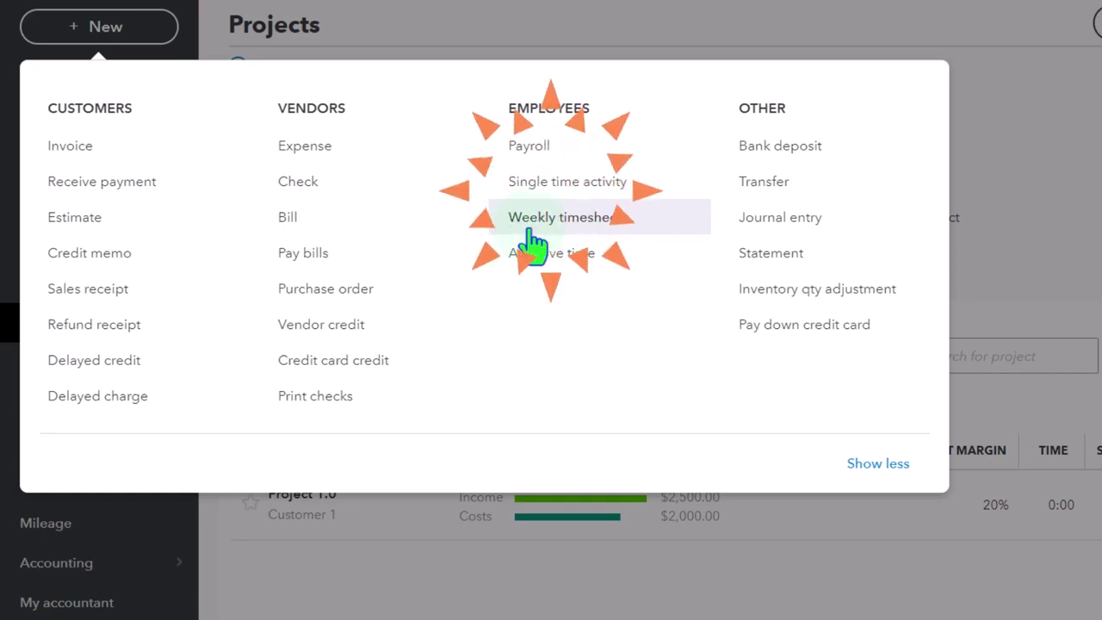